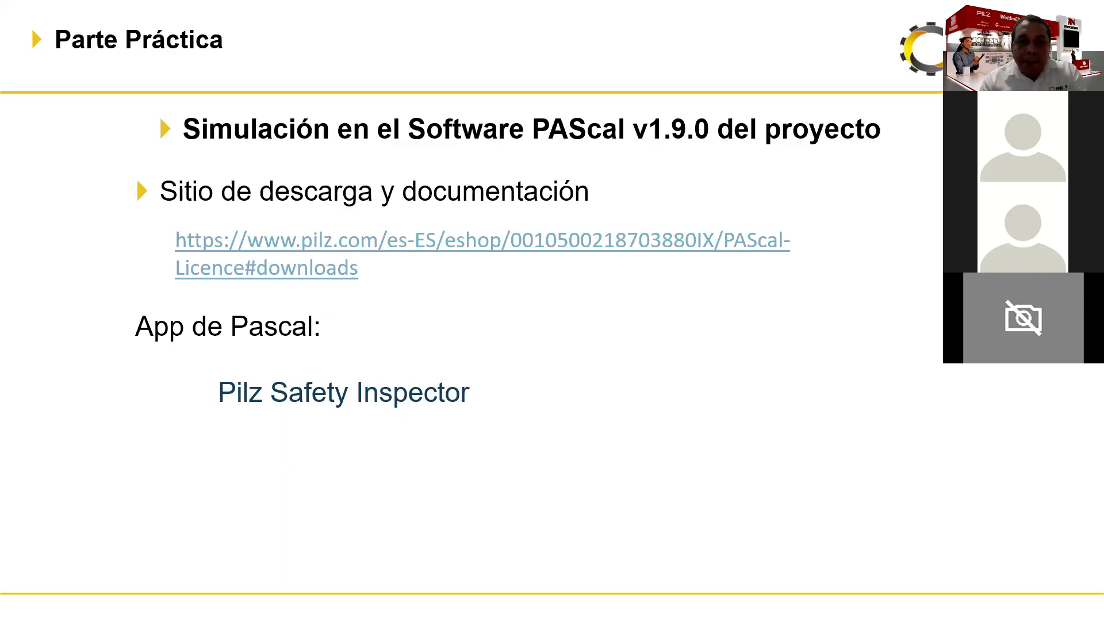
pyautogui.press('Right')
pyautogui.press('Left')
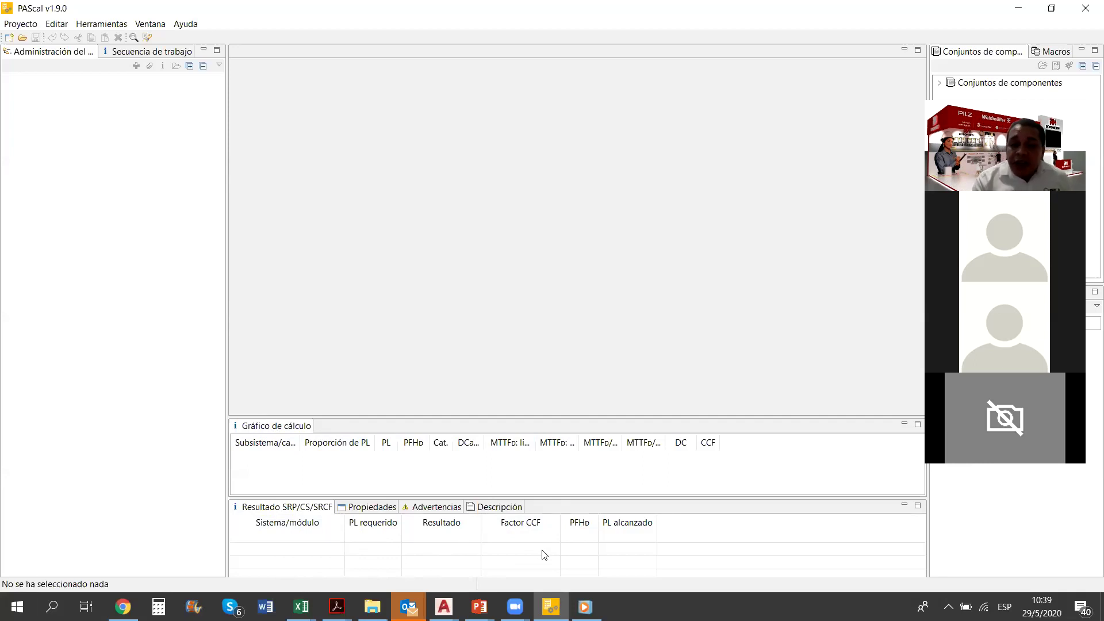
# Look through the properties, warnings, description and results views, then the sample macros for relays and drives and the component library filter
pyautogui.click(372, 508)
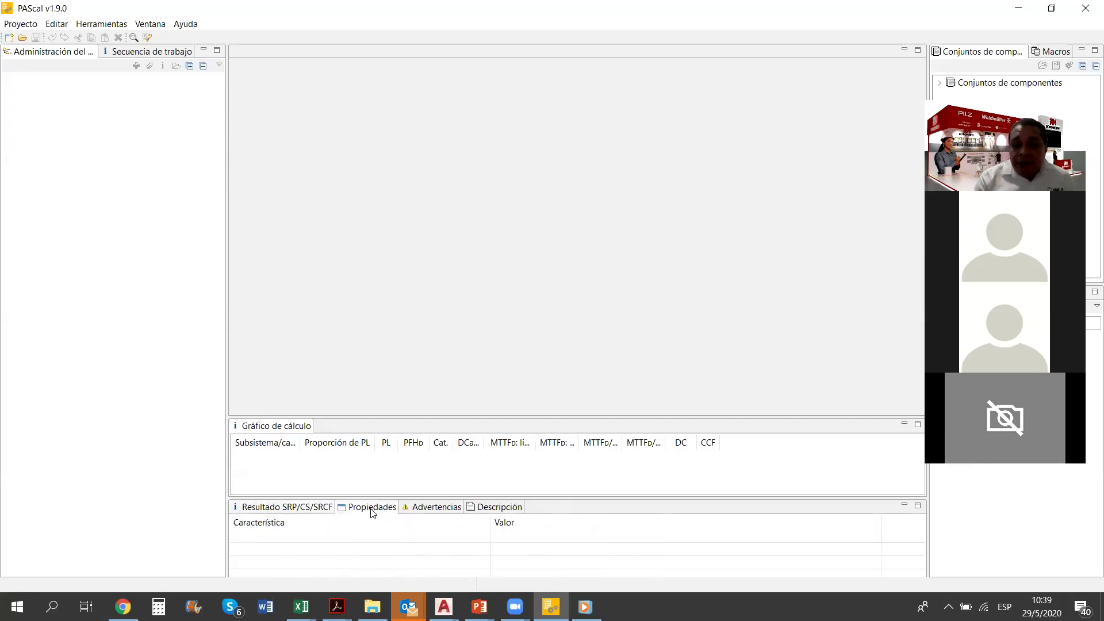
pyautogui.click(429, 508)
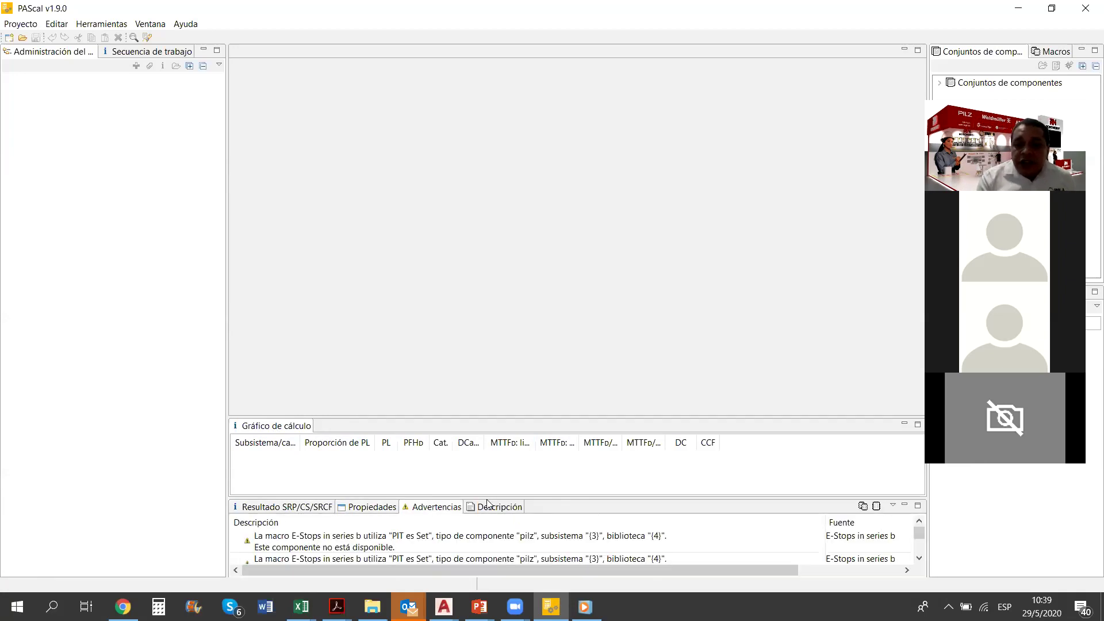
pyautogui.click(504, 507)
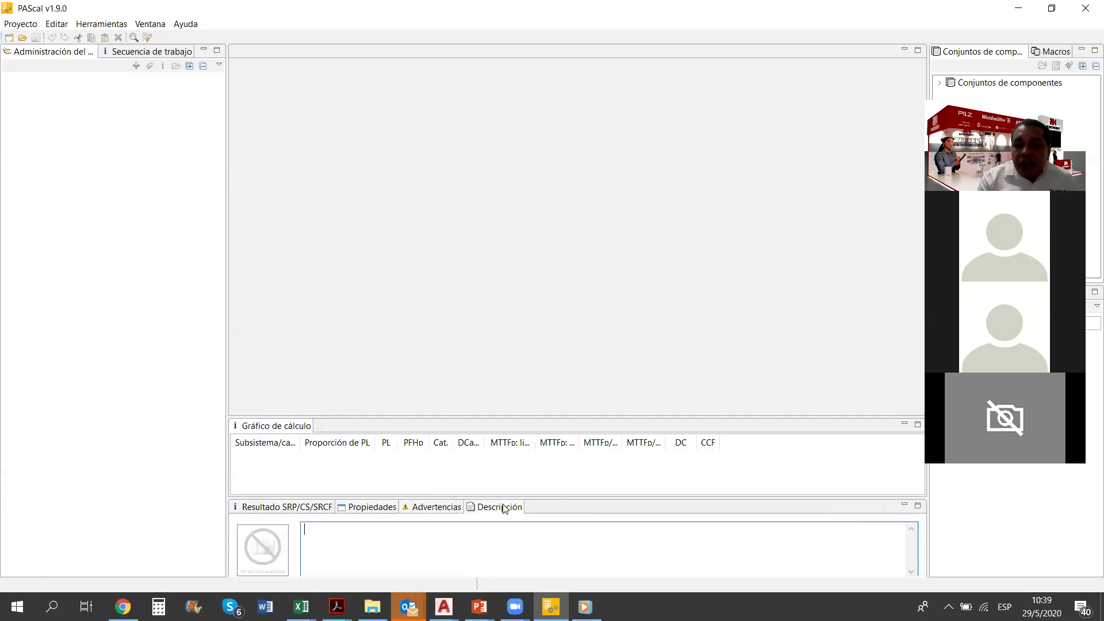
pyautogui.click(266, 510)
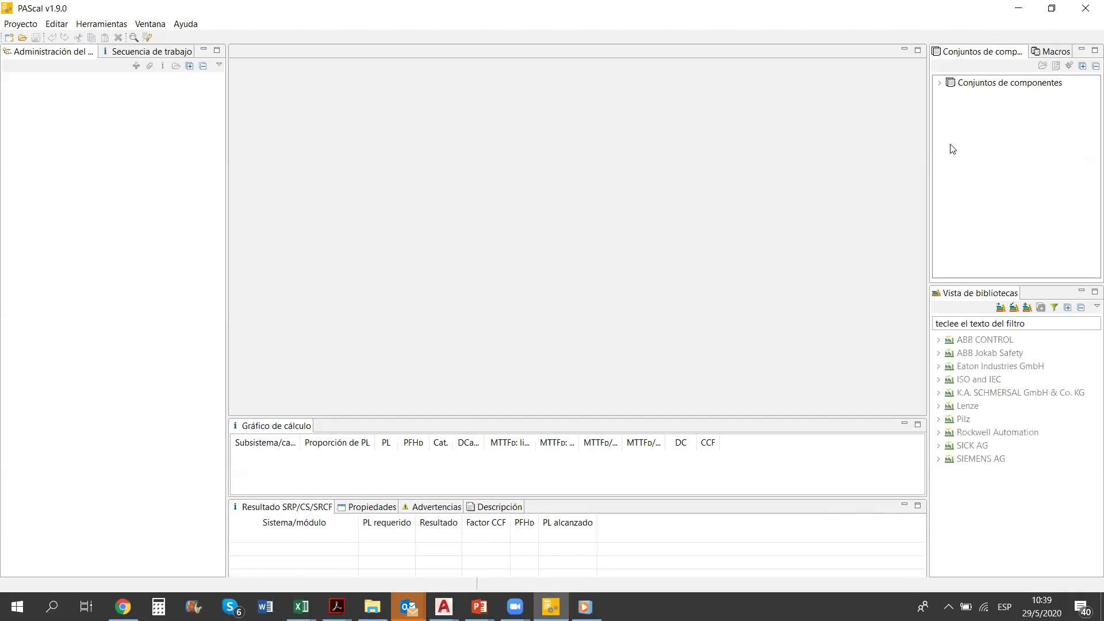
pyautogui.click(1059, 52)
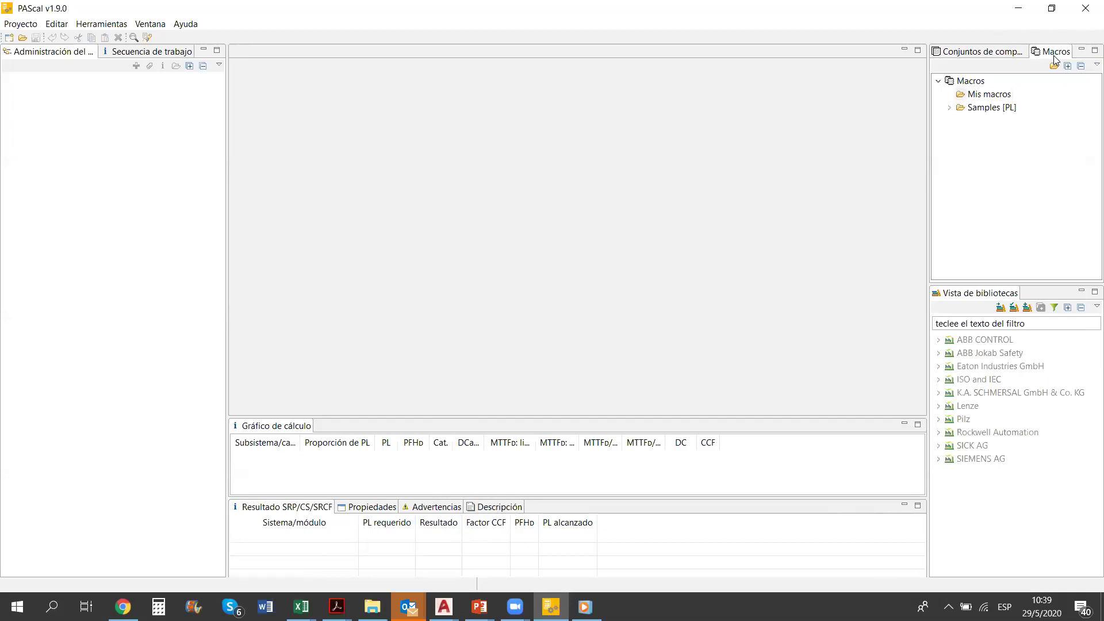
pyautogui.click(949, 107)
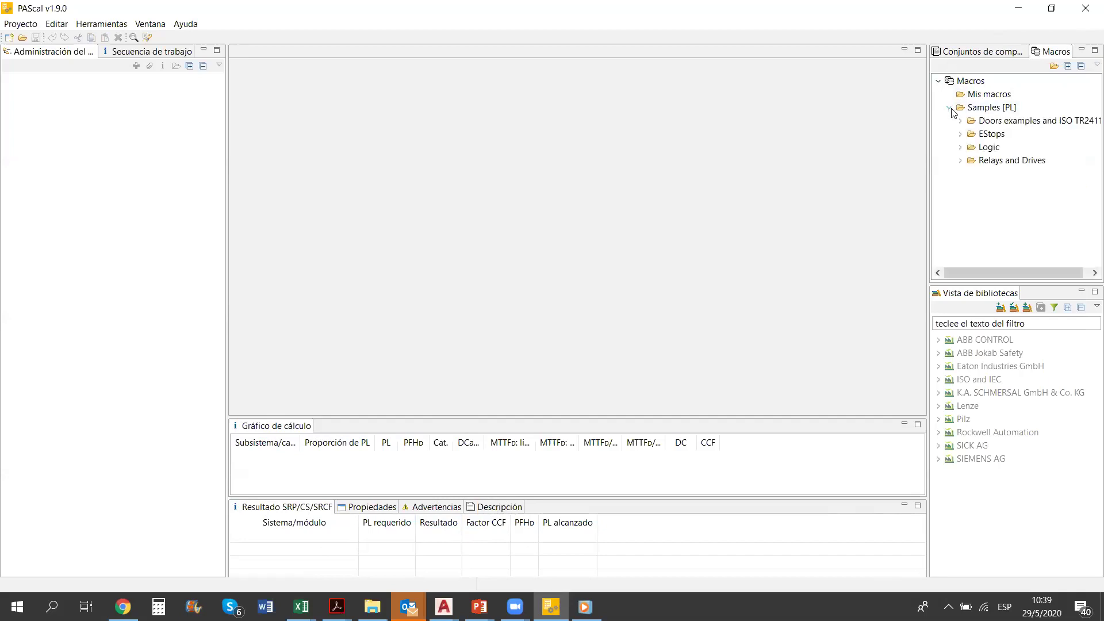
pyautogui.click(961, 161)
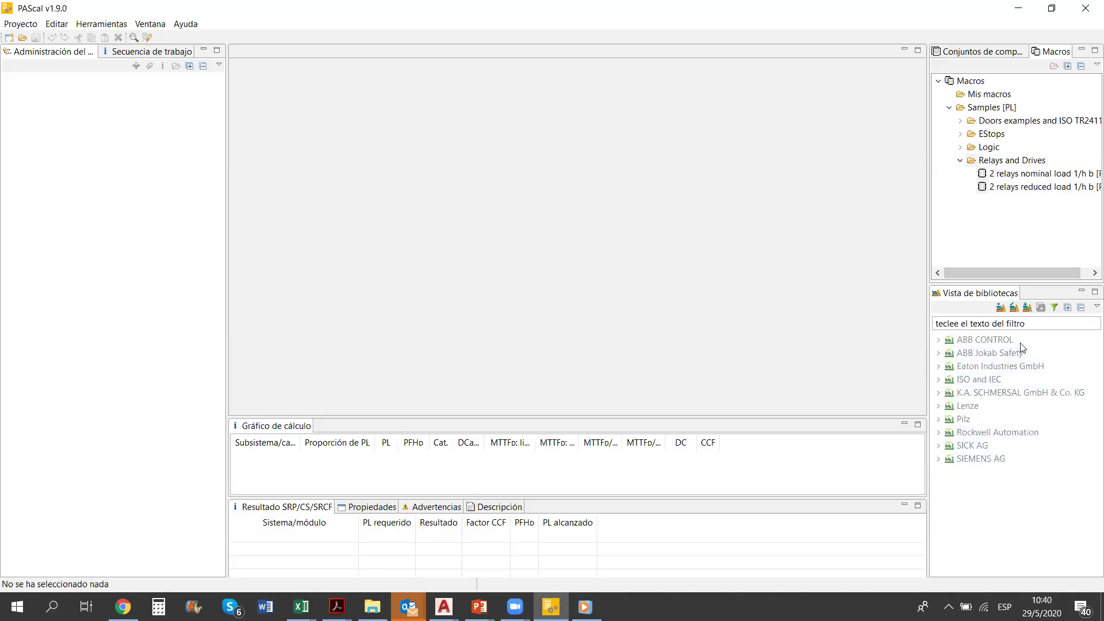
pyautogui.click(1042, 325)
# Start a new project and name it "Webinar de Calculo pl"
pyautogui.click(18, 26)
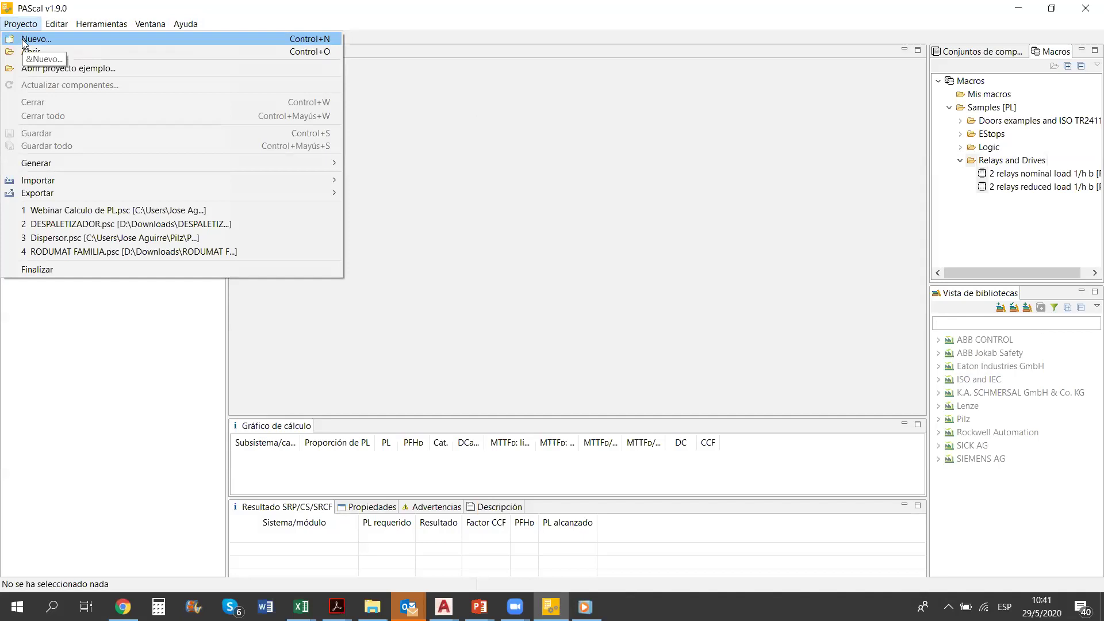
pyautogui.click(22, 39)
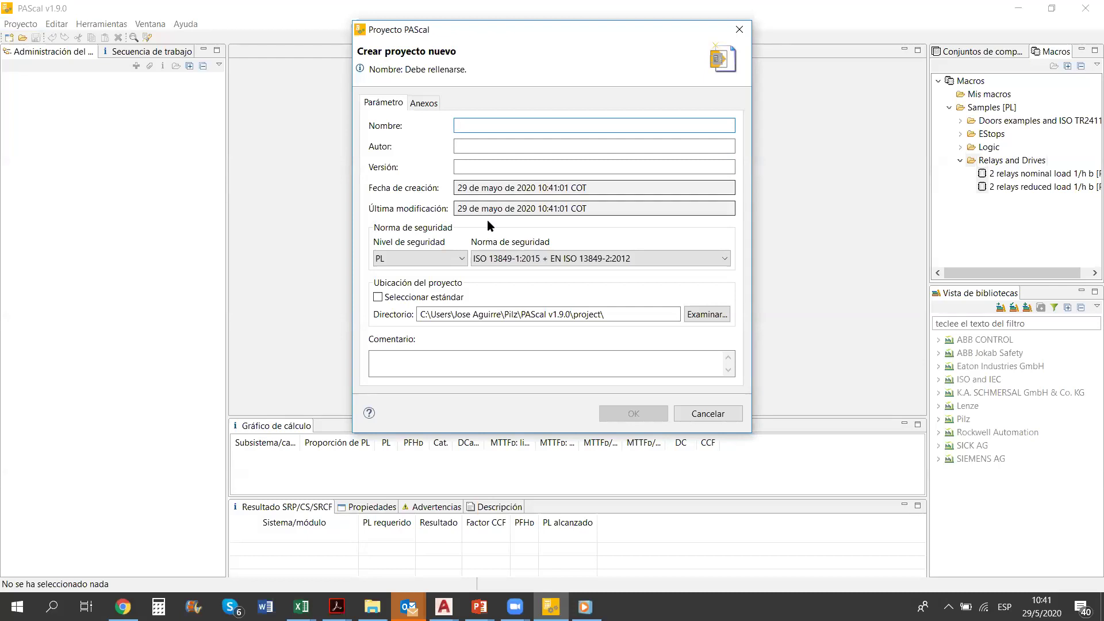
pyautogui.click(571, 191)
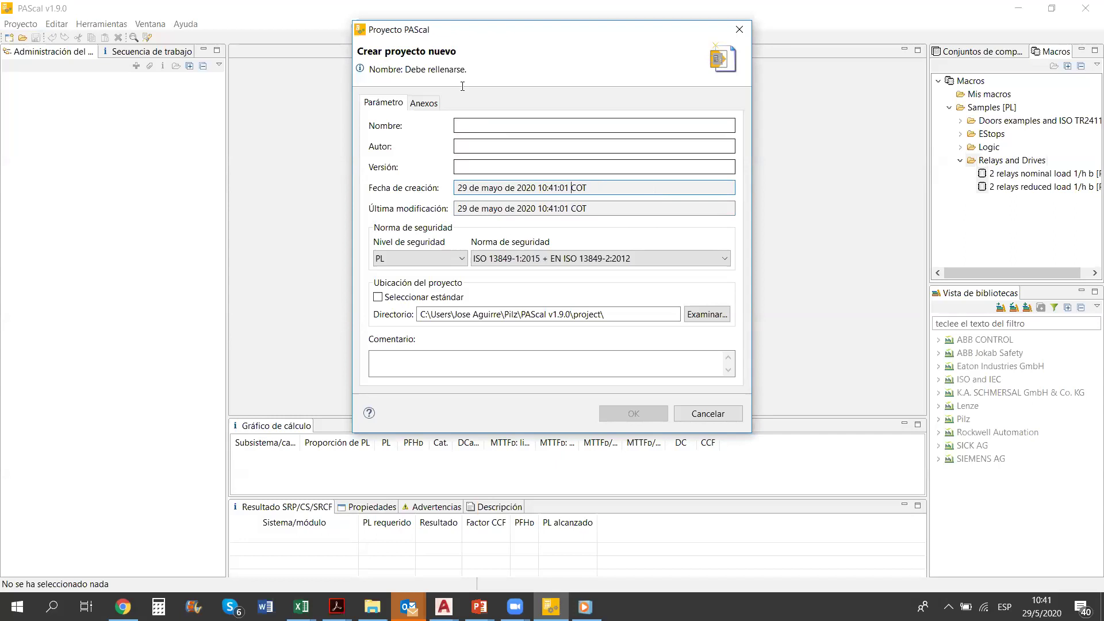
pyautogui.click(471, 127)
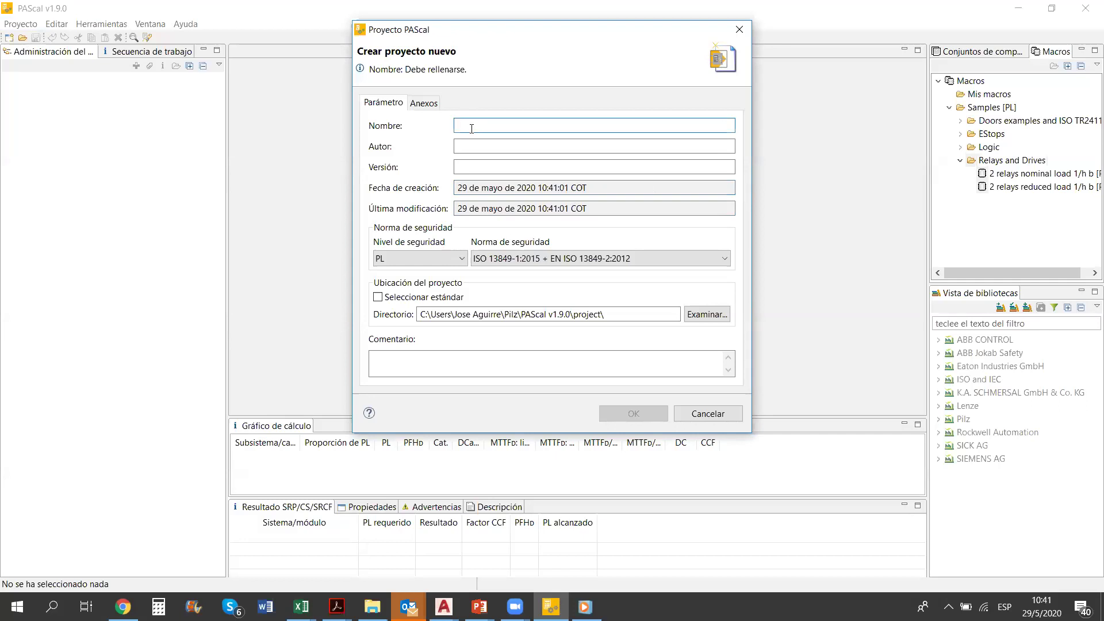
pyautogui.write('Webinar de')
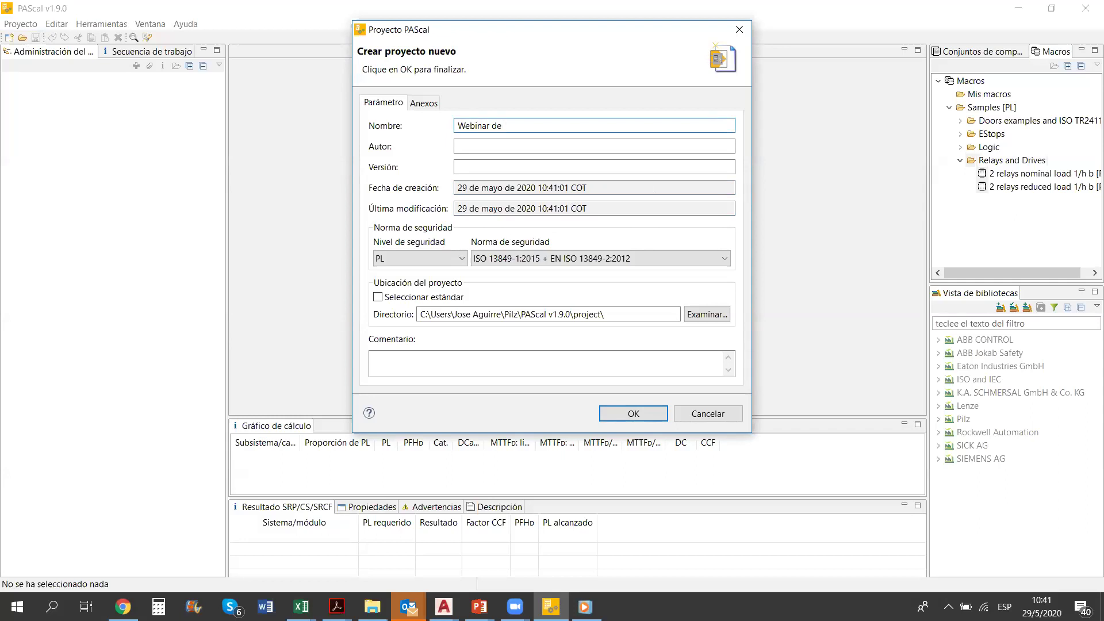
pyautogui.write(' Calculo pl')
# Enter the author's title and full name and set the project version to "v 1.0"
pyautogui.click(483, 140)
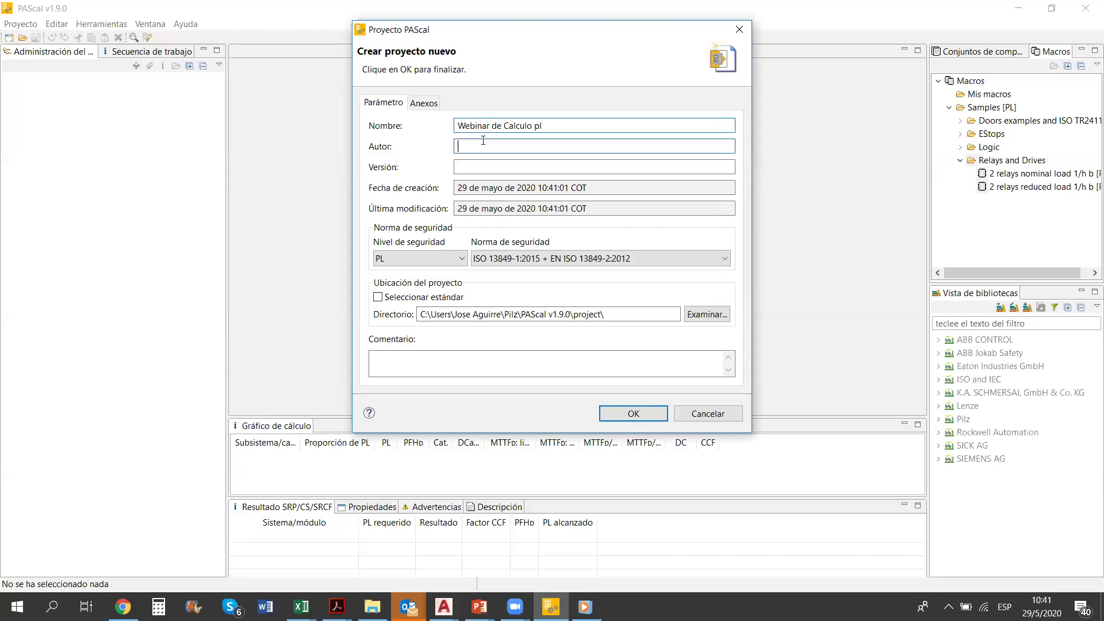
pyautogui.write('Ing. Jos')
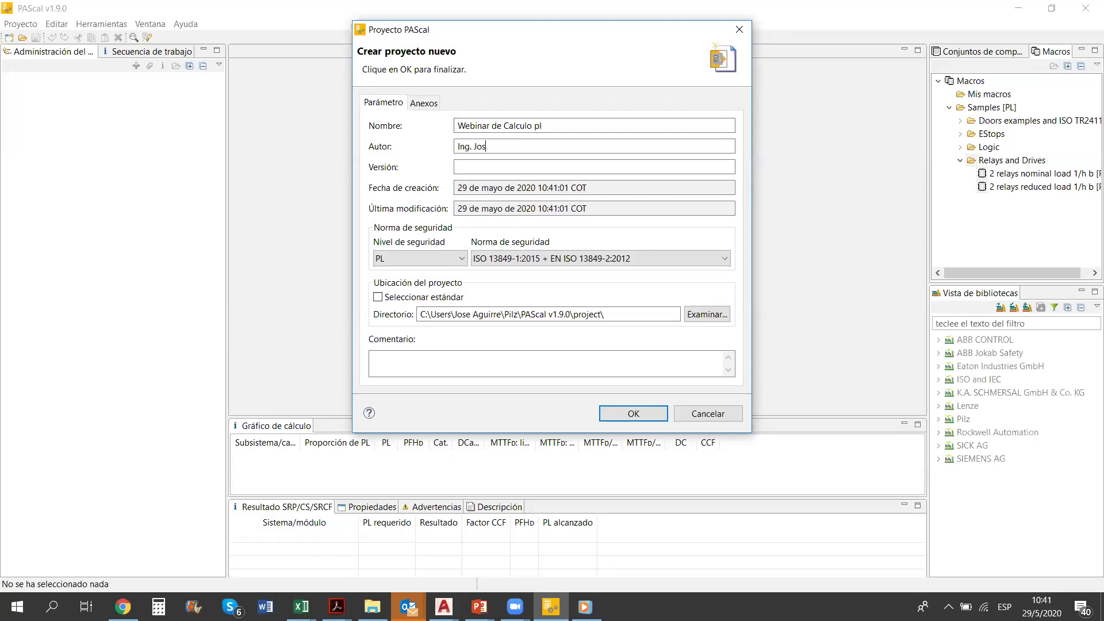
pyautogui.write('é Aguirre')
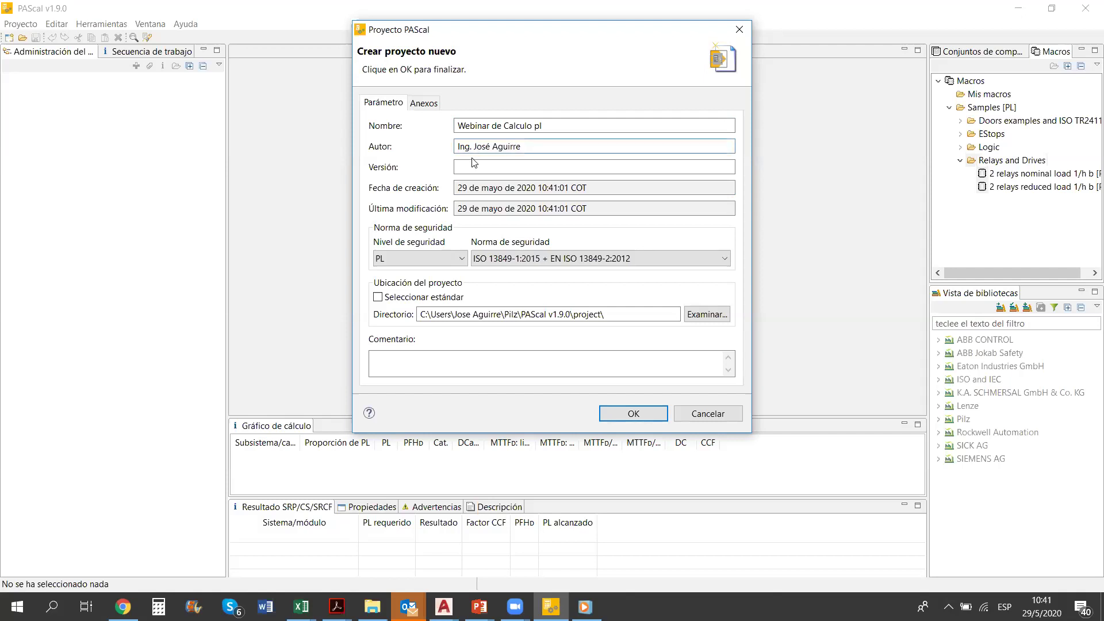
pyautogui.click(502, 165)
pyautogui.write('v 1.0')
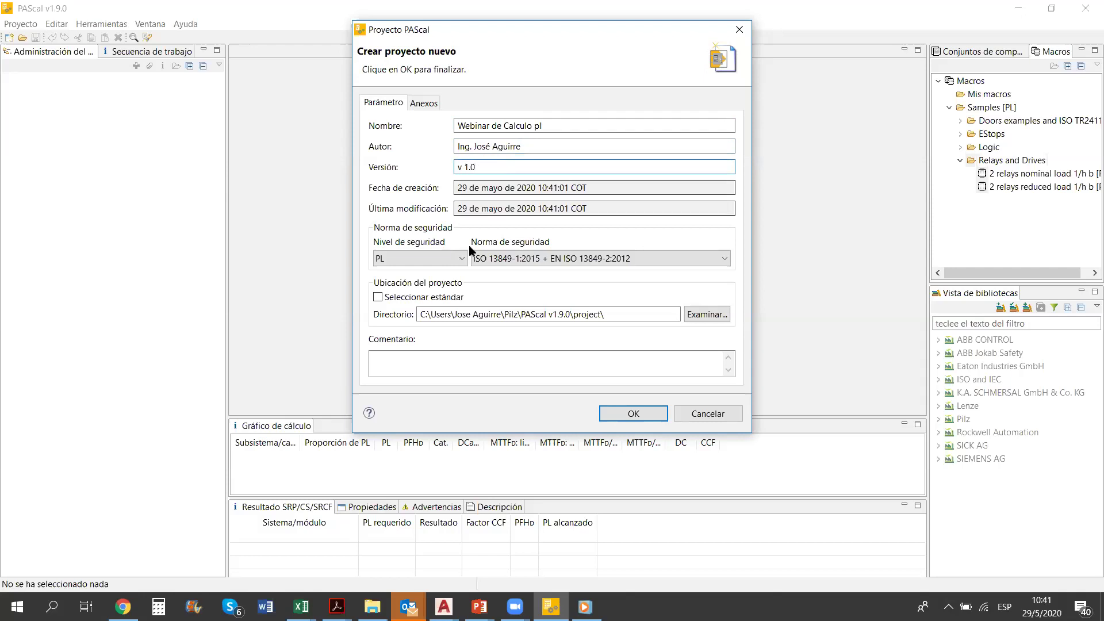
# Switch the project's safety level to SIL and check which safety standards it offers
pyautogui.click(444, 262)
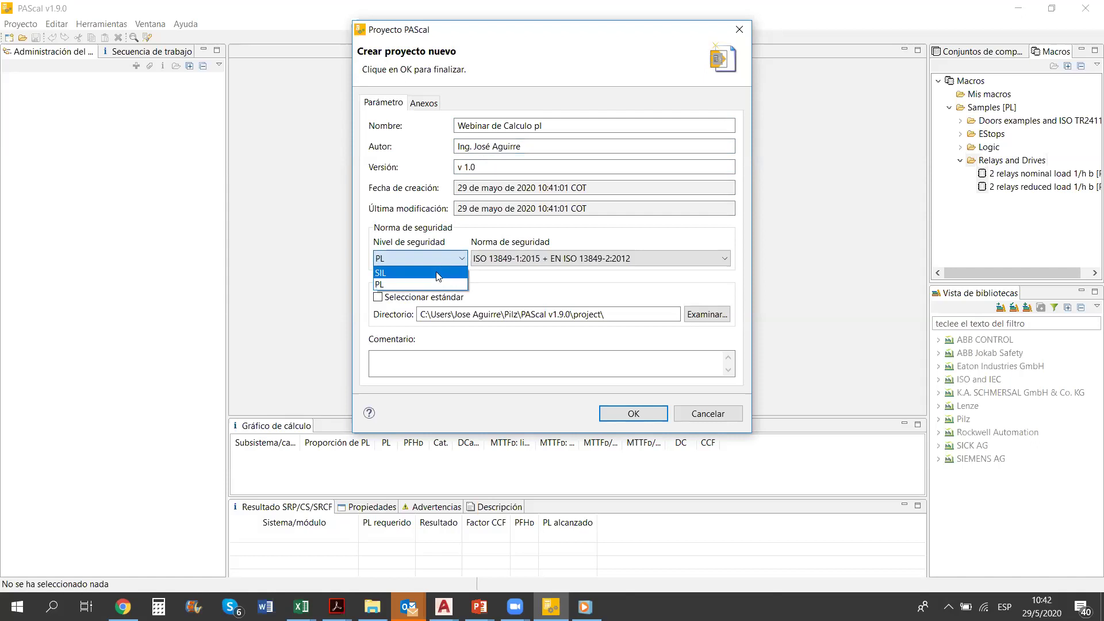
pyautogui.click(437, 271)
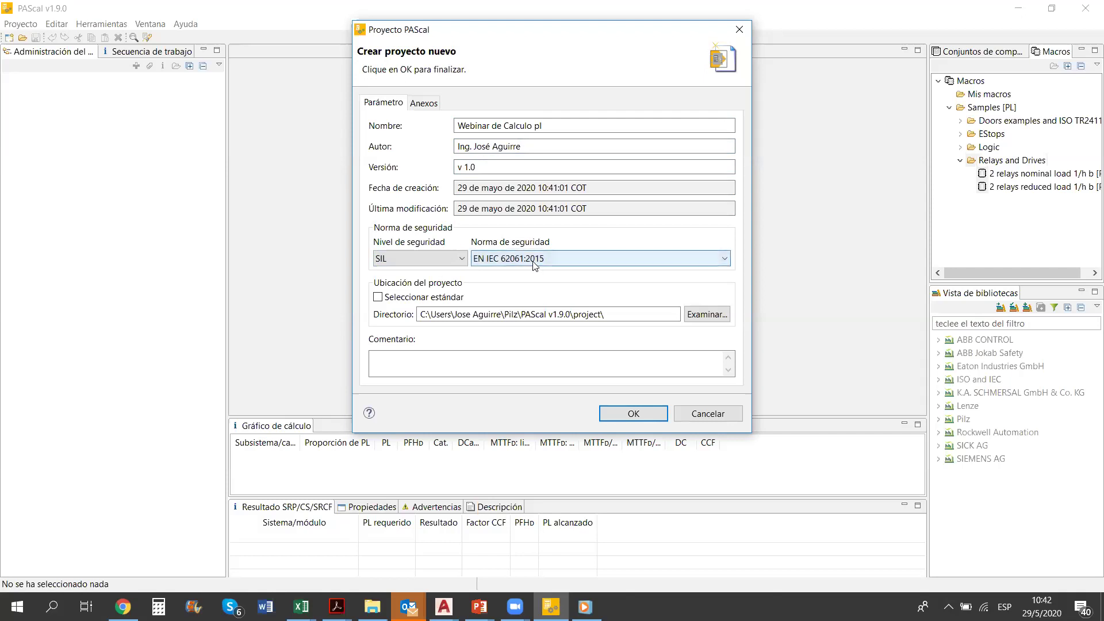
pyautogui.click(556, 260)
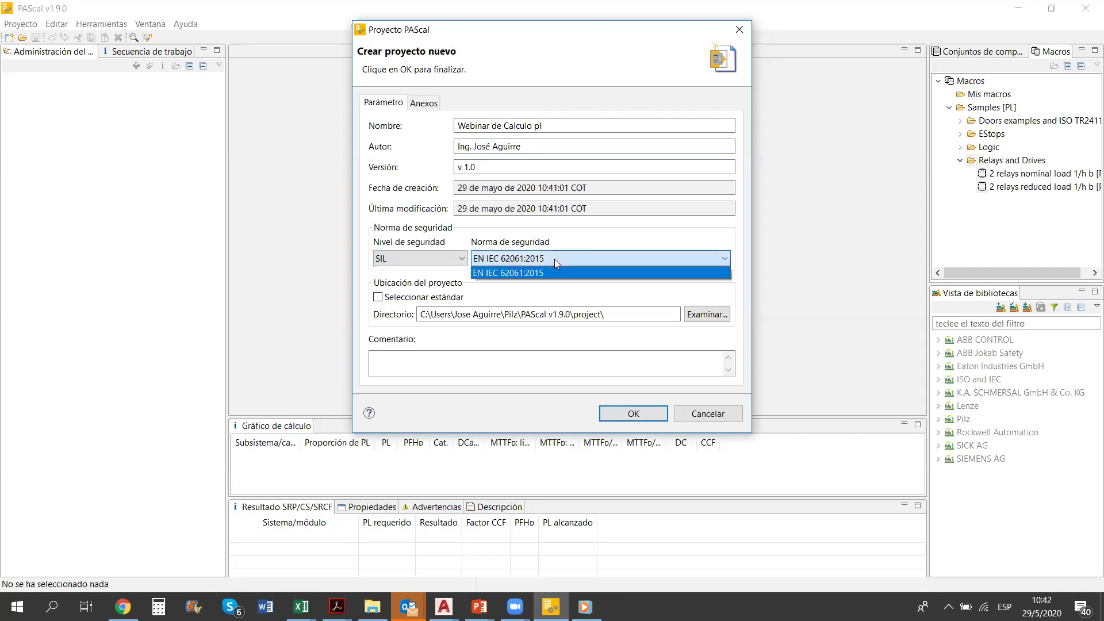
pyautogui.click(554, 258)
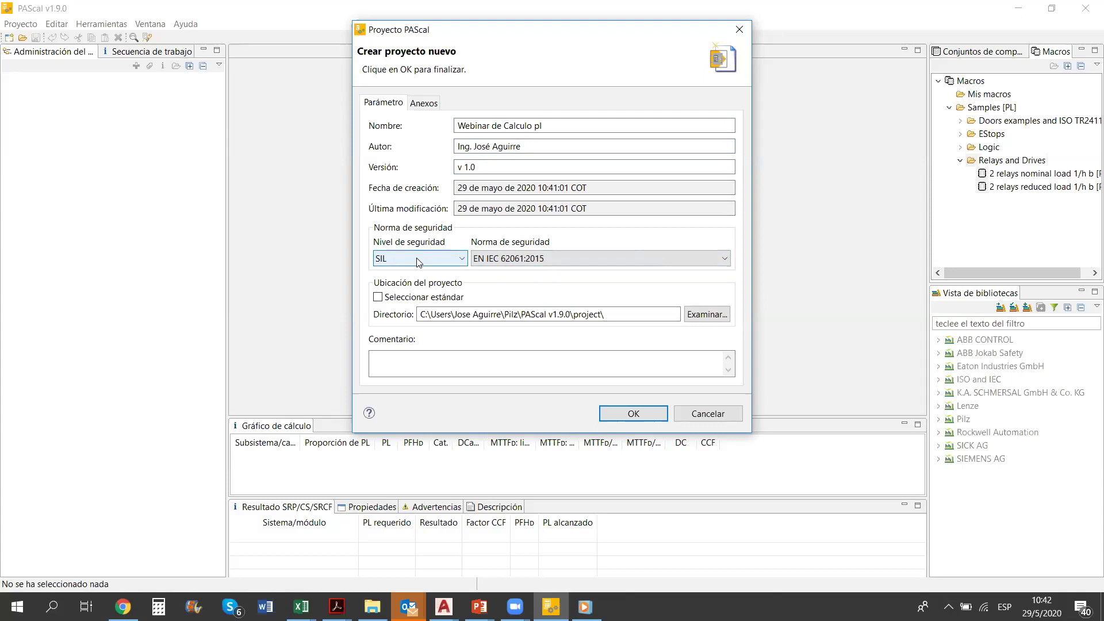
# Set the safety level to PL with the safety standard ISO 13849-1:2015 + EN ISO 13849-2:2012
pyautogui.click(417, 261)
pyautogui.click(408, 280)
pyautogui.click(566, 260)
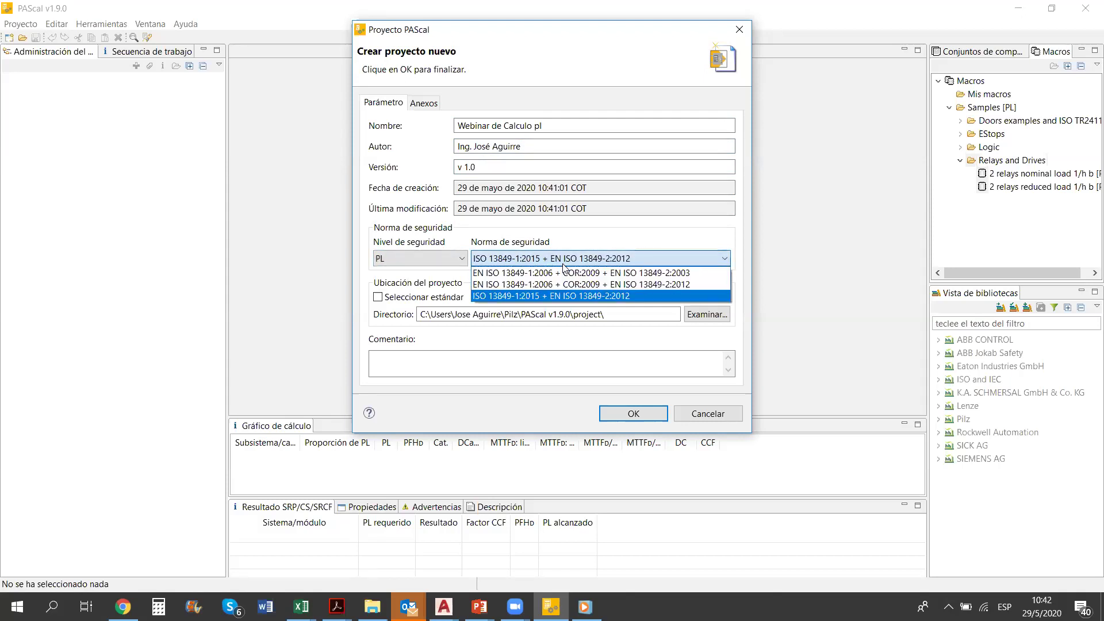
pyautogui.click(567, 295)
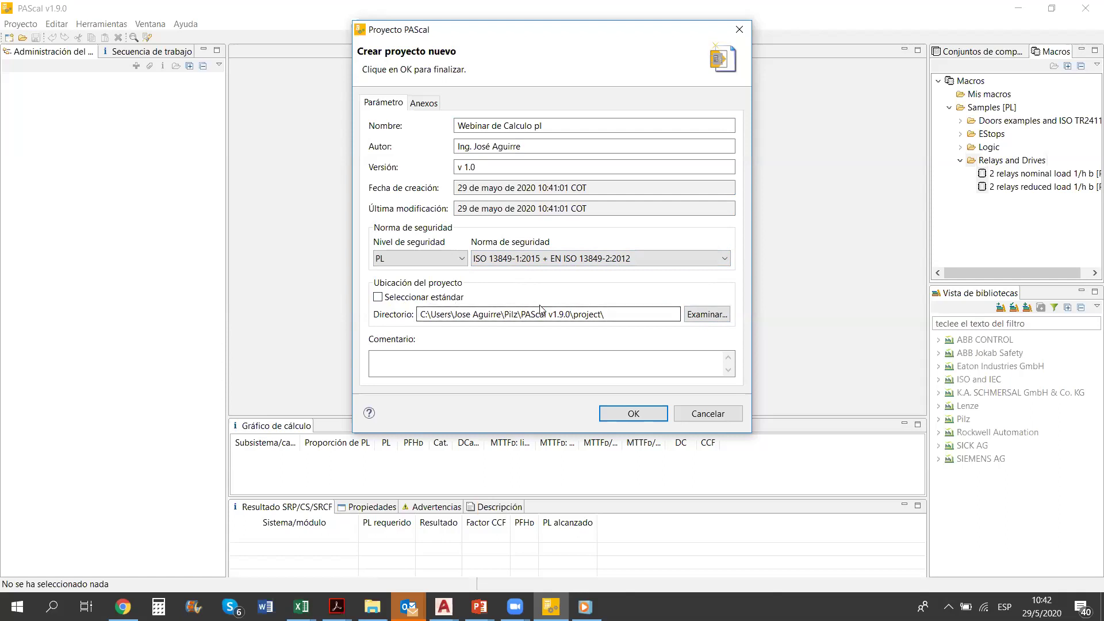
# Enter the project comment "Calculo de una Maquina de una industria de papel guayaquil Ecuador, segun auditoria numero 1224"
pyautogui.click(455, 365)
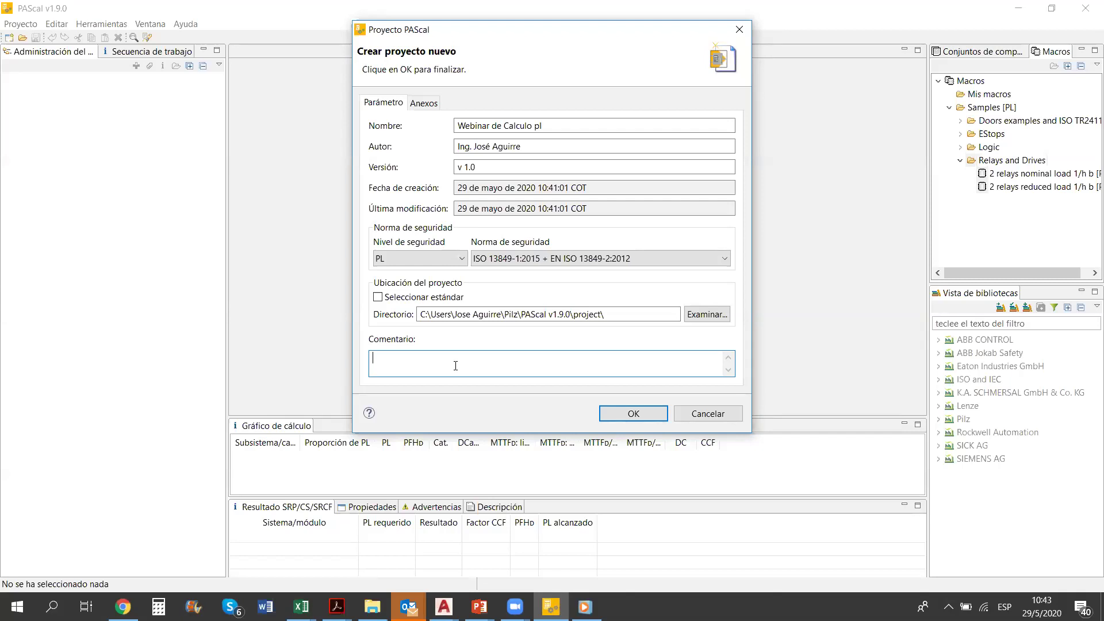
pyautogui.write('Calcu')
pyautogui.write('l')
pyautogui.write('o de un')
pyautogui.write('a ')
pyautogui.write('Maquina de')
pyautogui.write(' Es')
pyautogui.press('BackSpace')
pyautogui.press('BackSpace')
pyautogui.write('una industria de papel')
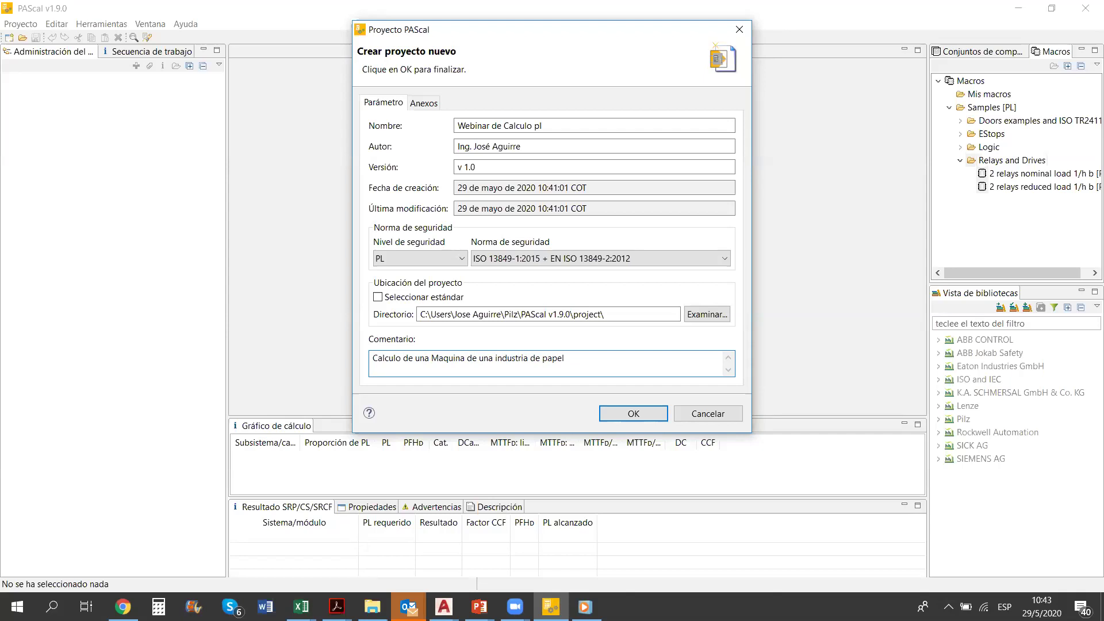
pyautogui.write('guayaquil Ecuador')
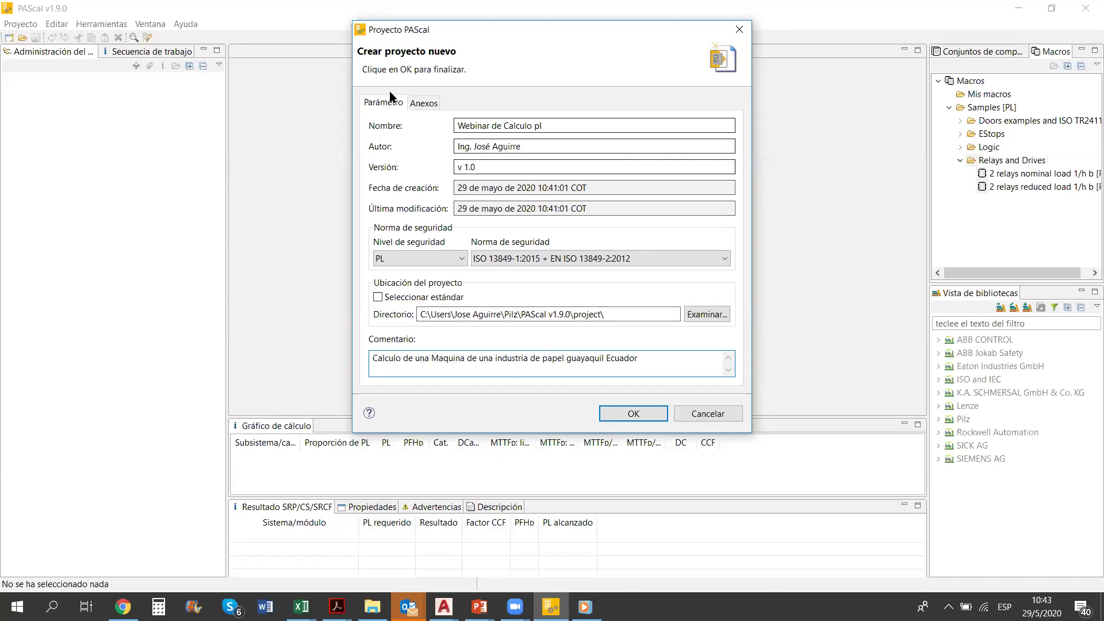
pyautogui.write(', segun a')
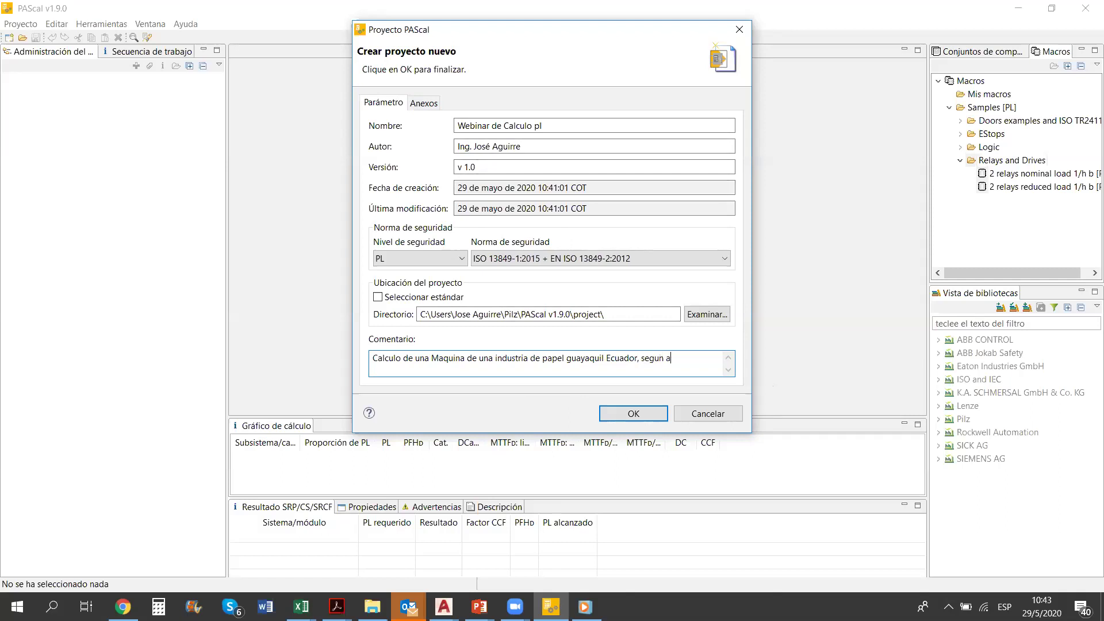
pyautogui.write('uditoria numero 1224')
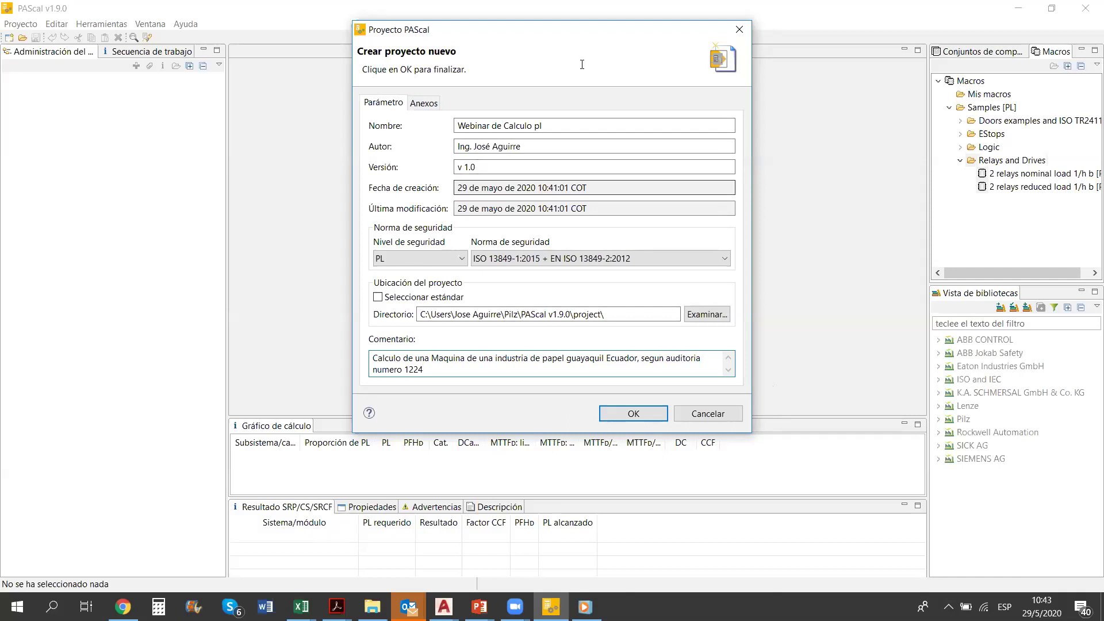
# Add the file Logo escaner.jpg from the Escritorio folder as an attachment to the new project
pyautogui.click(423, 104)
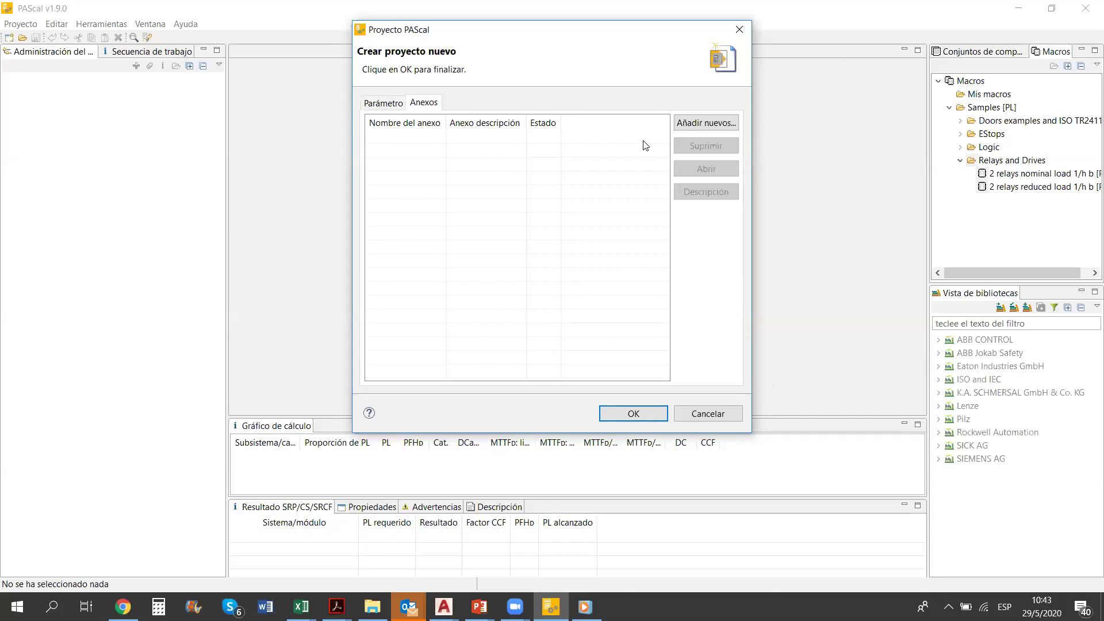
pyautogui.click(690, 124)
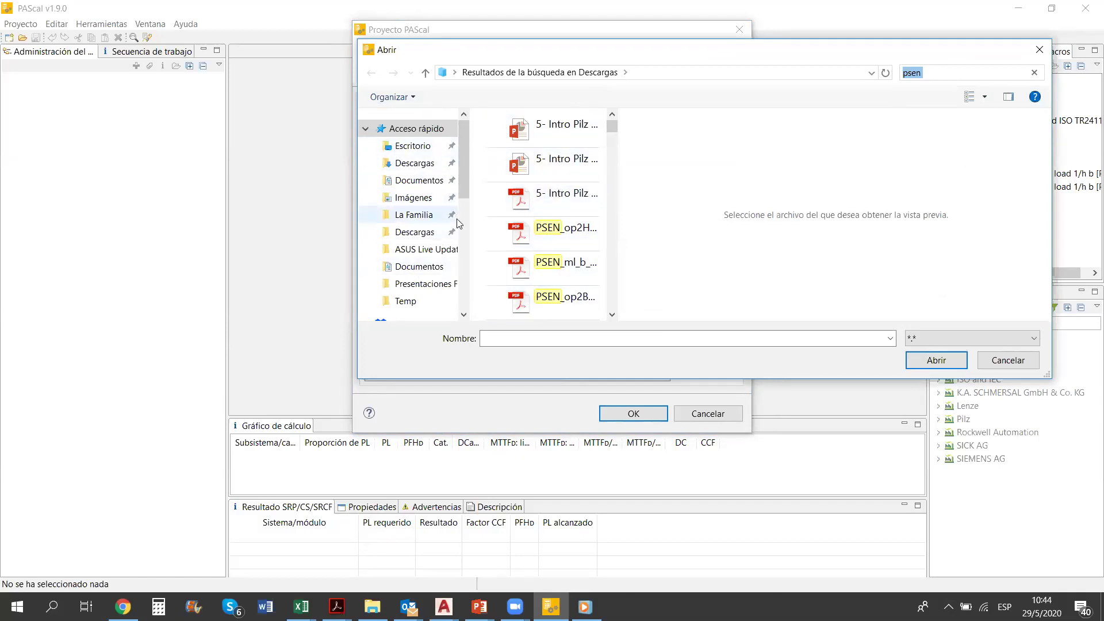
pyautogui.click(421, 149)
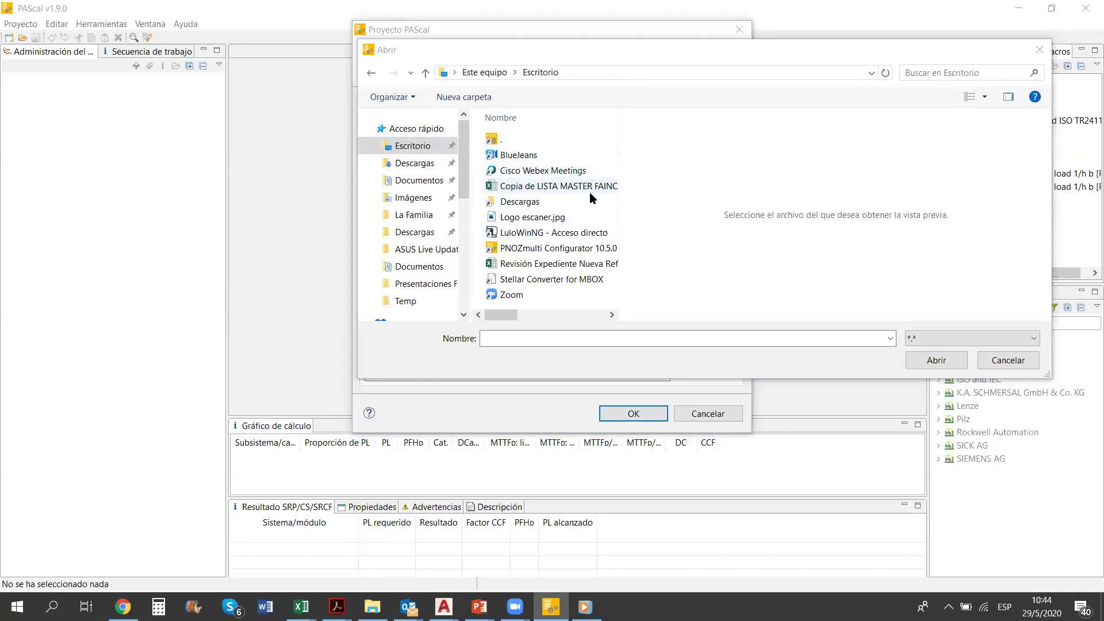
pyautogui.click(538, 219)
pyautogui.click(948, 362)
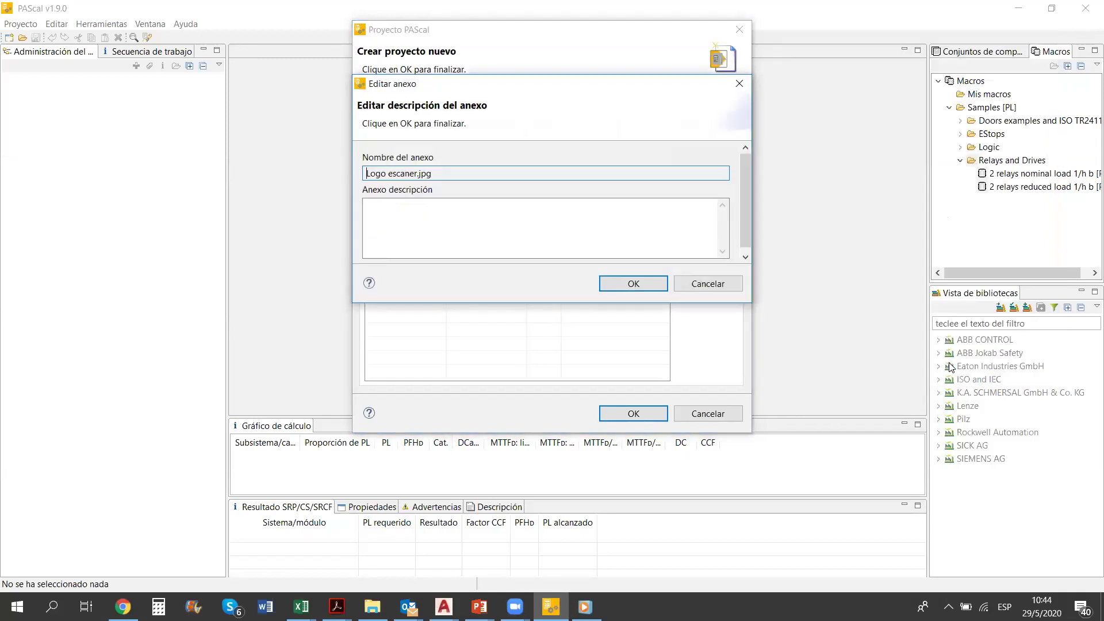
# Give the attachment the description "Dispositivo utilizado" and select its entry in the attachment list
pyautogui.click(380, 205)
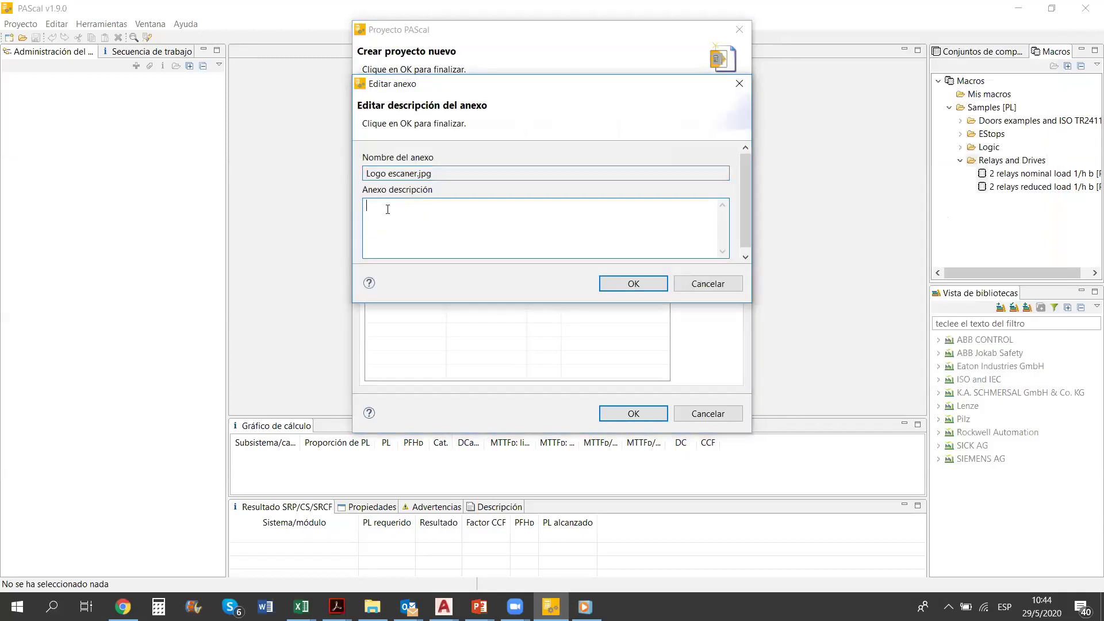
pyautogui.write('Disposito')
pyautogui.press('BackSpace')
pyautogui.press('BackSpace')
pyautogui.write('tivo utilizado')
pyautogui.click(601, 283)
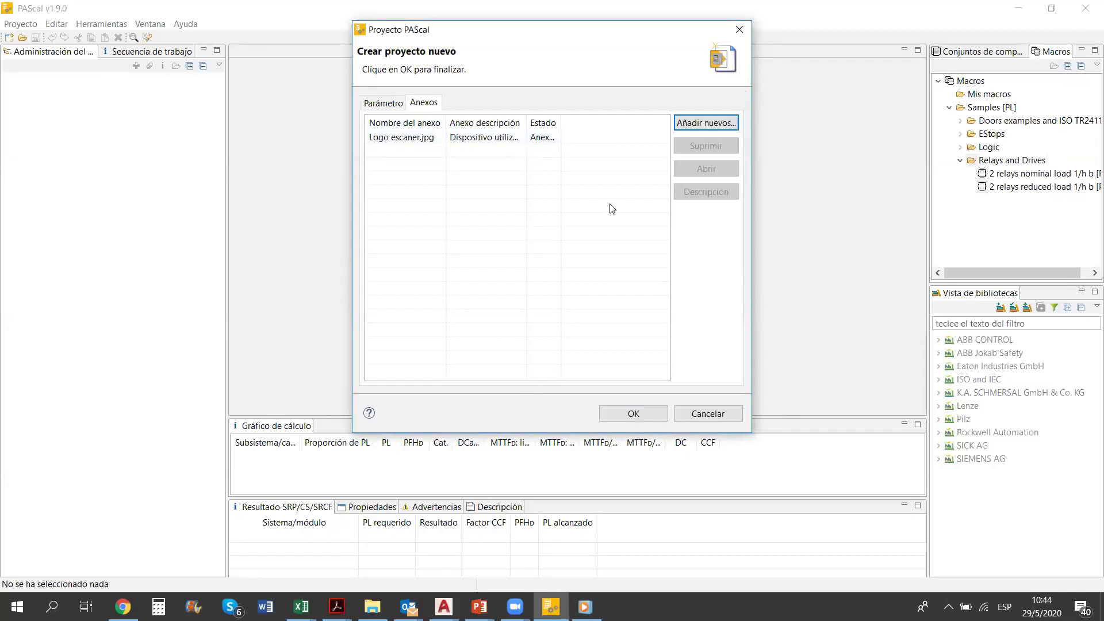
pyautogui.click(424, 139)
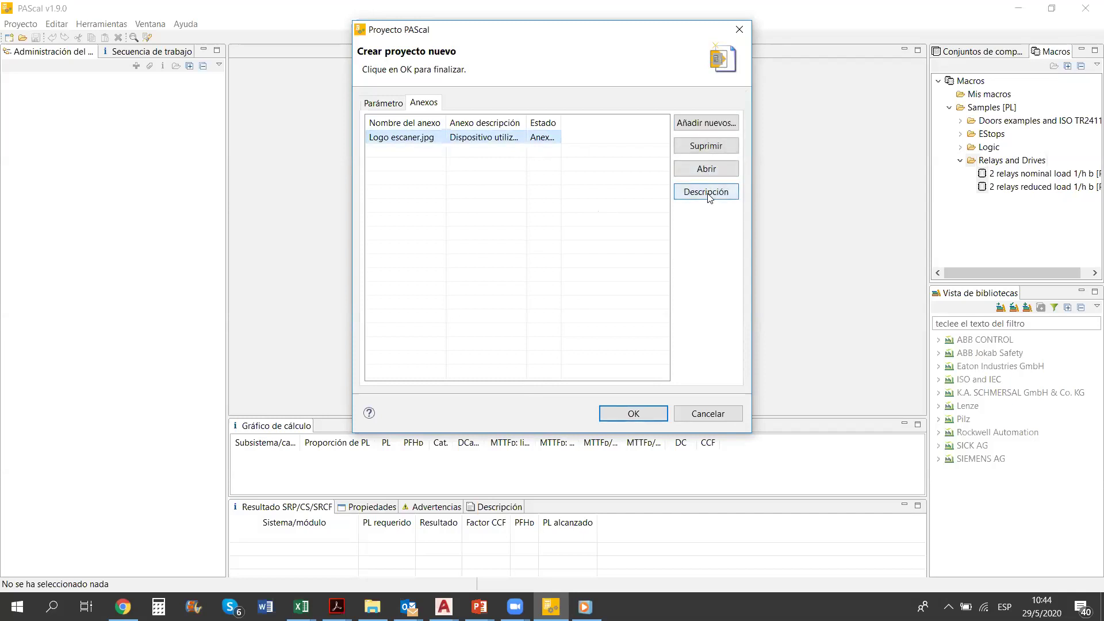
# Finish creating the project and start a new SRP/CS in it named "Empacadora 1"
pyautogui.click(656, 414)
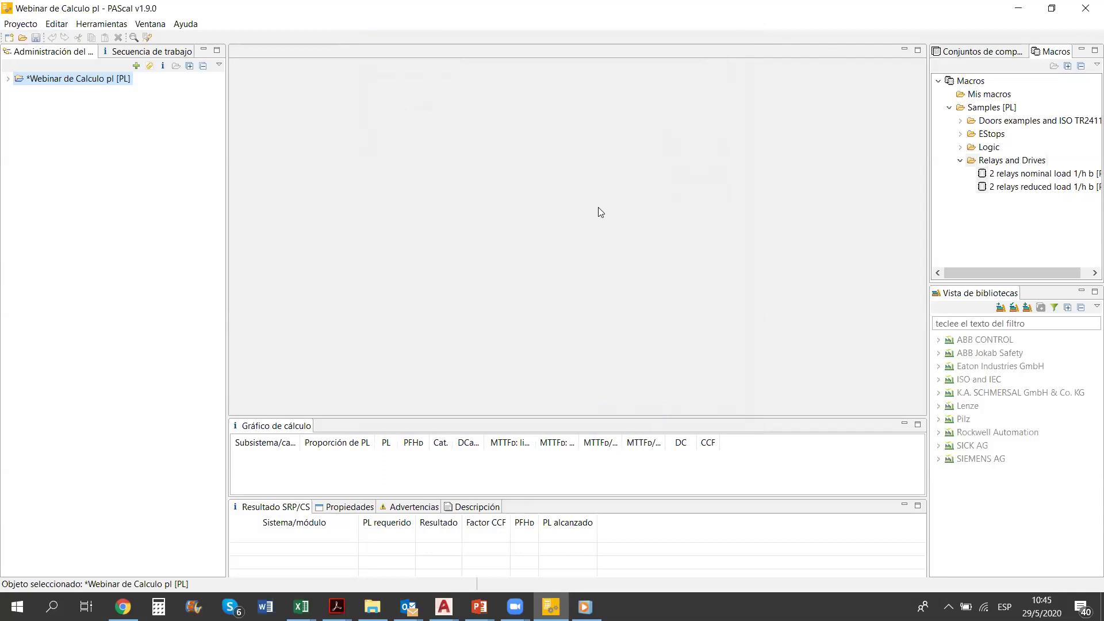
pyautogui.rightClick(79, 87)
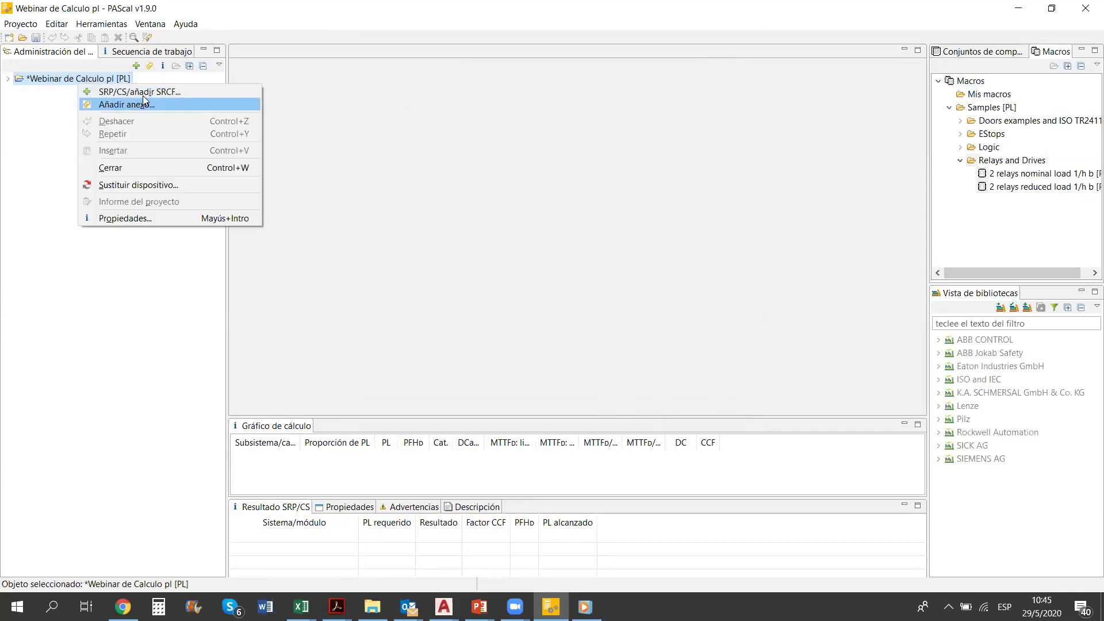
pyautogui.click(41, 117)
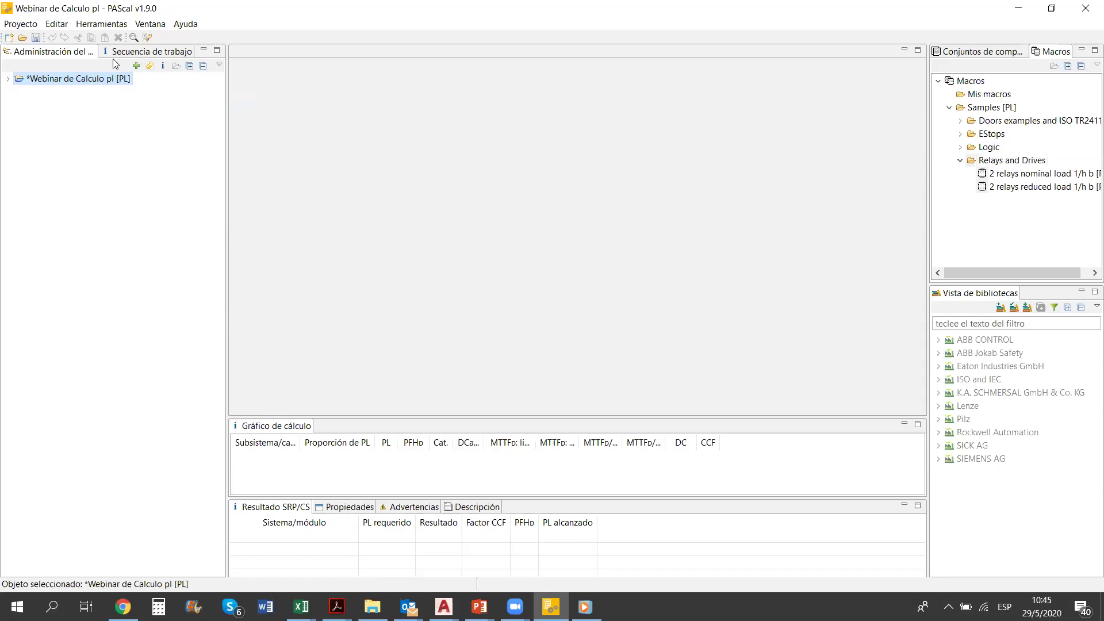
pyautogui.rightClick(90, 82)
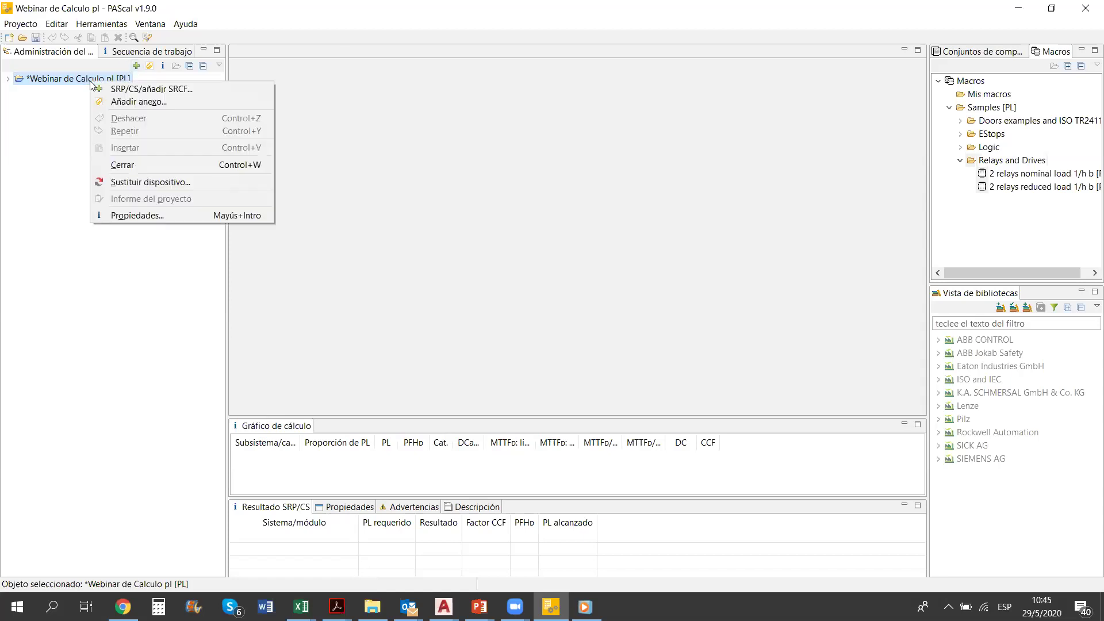
pyautogui.click(122, 88)
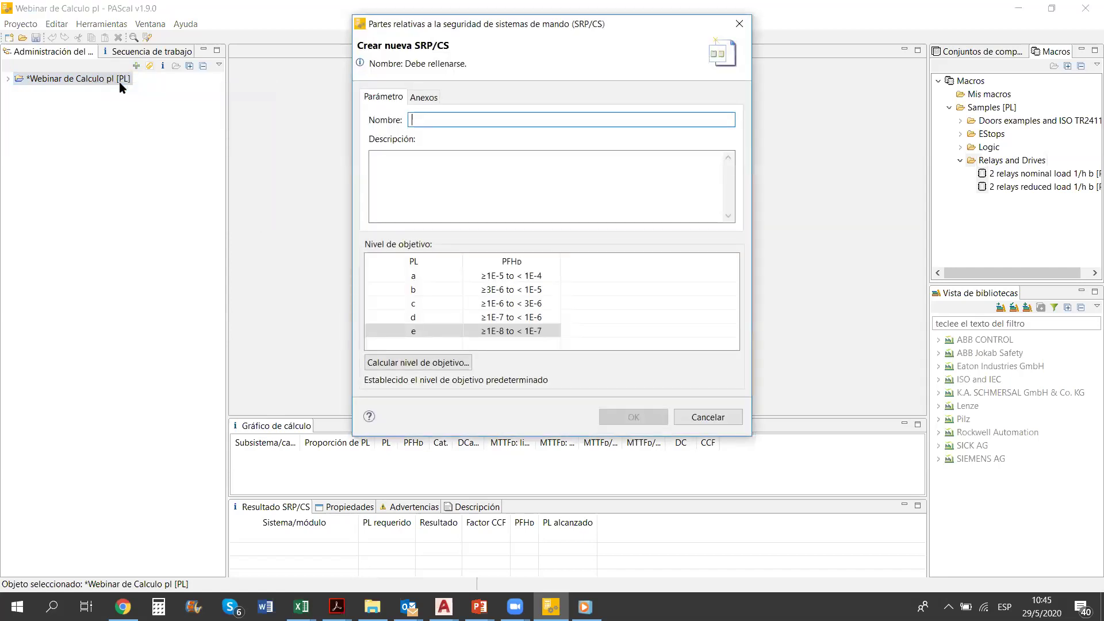
pyautogui.write('E')
pyautogui.press('BackSpace')
pyautogui.write('Empacadora')
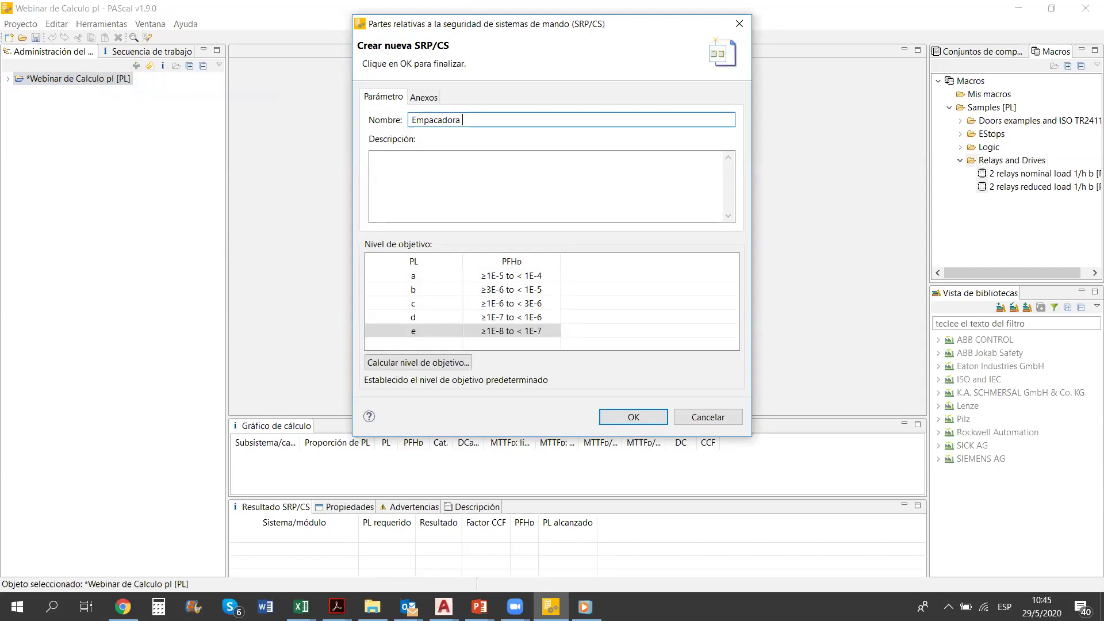
pyautogui.write('1')
# Describe the SRP/CS as "SEgun el analisis de riesgo realizado en Abril 2020, aplicando la norma ISO 12100, se necesita un PLr e"
pyautogui.click(400, 166)
pyautogui.write('SEgun el analisis de')
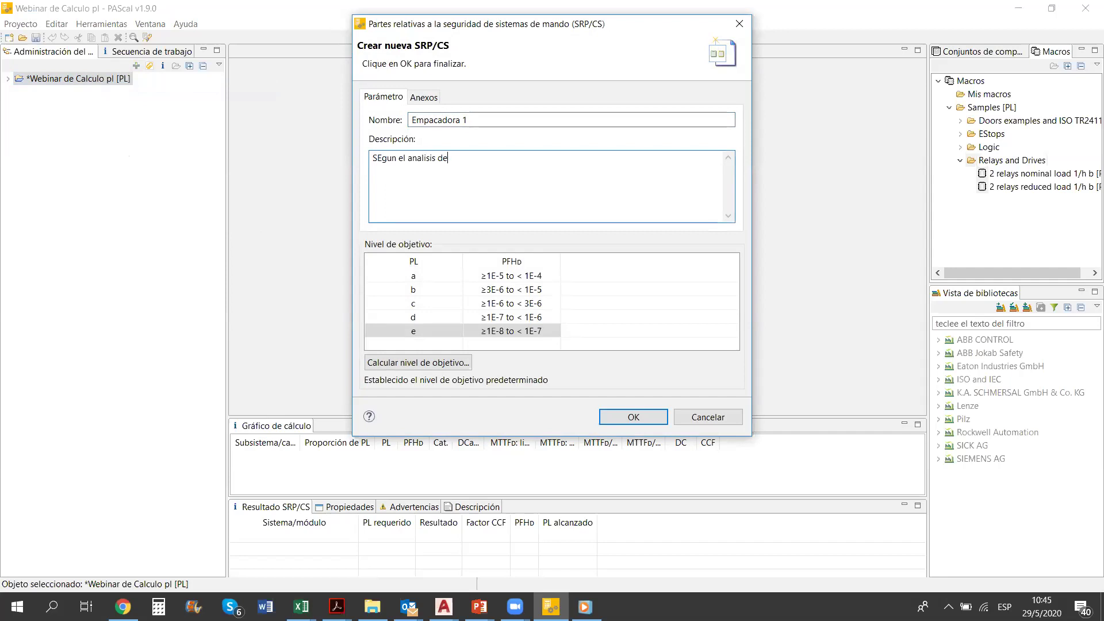
pyautogui.write(' riesgo realizado e')
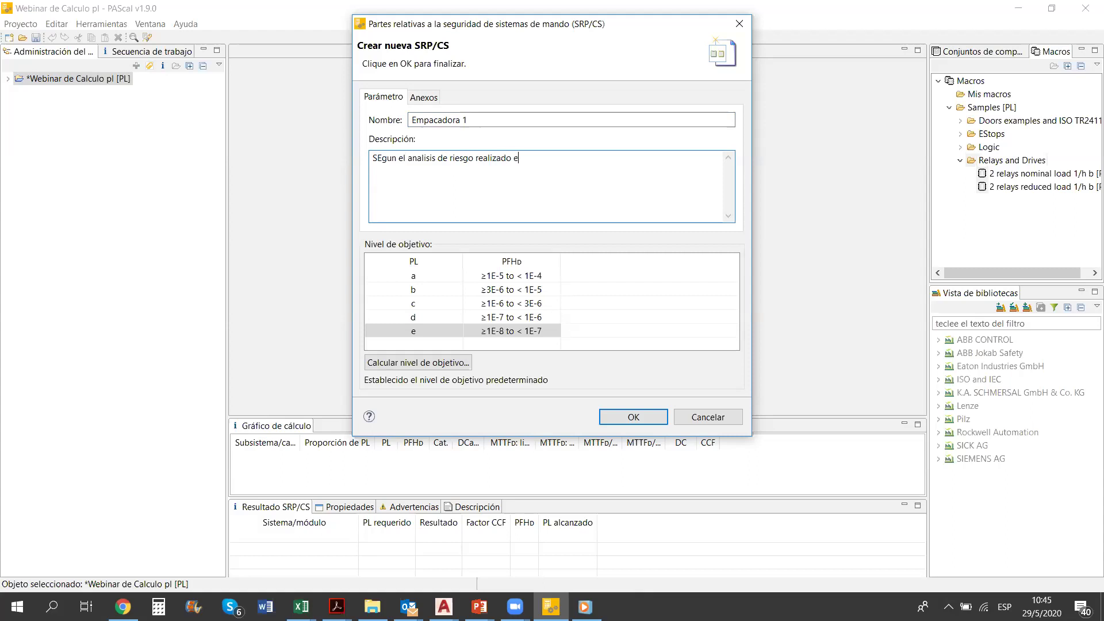
pyautogui.write('n Abril 2020, aplicando la norm')
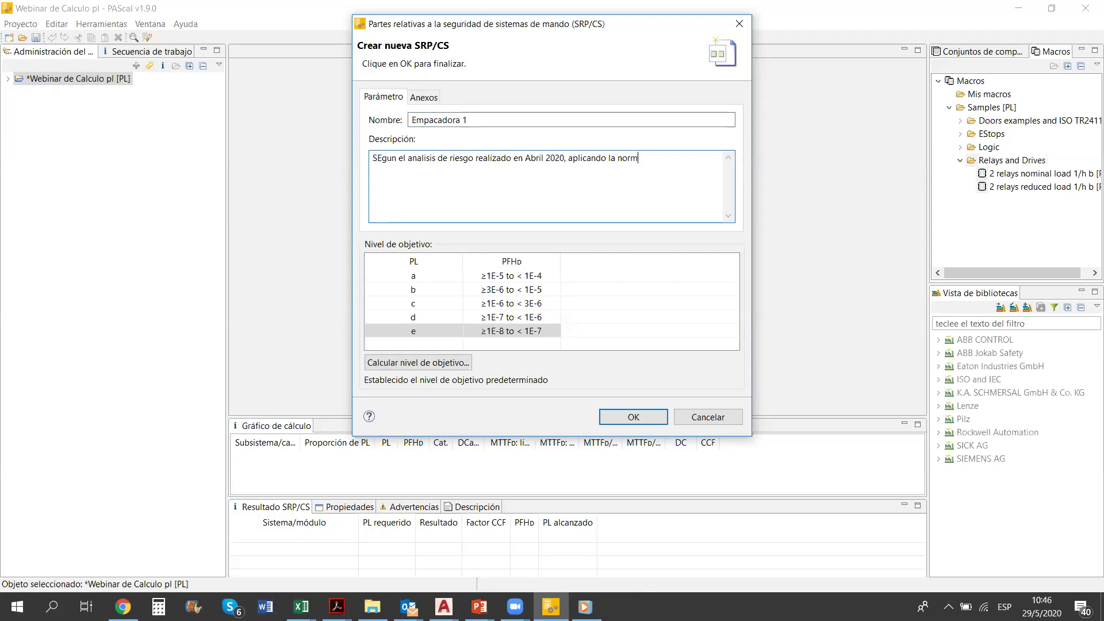
pyautogui.write('a ISO 12100, se neces')
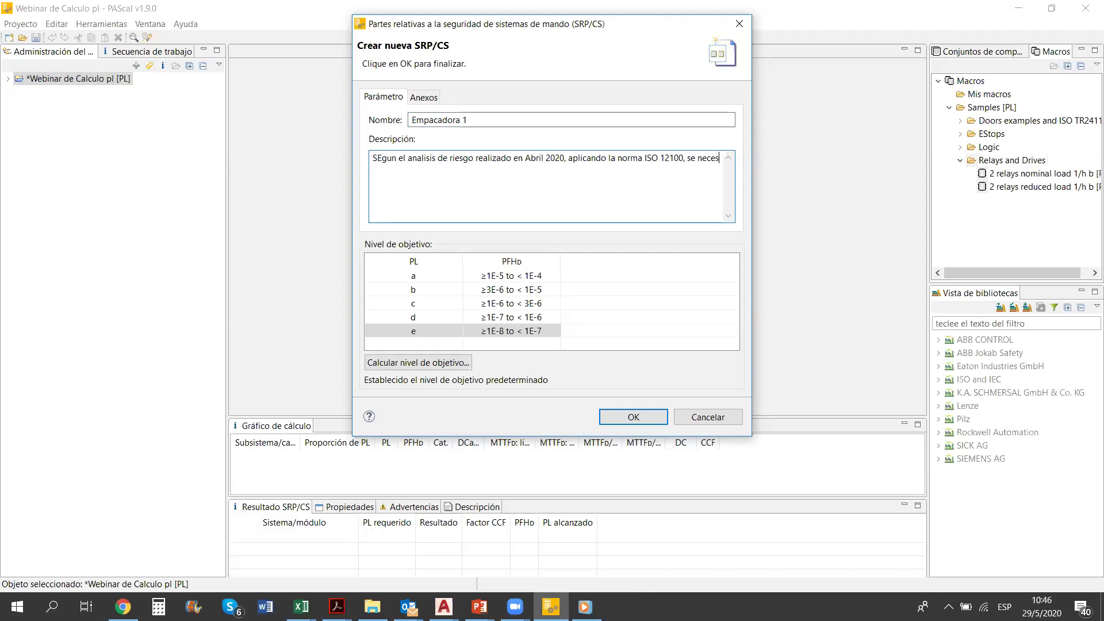
pyautogui.write('ita un pPL r ')
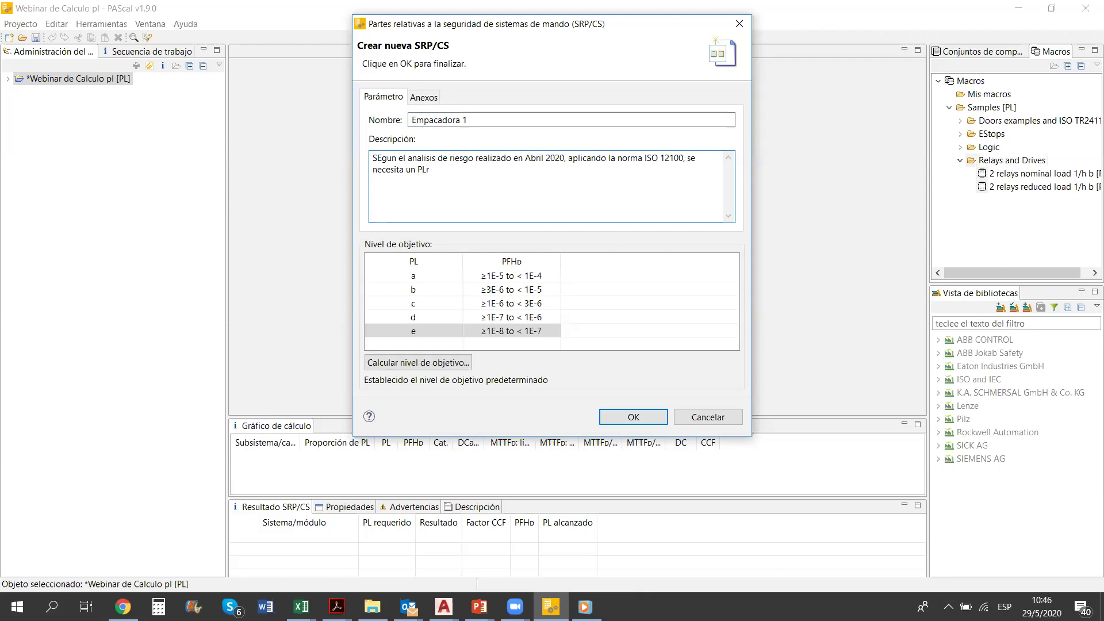
pyautogui.write('e')
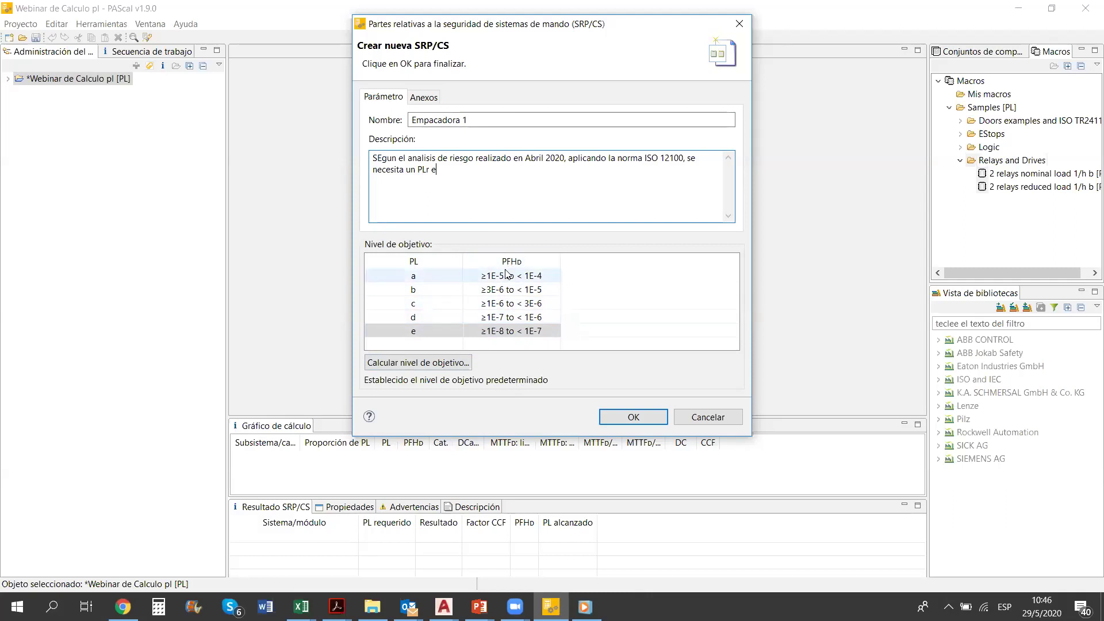
# Calculate the target level from a risk evaluation with severity S1, frequency F1 and avoidance possibility P2, after trying P1
pyautogui.click(414, 355)
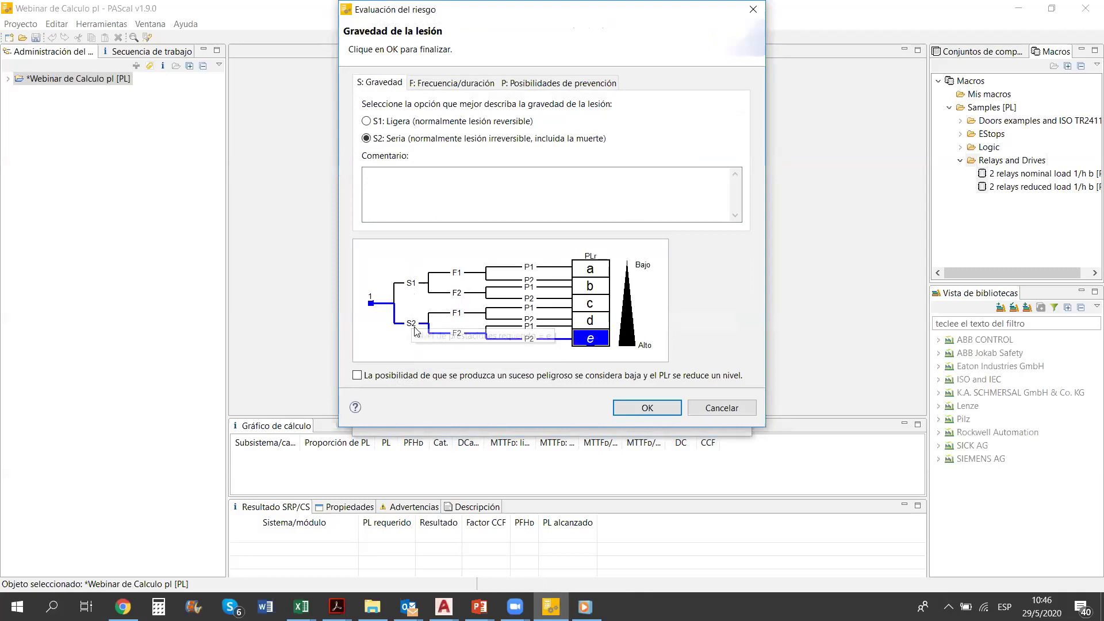
pyautogui.click(367, 120)
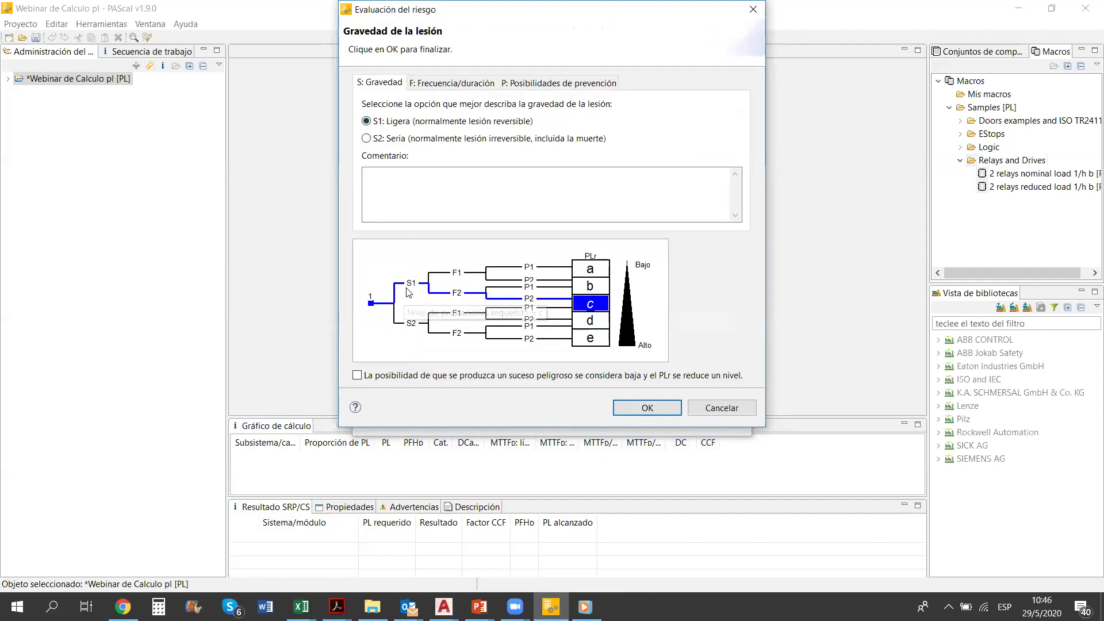
pyautogui.click(451, 82)
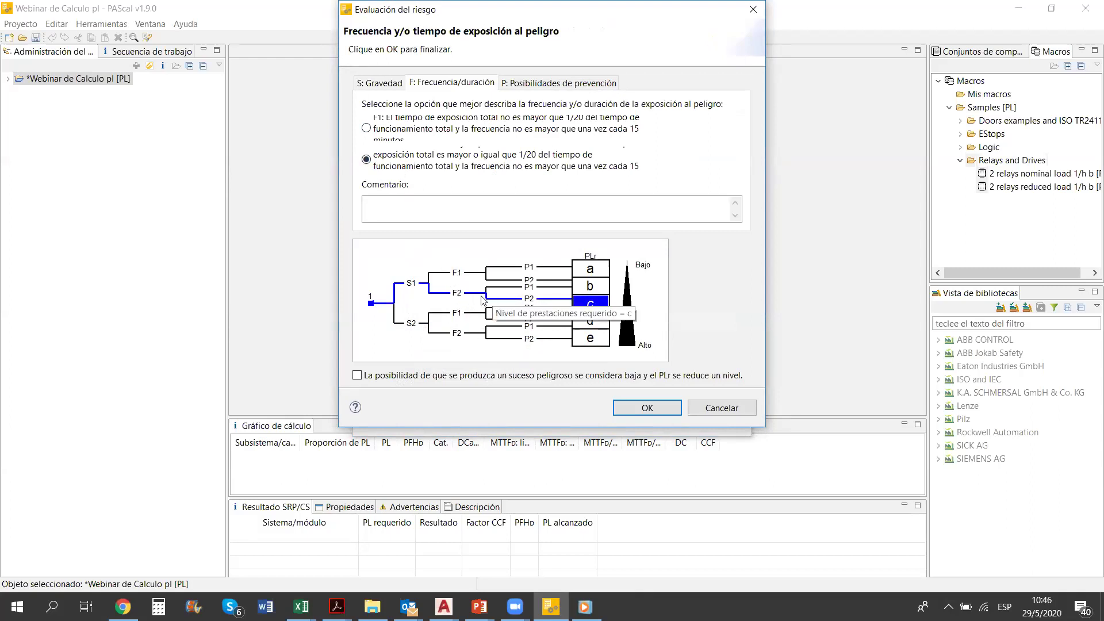
pyautogui.click(367, 138)
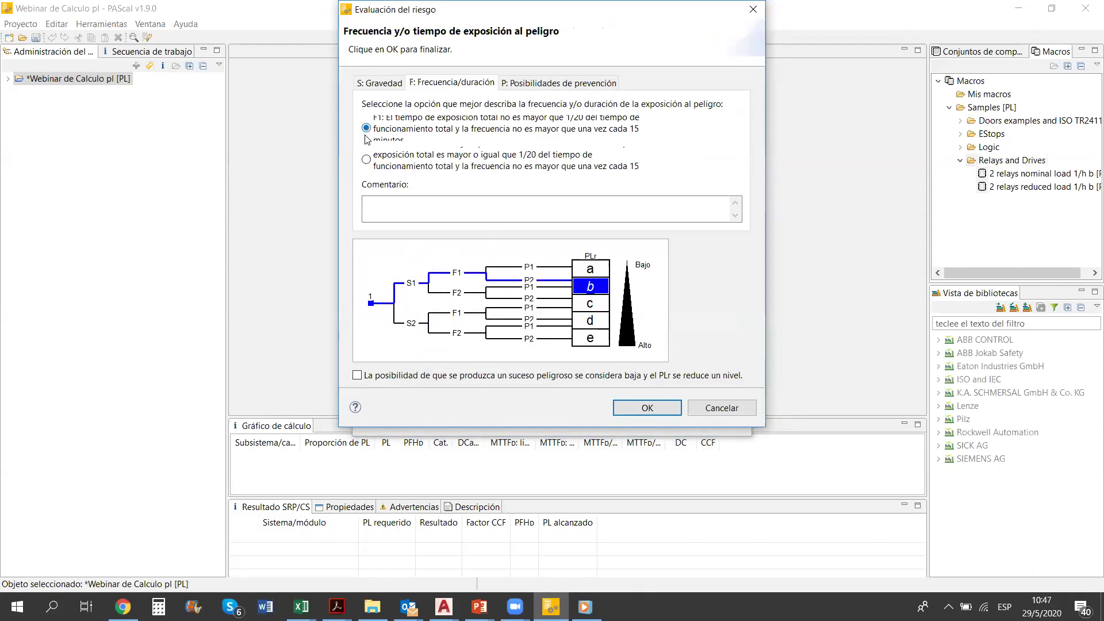
pyautogui.click(573, 85)
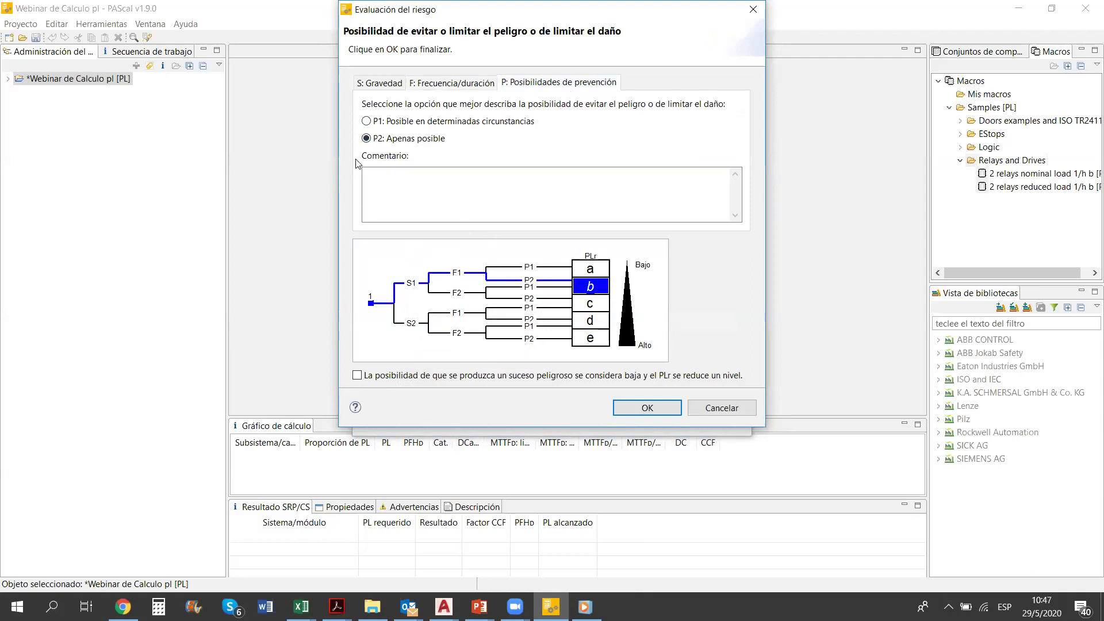
pyautogui.click(368, 123)
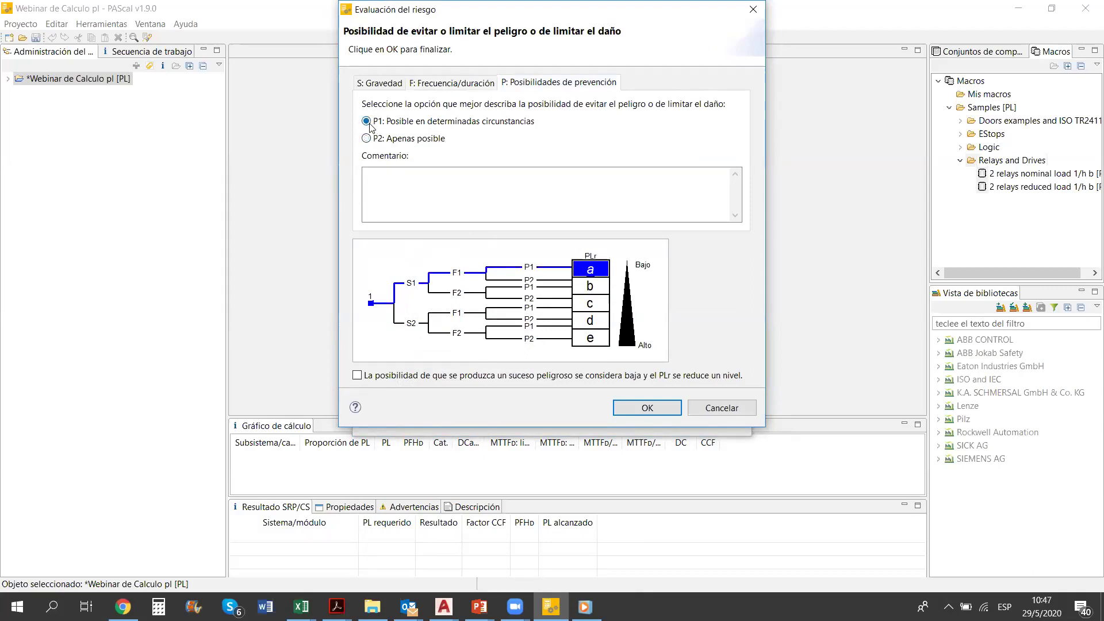
pyautogui.click(367, 139)
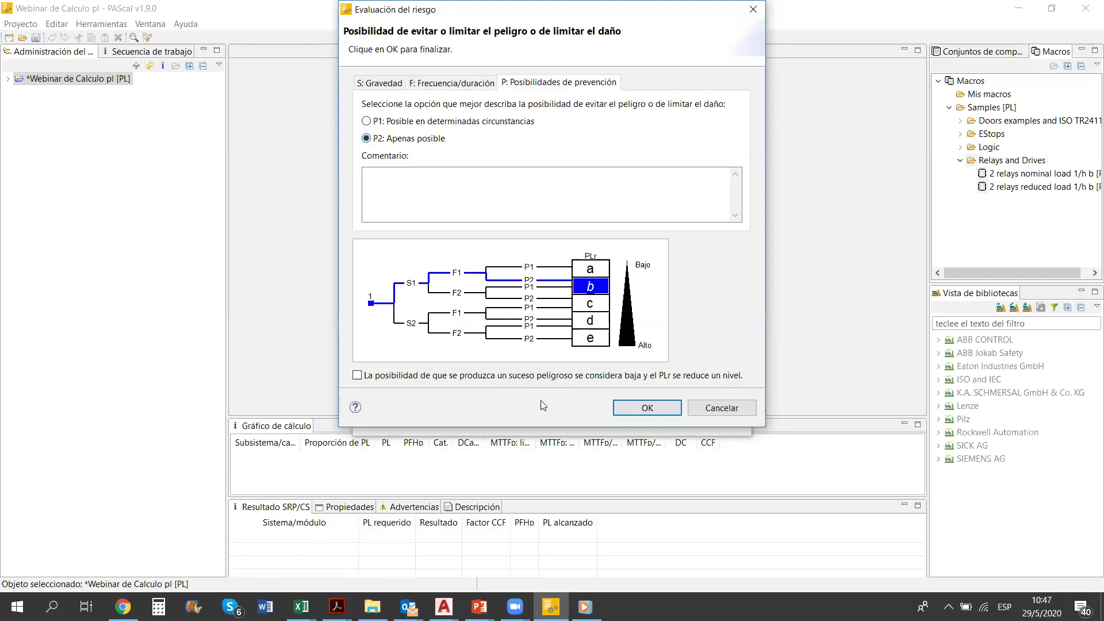
pyautogui.click(677, 409)
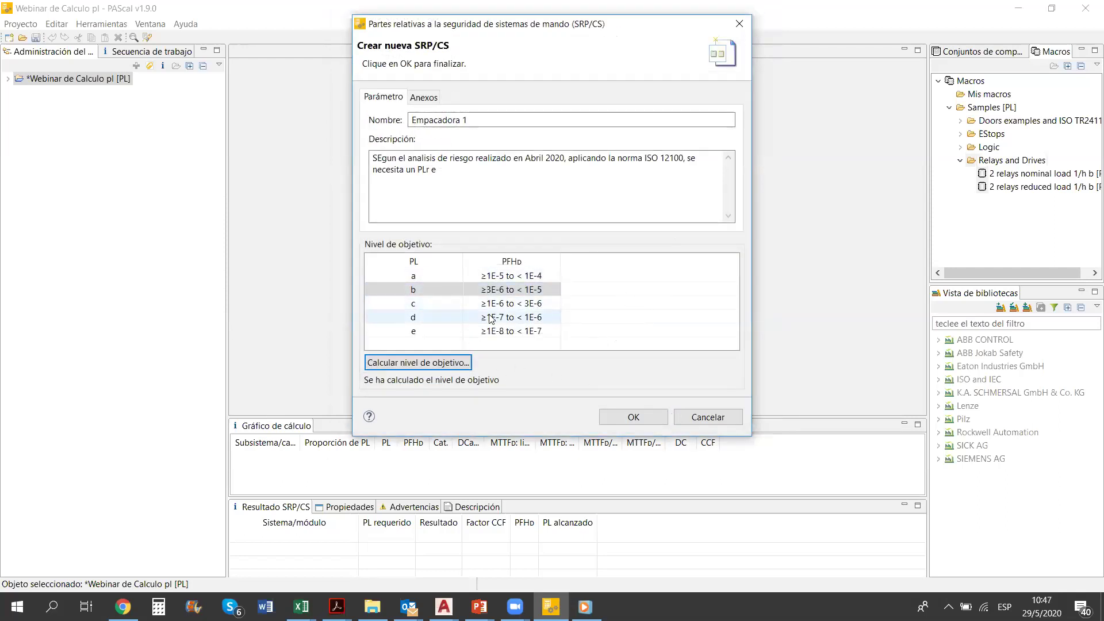
# Recalculate the target level as PL e, using severity S2, frequency F2 and avoidance possibility P2 in the risk evaluation
pyautogui.click(426, 363)
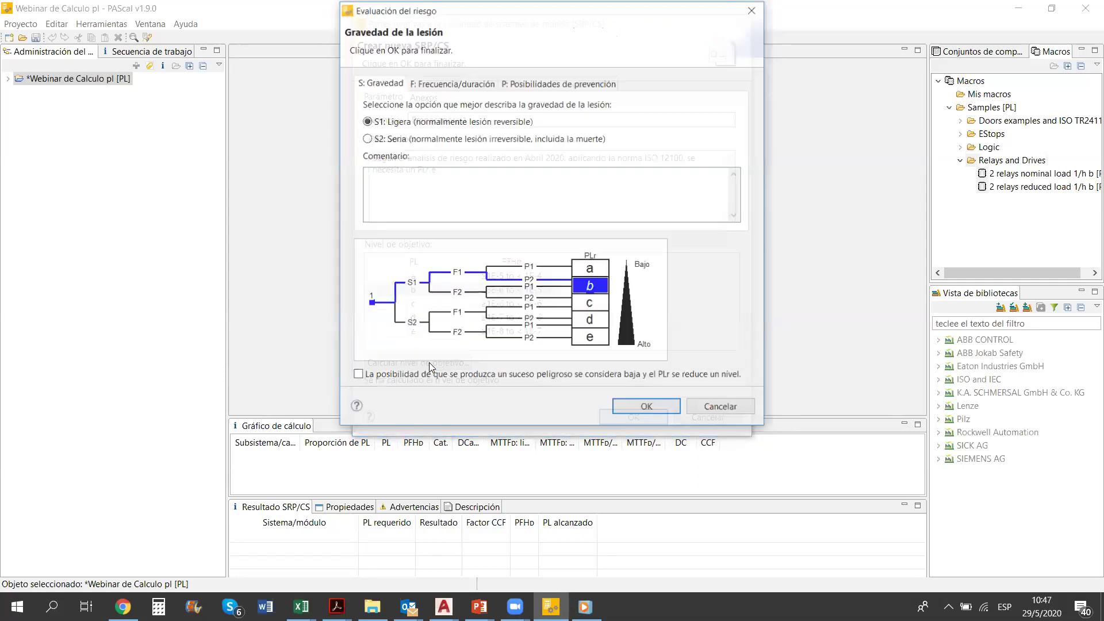
pyautogui.click(366, 140)
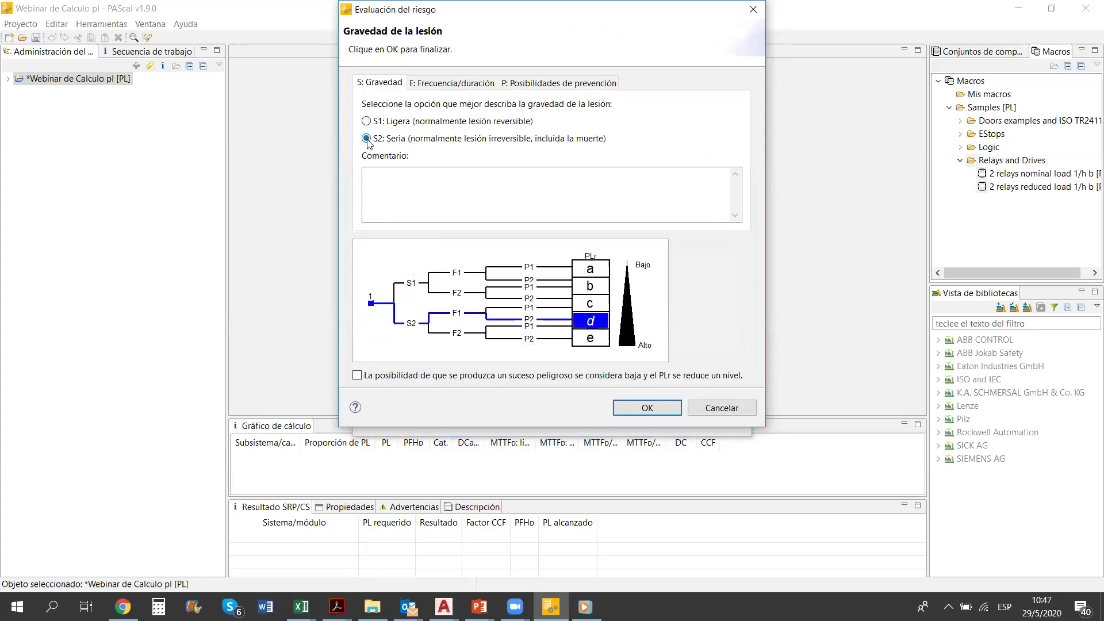
pyautogui.click(451, 82)
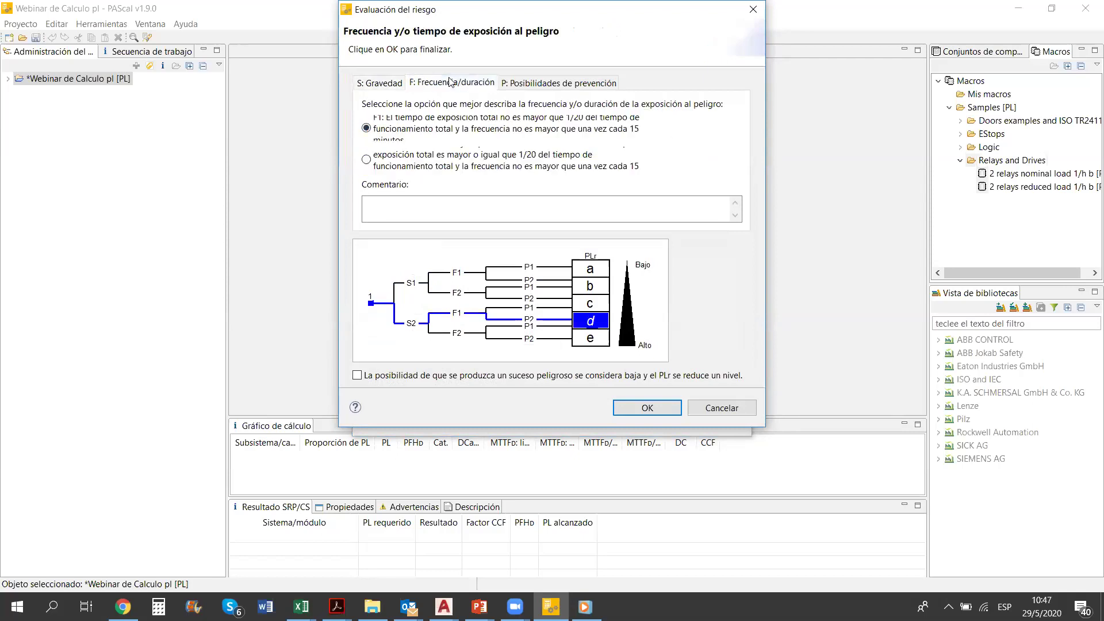
pyautogui.click(367, 160)
pyautogui.click(572, 84)
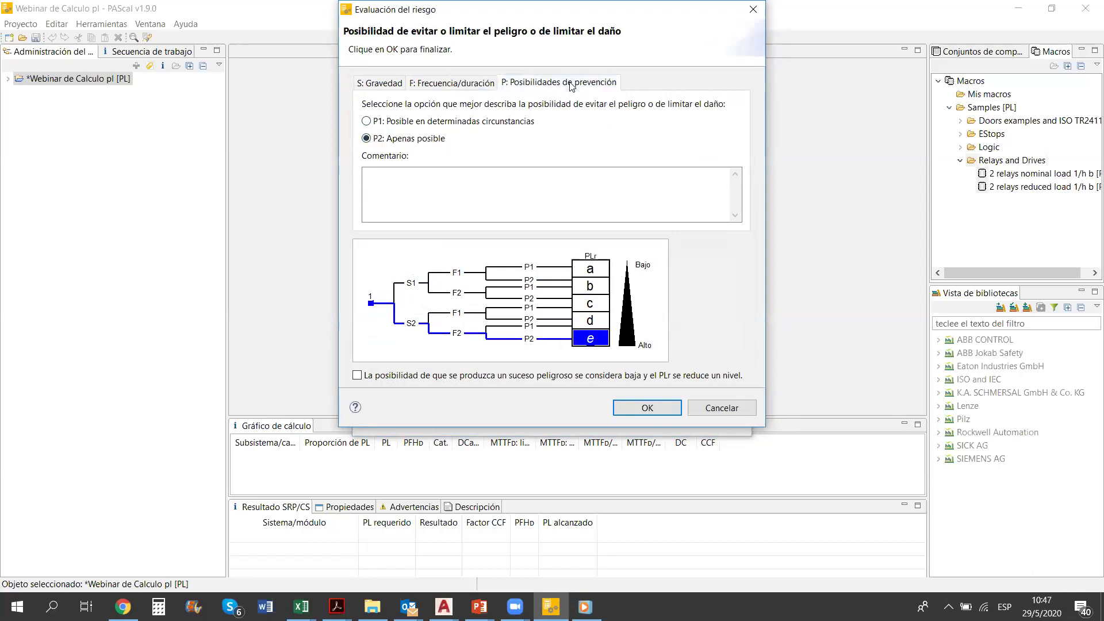
pyautogui.click(647, 408)
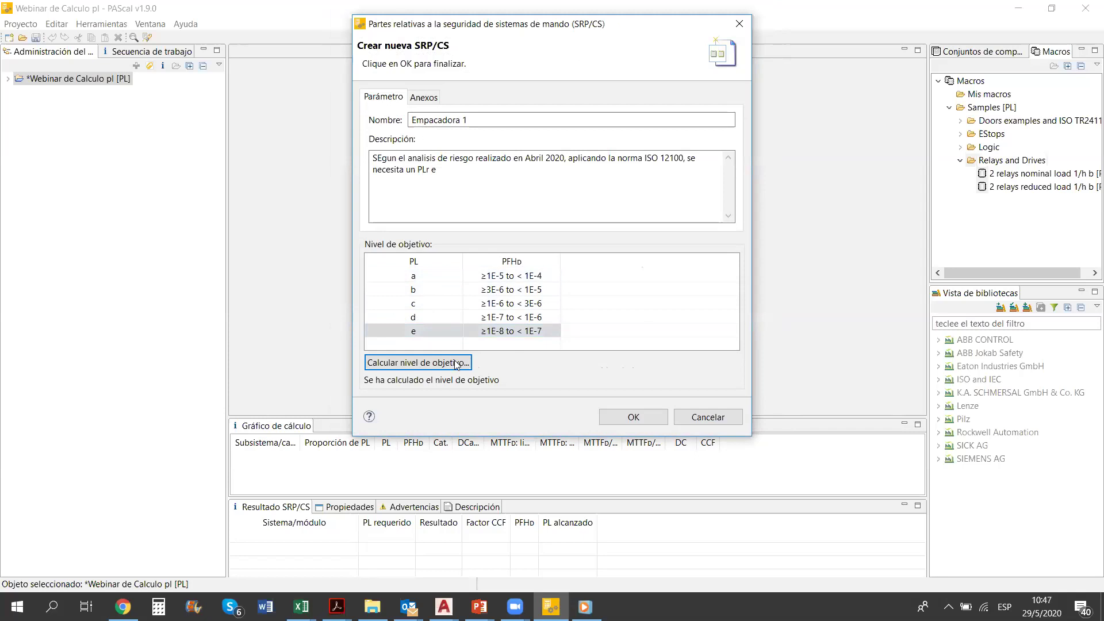
# Check the attachment list of the new SRP/CS and finish creating it without adding any files
pyautogui.click(428, 101)
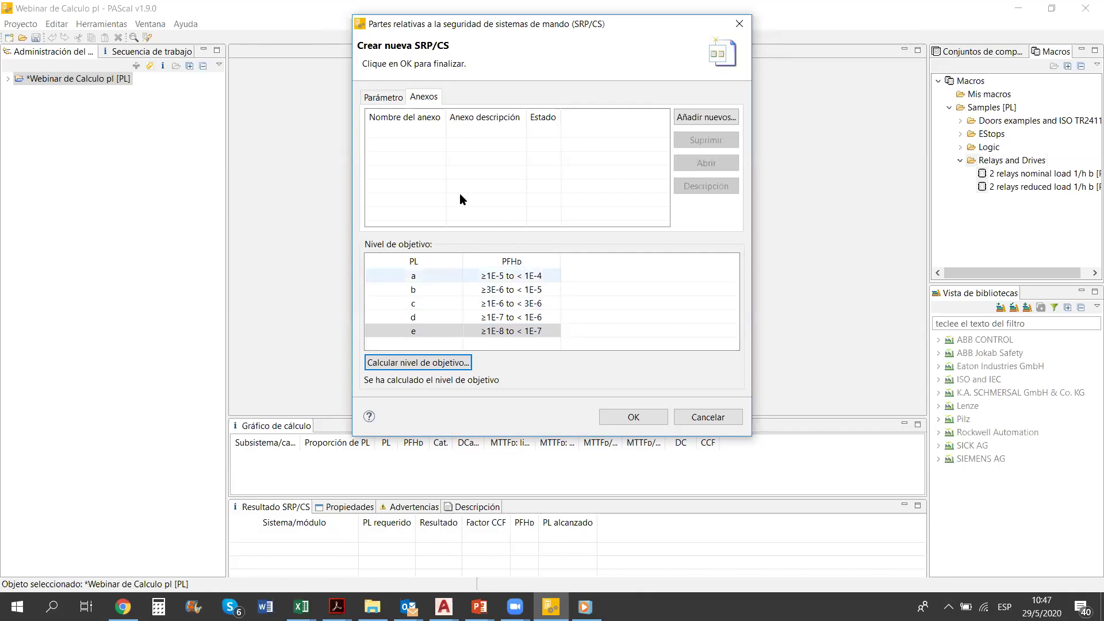
pyautogui.click(384, 101)
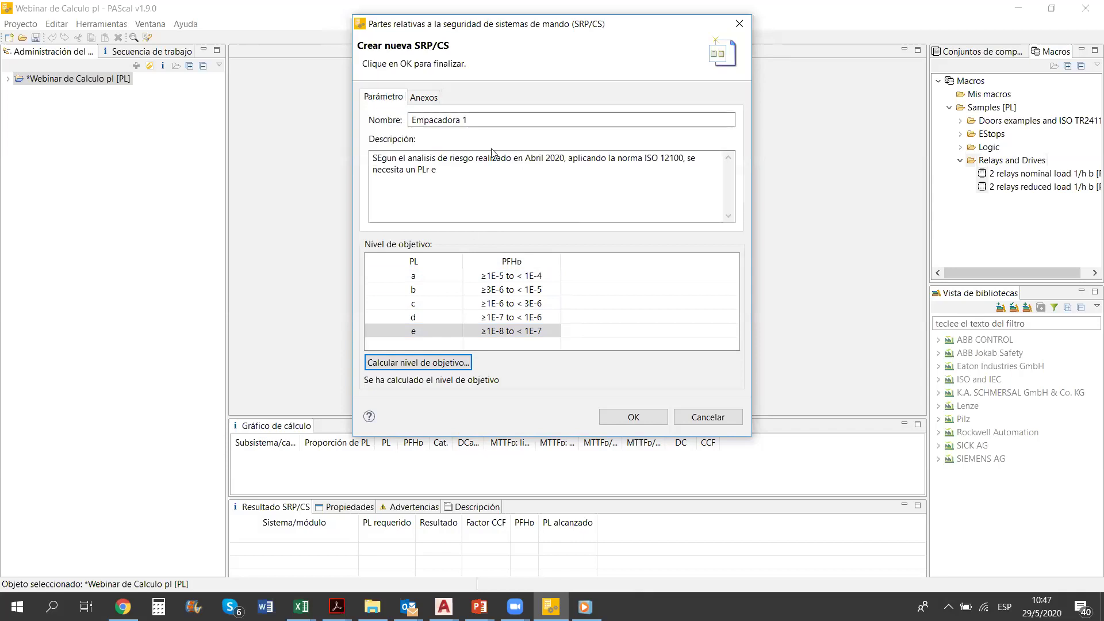
pyautogui.click(645, 418)
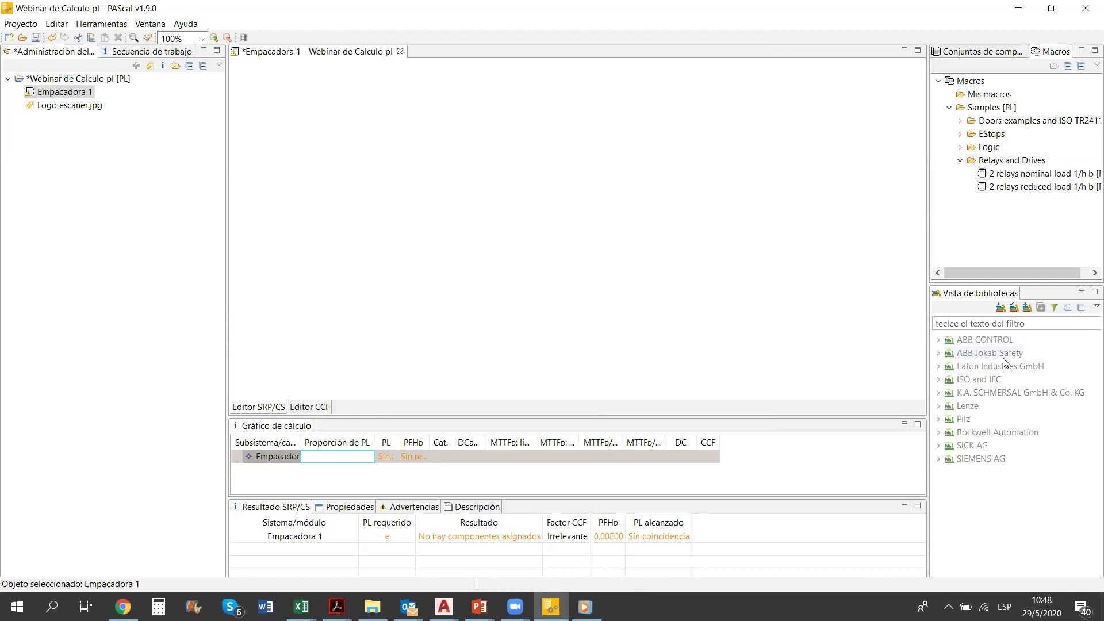
# Filter the libraries for 541009 and add the Pilz PSEN cs3.1p/M12 device 541009 V2.0 to the Empacadora 1 diagram
pyautogui.click(960, 321)
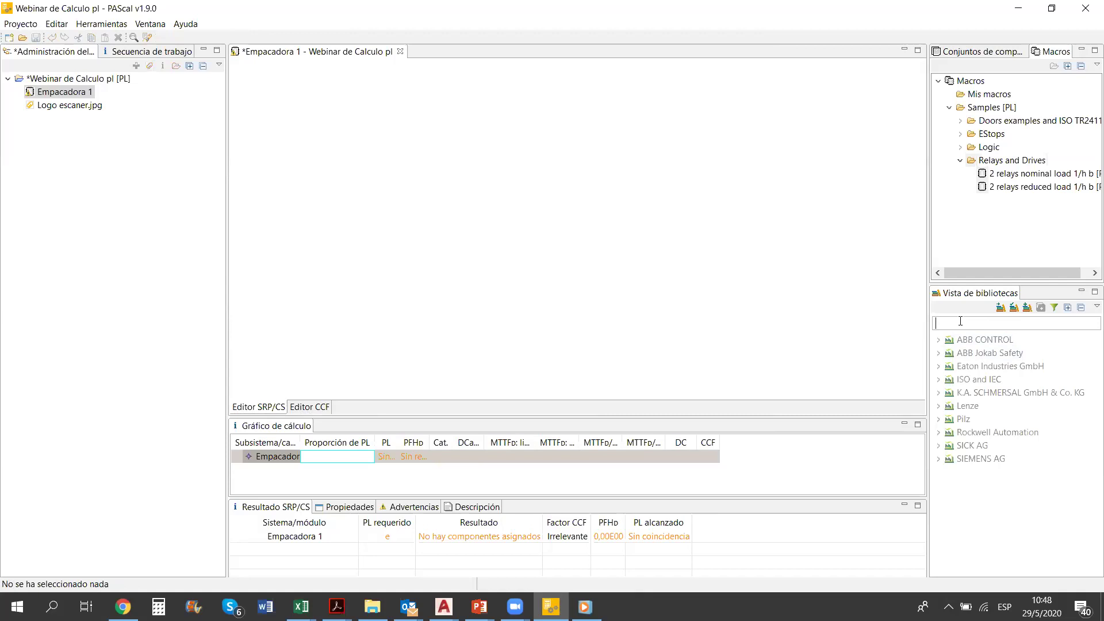
pyautogui.write('541')
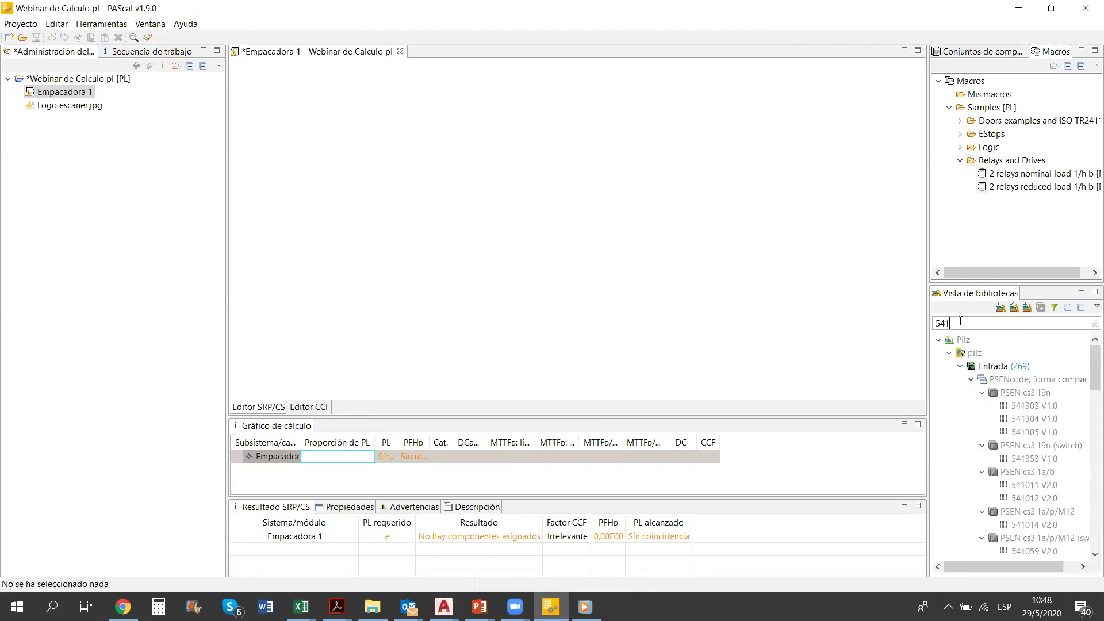
pyautogui.write('009')
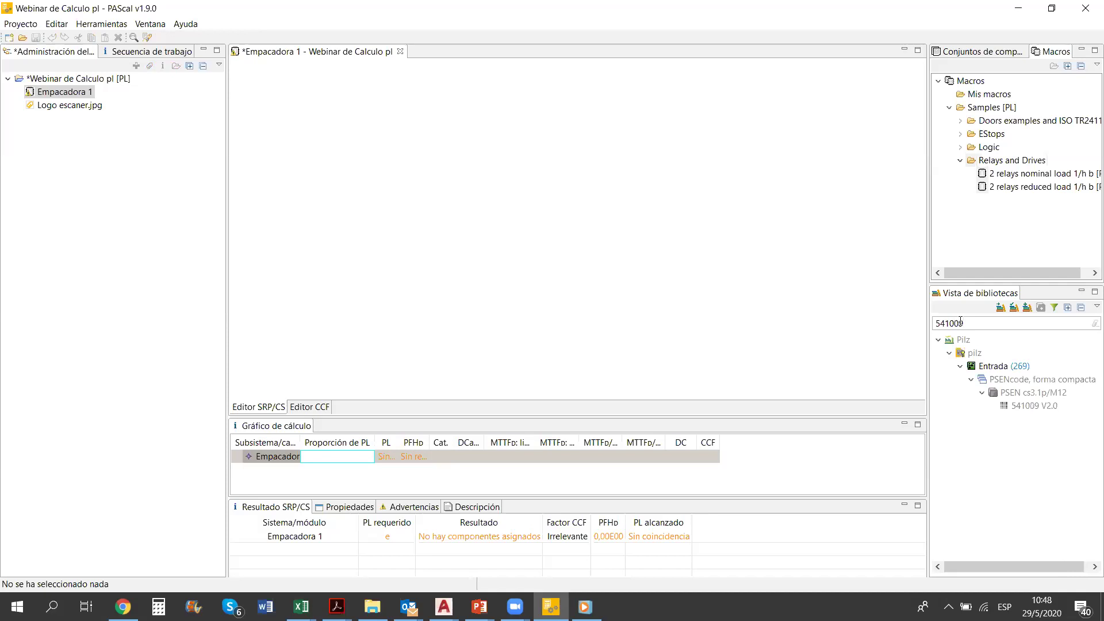
pyautogui.click(1007, 407)
pyautogui.moveTo(1007, 407); pyautogui.dragTo(328, 80)
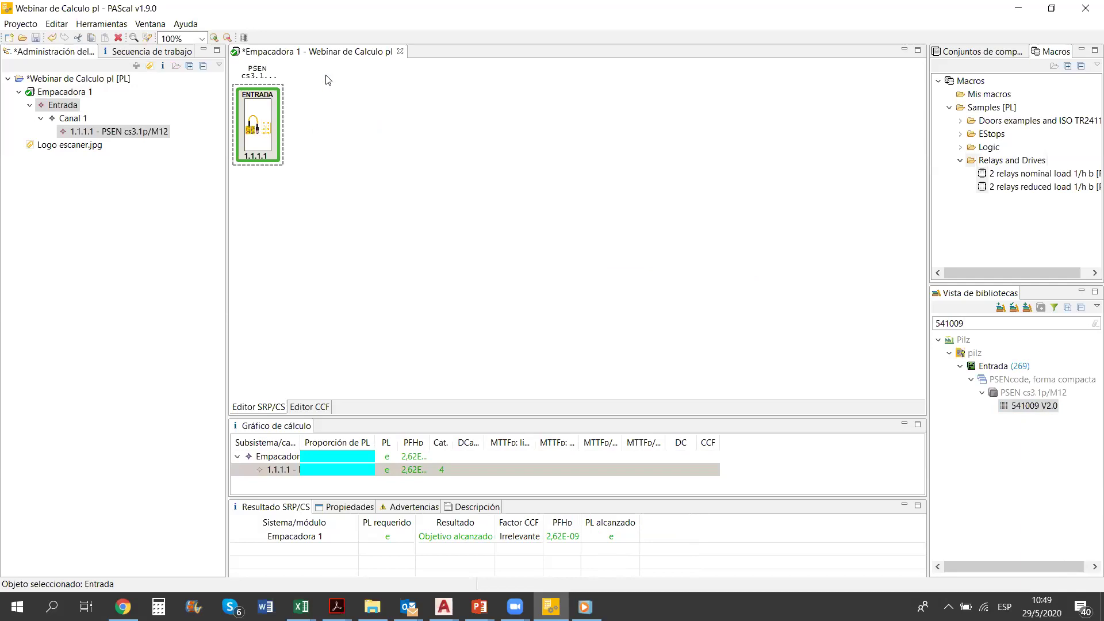
# Switch the PSEN cs3.1p/M12 input to Bicanal and try to place another 541009 V2.0 in its empty Canal 2
pyautogui.click(253, 137)
pyautogui.rightClick(252, 139)
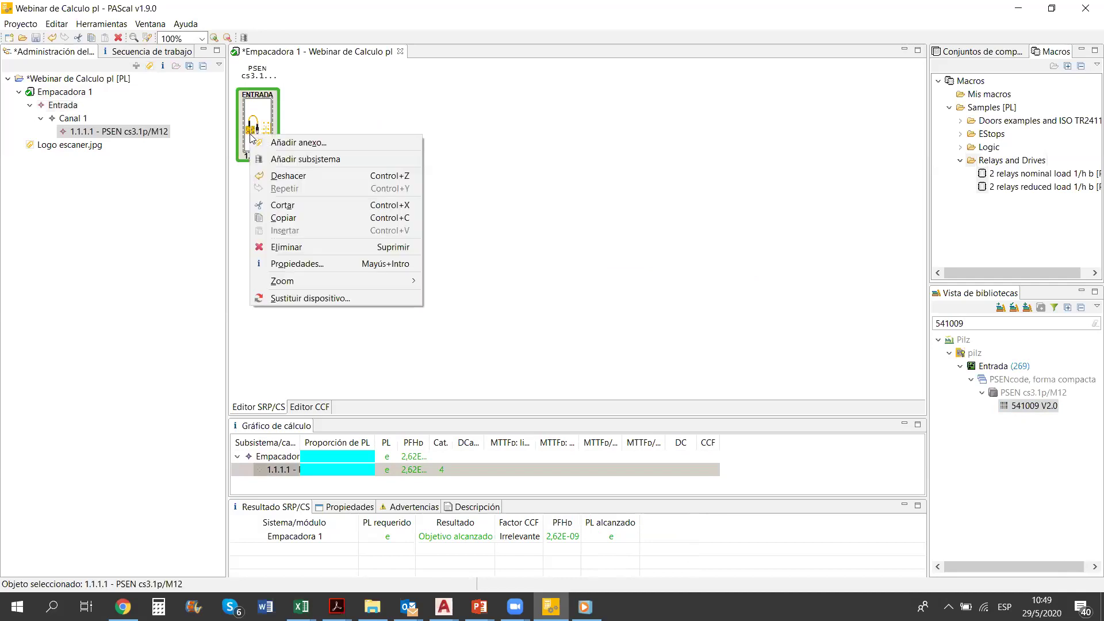
pyautogui.click(56, 107)
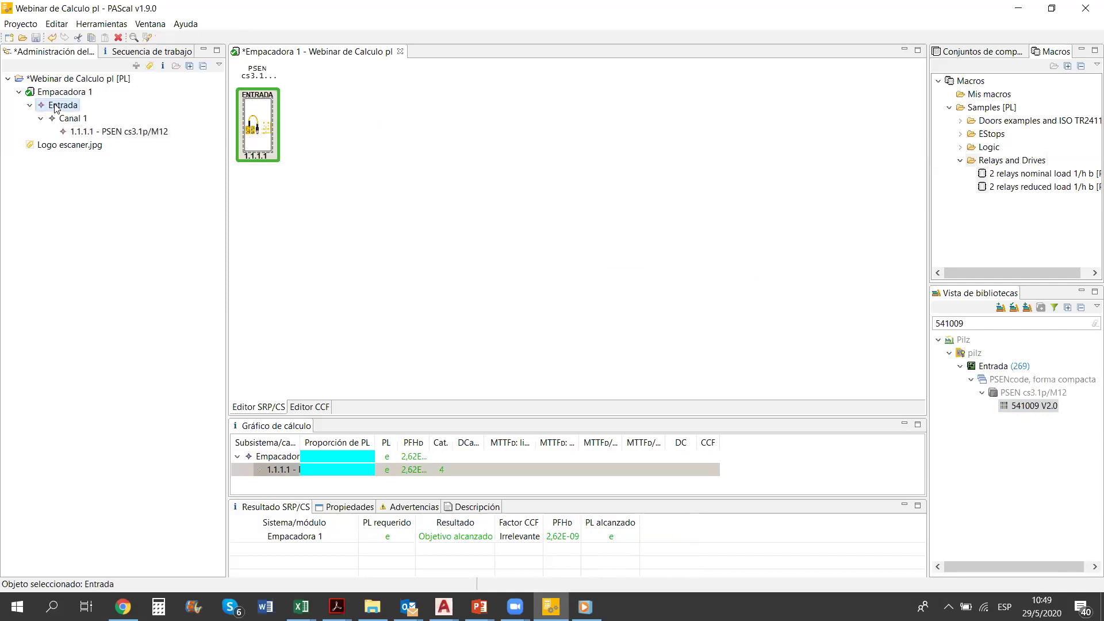
pyautogui.rightClick(57, 107)
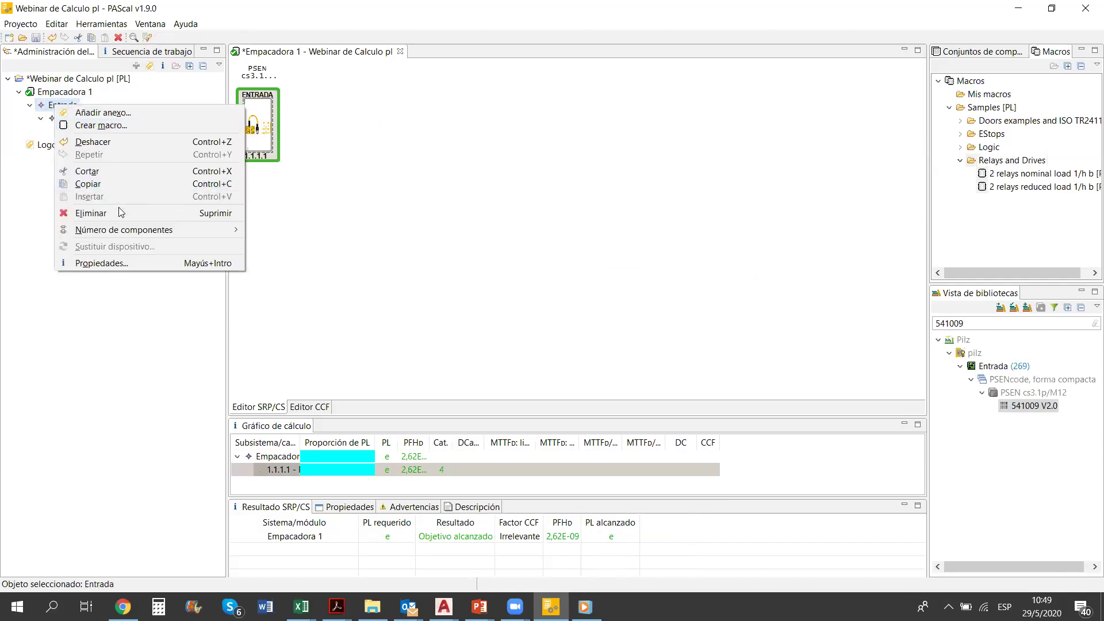
pyautogui.moveTo(145, 235)
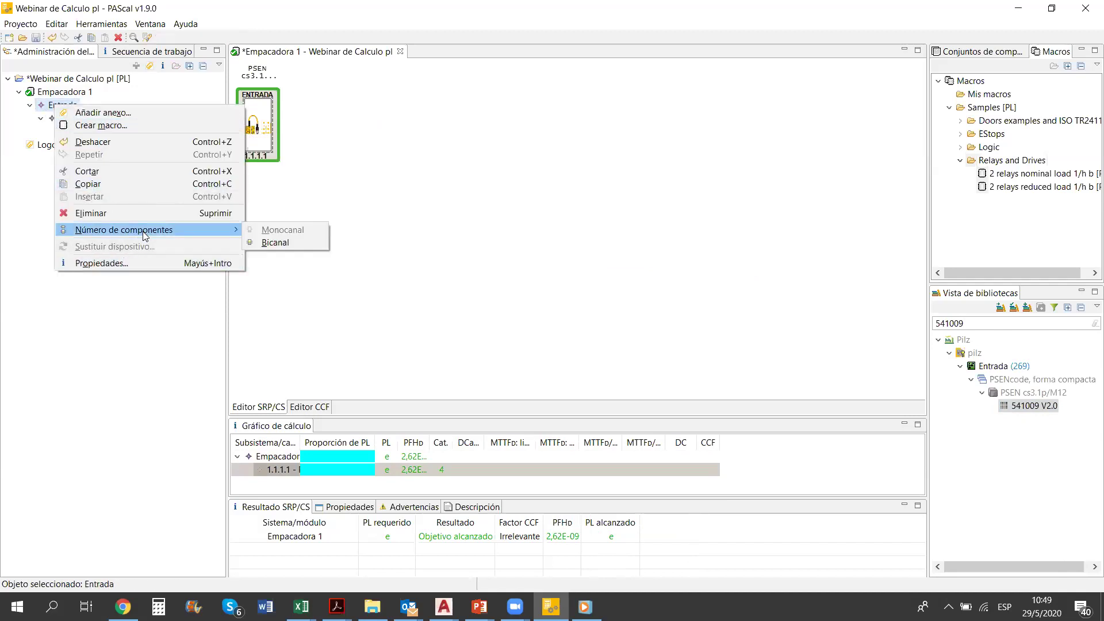
pyautogui.click(279, 243)
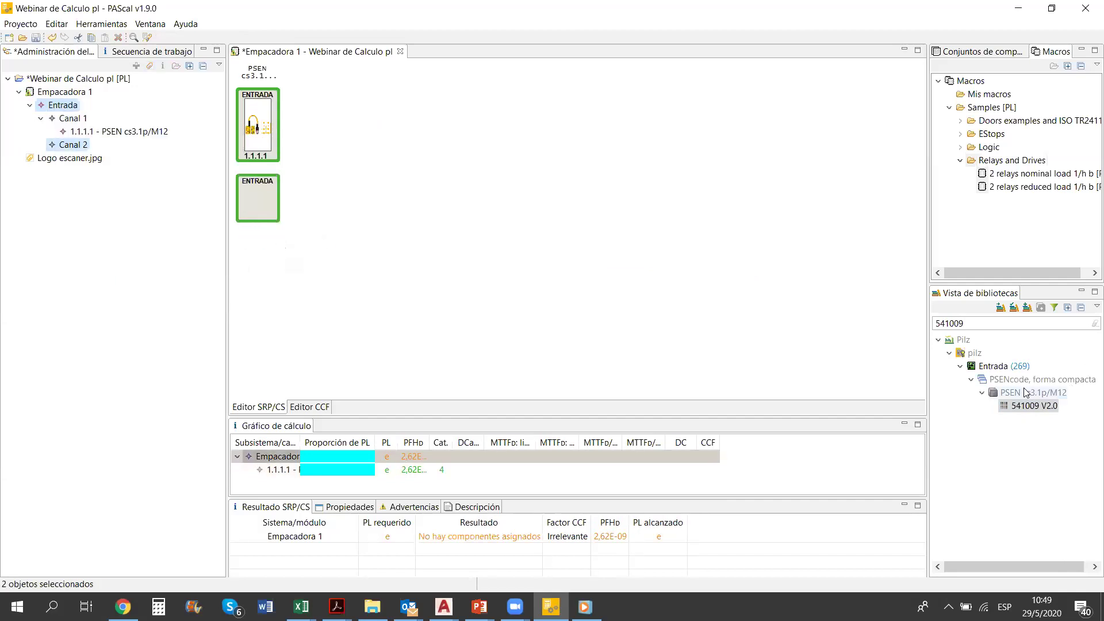
pyautogui.moveTo(1022, 405); pyautogui.dragTo(242, 197)
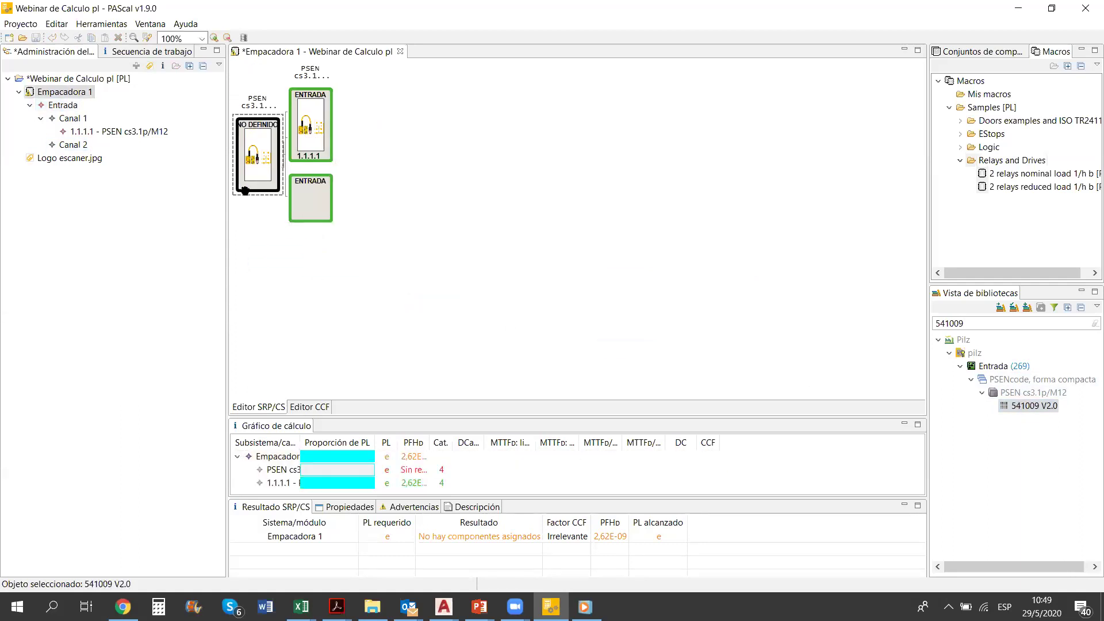
pyautogui.moveTo(314, 228); pyautogui.dragTo(287, 204)
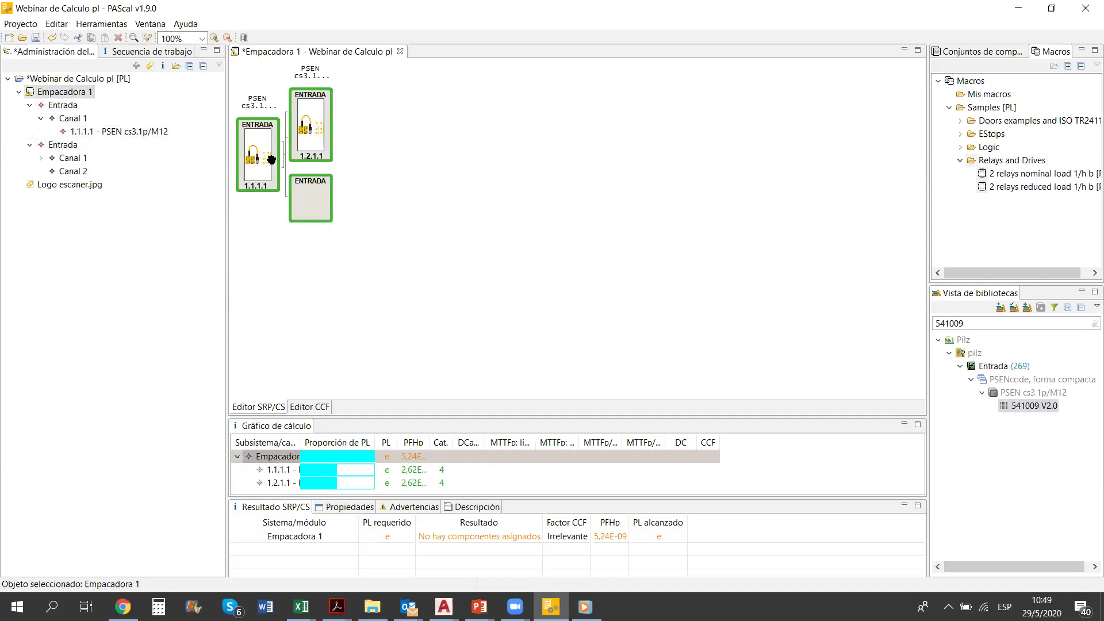
# Delete all inputs from the Empacadora 1 diagram and add the PSEN cs3.1p/M12 device 541009 V2.0 again
pyautogui.click(266, 123)
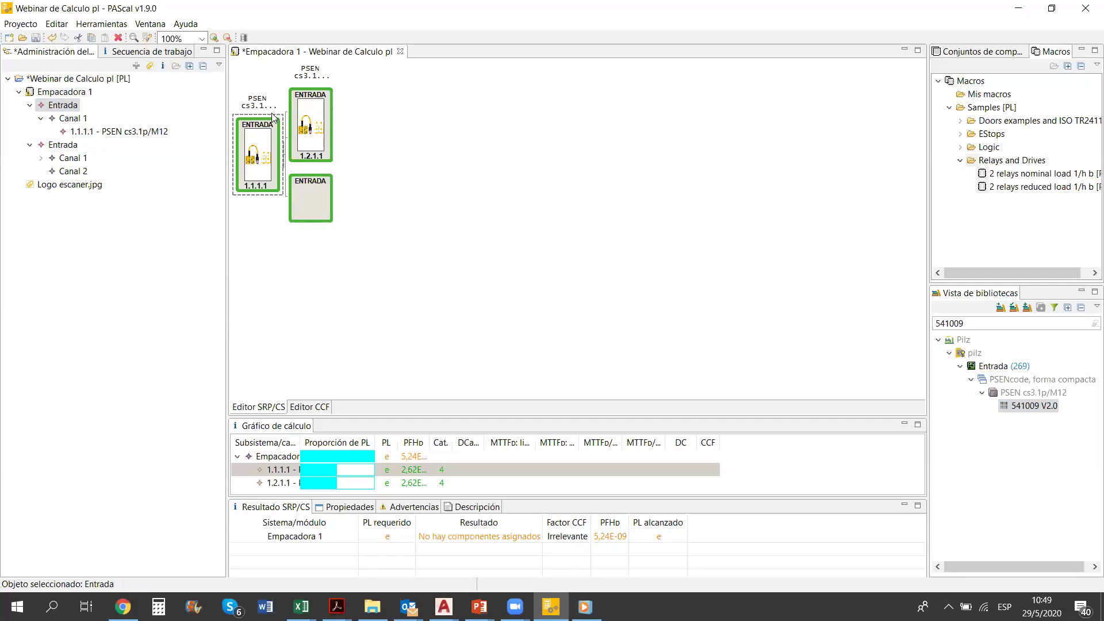
pyautogui.hotkey('ctrl', 'a')
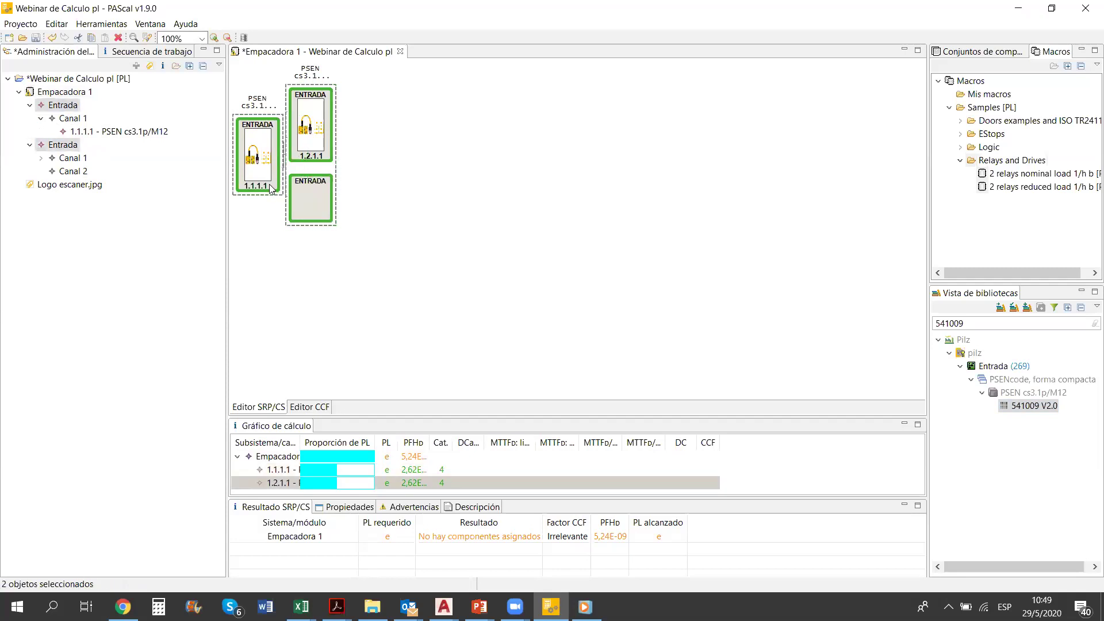
pyautogui.press('Delete')
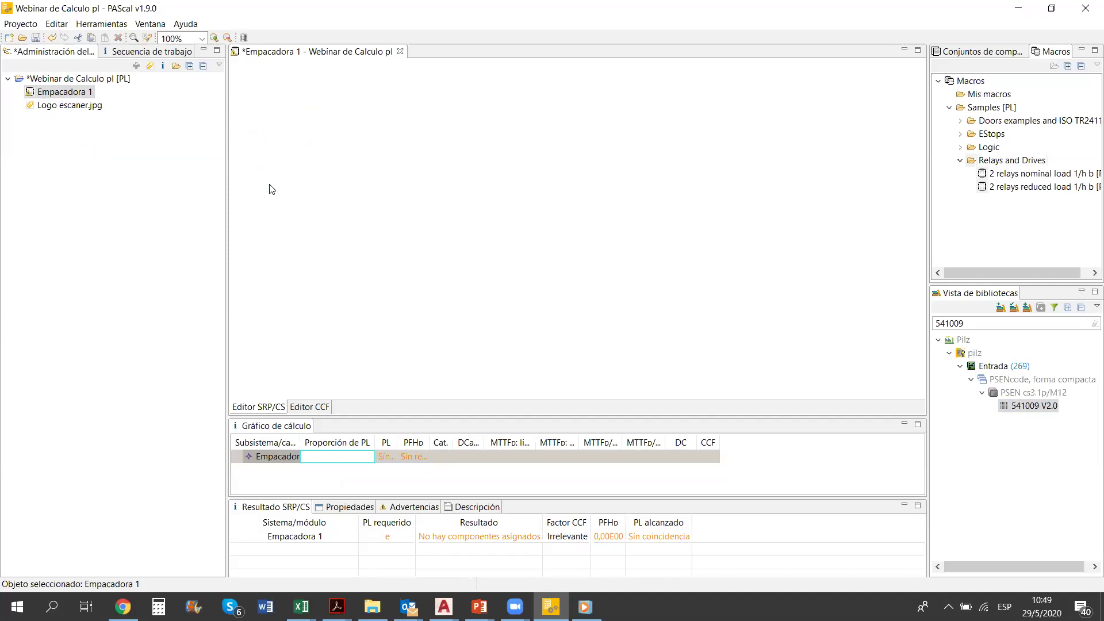
pyautogui.moveTo(1014, 408); pyautogui.dragTo(284, 154)
# Change the input's number of components to Bicanal and place a second 541009 V2.0 in Canal 2
pyautogui.click(36, 100)
pyautogui.rightClick(41, 106)
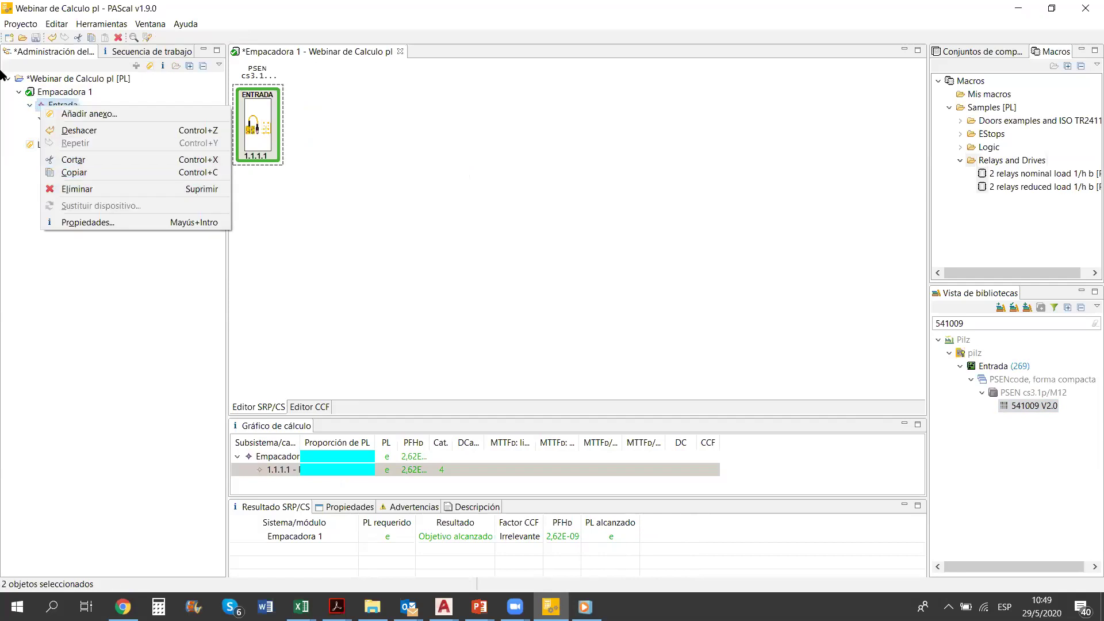
pyautogui.click(27, 118)
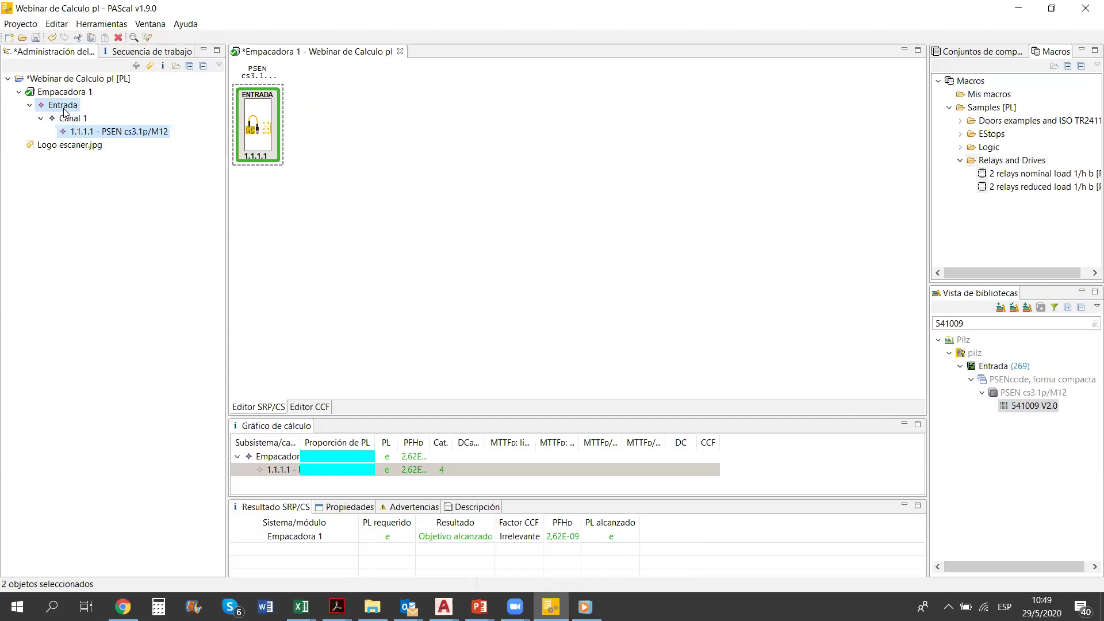
pyautogui.click(64, 119)
pyautogui.rightClick(68, 105)
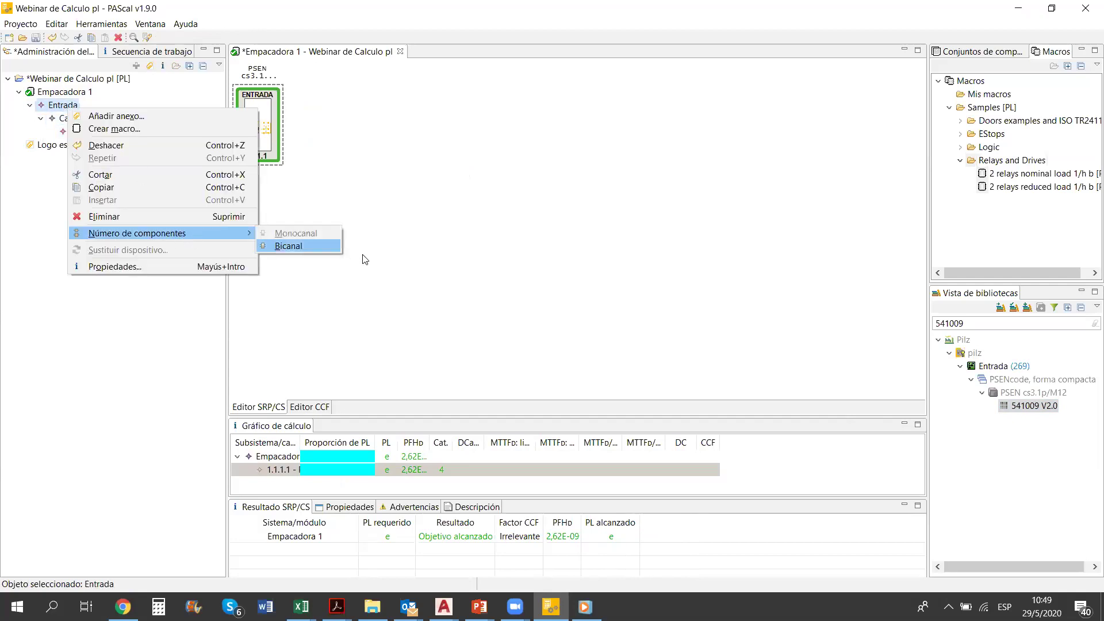
pyautogui.click(313, 248)
pyautogui.click(1017, 407)
pyautogui.moveTo(1016, 408); pyautogui.dragTo(262, 208)
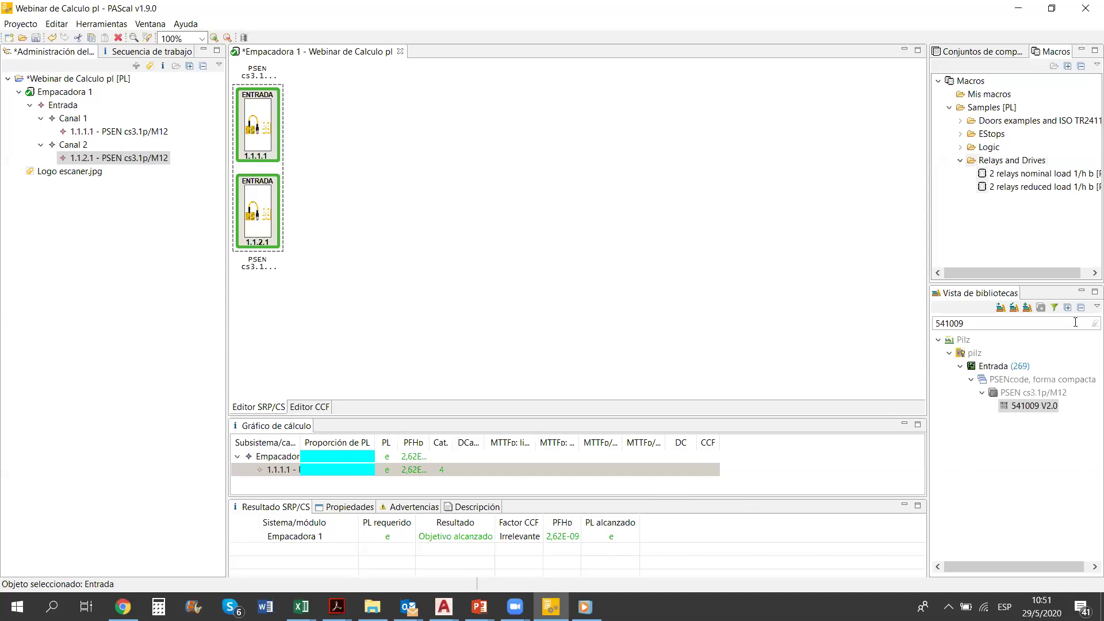
# Filter the libraries for 400510 and insert the Pilz PIT es Set 400510 V1.0 beside the PSEN inputs
pyautogui.click(996, 322)
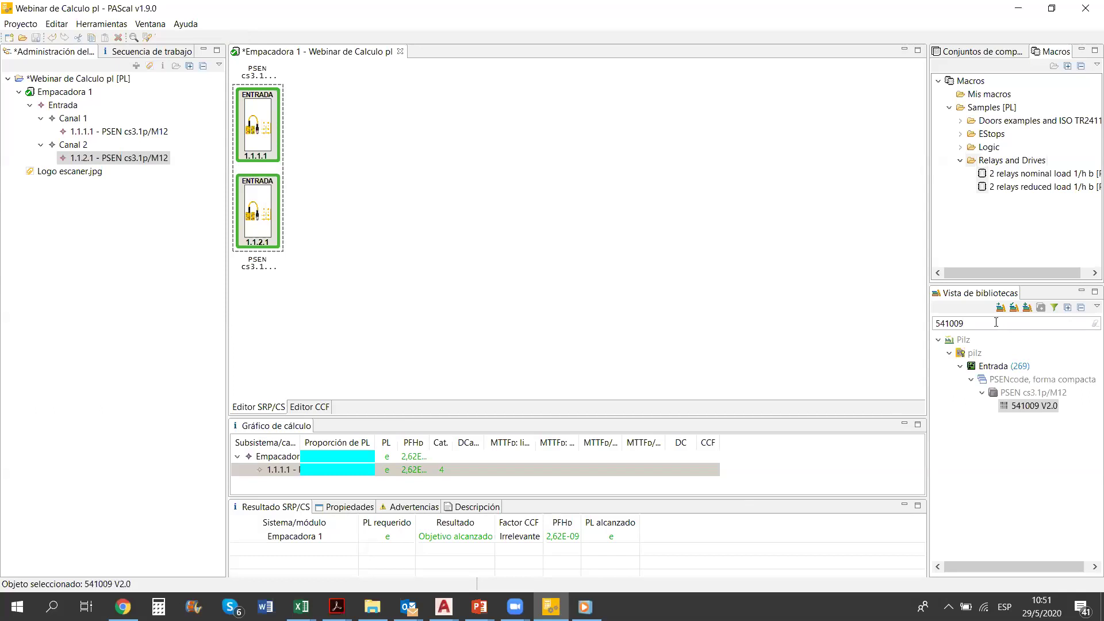
pyautogui.press('BackSpace')
pyautogui.press('BackSpace')
pyautogui.press('BackSpace')
pyautogui.press('BackSpace')
pyautogui.press('BackSpace')
pyautogui.press('BackSpace')
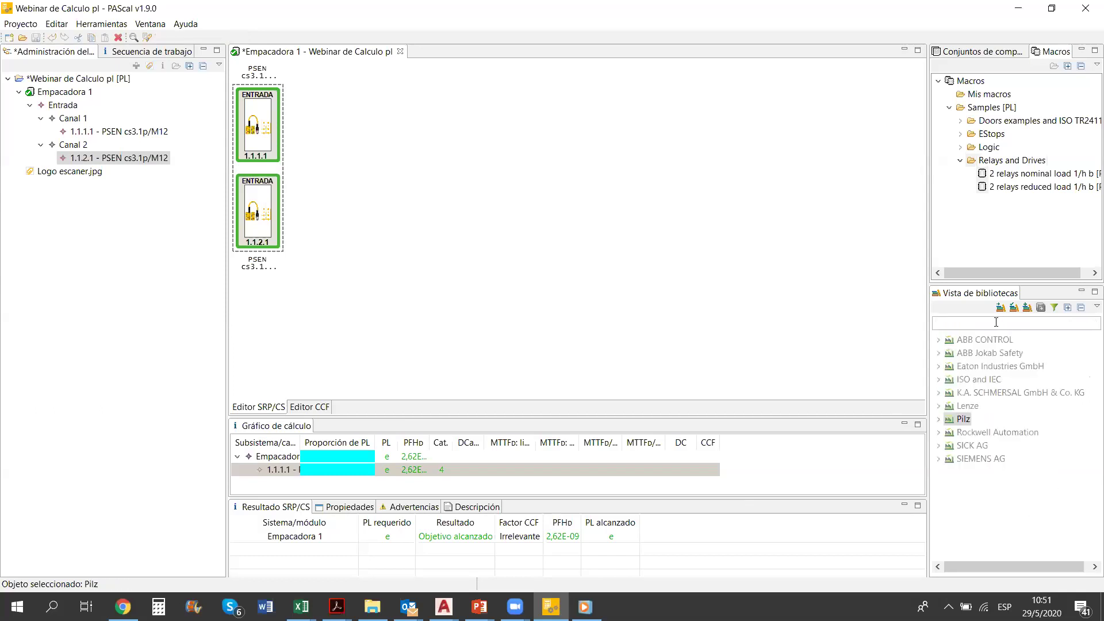
pyautogui.write('400510')
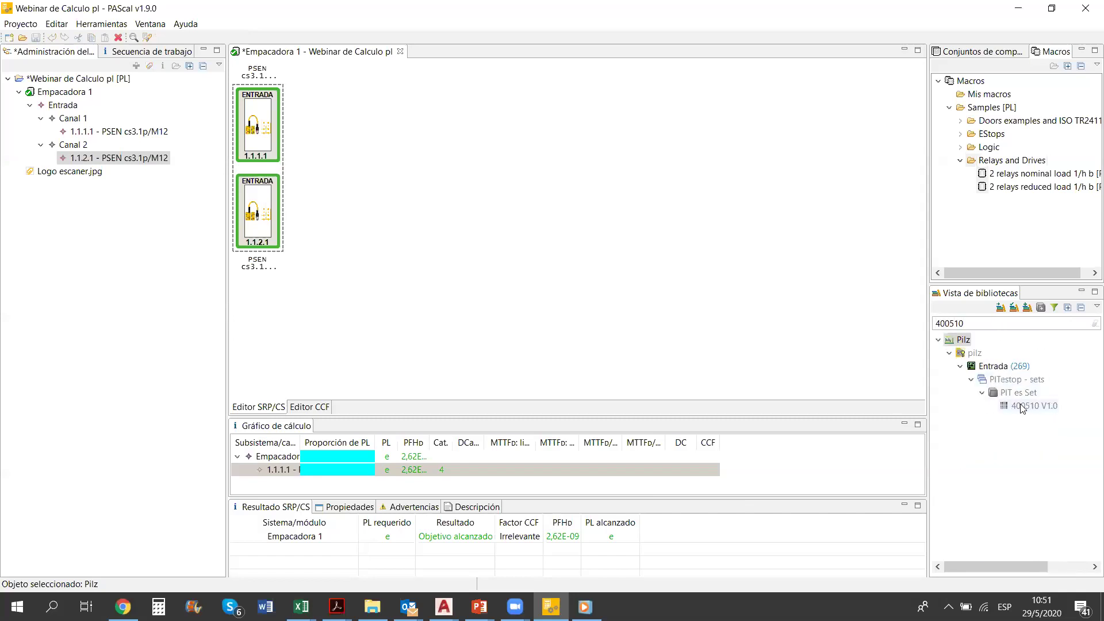
pyautogui.moveTo(1020, 405); pyautogui.dragTo(311, 146)
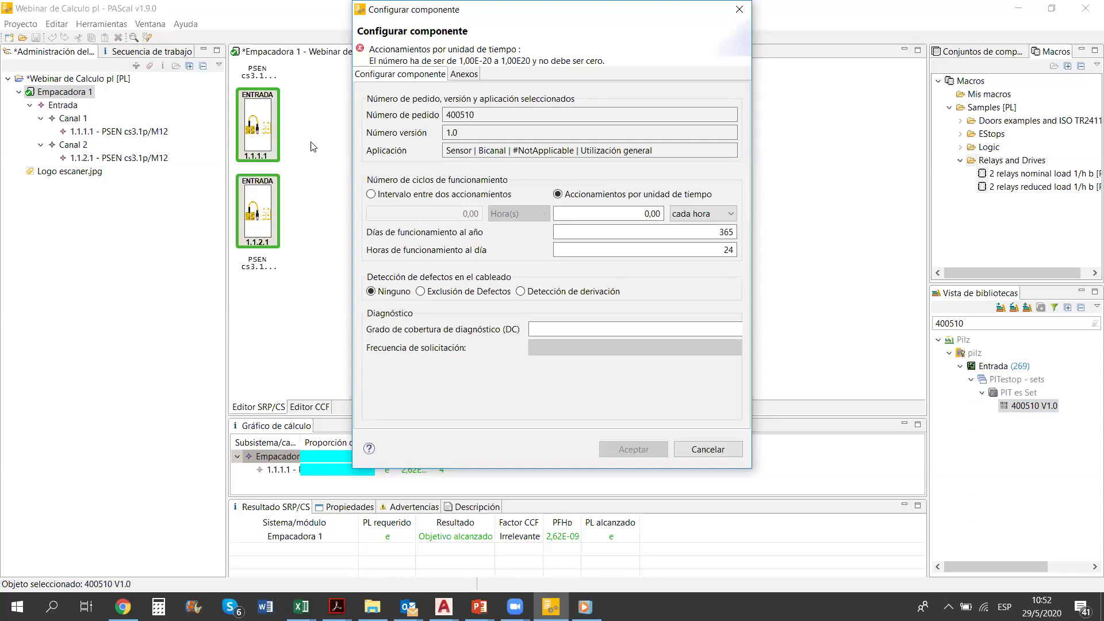
# Configure the 400510 component with 4 actuations per month (al mes) and Detección de derivación as wiring fault detection, and accept it
pyautogui.click(641, 214)
pyautogui.press('Delete')
pyautogui.write('4')
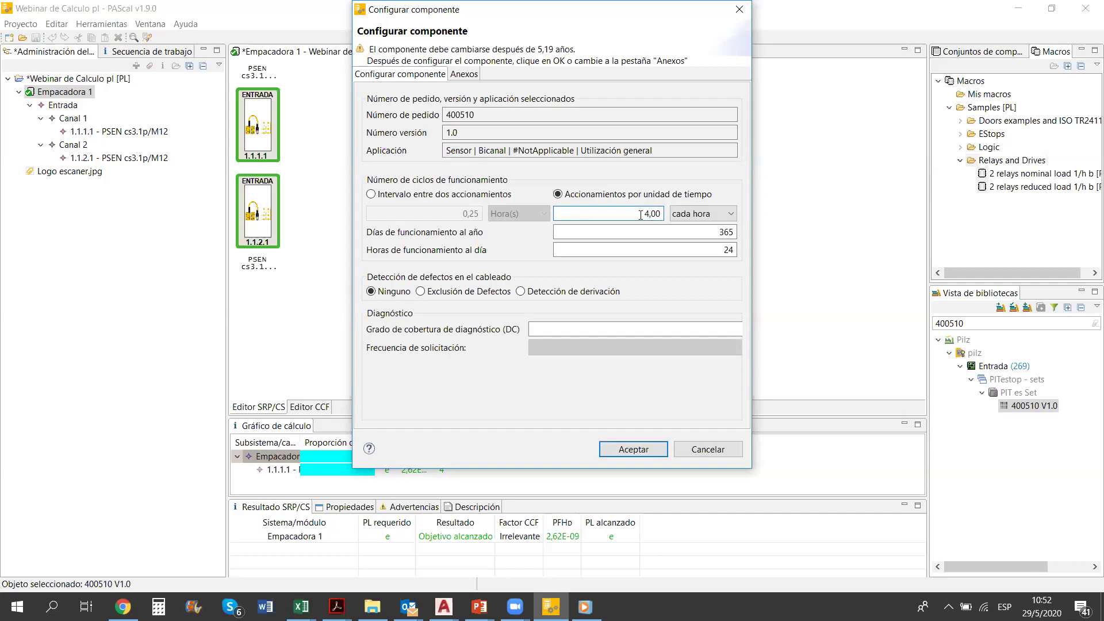
pyautogui.click(704, 214)
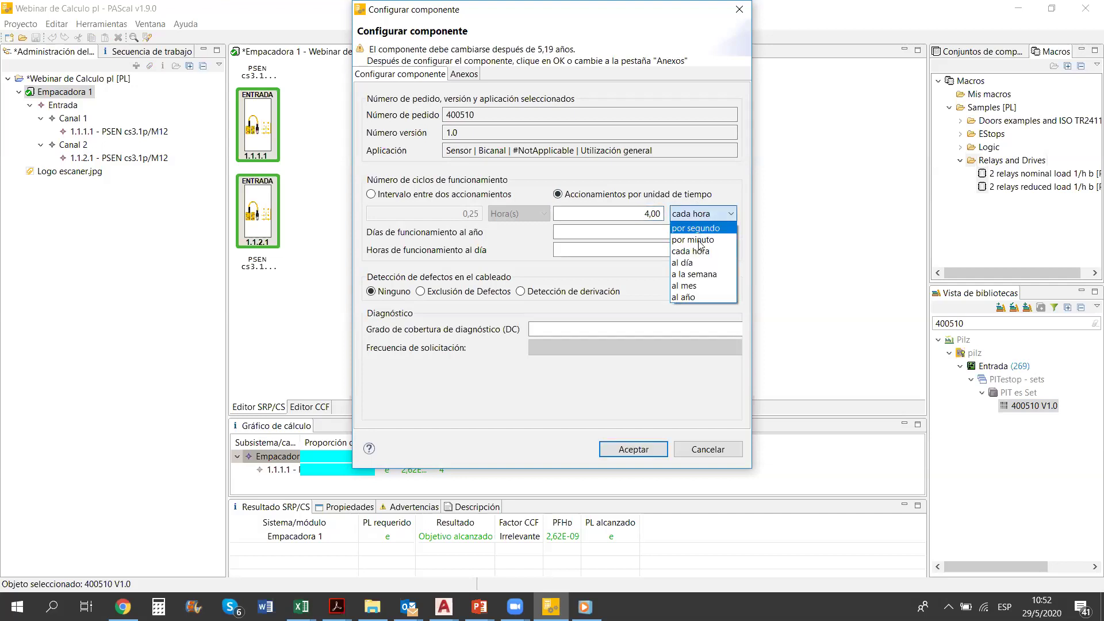
pyautogui.click(696, 285)
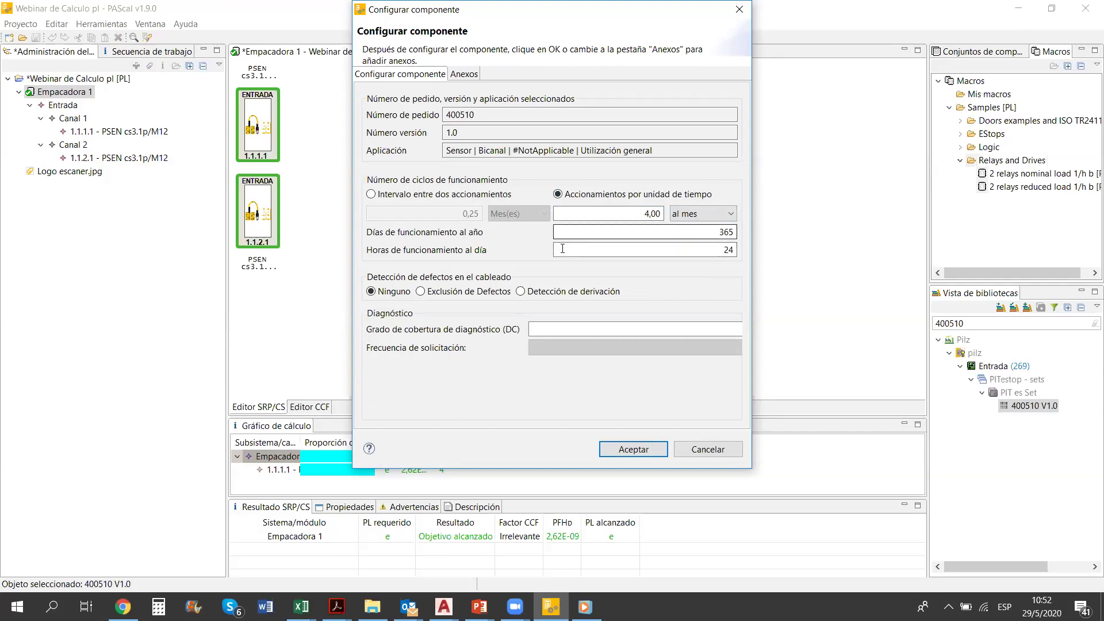
pyautogui.click(545, 293)
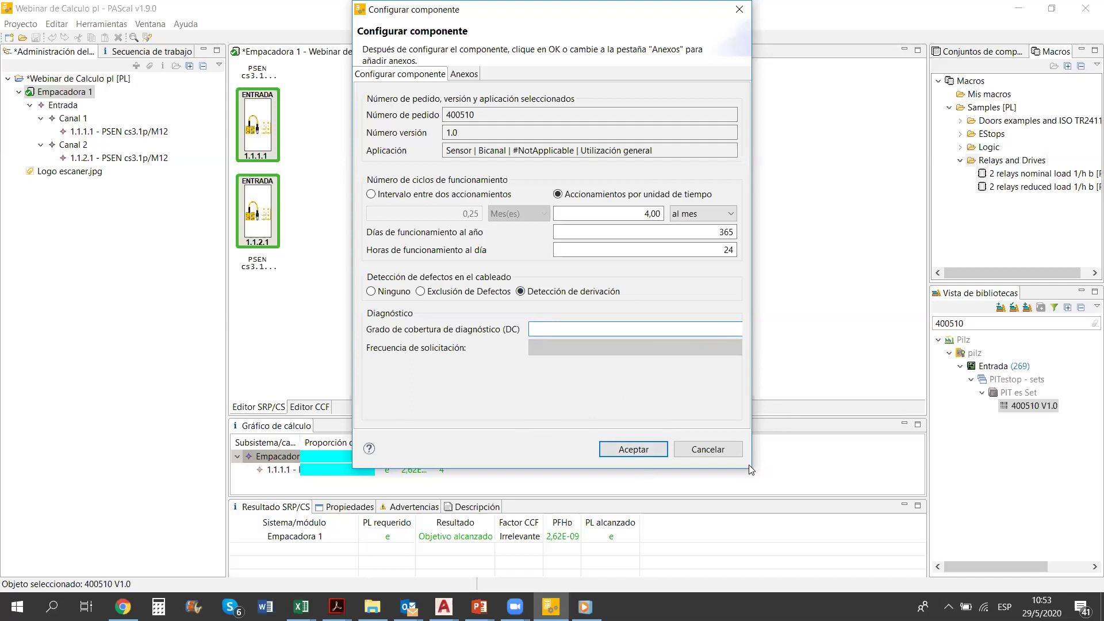
pyautogui.click(624, 448)
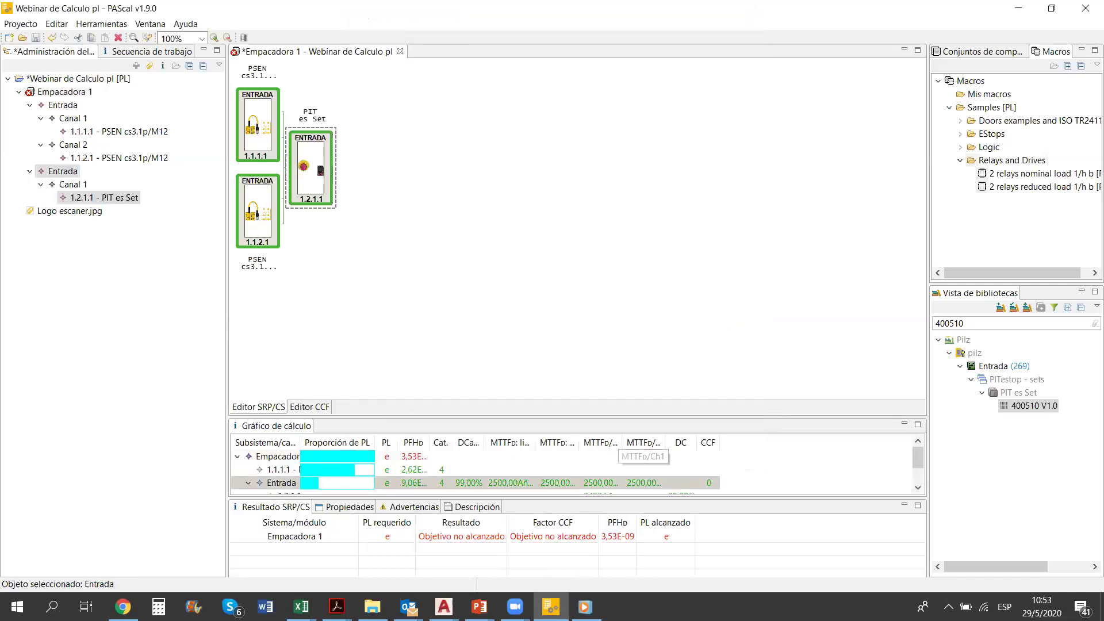
# Change the PIT es Set input to Bicanal and add a second PIT es Set to its Canal 2
pyautogui.click(313, 186)
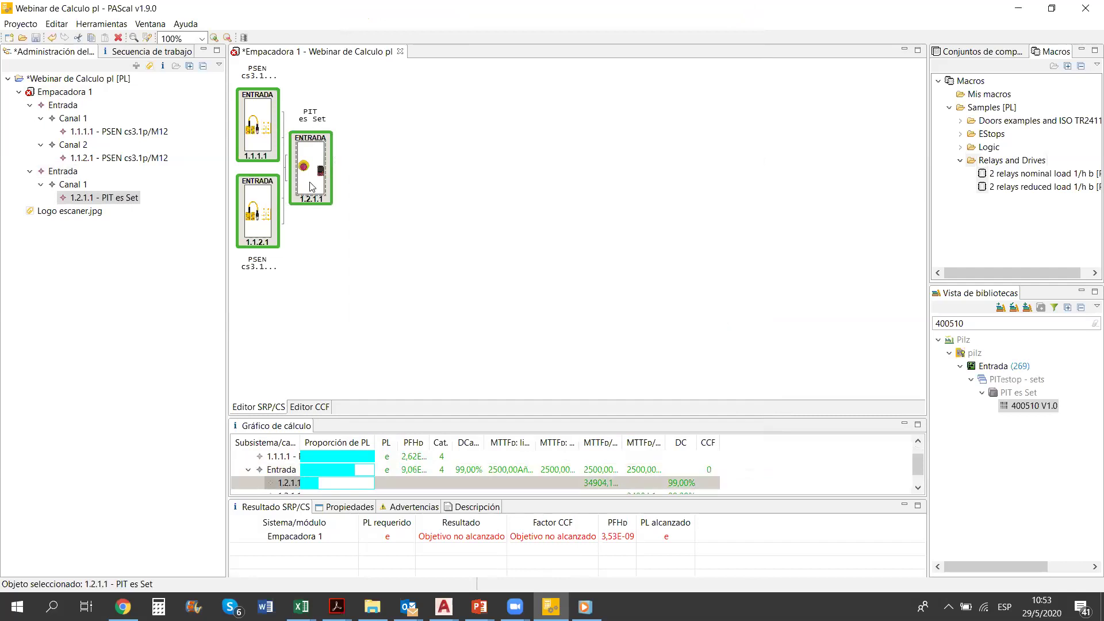
pyautogui.click(305, 142)
pyautogui.click(48, 173)
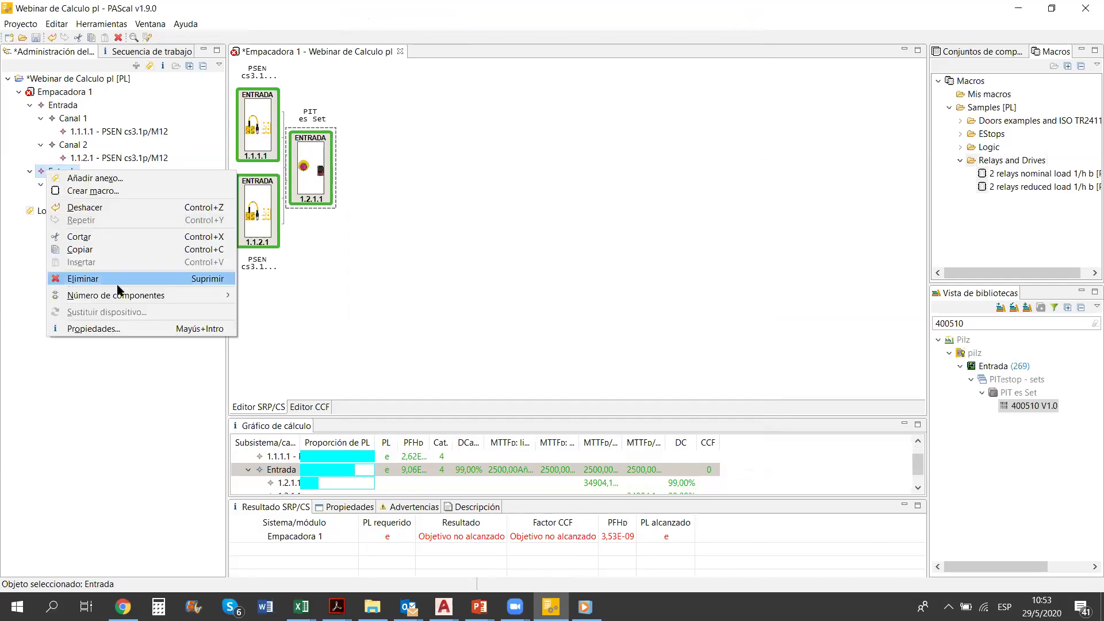
pyautogui.moveTo(156, 299)
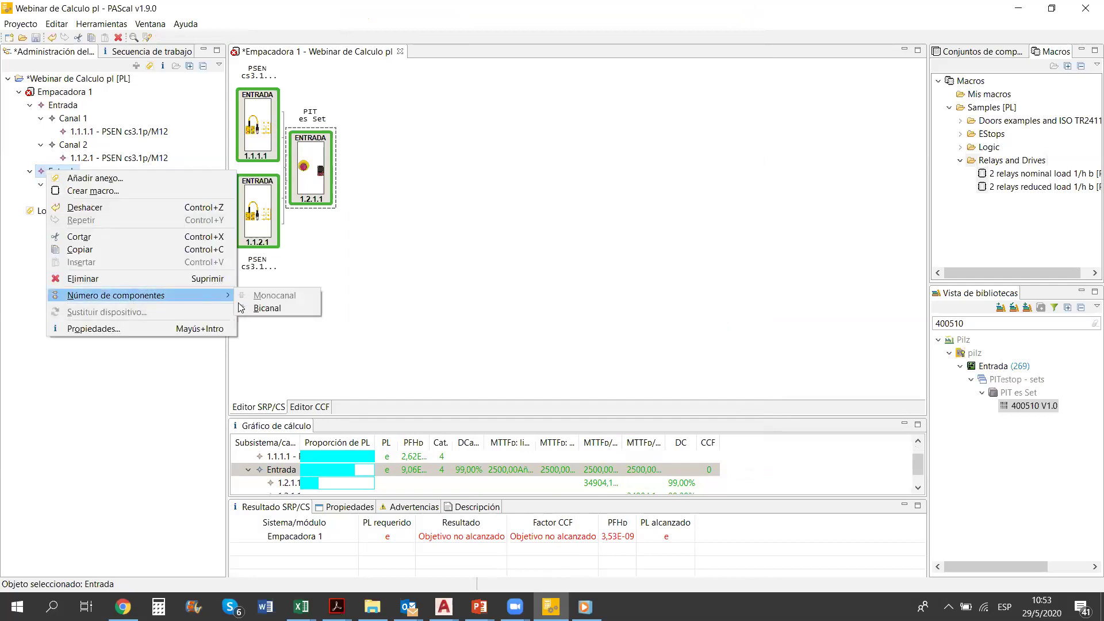
pyautogui.click(259, 309)
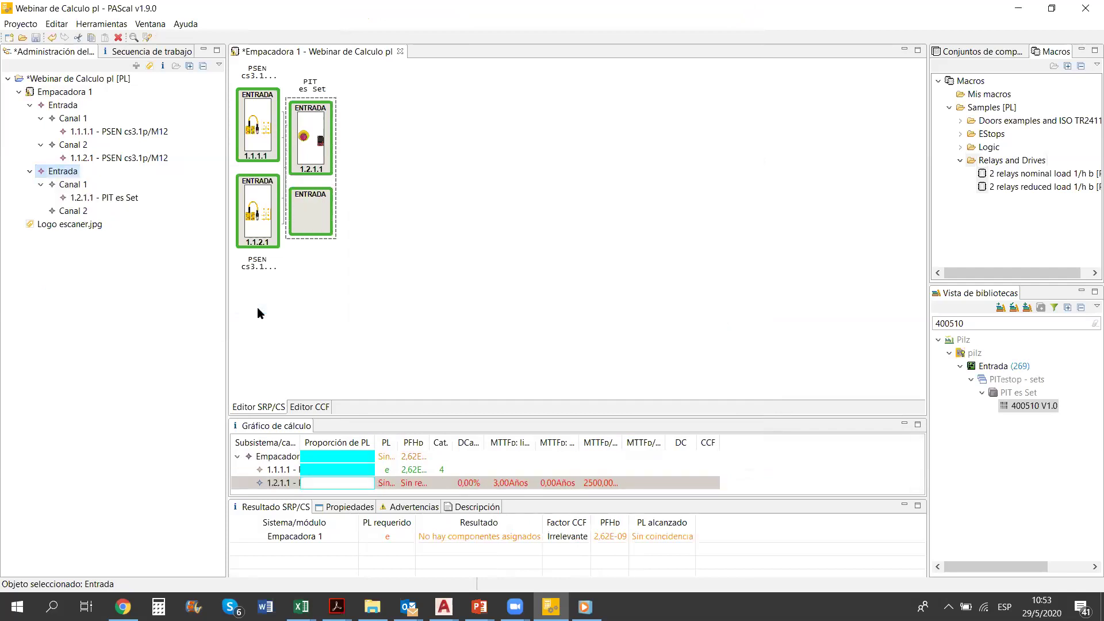
pyautogui.click(316, 138)
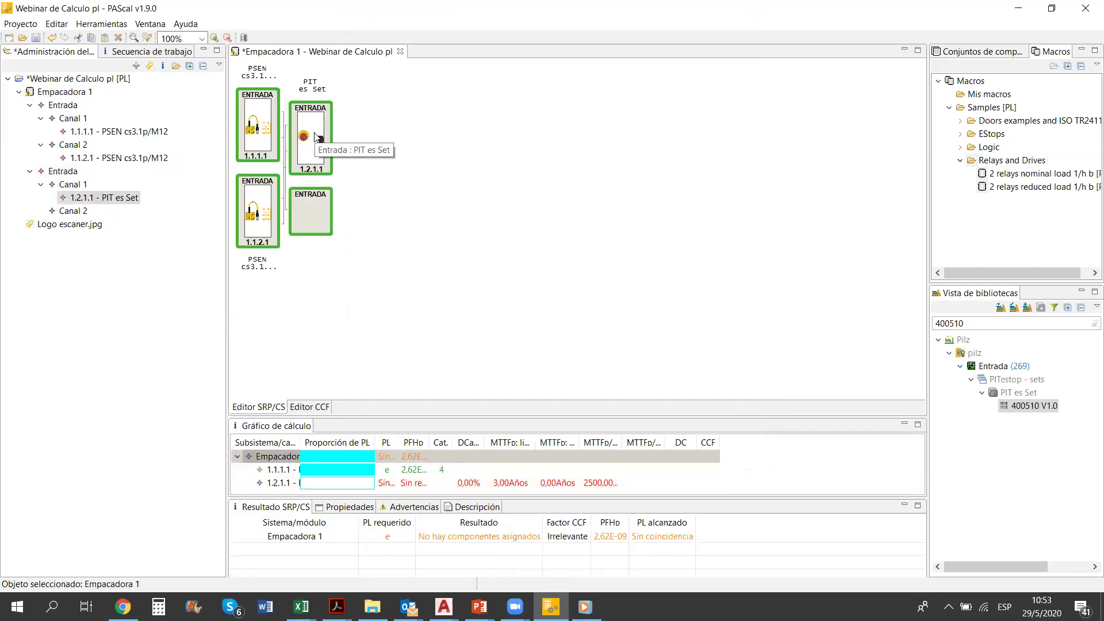
pyautogui.click(308, 207)
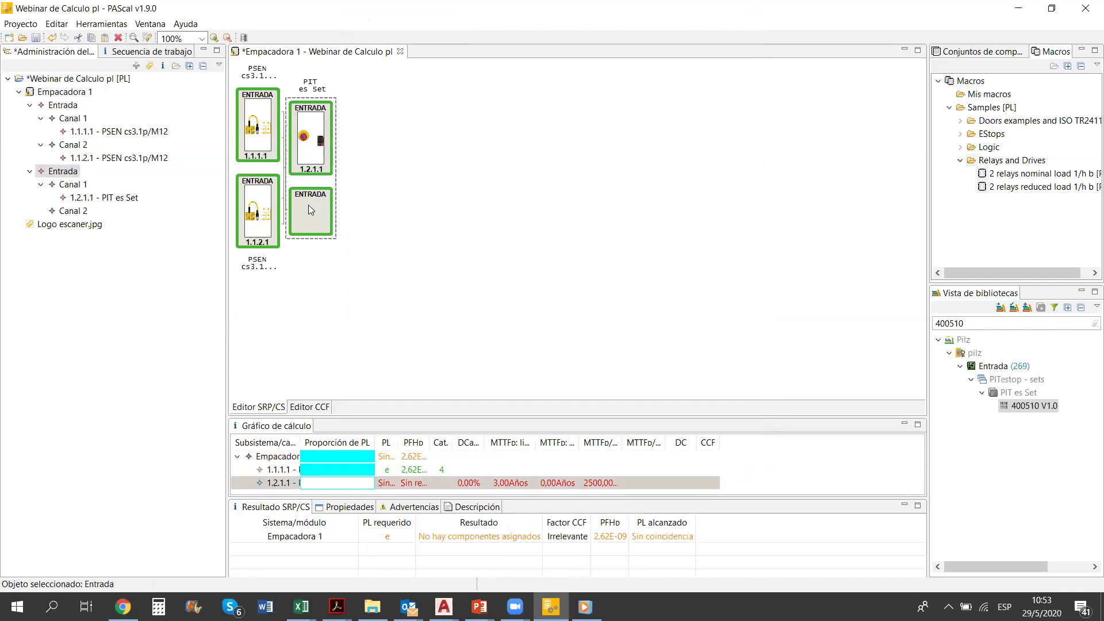
pyautogui.doubleClick(308, 206)
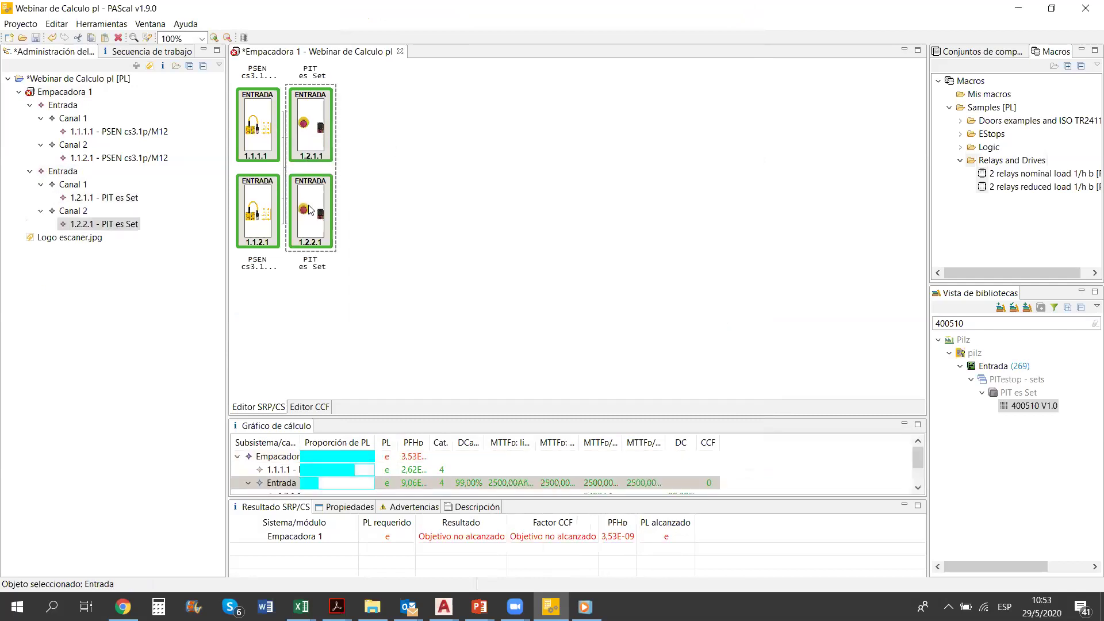
pyautogui.click(416, 190)
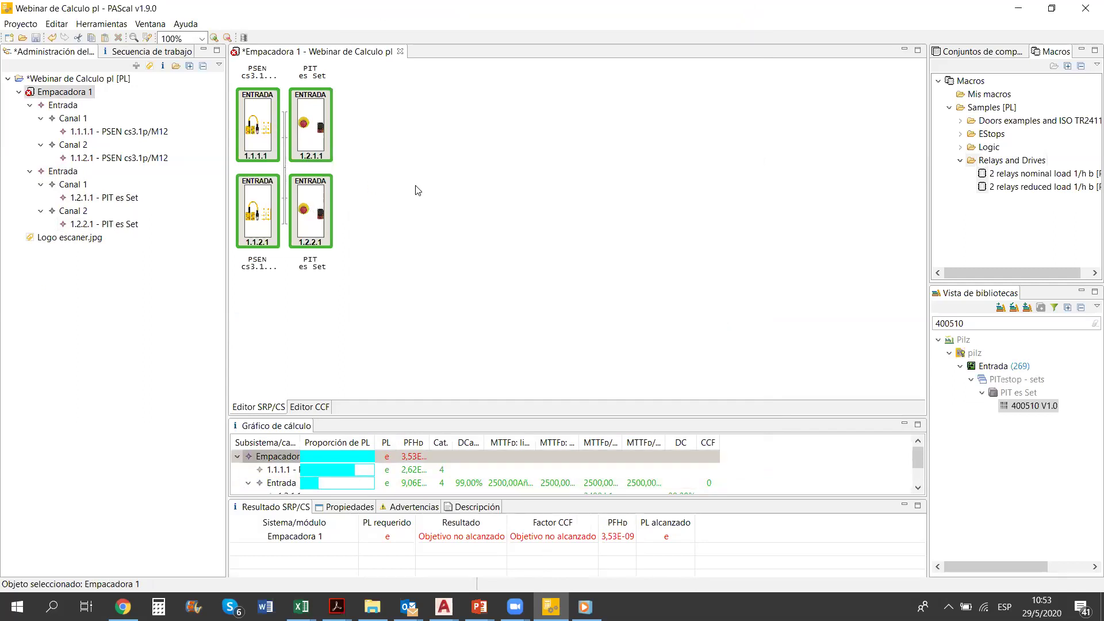
# Filter the libraries for 630769, add the PSEN op 4H-s/1 630769 V1.0 as a third input and open its configuration
pyautogui.click(966, 322)
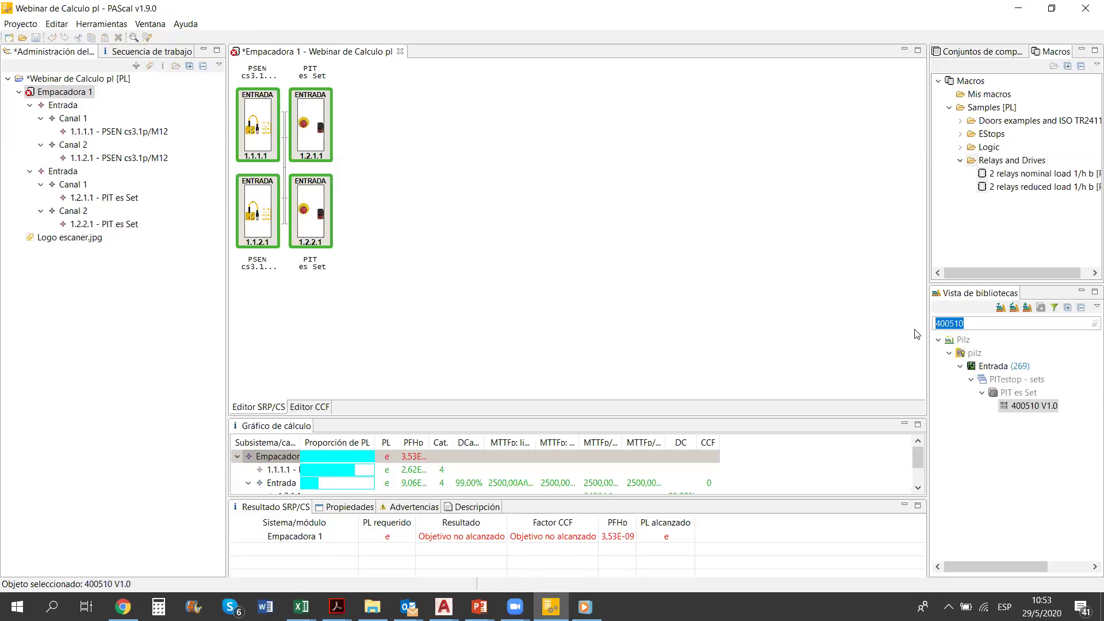
pyautogui.write('630769')
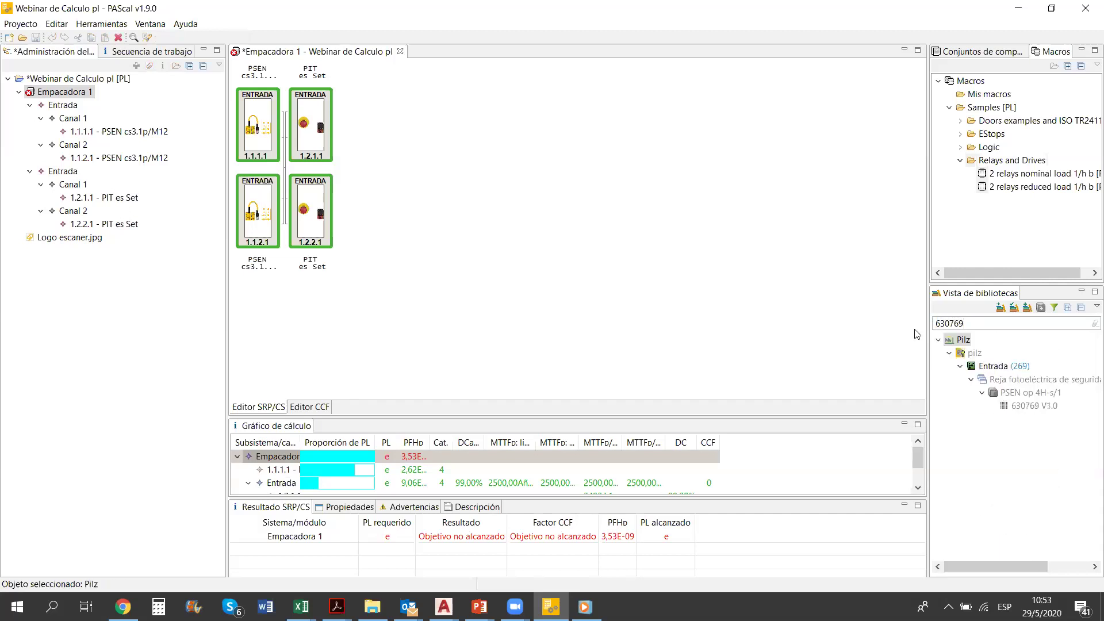
pyautogui.moveTo(1029, 405); pyautogui.dragTo(434, 168)
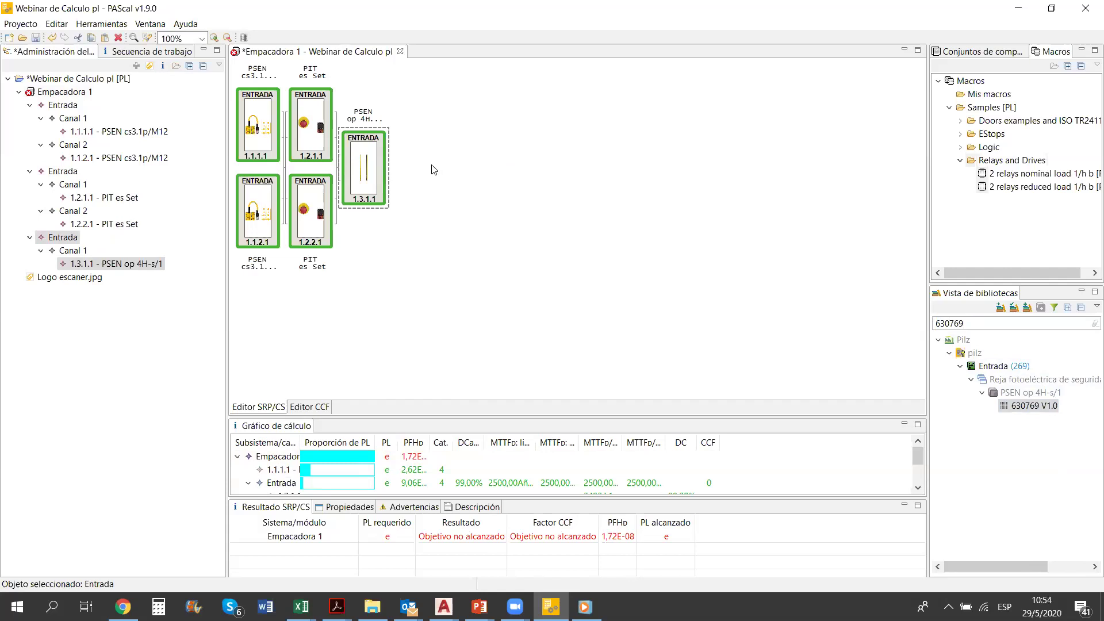
pyautogui.doubleClick(362, 156)
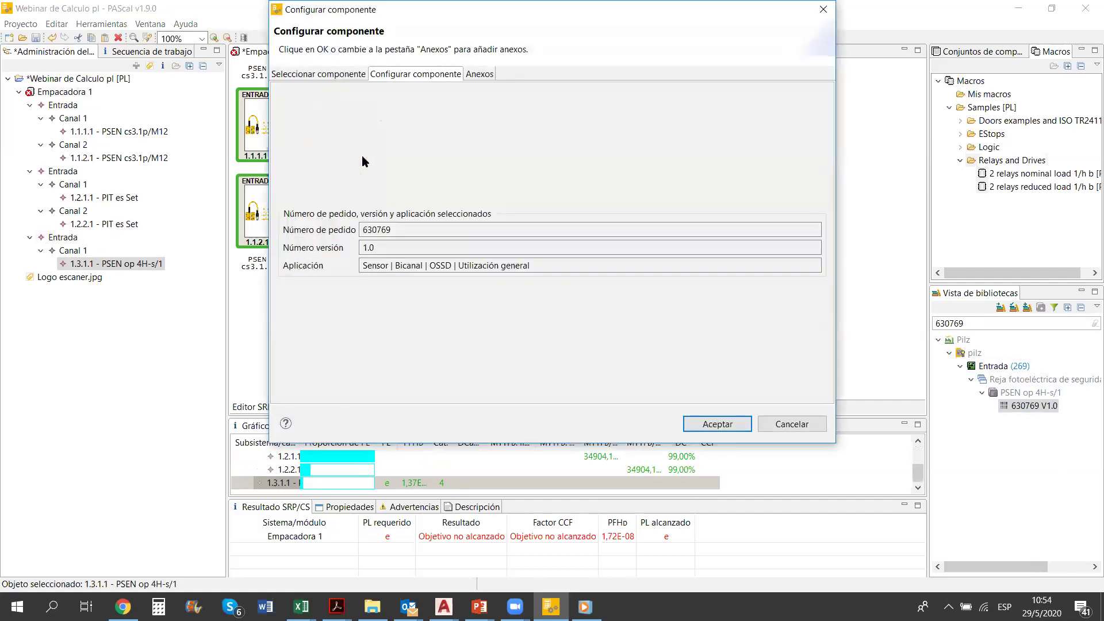
# Check the PSEN op 4H-s/1 component's selected order number, version and application, and accept its configuration
pyautogui.click(325, 74)
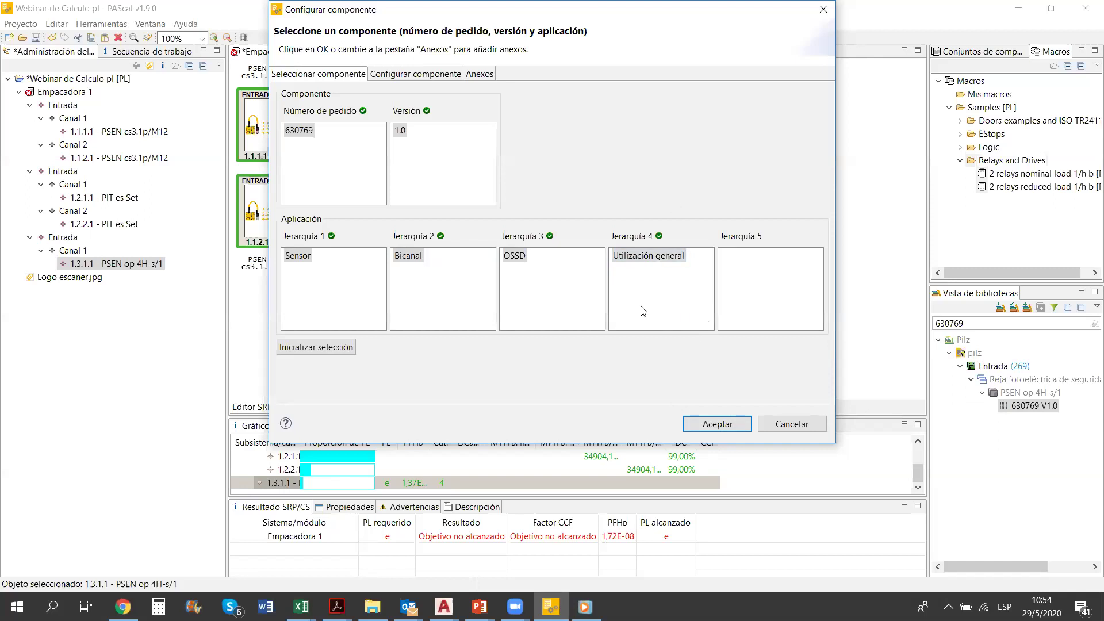
pyautogui.click(702, 423)
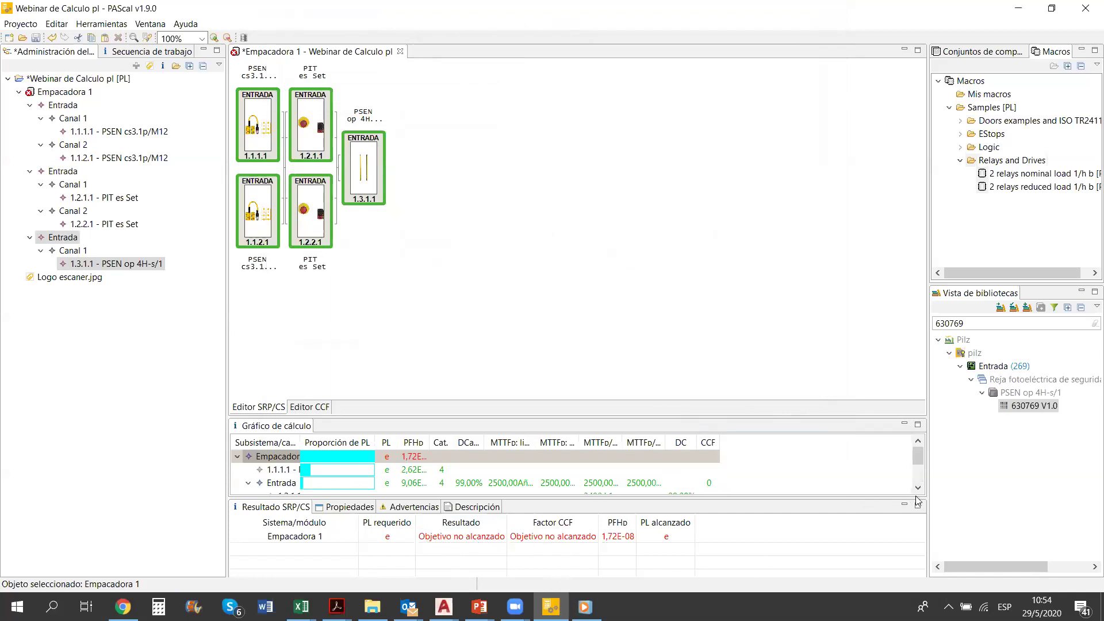
pyautogui.click(920, 462)
pyautogui.moveTo(919, 463)
pyautogui.mouseDown()
pyautogui.moveTo(920, 484)
pyautogui.moveTo(916, 449)
pyautogui.mouseUp()
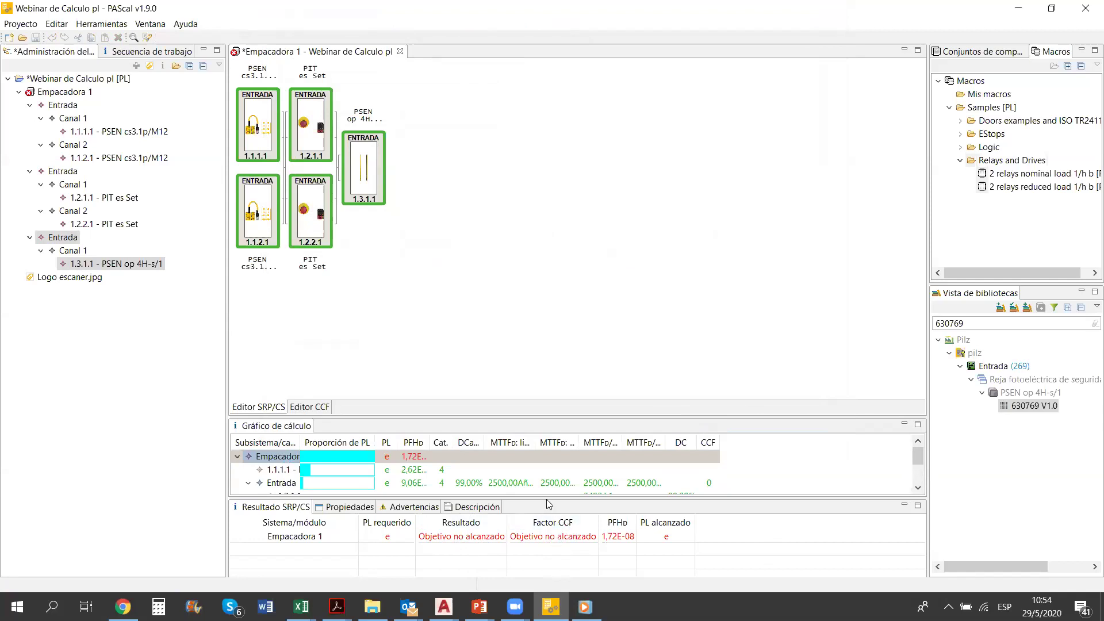
pyautogui.click(438, 140)
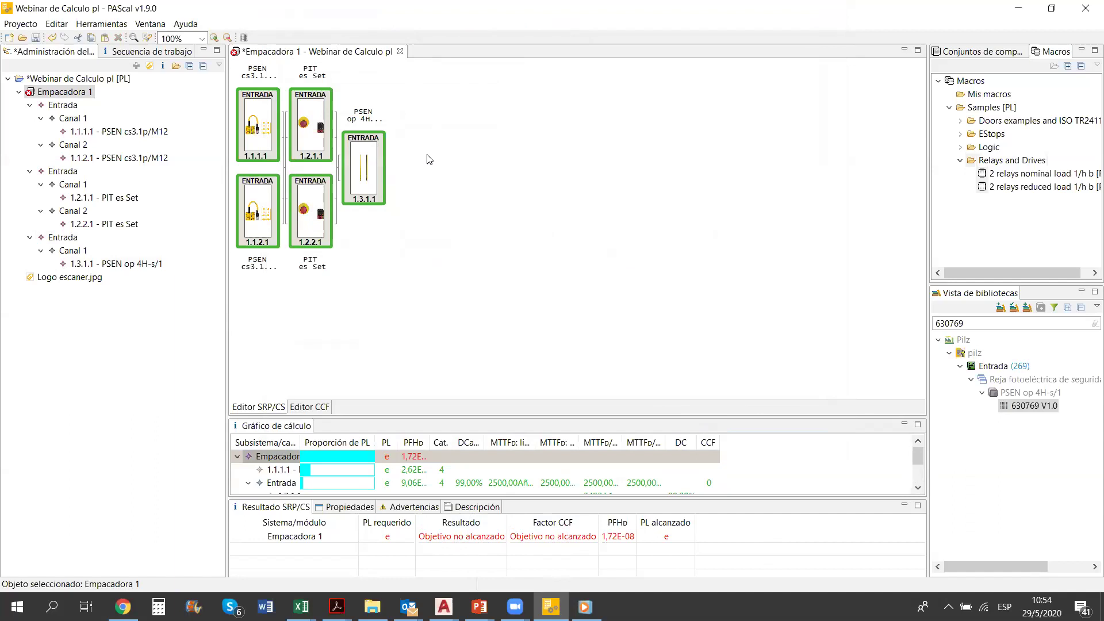
# Filter the libraries for 772101 and insert the PNOZ m B1 772101 V1.0 as logic after the light grid
pyautogui.click(978, 325)
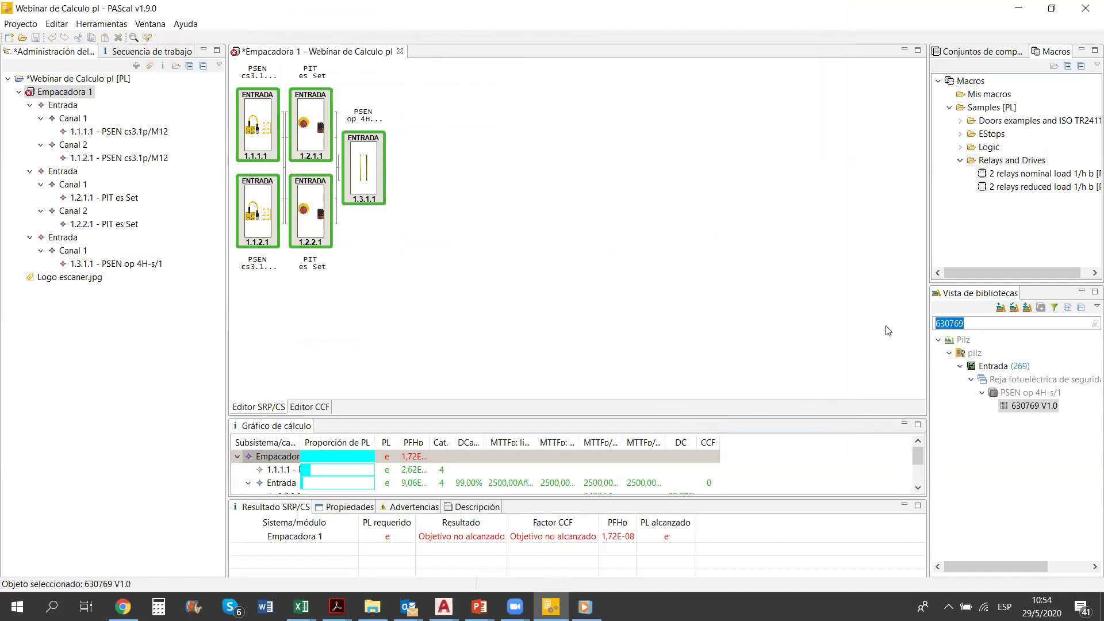
pyautogui.write('772101')
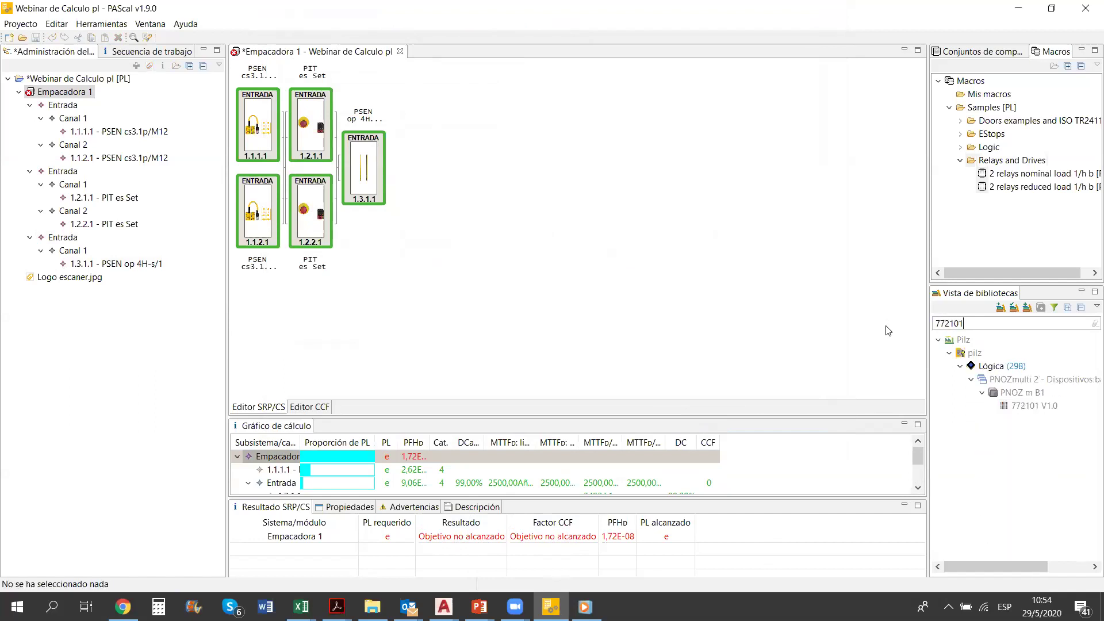
pyautogui.moveTo(1032, 406); pyautogui.dragTo(451, 157)
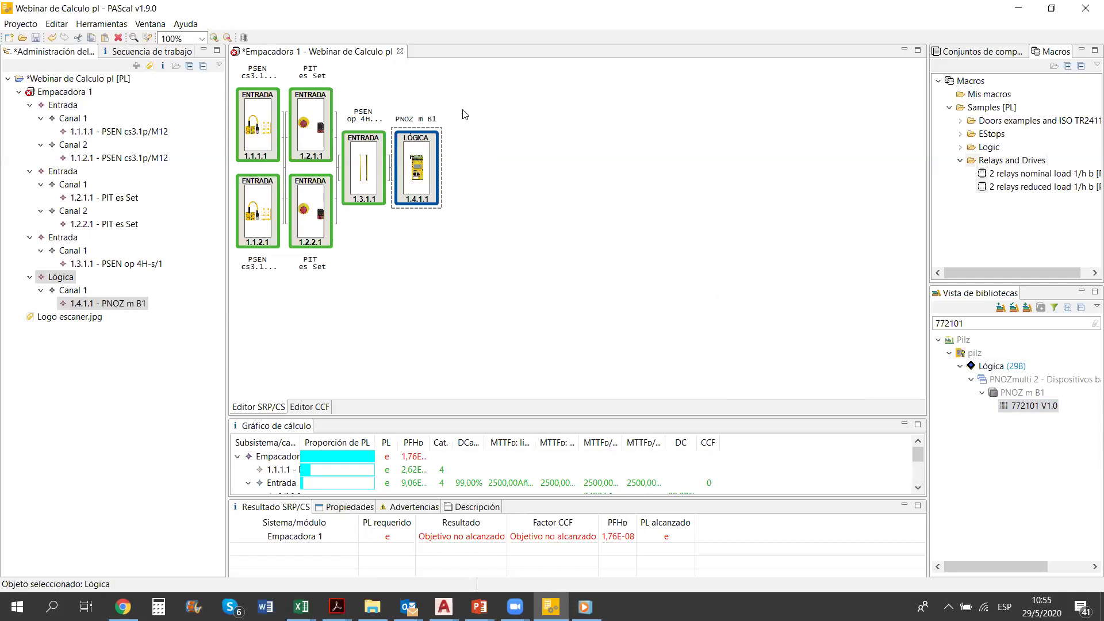
# Filter the libraries for 772143 and insert the PNOZ m EF 4DI4DOR 772143 V1.2 after the PNOZ m B1
pyautogui.click(942, 323)
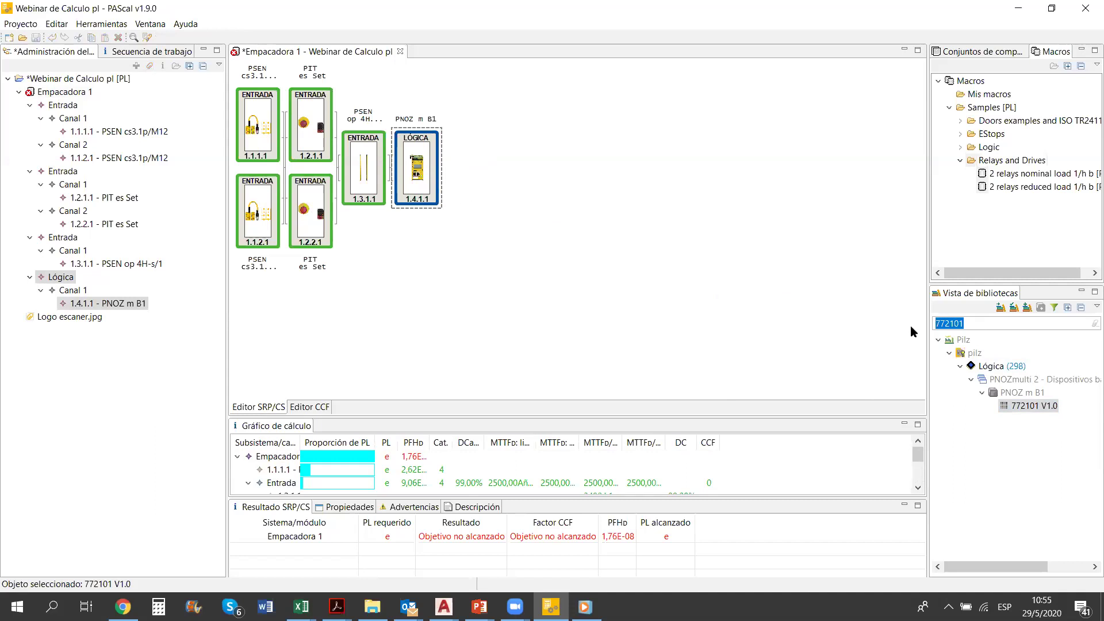
pyautogui.write('772143')
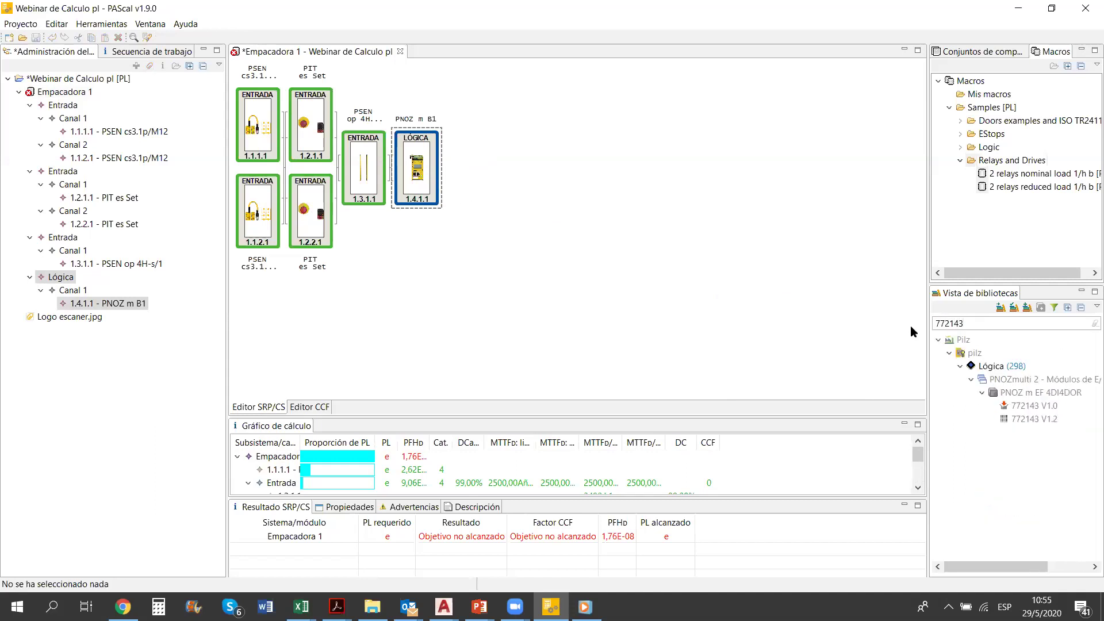
pyautogui.moveTo(1041, 424); pyautogui.dragTo(517, 235)
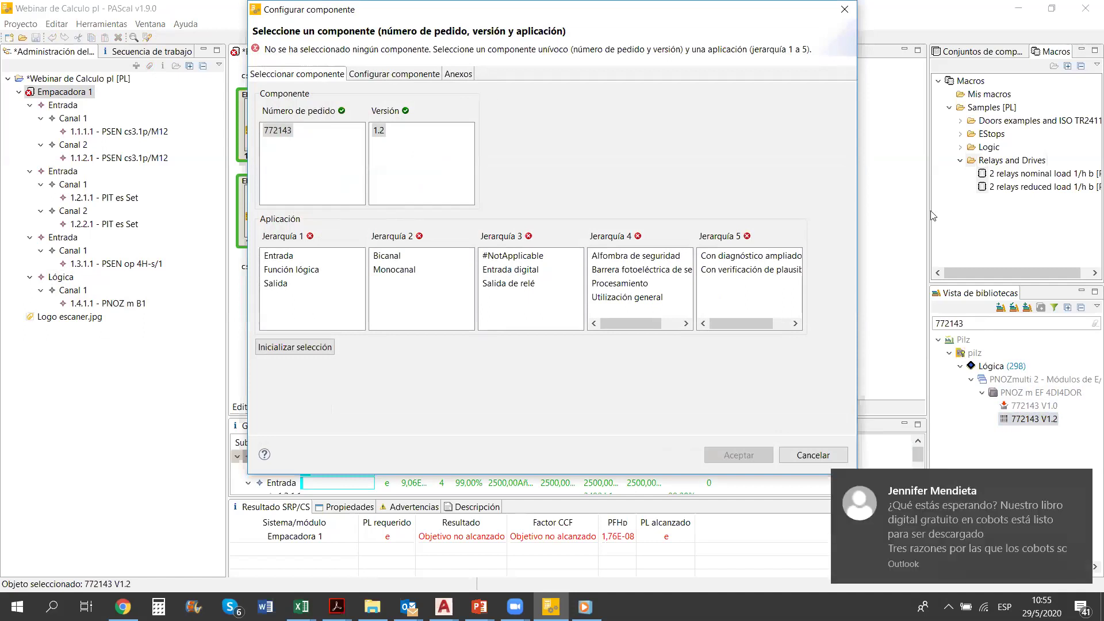
# Configure the 772143 component's application as Entrada and Bicanal, and accept it
pyautogui.moveTo(1084, 486)
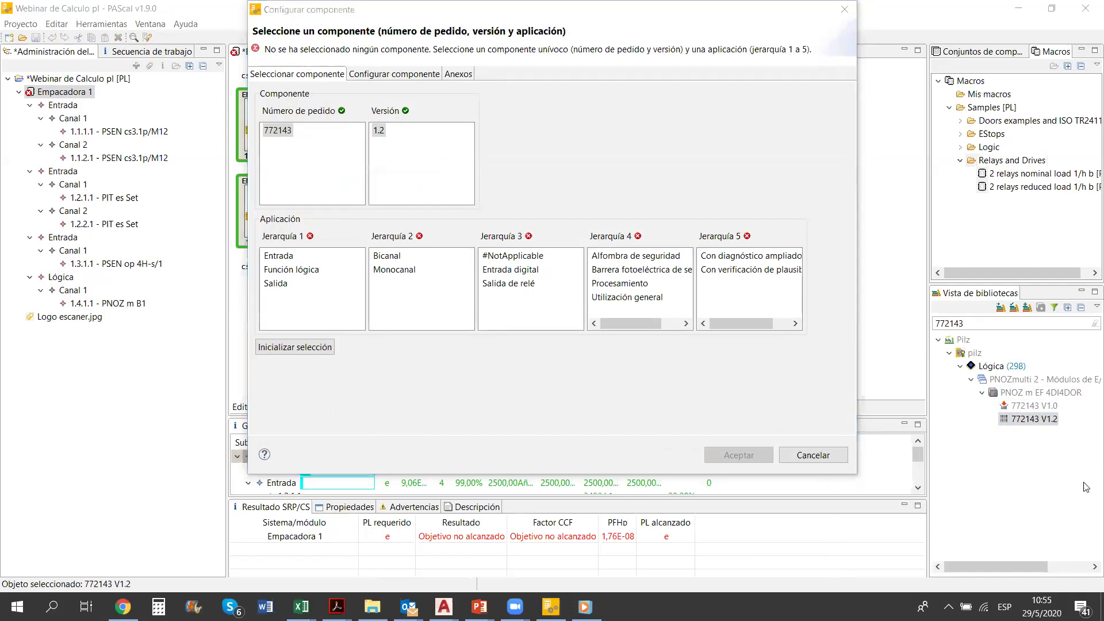
pyautogui.click(1080, 484)
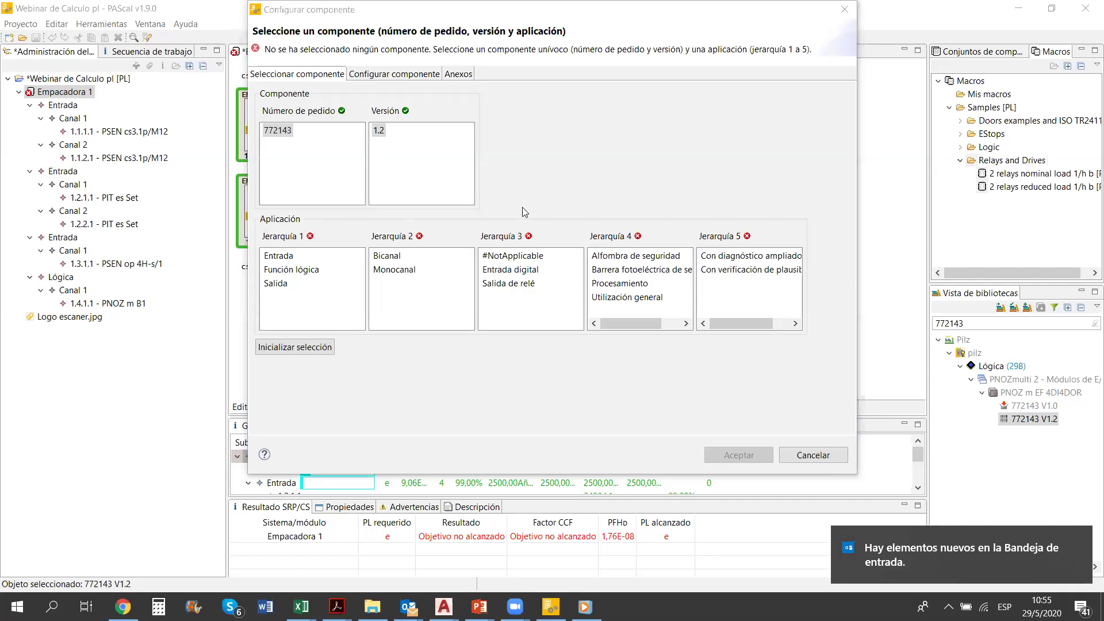
pyautogui.click(290, 137)
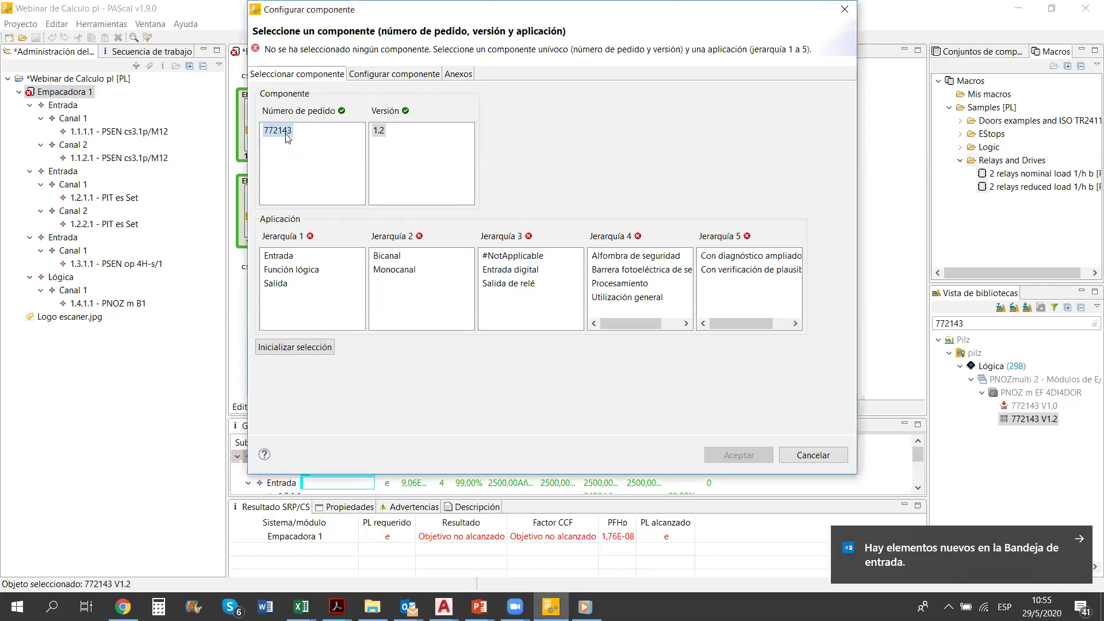
pyautogui.click(282, 262)
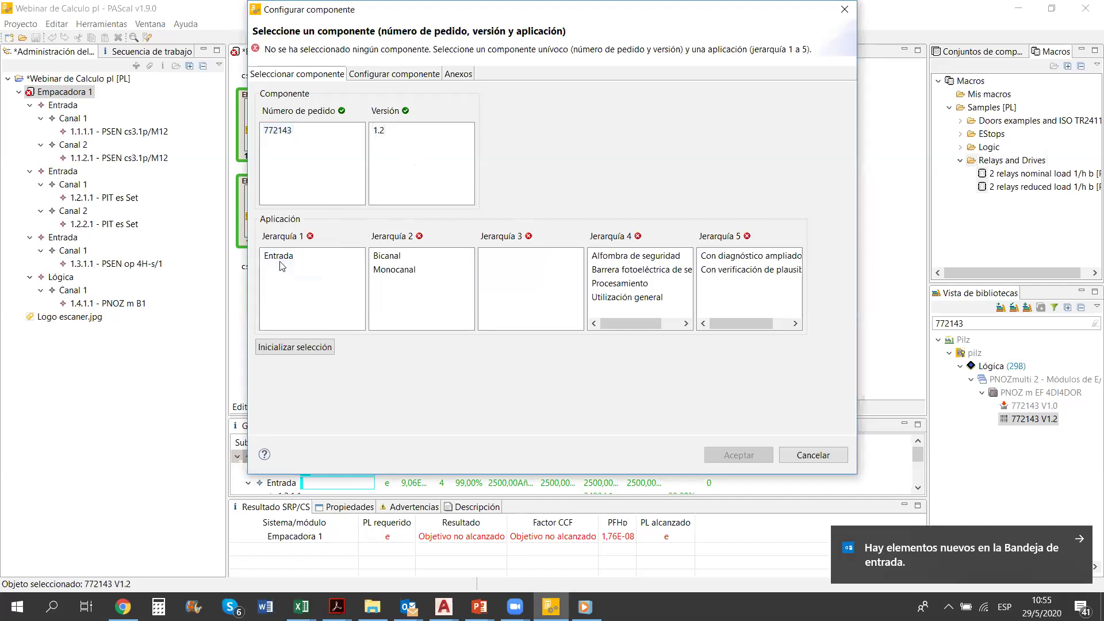
pyautogui.click(399, 258)
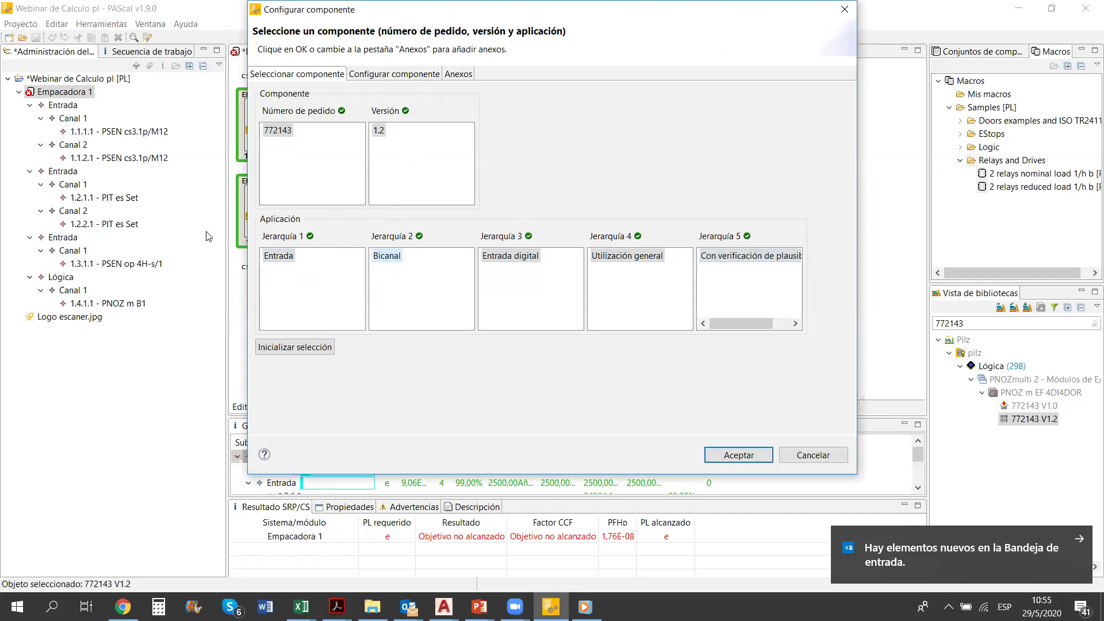
pyautogui.click(741, 455)
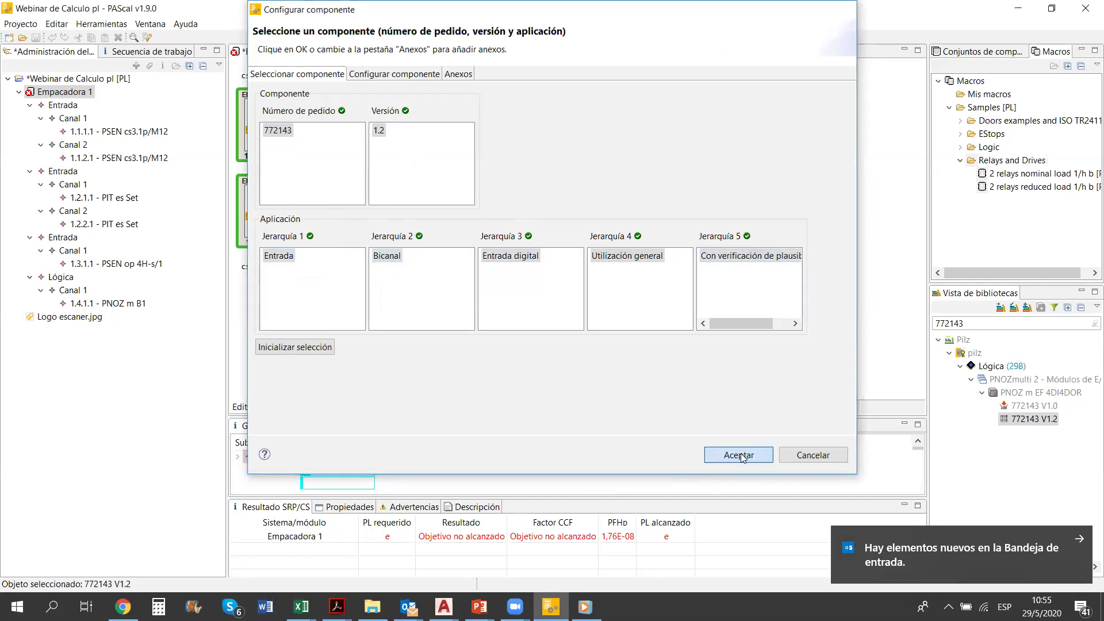
# Add the Relays and Drives sample macro with 2 relays at nominal load 1/h as the output after the PNOZ m EF 4DI4DOR
pyautogui.click(570, 191)
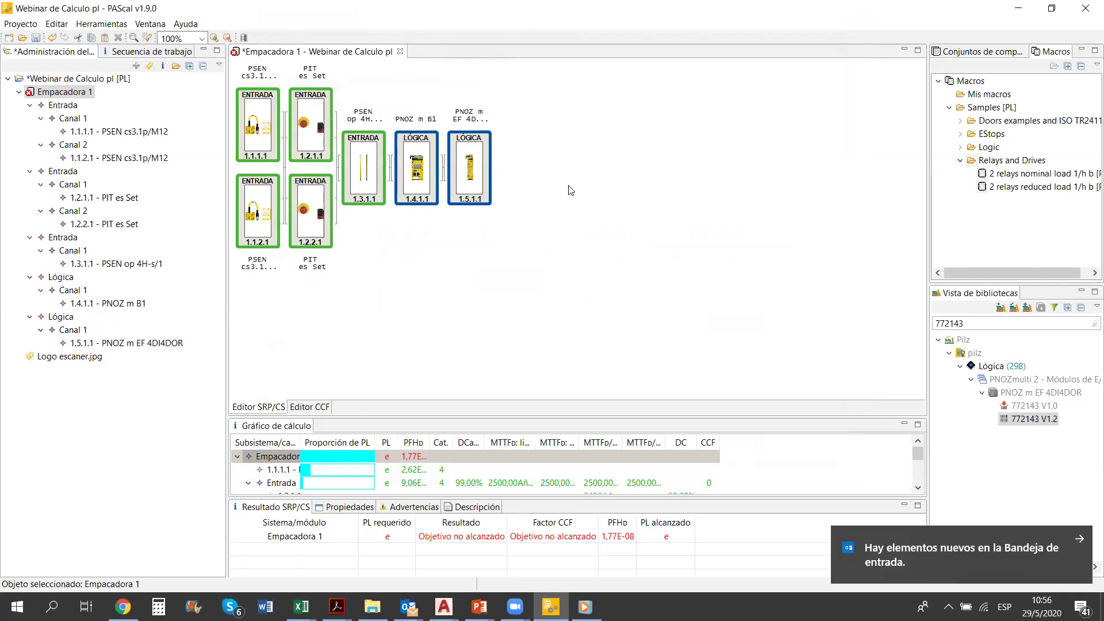
pyautogui.moveTo(1029, 175); pyautogui.dragTo(550, 169)
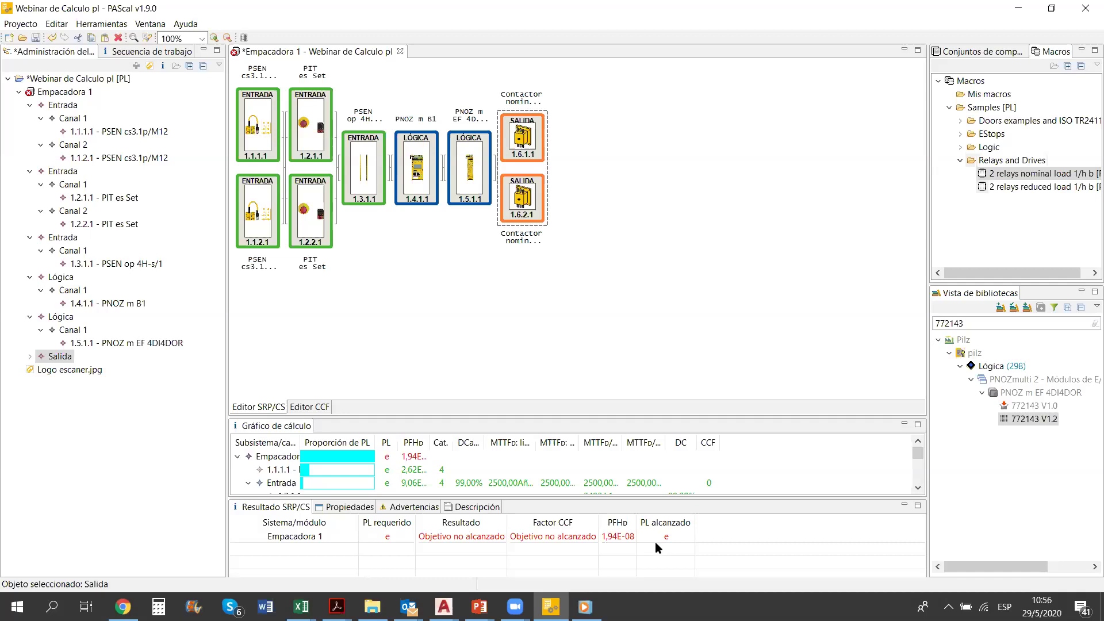
# Open the CCF editor and mark measures 1 Separación/segregación (15 points) and 2 Diversidad (20 points) as met
pyautogui.click(310, 408)
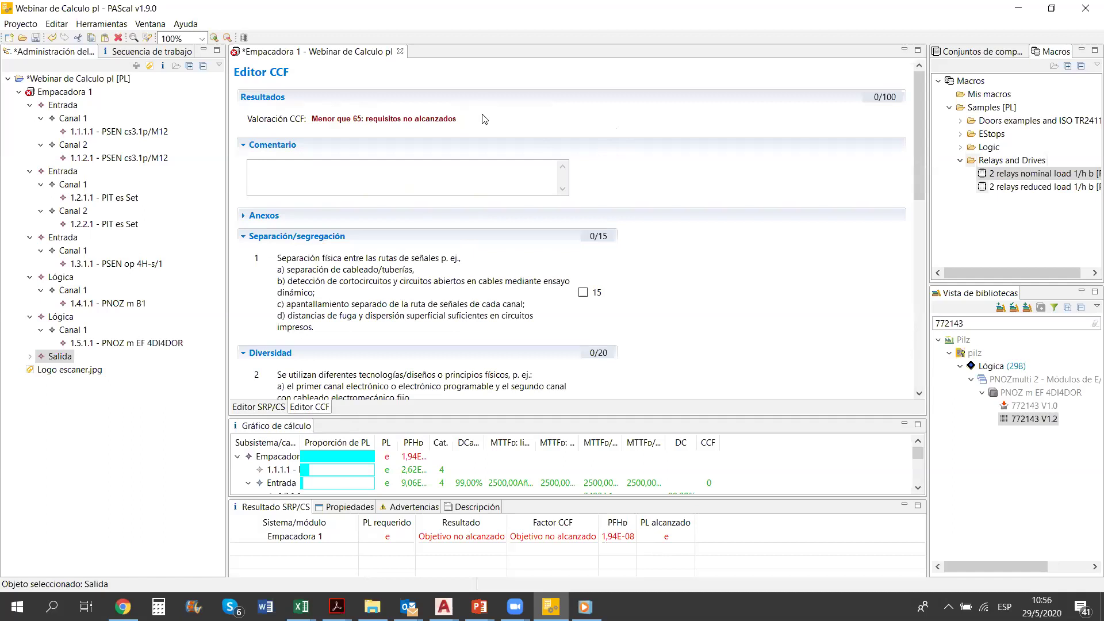
pyautogui.click(441, 177)
pyautogui.moveTo(919, 138); pyautogui.dragTo(914, 174)
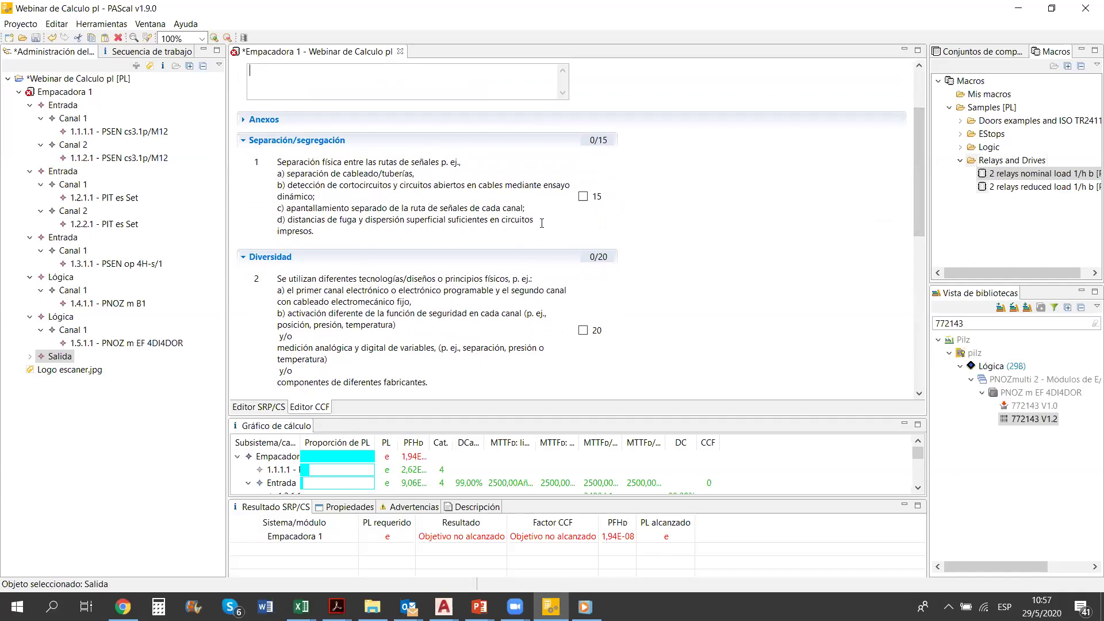
pyautogui.click(583, 197)
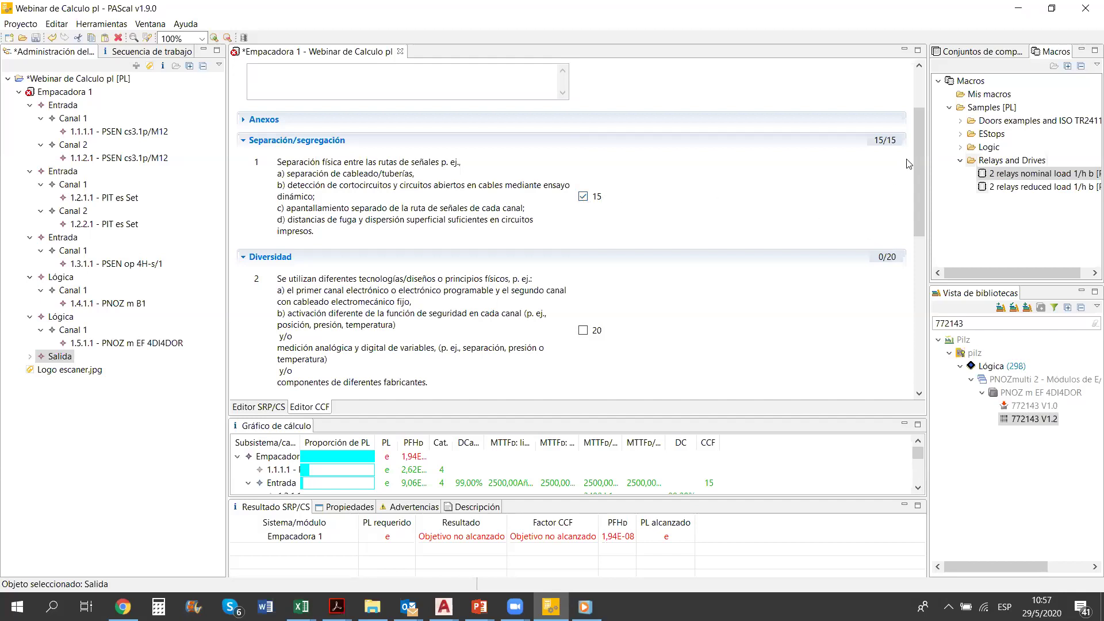
pyautogui.scroll(-2, 915, 173)
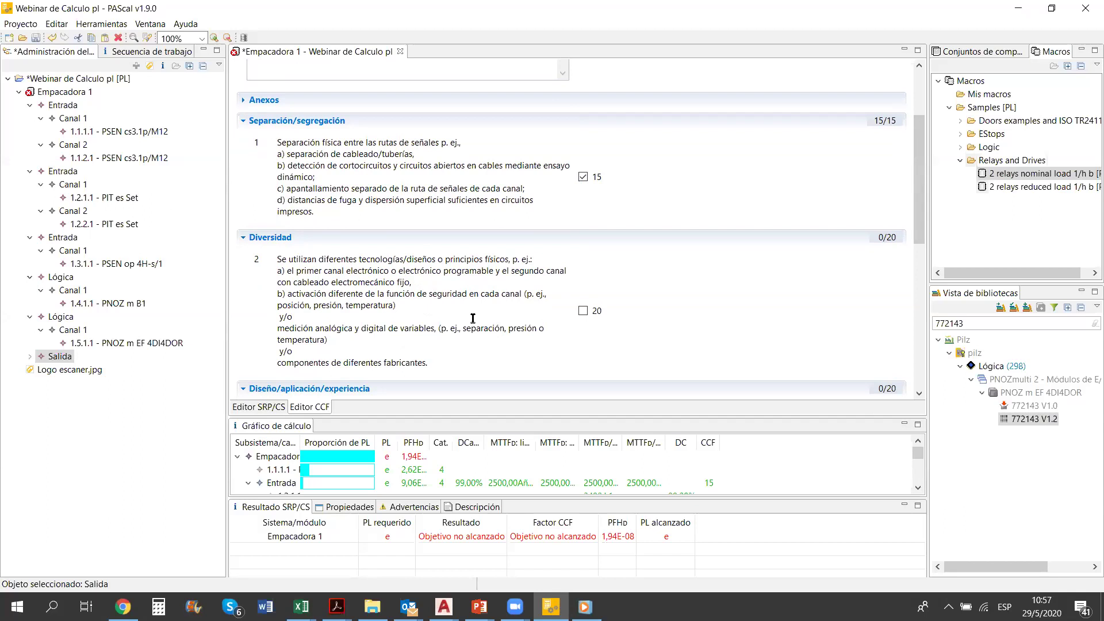
pyautogui.click(583, 312)
# Mark both Diseño/aplicación/experiencia measures, 3.1 (15 points) and 3.2 (5 points), as met
pyautogui.scroll(-5, 916, 253)
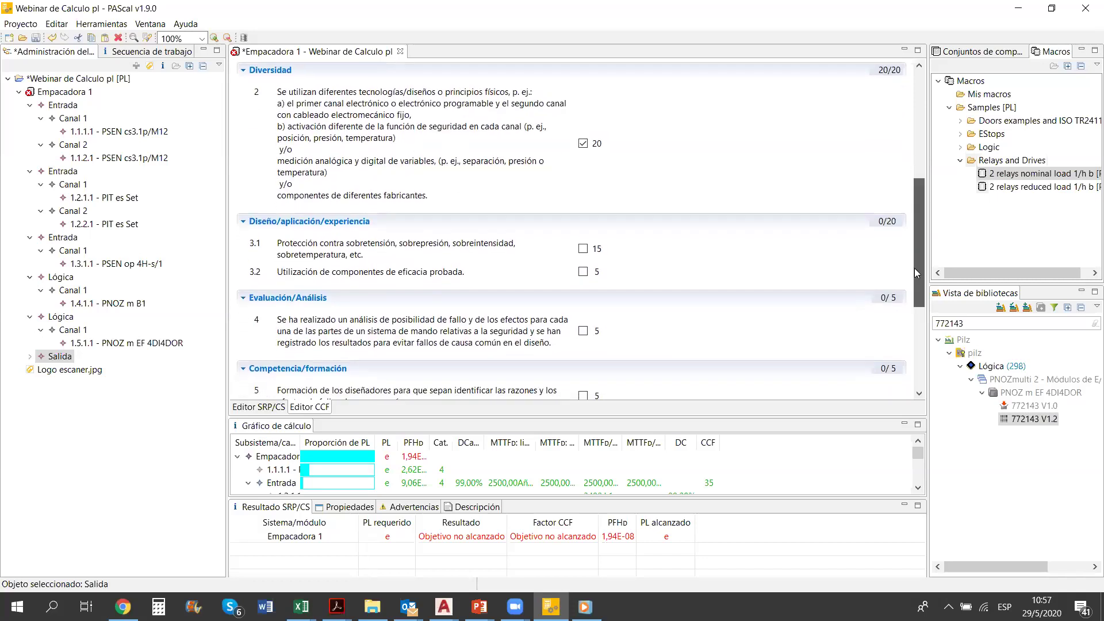
pyautogui.scroll(-1, 914, 279)
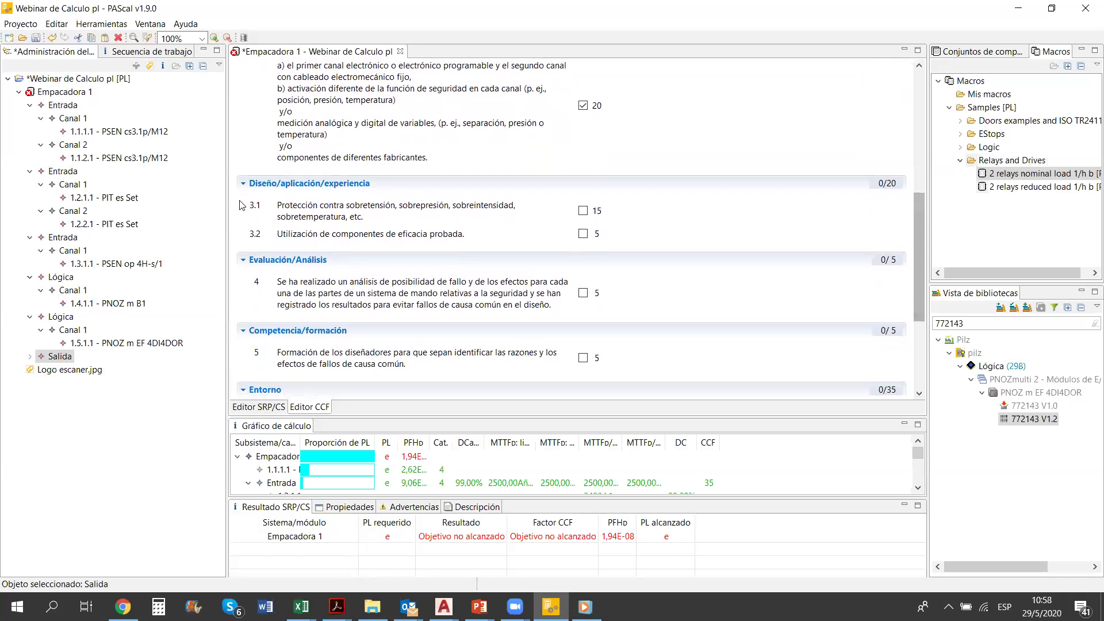
pyautogui.click(582, 212)
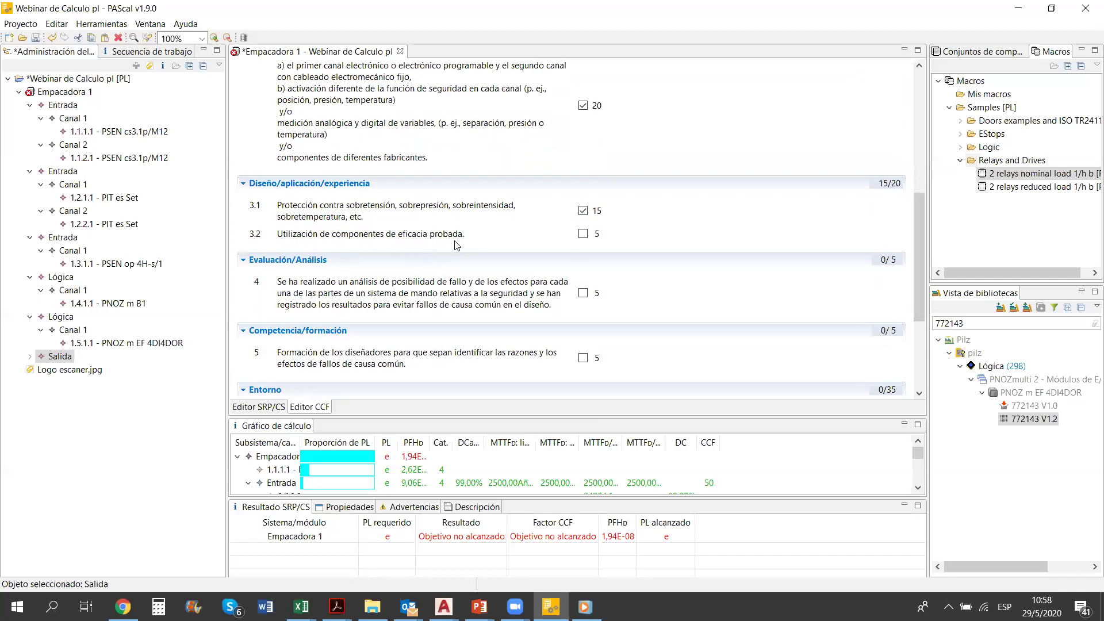
pyautogui.click(584, 235)
# Mark measures 4 Evaluación/Análisis and 5 Competencia/formación as met, and check the overall CCF rating
pyautogui.moveTo(919, 248); pyautogui.dragTo(910, 308)
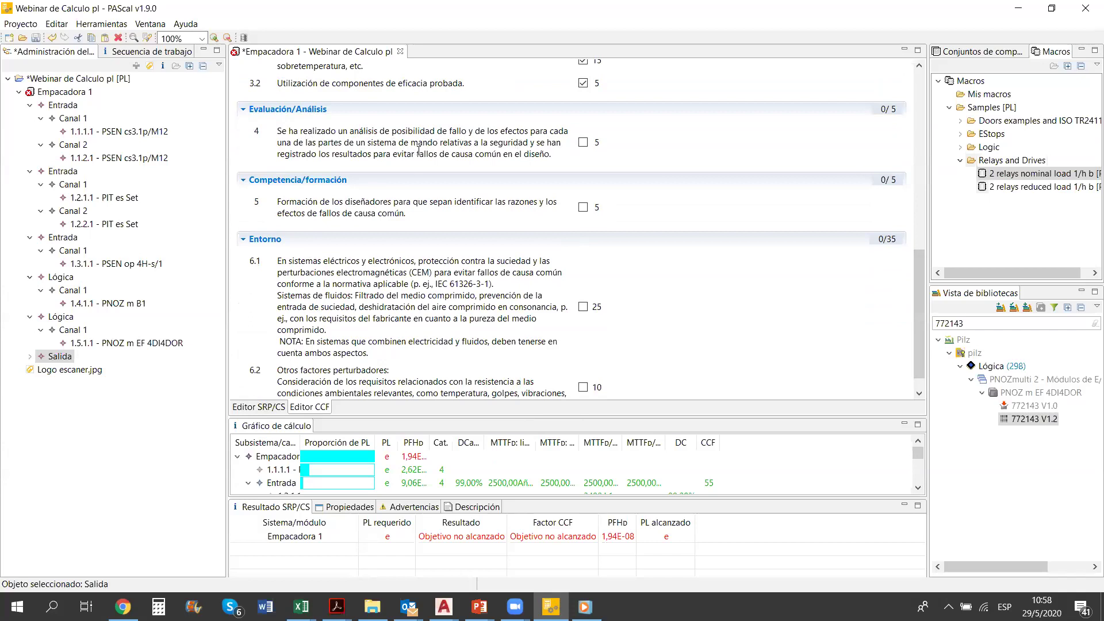
pyautogui.click(583, 142)
pyautogui.click(591, 212)
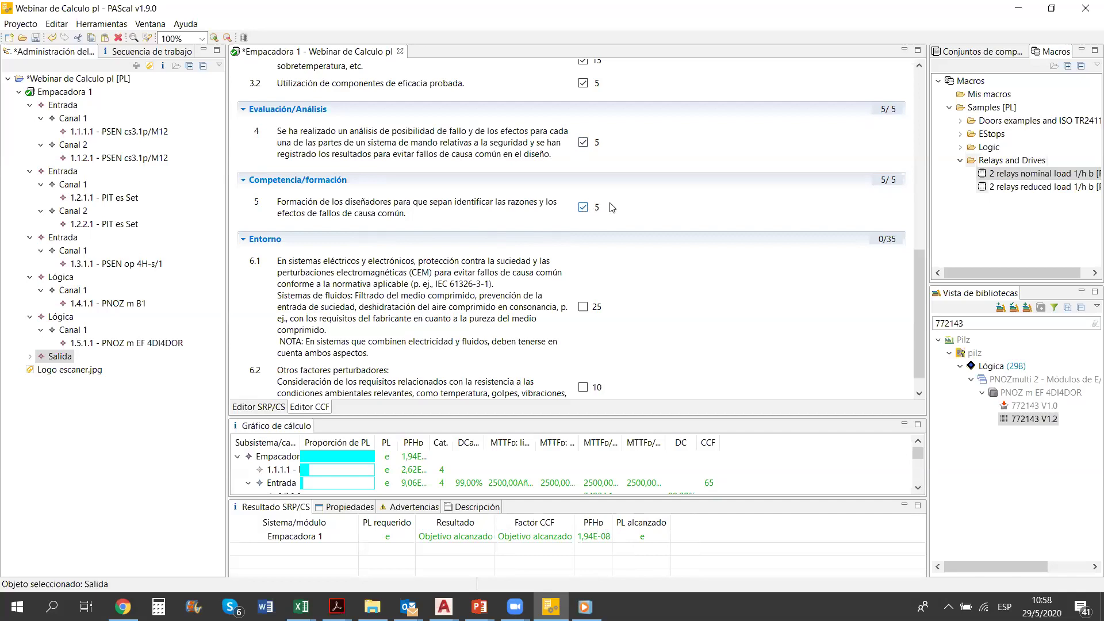
pyautogui.moveTo(915, 278); pyautogui.dragTo(925, 115)
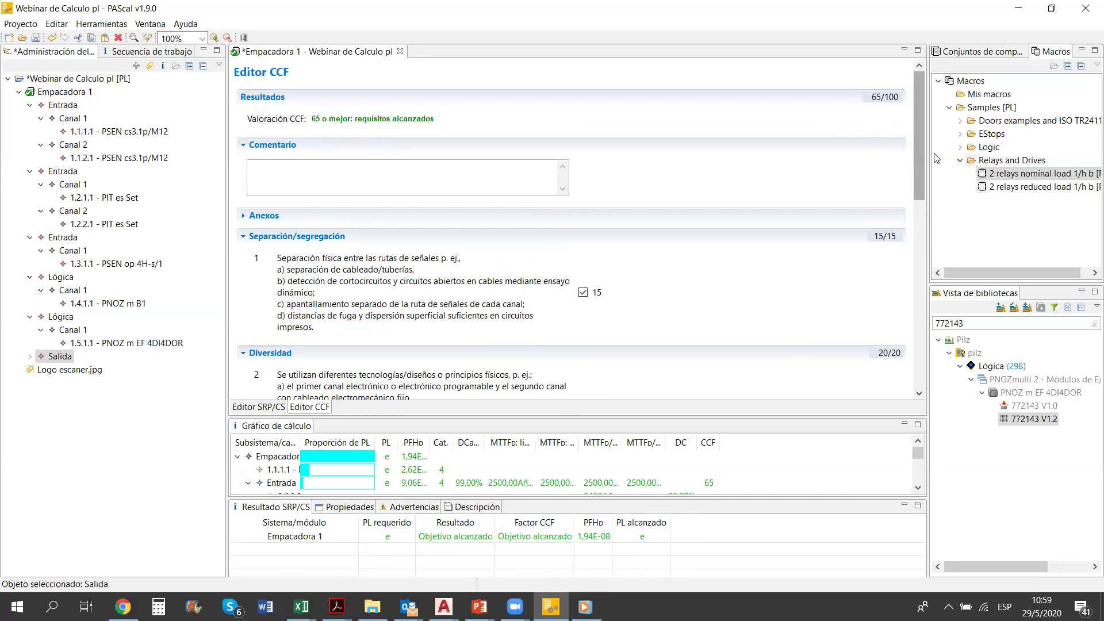
# Mark both Entorno measures, 6.1 (25 points) and 6.2 (10 points), as met and review the overall CCF rating
pyautogui.moveTo(919, 143); pyautogui.dragTo(908, 382)
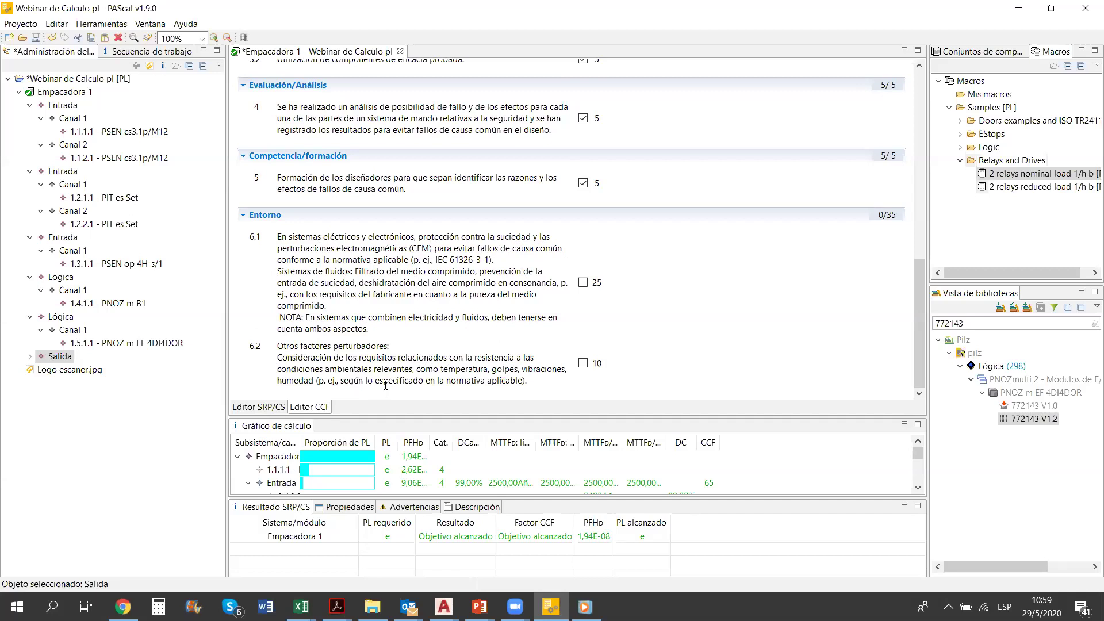
pyautogui.click(583, 283)
pyautogui.click(585, 363)
pyautogui.moveTo(919, 362); pyautogui.dragTo(937, 149)
pyautogui.click(937, 150)
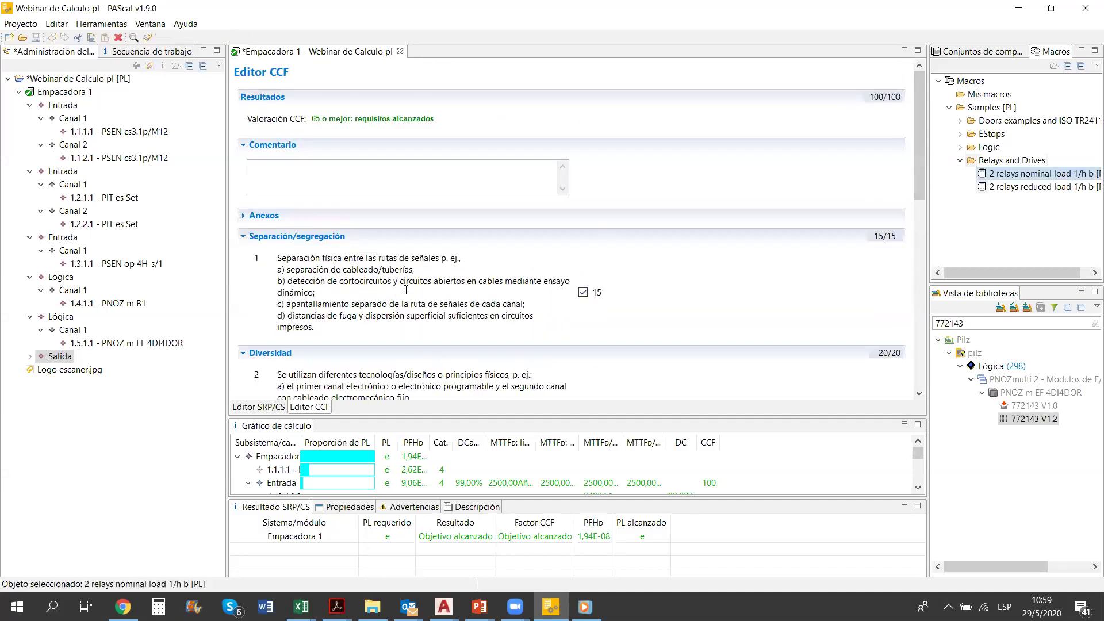
# Clear the 20-point Diversidad measure and check the overall CCF rating again
pyautogui.moveTo(920, 142); pyautogui.dragTo(921, 188)
pyautogui.click(583, 313)
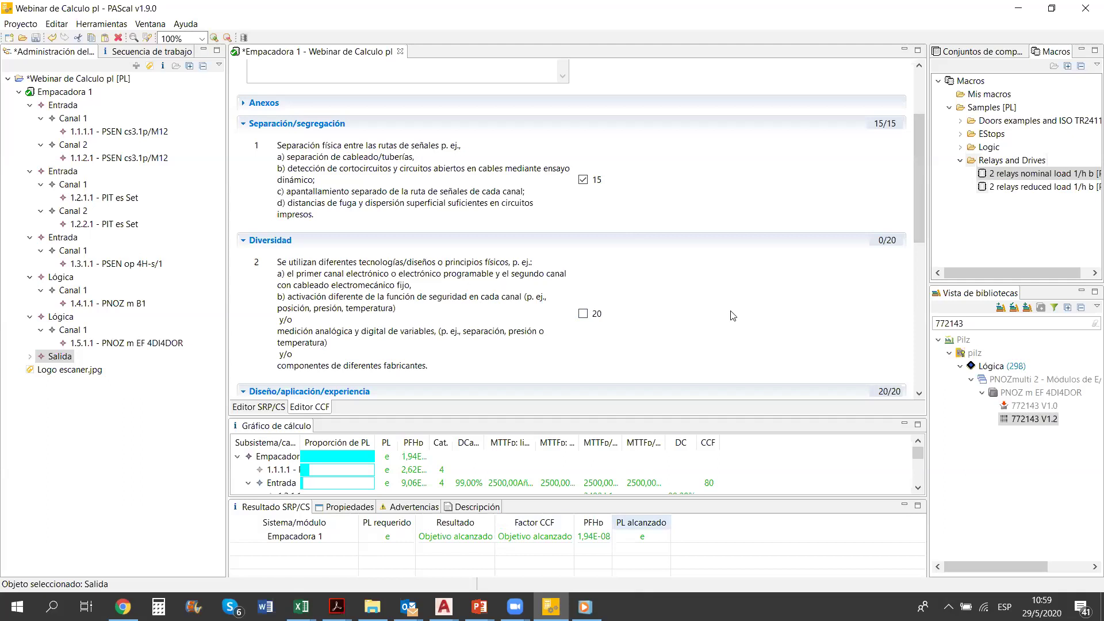
pyautogui.moveTo(915, 174); pyautogui.dragTo(915, 127)
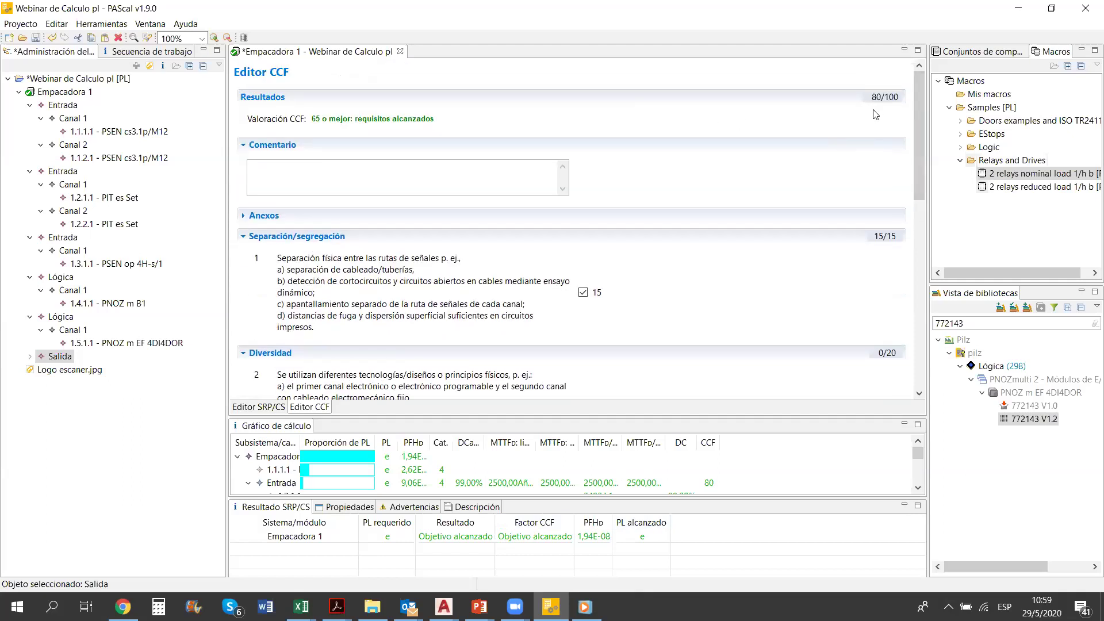
# Return to the SRP/CS block diagram of Empacadora 1 and open the options for generating the project report
pyautogui.click(265, 408)
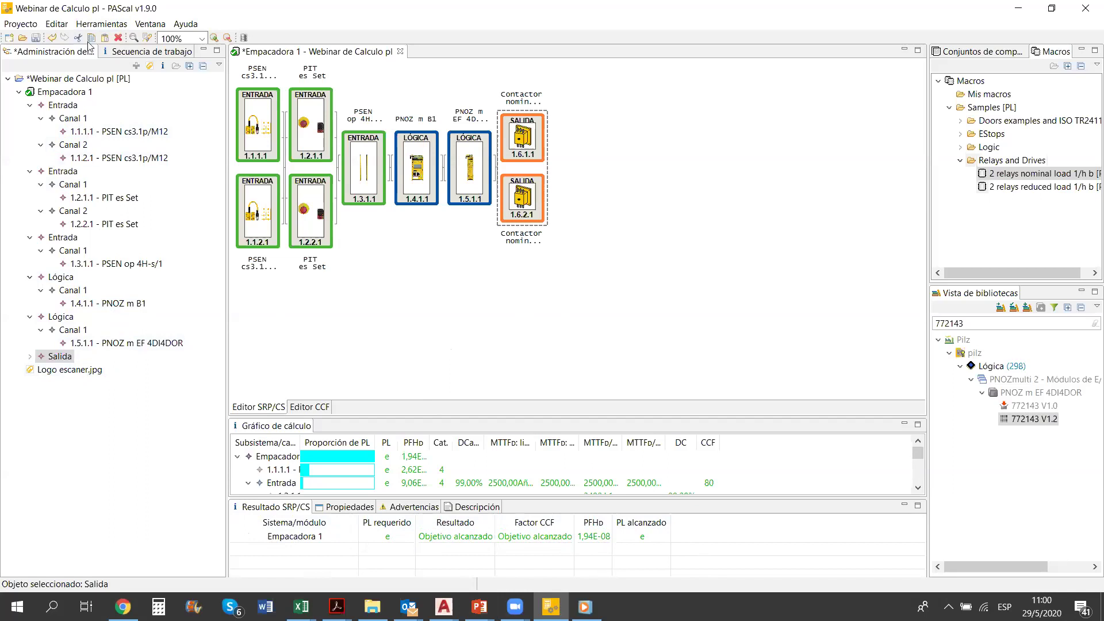
pyautogui.click(33, 27)
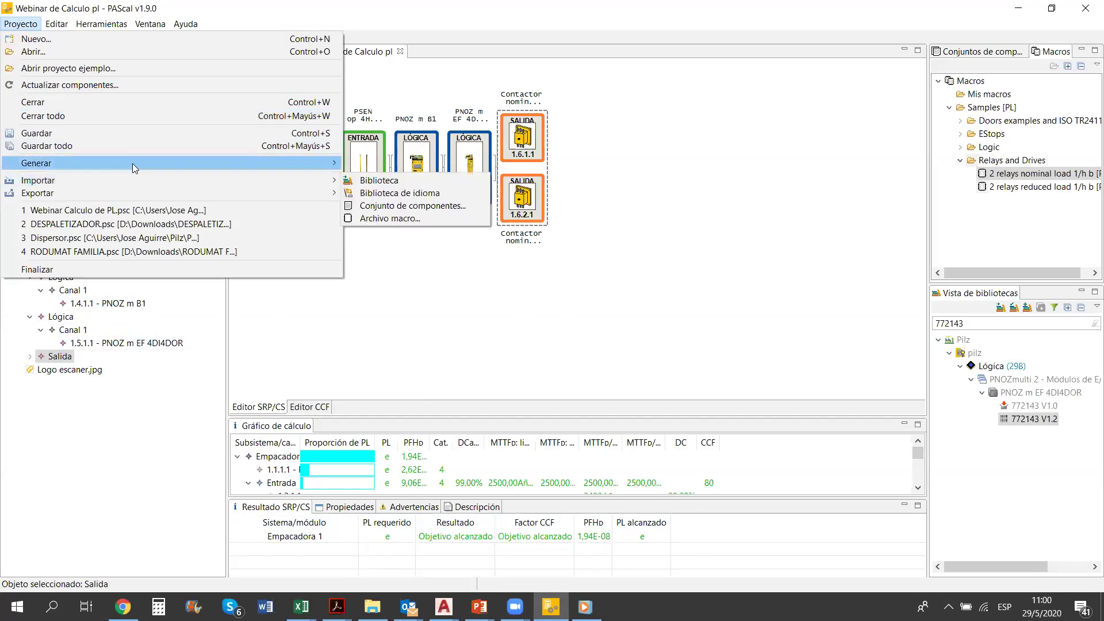
pyautogui.moveTo(134, 166)
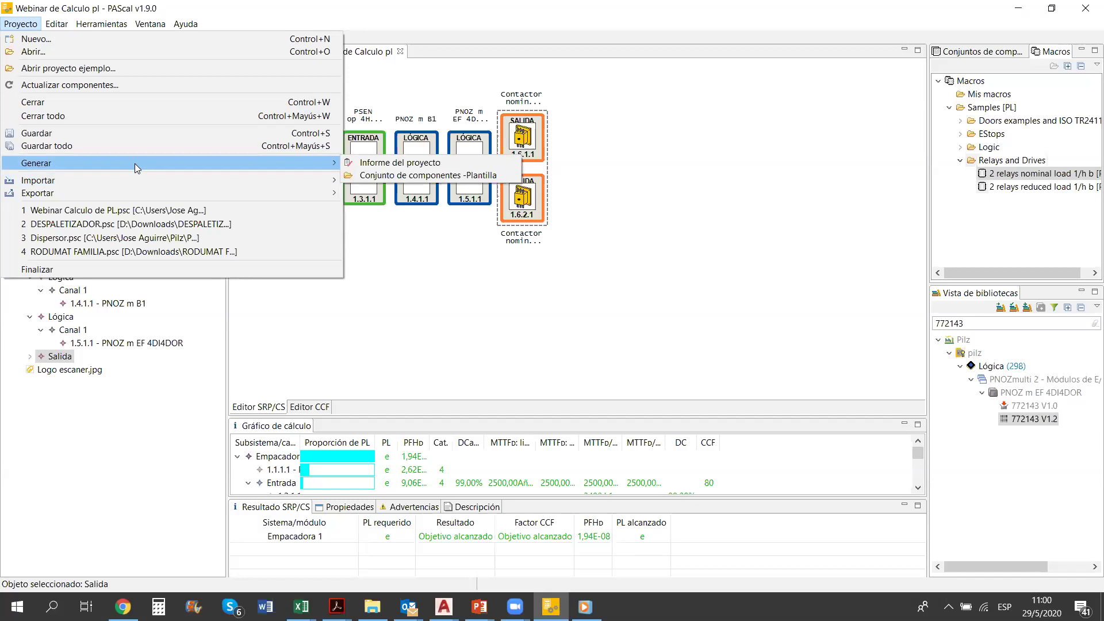
pyautogui.moveTo(326, 166)
pyautogui.click(369, 165)
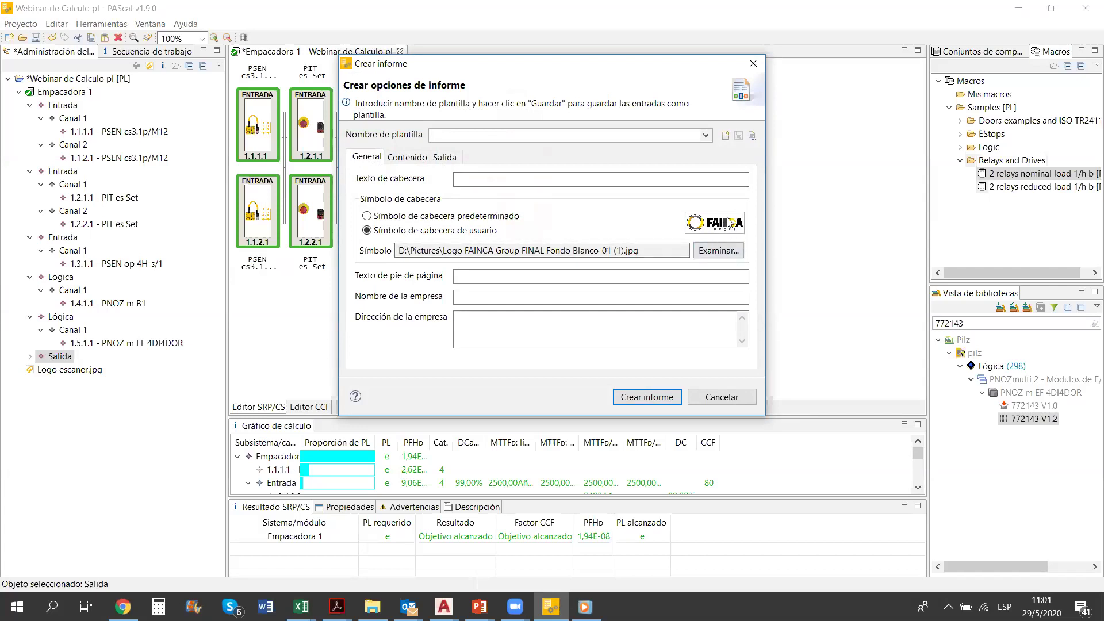
# Set the report's header text to "Cálculo del PL webinar Mayo 2020"
pyautogui.click(569, 178)
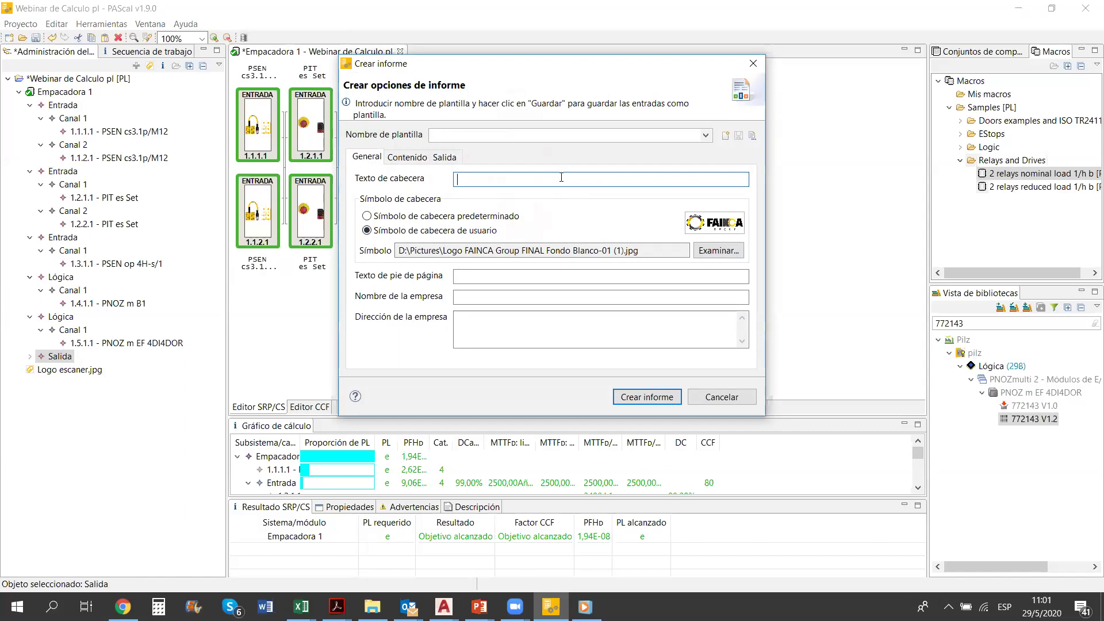
pyautogui.write('Calc')
pyautogui.press('BackSpace')
pyautogui.press('BackSpace')
pyautogui.press('BackSpace')
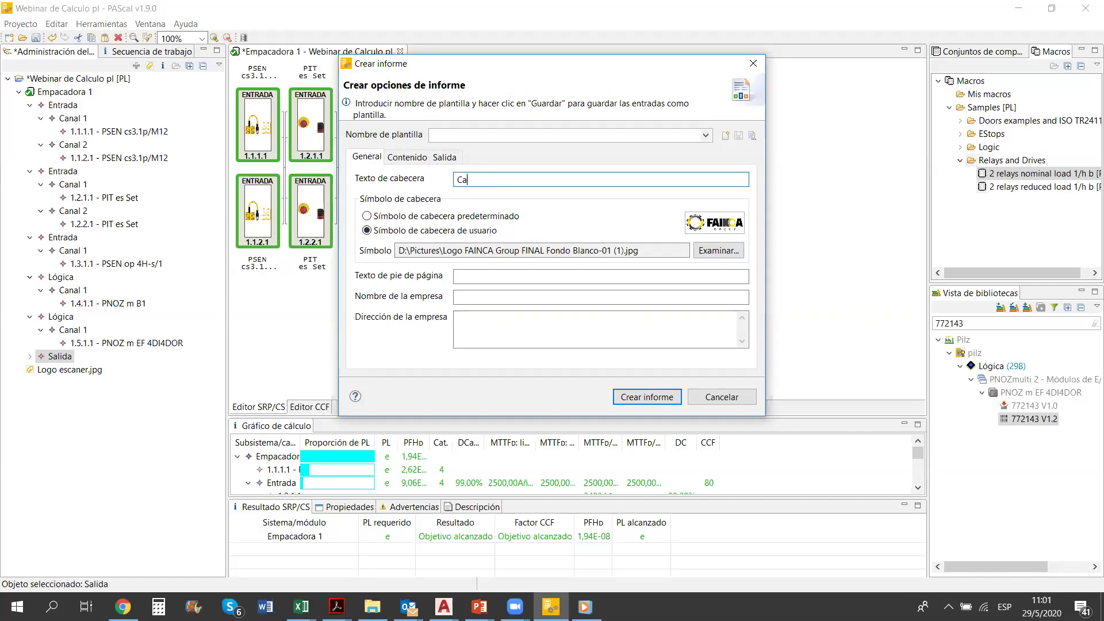
pyautogui.write('álculo de')
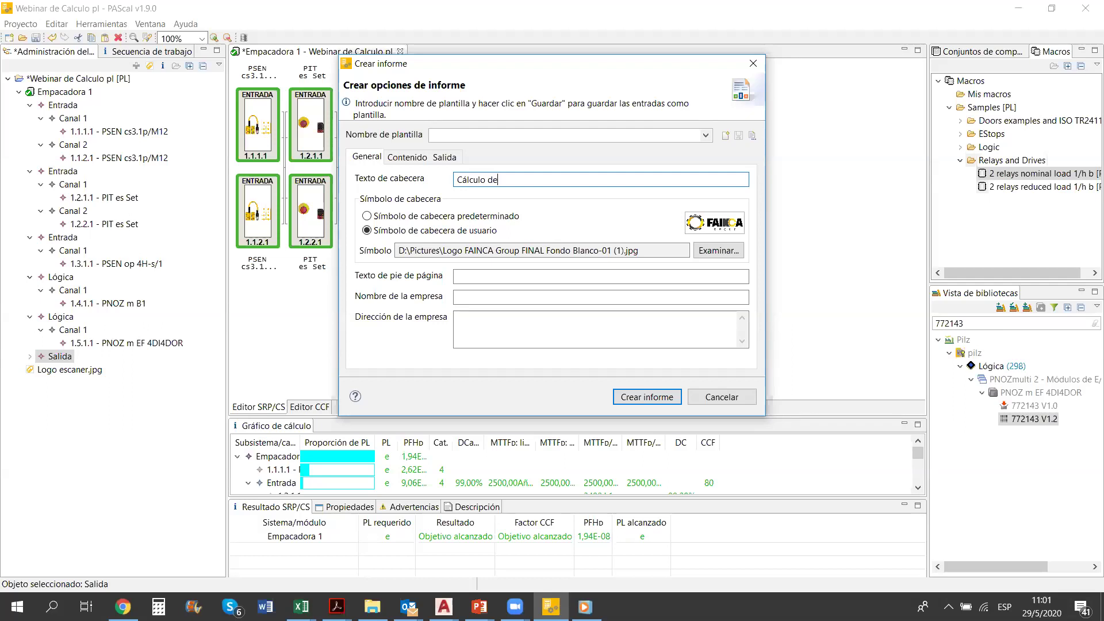
pyautogui.write('l PL we')
pyautogui.press('BackSpace')
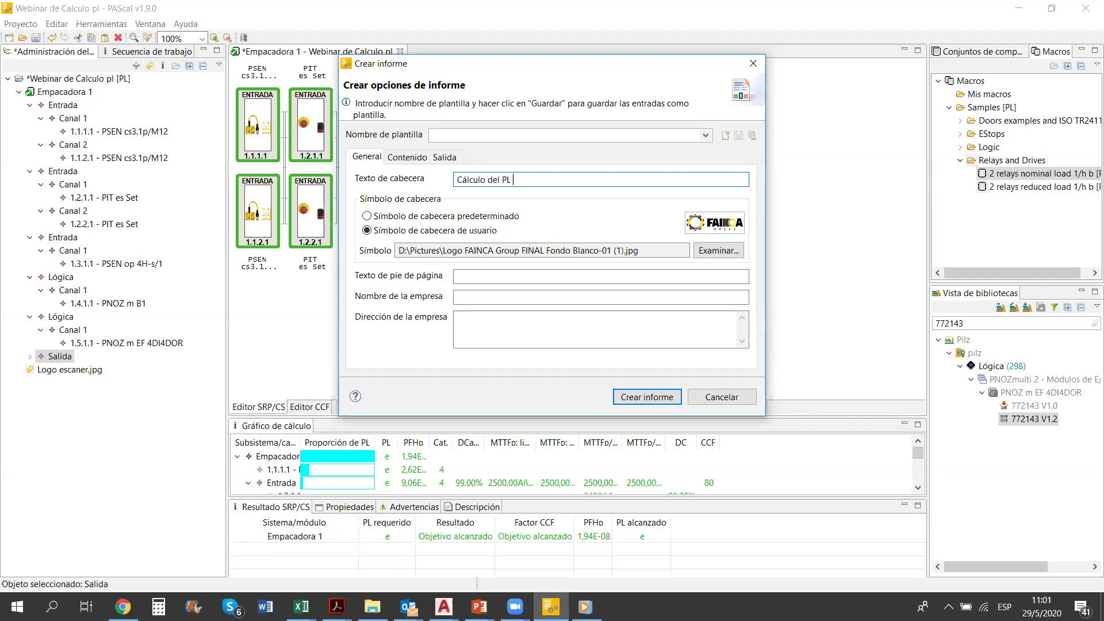
pyautogui.press('BackSpace')
pyautogui.write('webinar Mayo 2020')
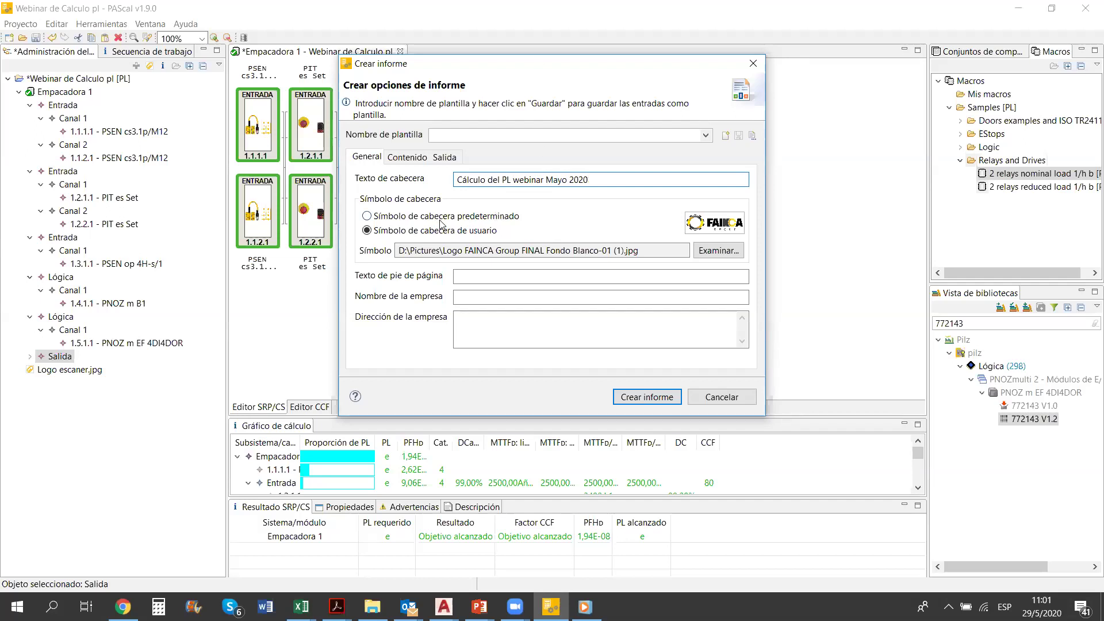
# Fill in the report's footer text "Aplicacion de la norma ISO 13849-1", company name "Robonergy" and company address "Colombia"
pyautogui.click(490, 273)
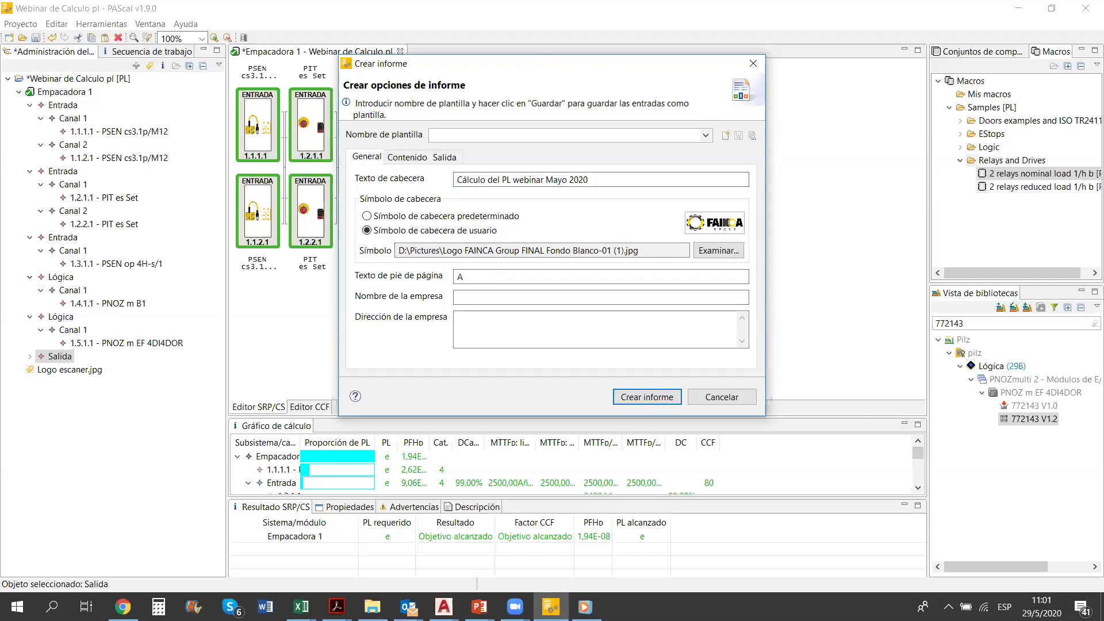
pyautogui.write('Aplicacion de la norma ISO 13849-1')
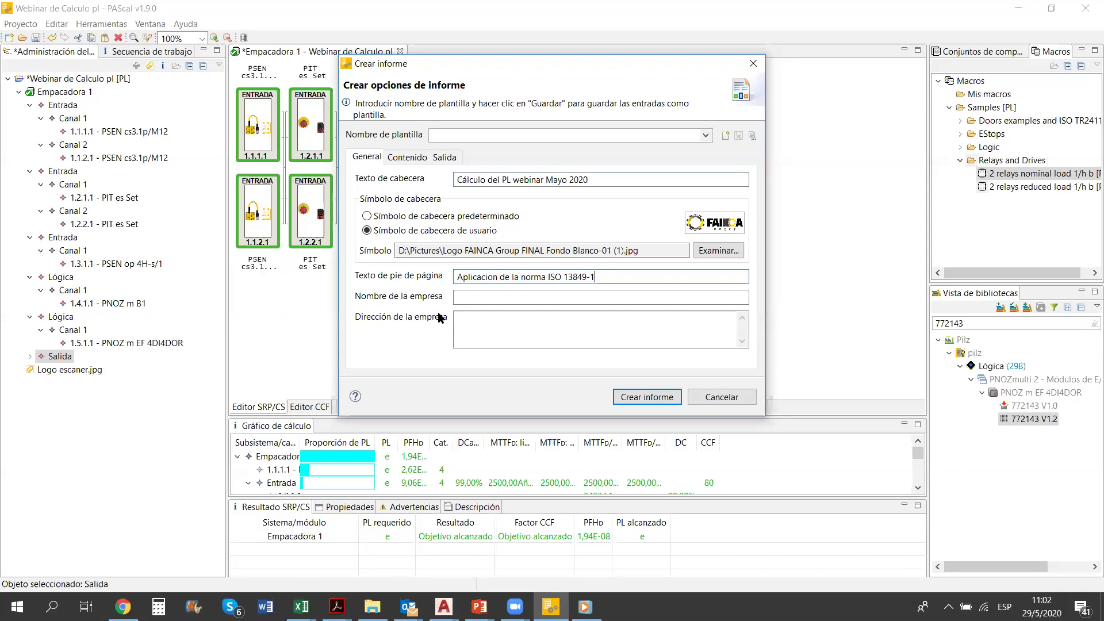
pyautogui.click(465, 297)
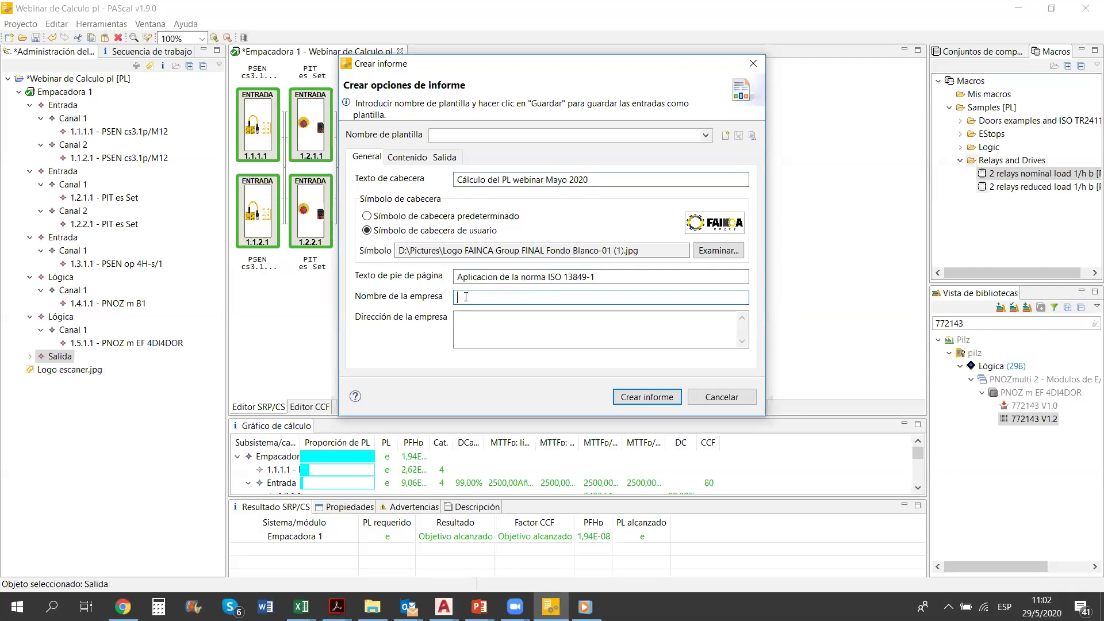
pyautogui.write('Robonergy')
pyautogui.click(525, 321)
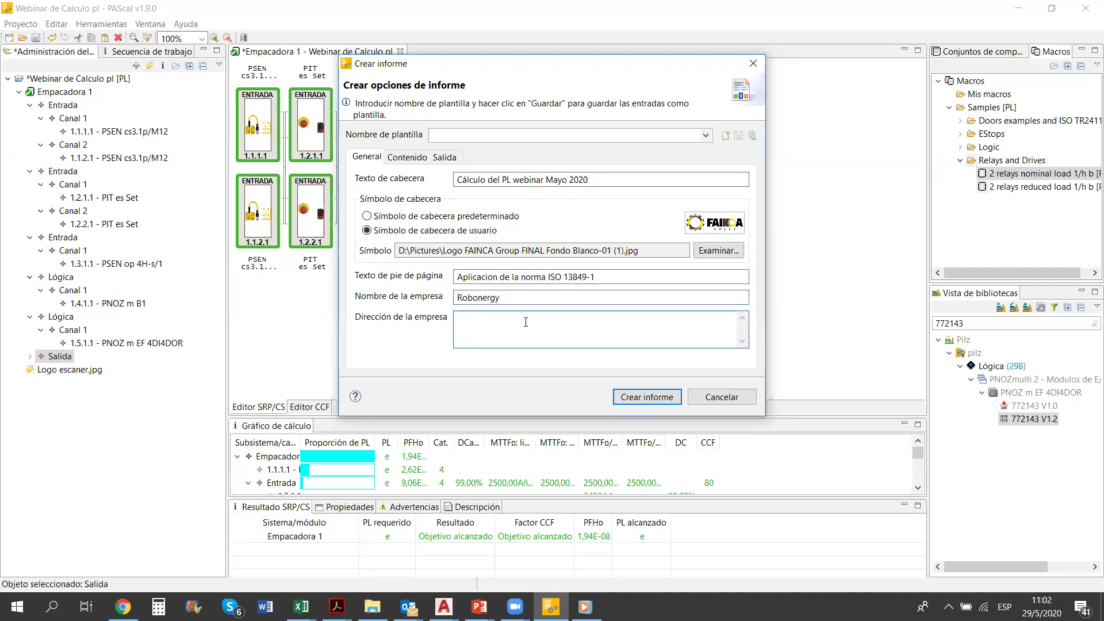
pyautogui.write('Colombia')
# Review the report contents, choose PDF as output format, and create the report as "Webinar de Calculo pl.pdf" in the reports folder
pyautogui.click(417, 161)
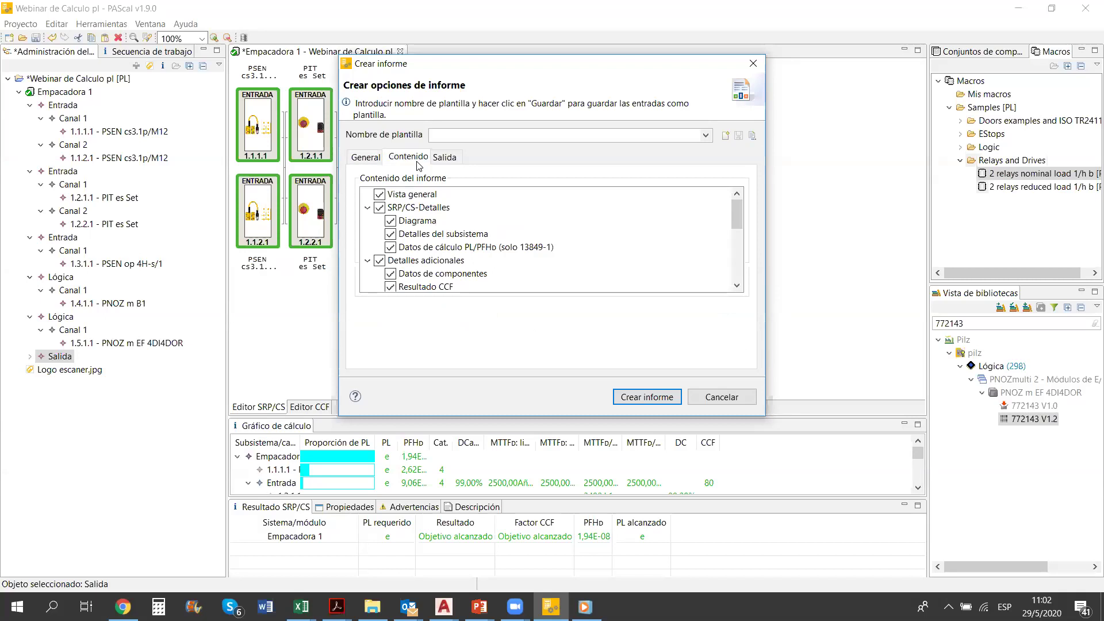
pyautogui.moveTo(737, 214); pyautogui.dragTo(739, 189)
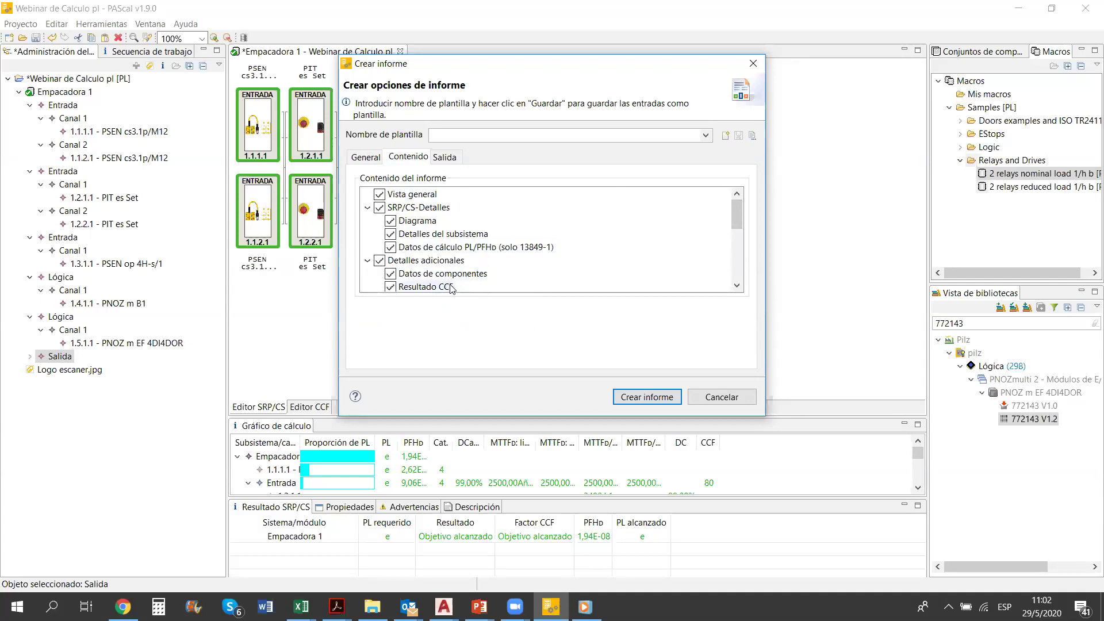
pyautogui.click(451, 164)
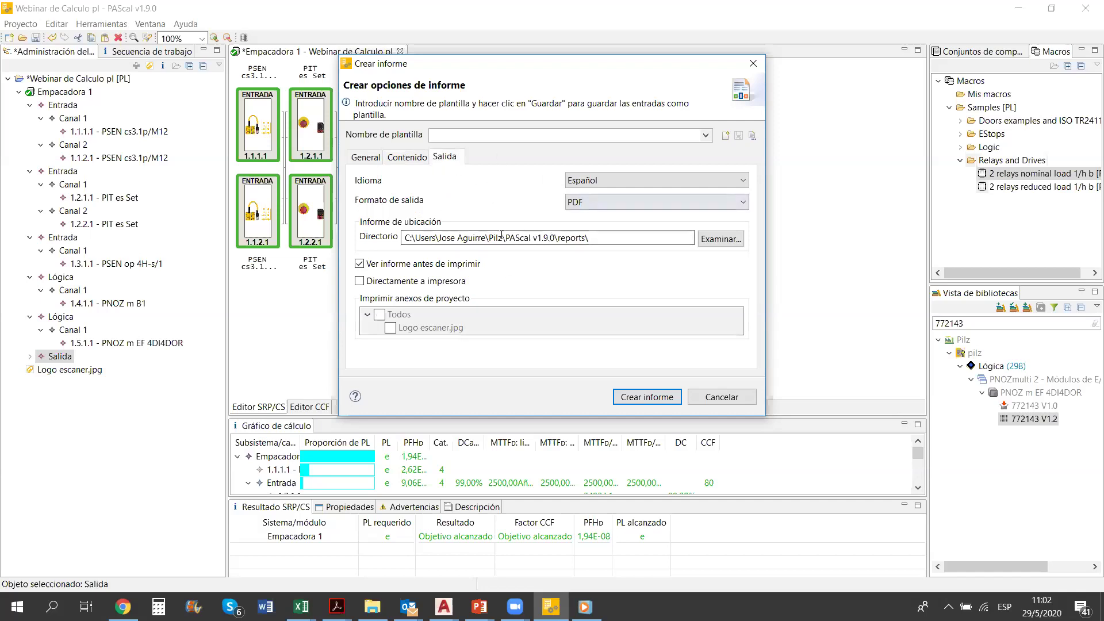
pyautogui.click(641, 203)
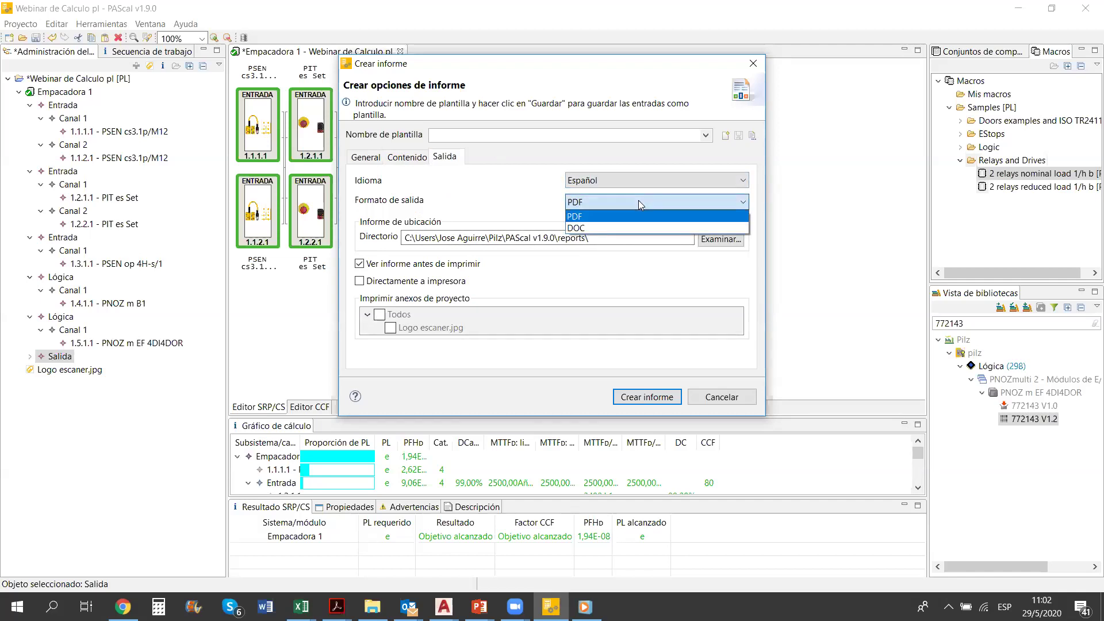
pyautogui.click(623, 216)
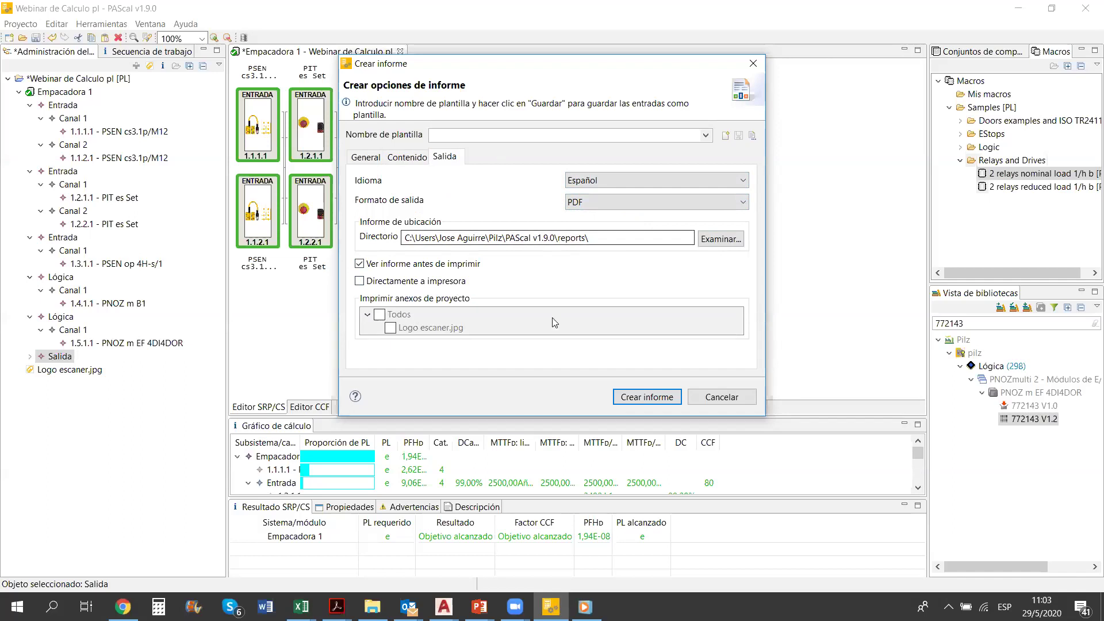
pyautogui.click(653, 400)
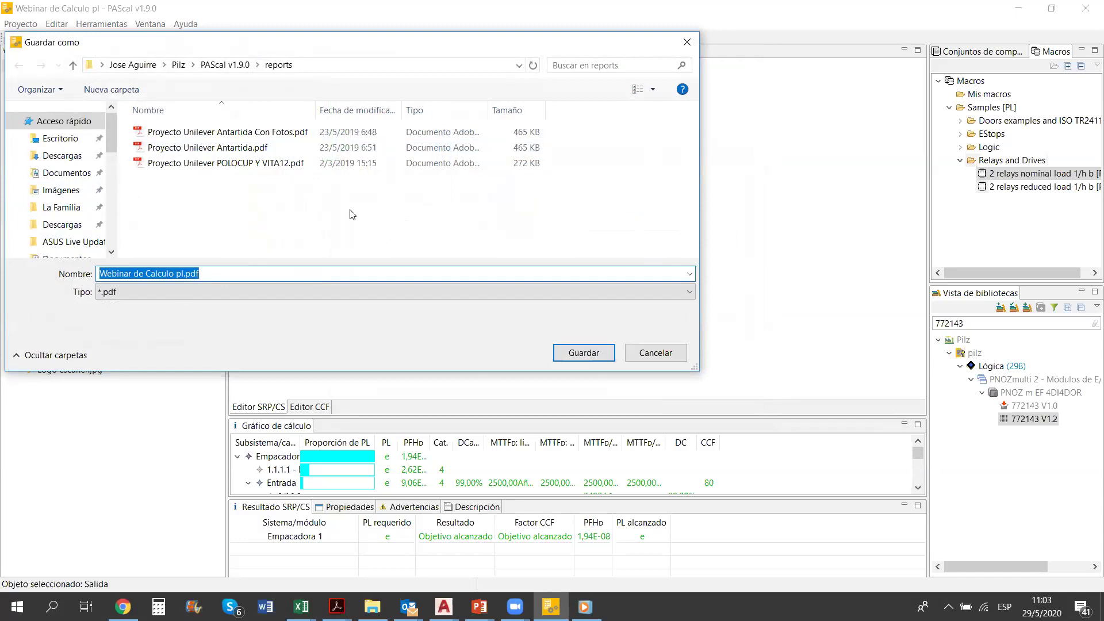
pyautogui.click(597, 359)
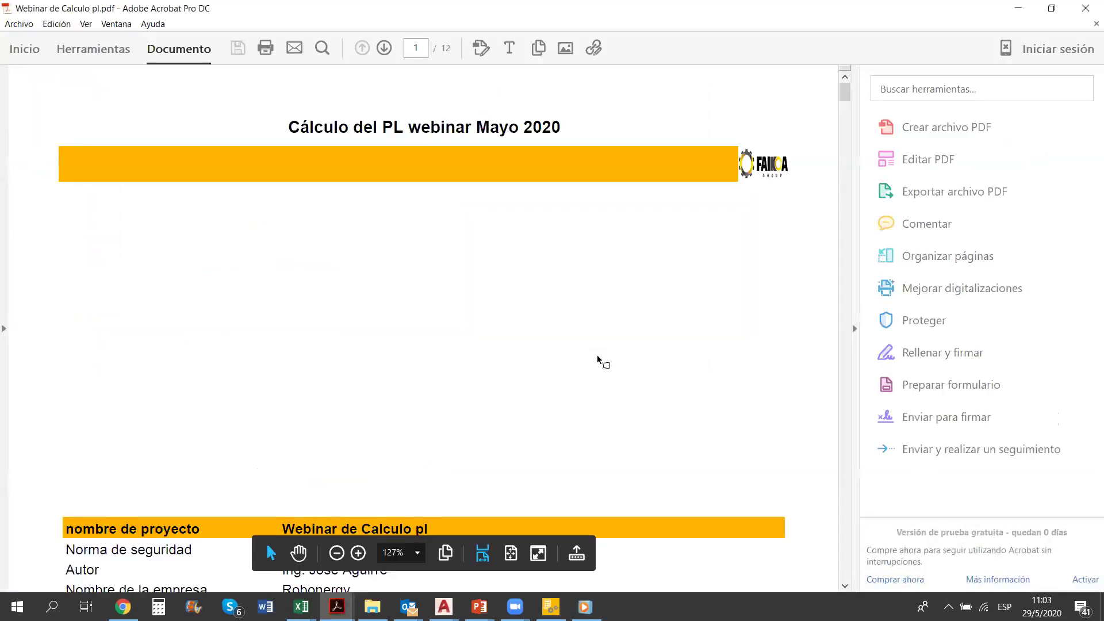
# Show full pages of the PDF report and examine its cover, SRP/CS overview, CCF result, subsystem details and PL/PFHD calculation data
pyautogui.click(855, 332)
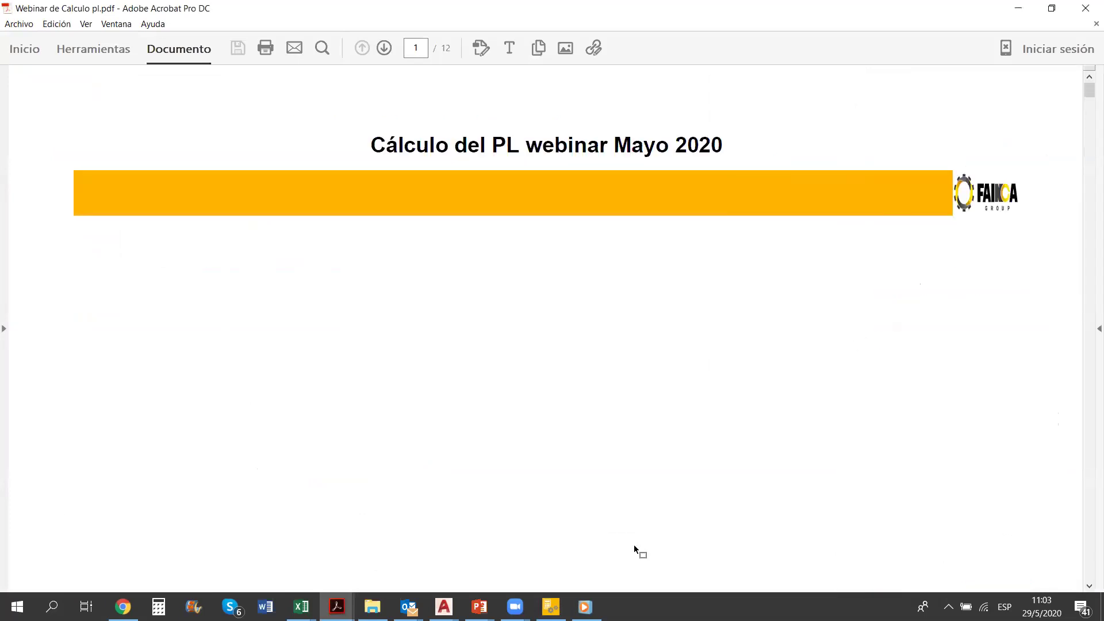
pyautogui.click(632, 553)
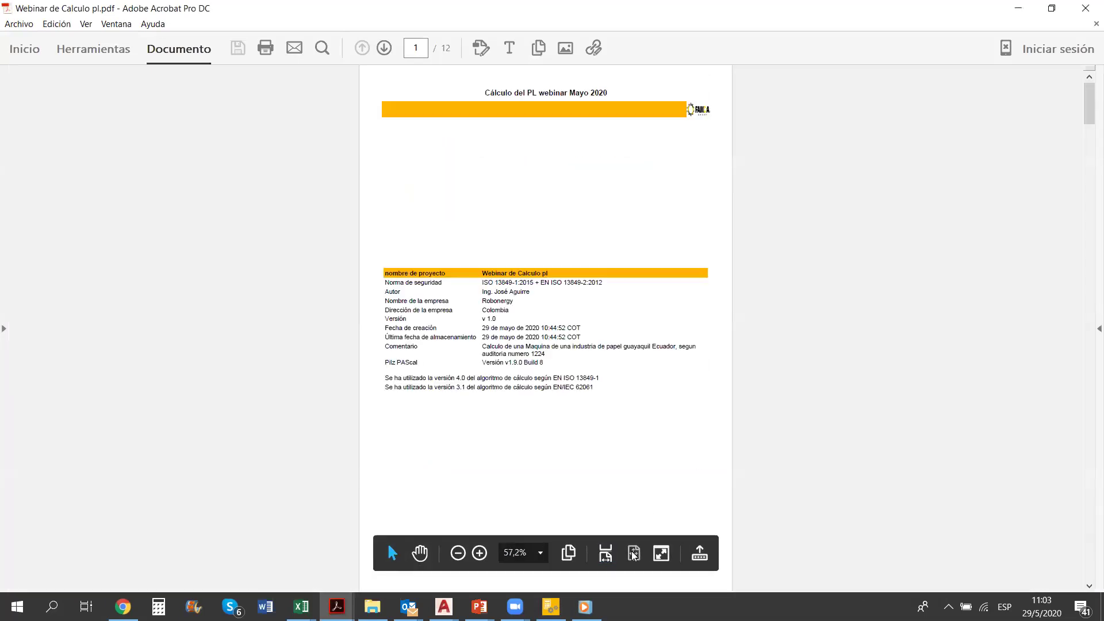
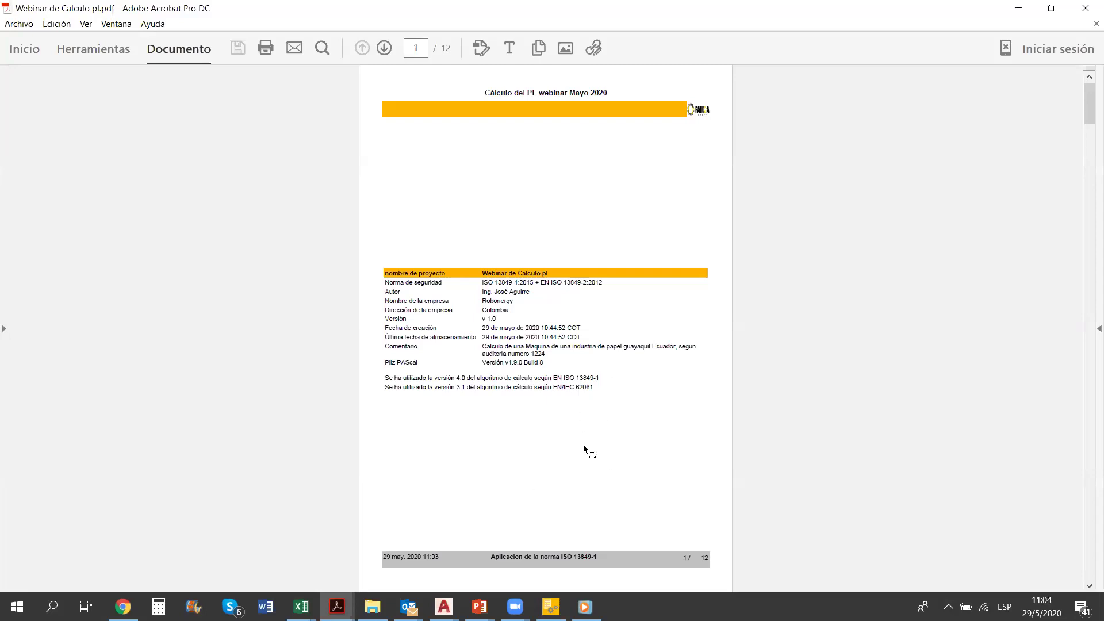
pyautogui.scroll(-3, 584, 446)
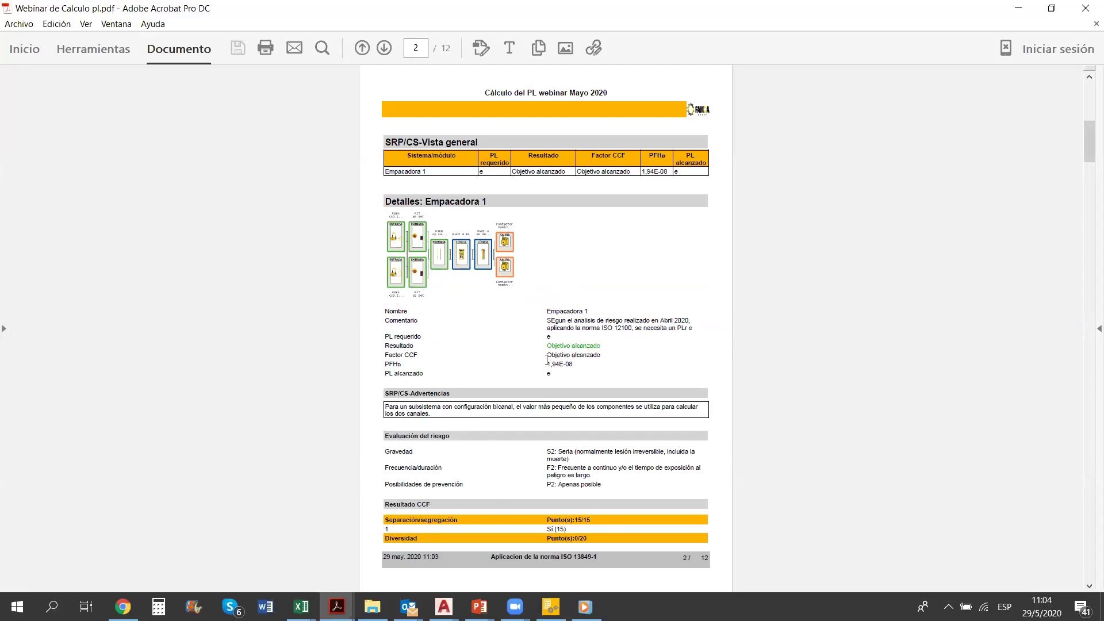
pyautogui.scroll(-1, 463, 330)
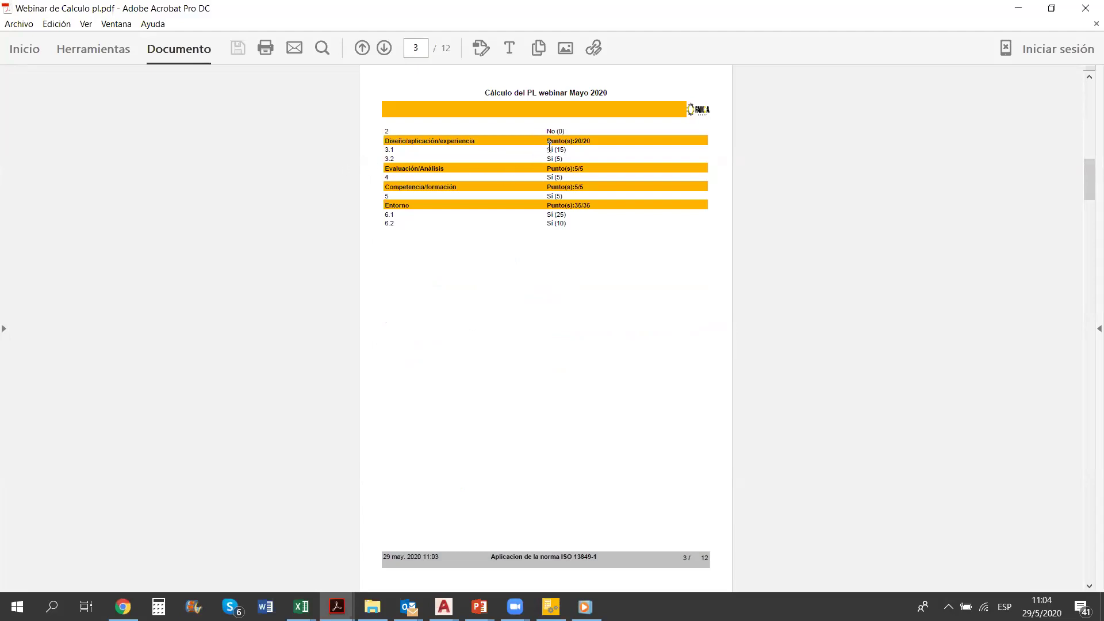
pyautogui.scroll(-1, 549, 146)
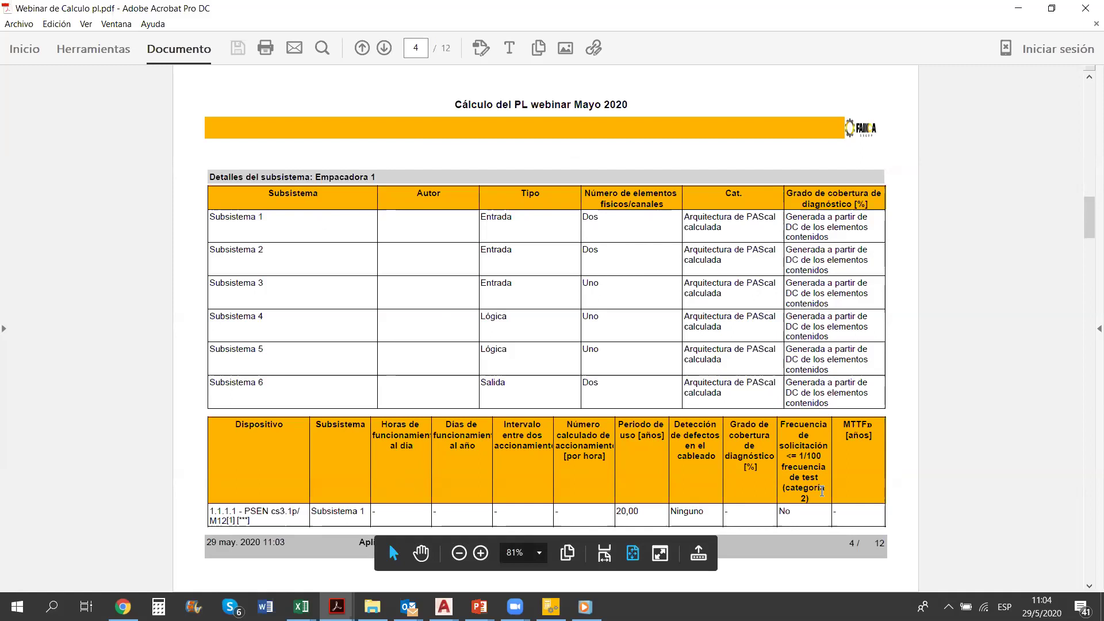
pyautogui.scroll(-2, 821, 491)
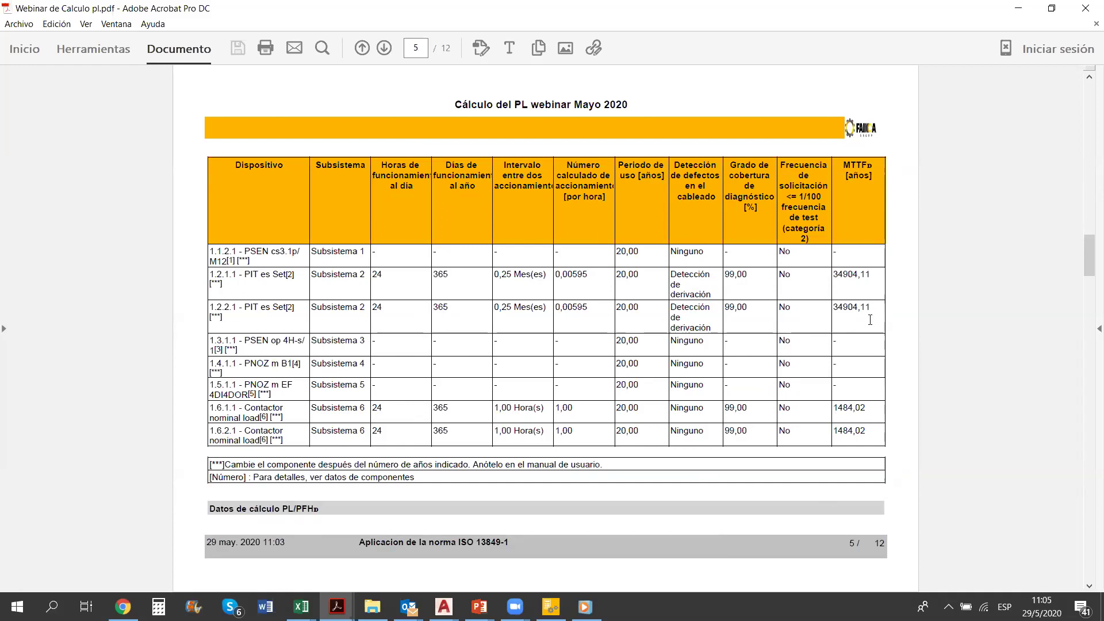
pyautogui.scroll(-3, 832, 385)
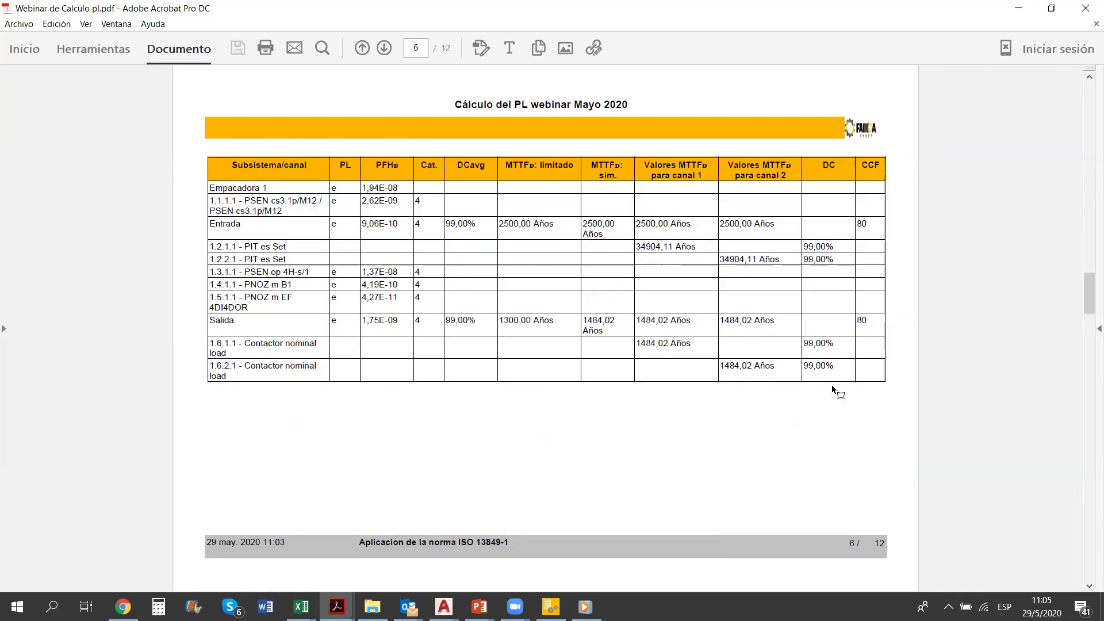
# Examine the report's component data, CCF and risk questionnaires, category explanation and disclaimer, and go back to the calculation table on page 6
pyautogui.scroll(-3, 832, 384)
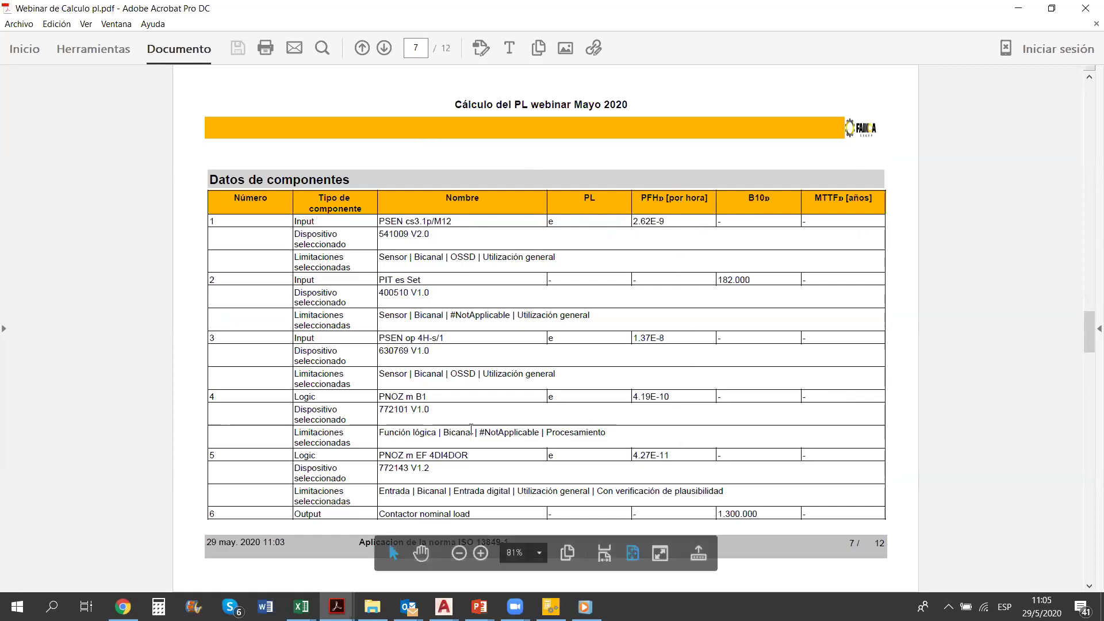
pyautogui.scroll(-3, 498, 404)
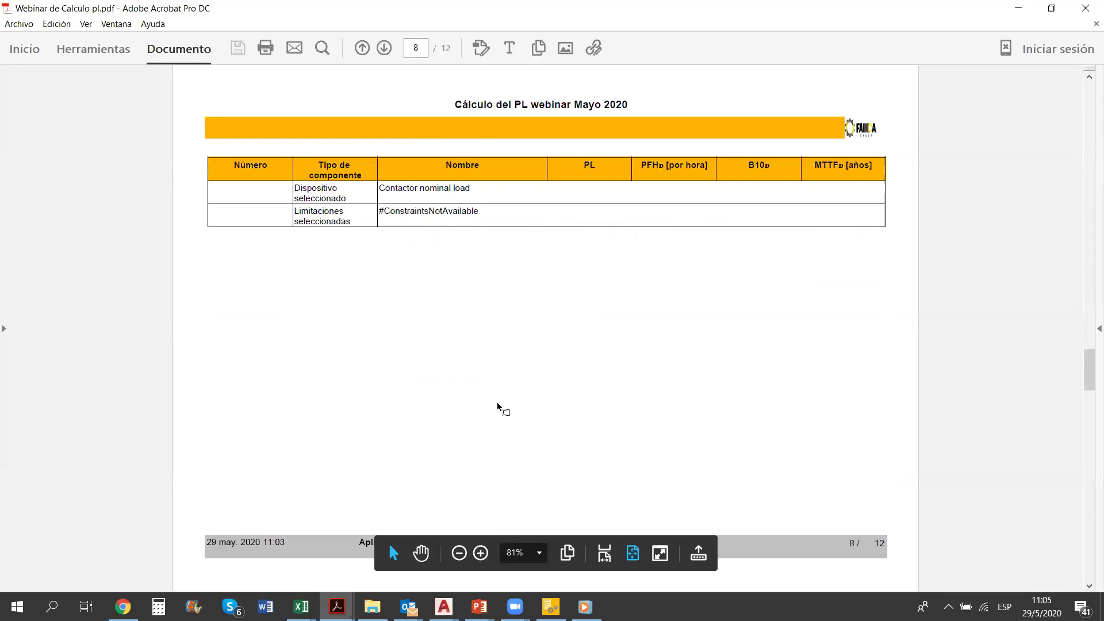
pyautogui.scroll(-3, 498, 405)
pyautogui.scroll(-3, 497, 402)
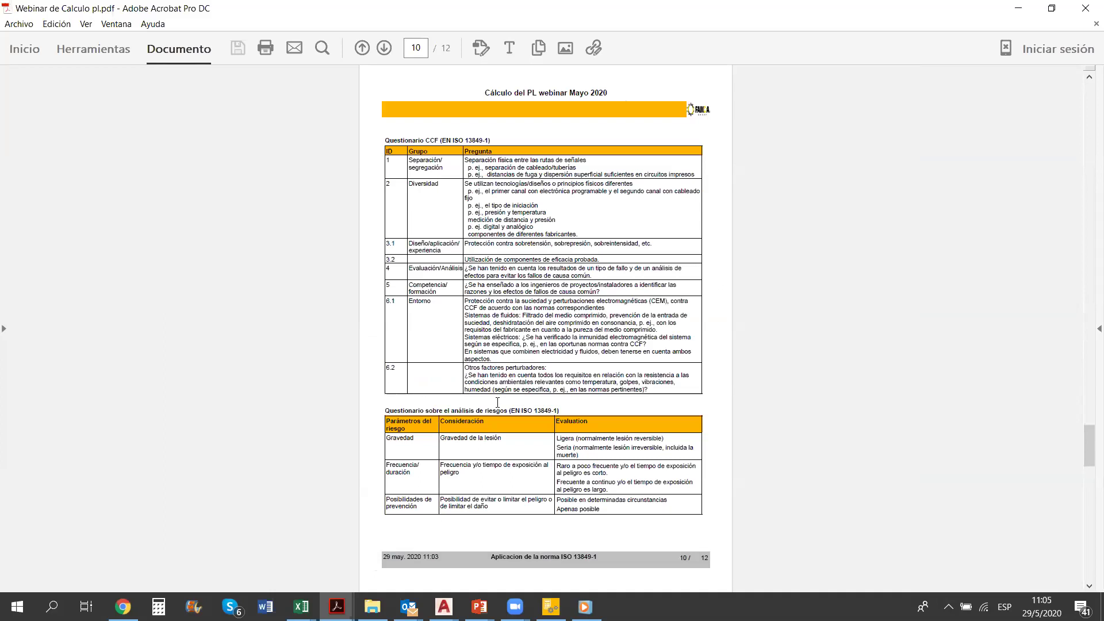
pyautogui.scroll(-3, 497, 402)
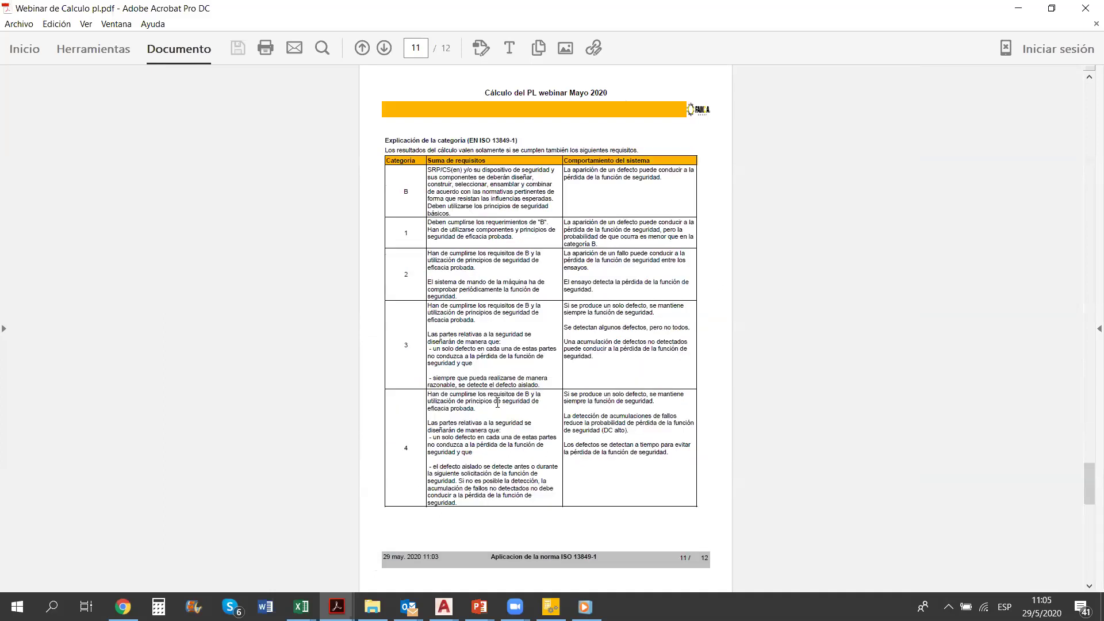
pyautogui.scroll(3, 497, 402)
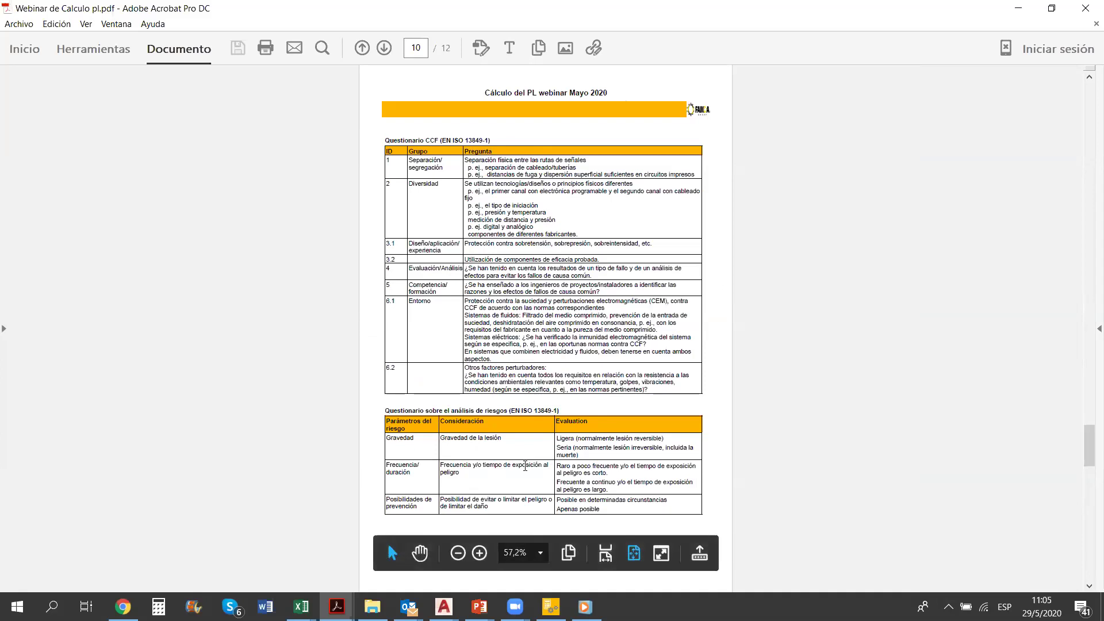
pyautogui.scroll(-2, 525, 467)
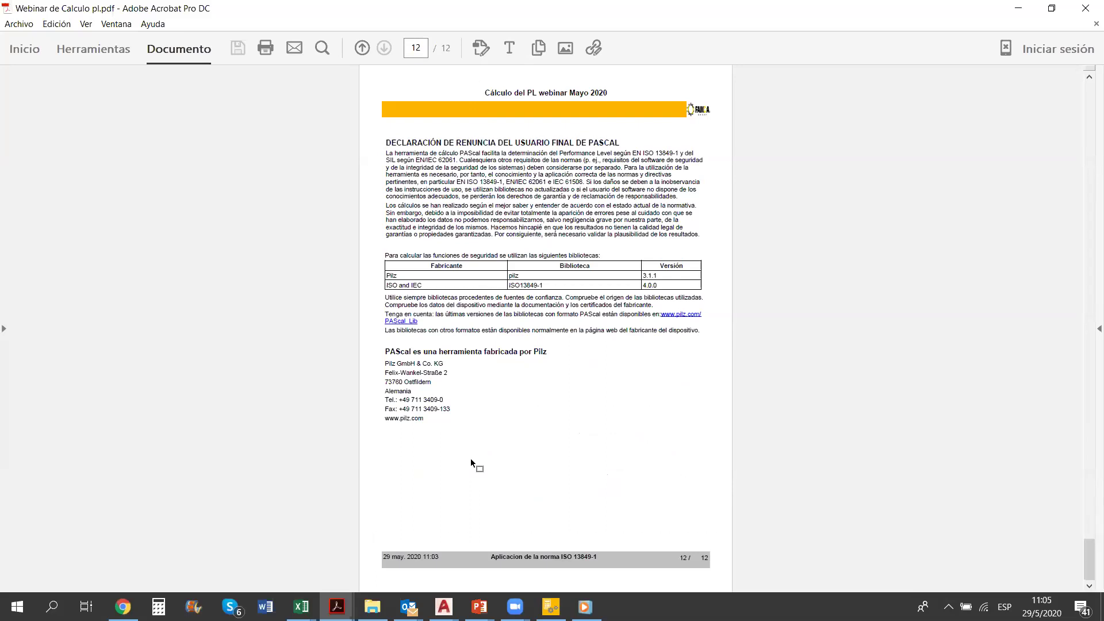
pyautogui.scroll(6, 471, 458)
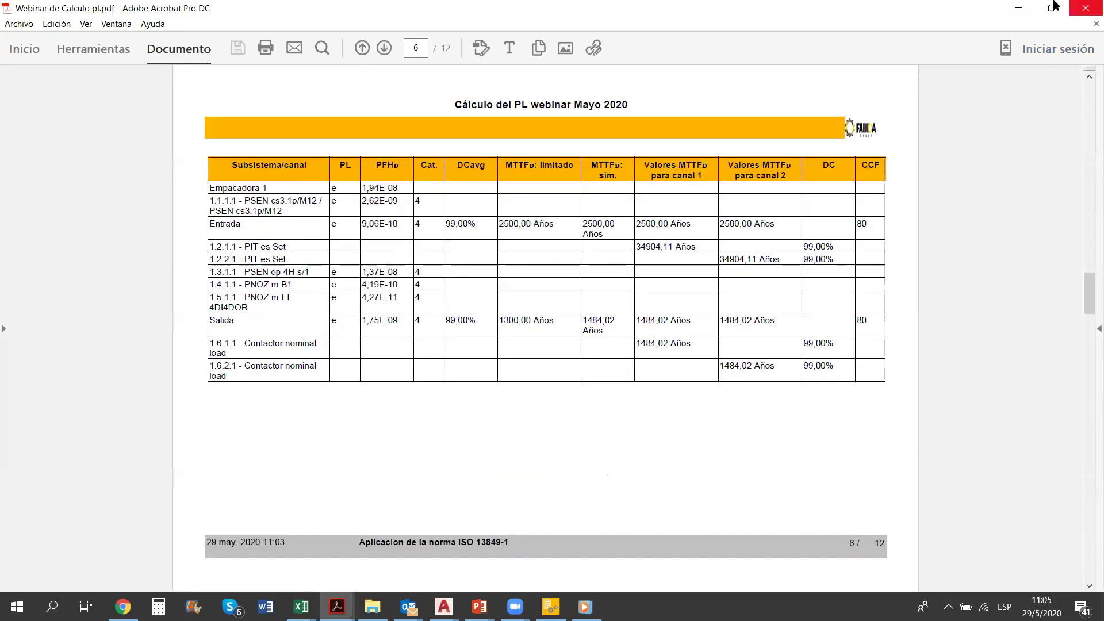
# Close the PDF report, return to the Empacadora 1 diagram and clear the component library's filter text
pyautogui.click(1087, 14)
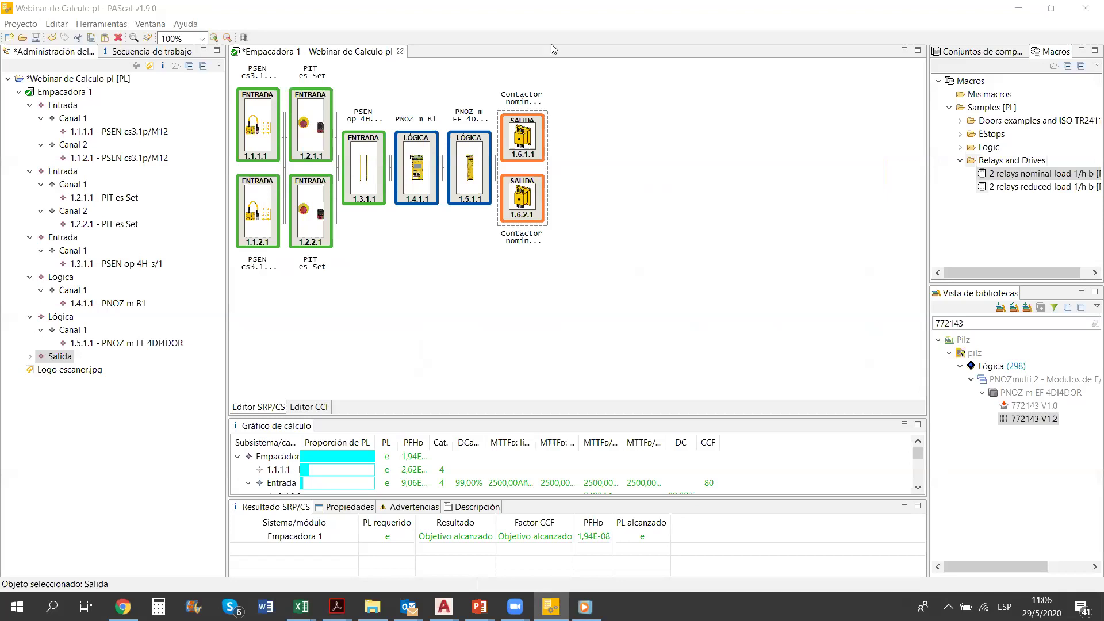
pyautogui.click(665, 292)
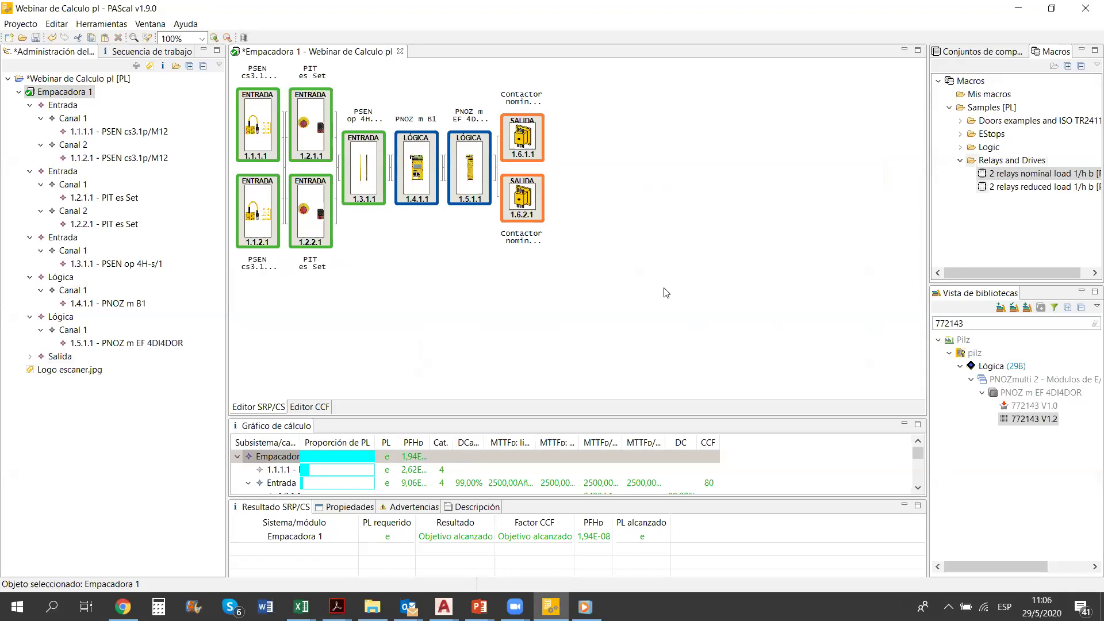
pyautogui.click(1013, 327)
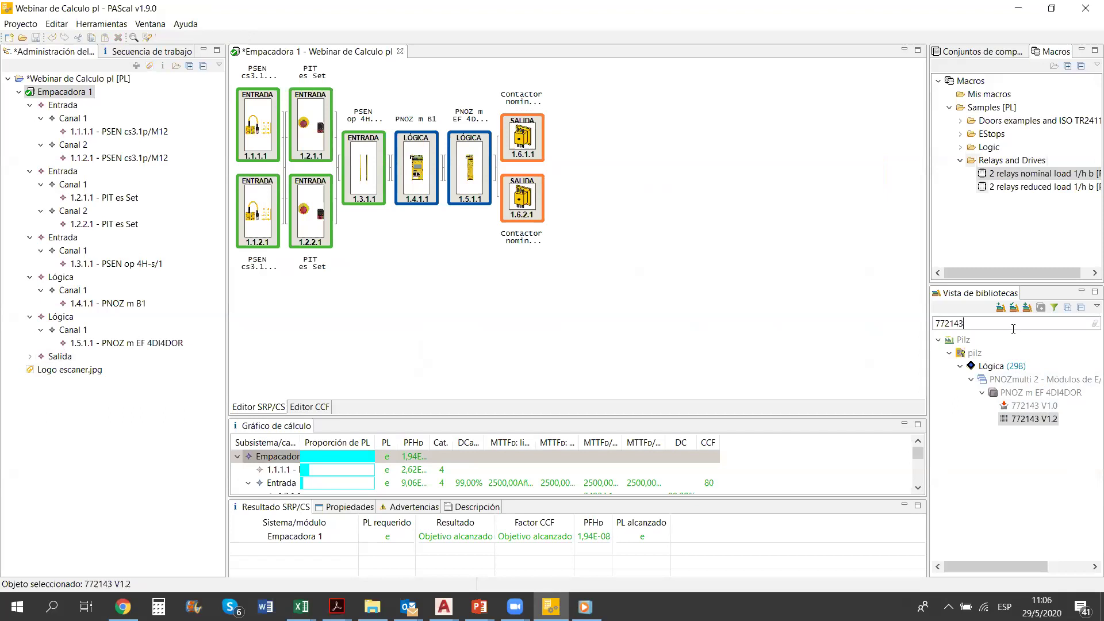
pyautogui.press('BackSpace')
pyautogui.press('BackSpace')
pyautogui.press('BackSpace')
pyautogui.press('BackSpace')
pyautogui.press('BackSpace')
pyautogui.press('BackSpace')
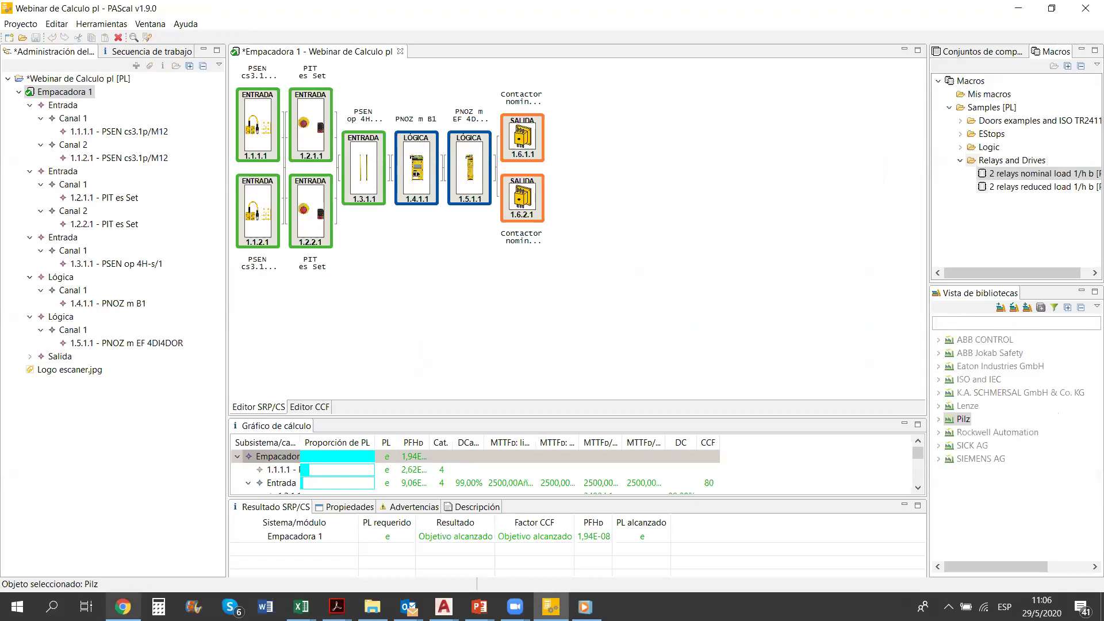
# Switch to Chrome and search the web in a new tab for "vdma schneider"
pyautogui.click(123, 607)
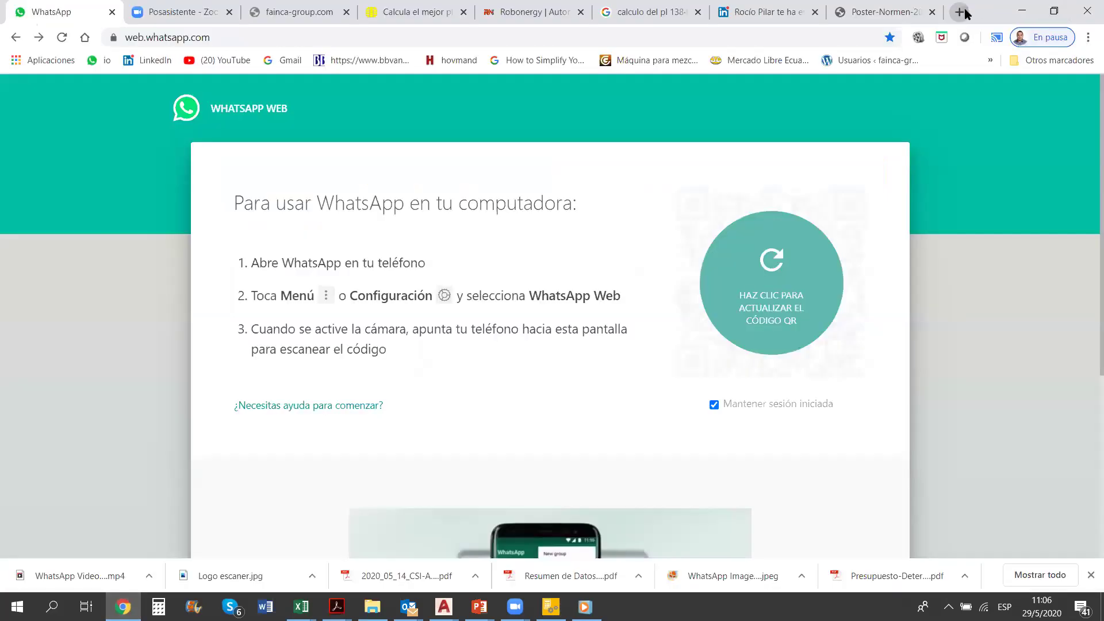
pyautogui.click(959, 12)
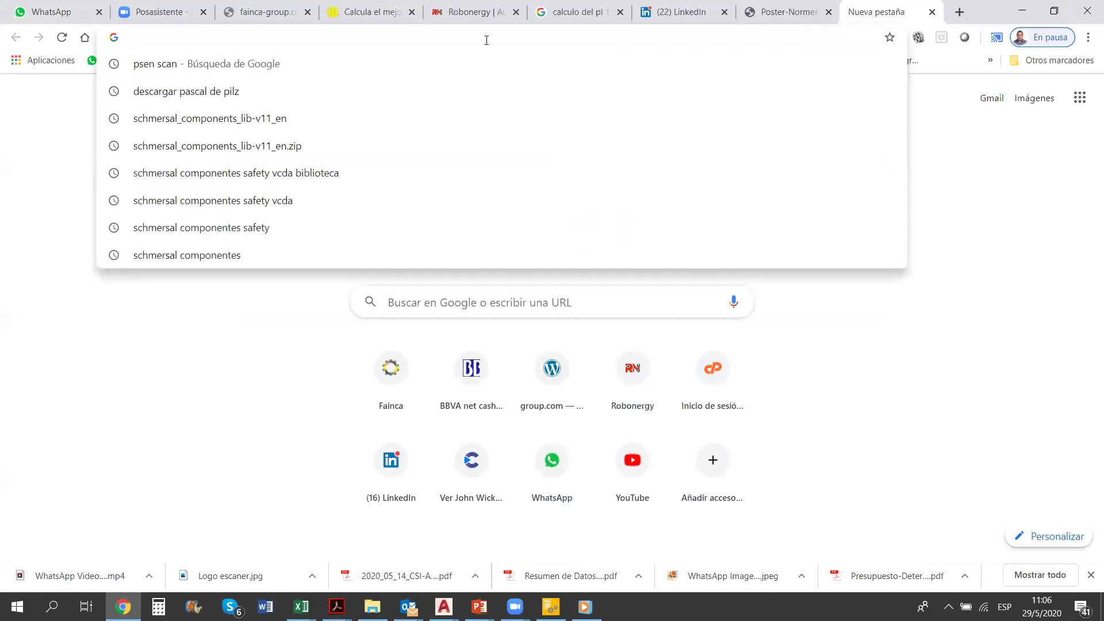
pyautogui.write('vd')
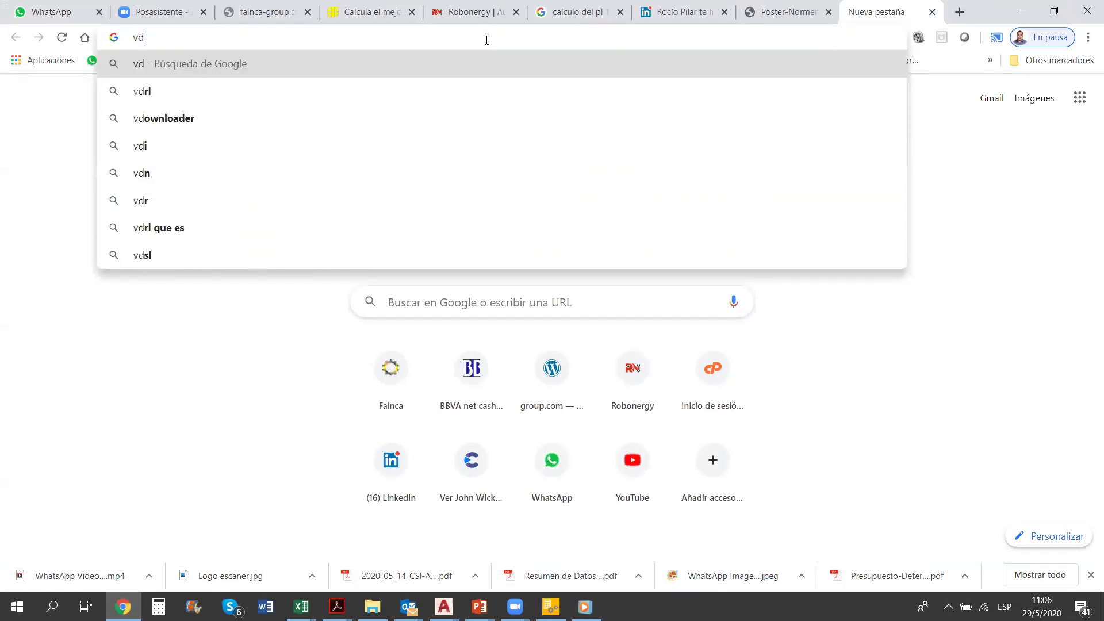
pyautogui.write('ma')
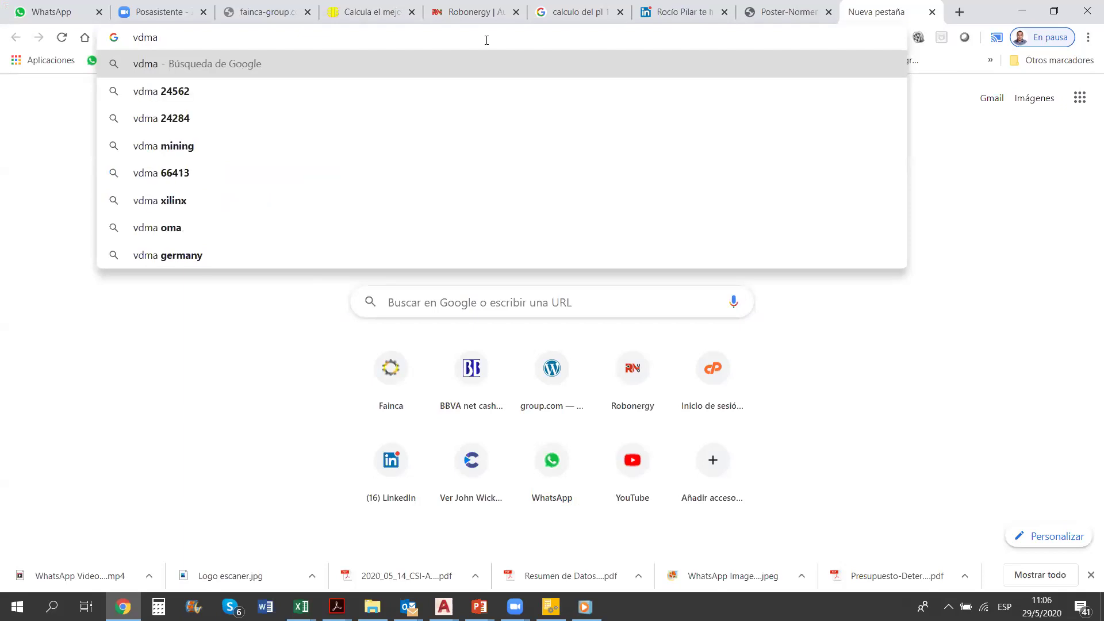
pyautogui.write(' om')
pyautogui.press('BackSpace')
pyautogui.press('BackSpace')
pyautogui.write('sc')
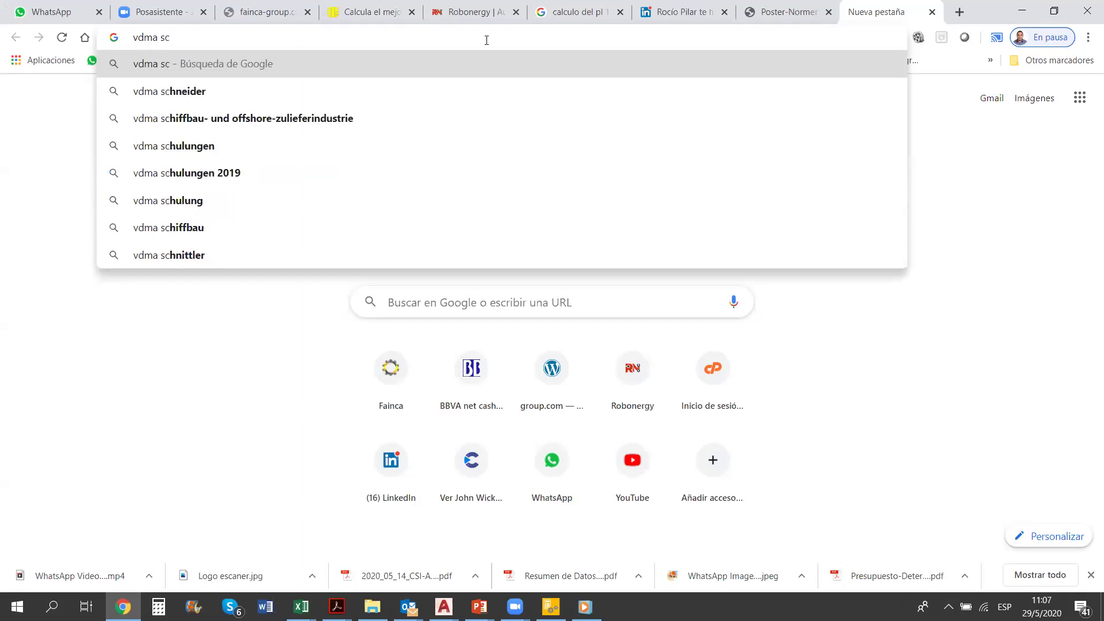
pyautogui.press('Down')
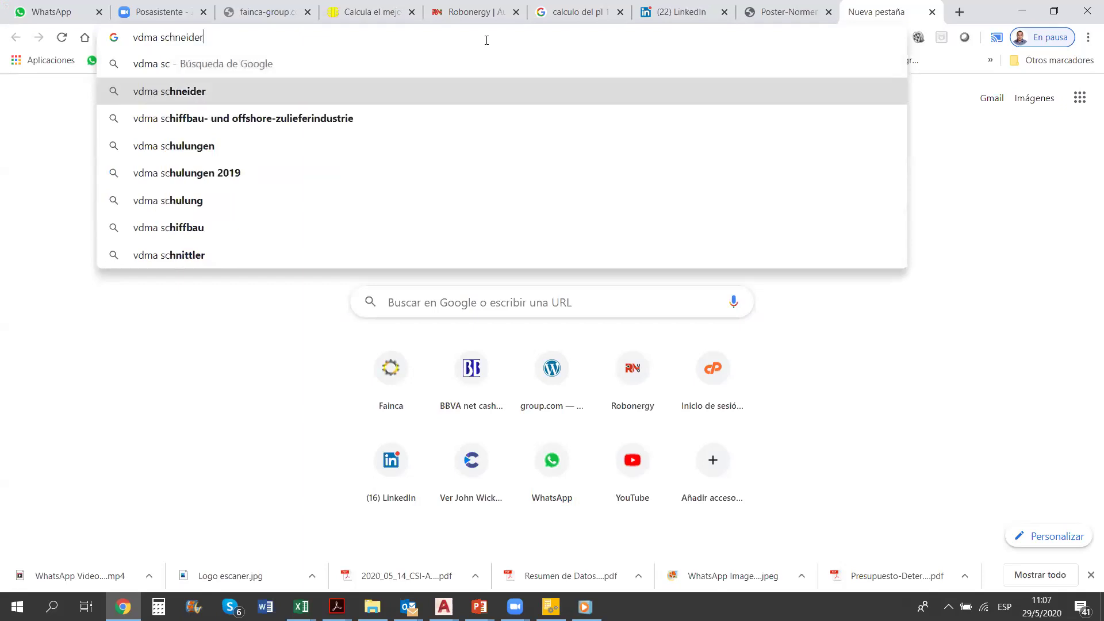
pyautogui.press('Return')
# Complete the image verification by selecting the traffic-light squares, view the search results, and return to PAScal
pyautogui.click(39, 149)
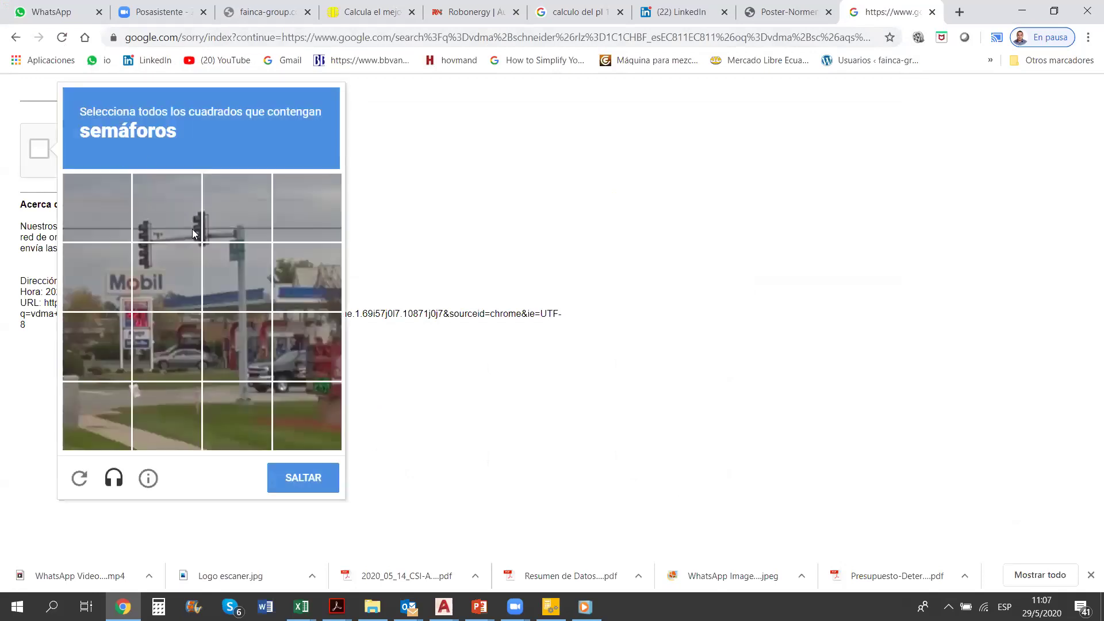
pyautogui.click(148, 234)
pyautogui.click(145, 292)
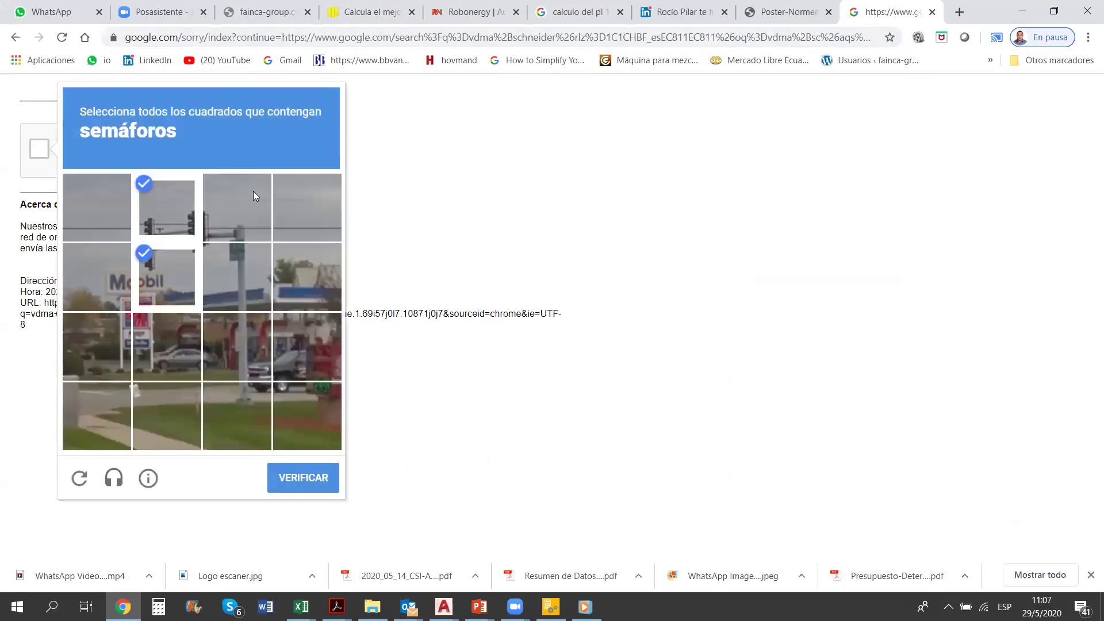
pyautogui.click(290, 480)
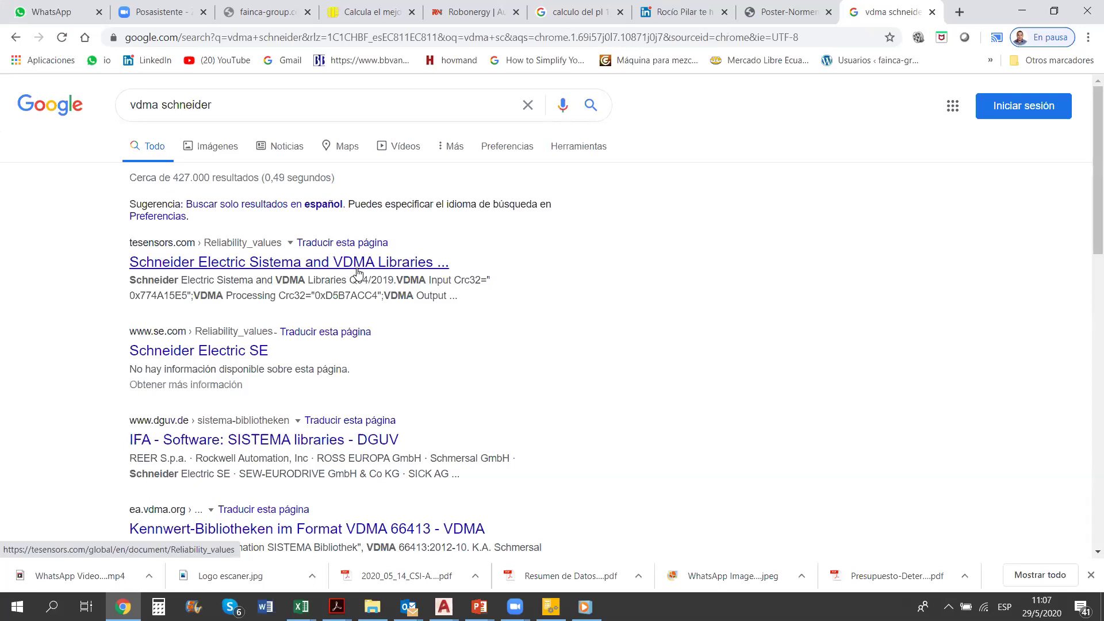
pyautogui.click(1022, 10)
# Start importing a component library and search the Descargas folder on drive D for "vdma"
pyautogui.click(965, 322)
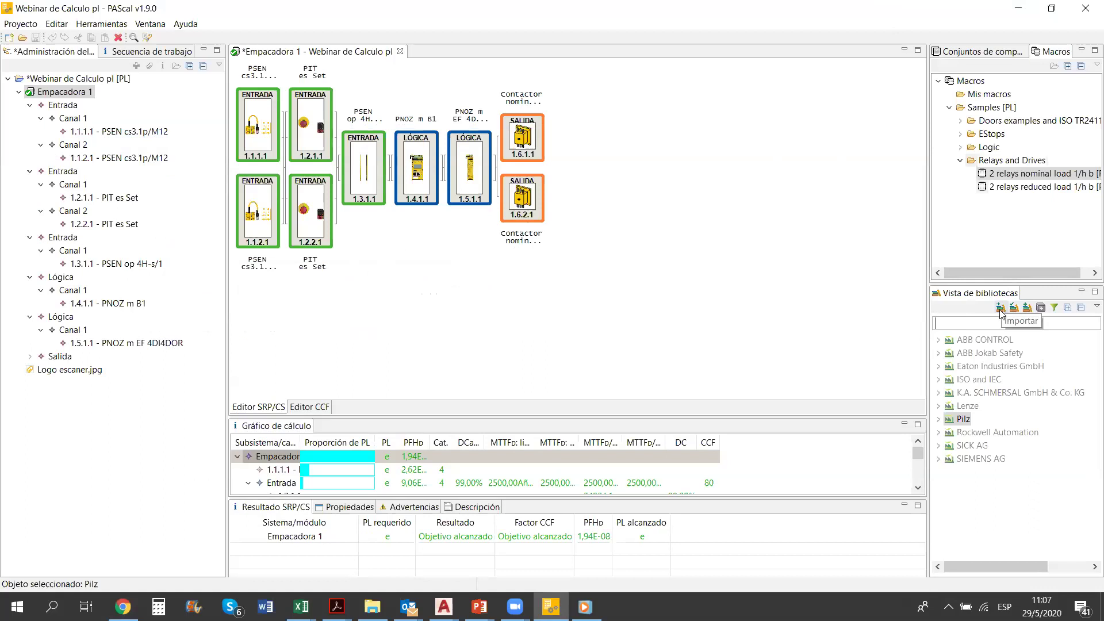
pyautogui.click(1000, 311)
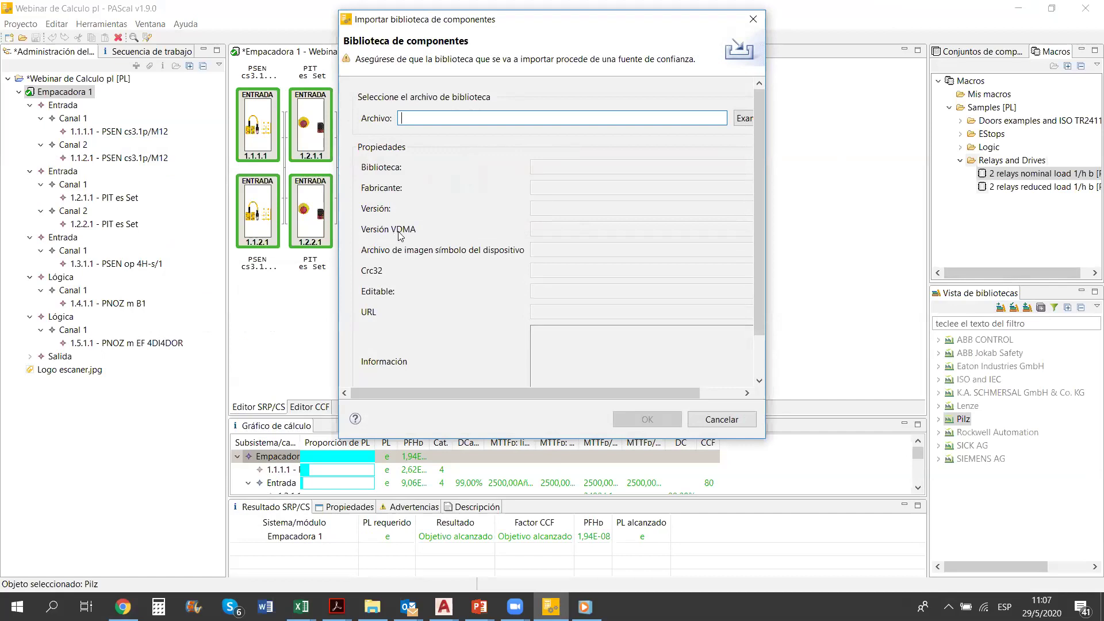
pyautogui.click(743, 118)
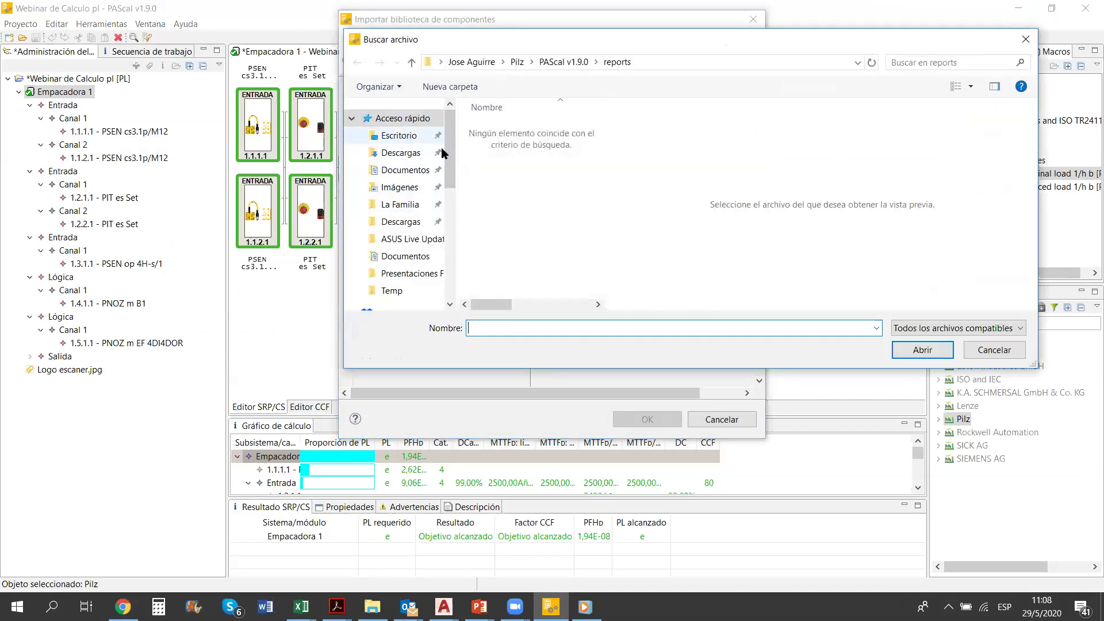
pyautogui.click(426, 221)
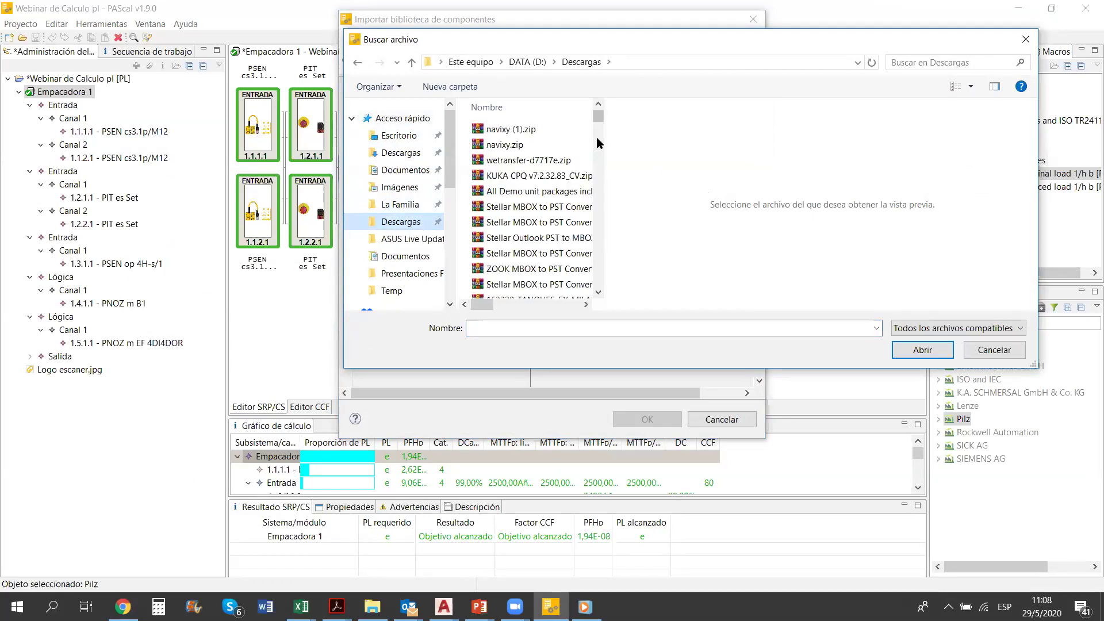
pyautogui.click(975, 65)
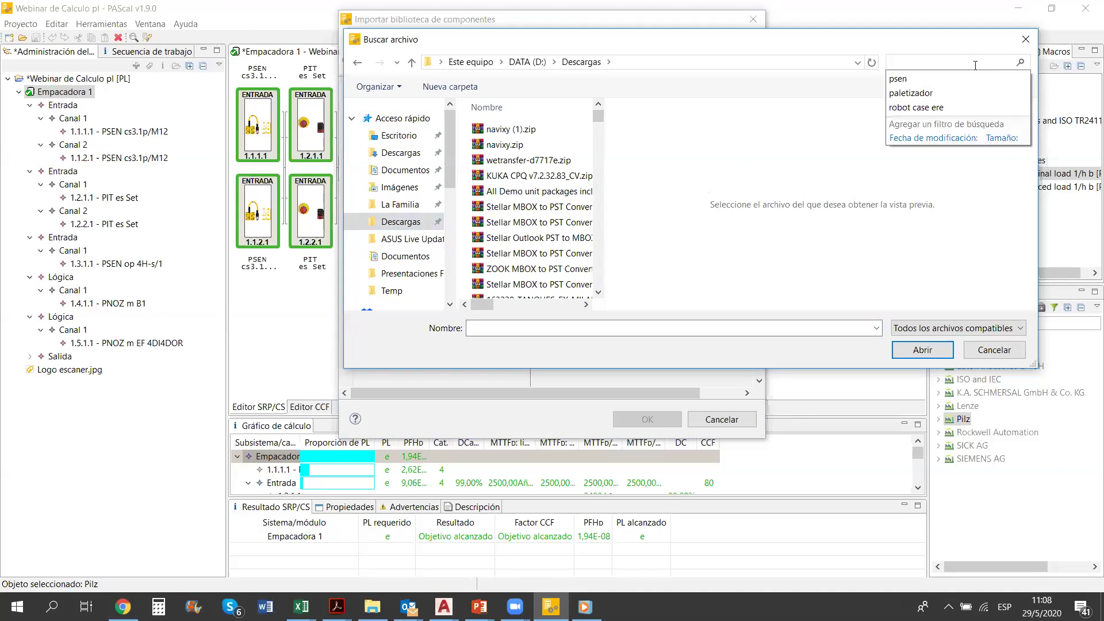
pyautogui.write('vdma')
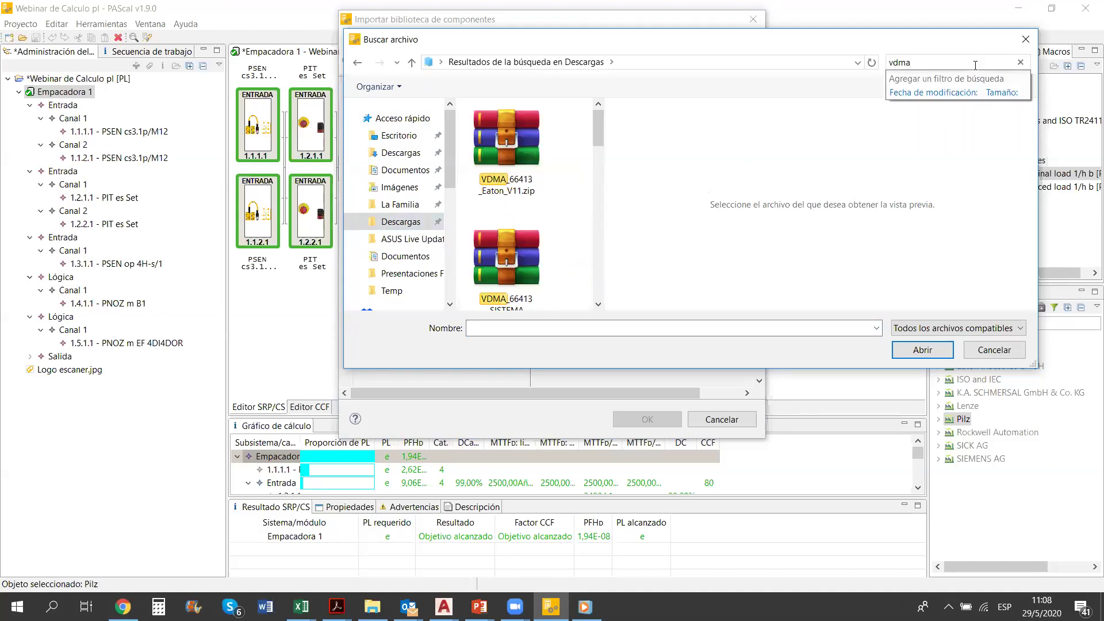
# Load Siemens_SafetyIntegrated_1.1.11.zip into the library import, review its properties, and cancel the import
pyautogui.moveTo(604, 186); pyautogui.dragTo(780, 185)
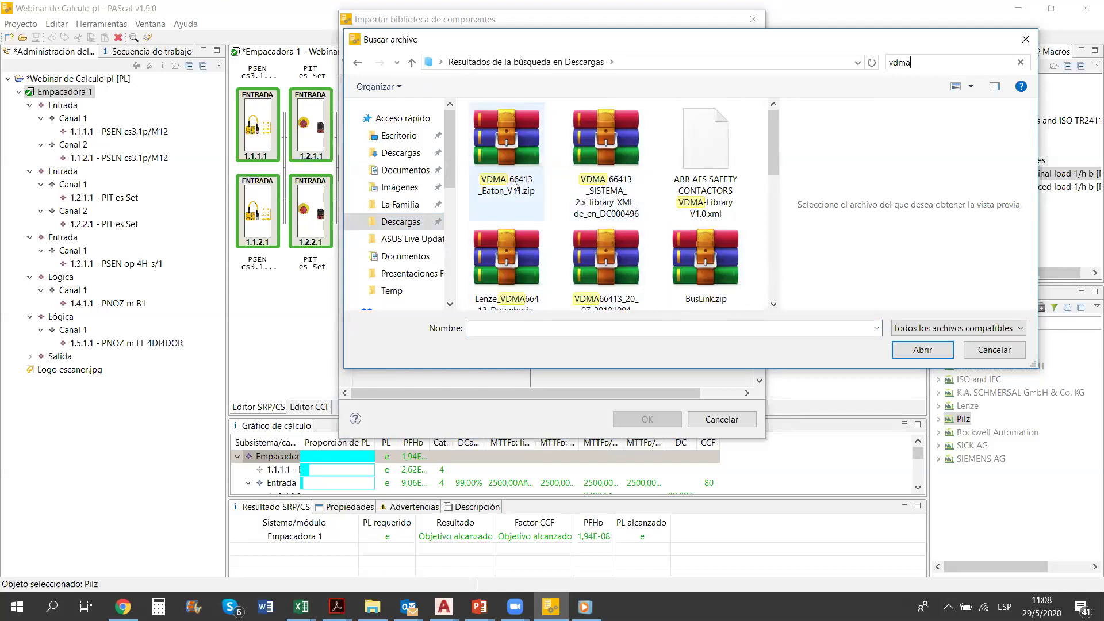
pyautogui.click(774, 305)
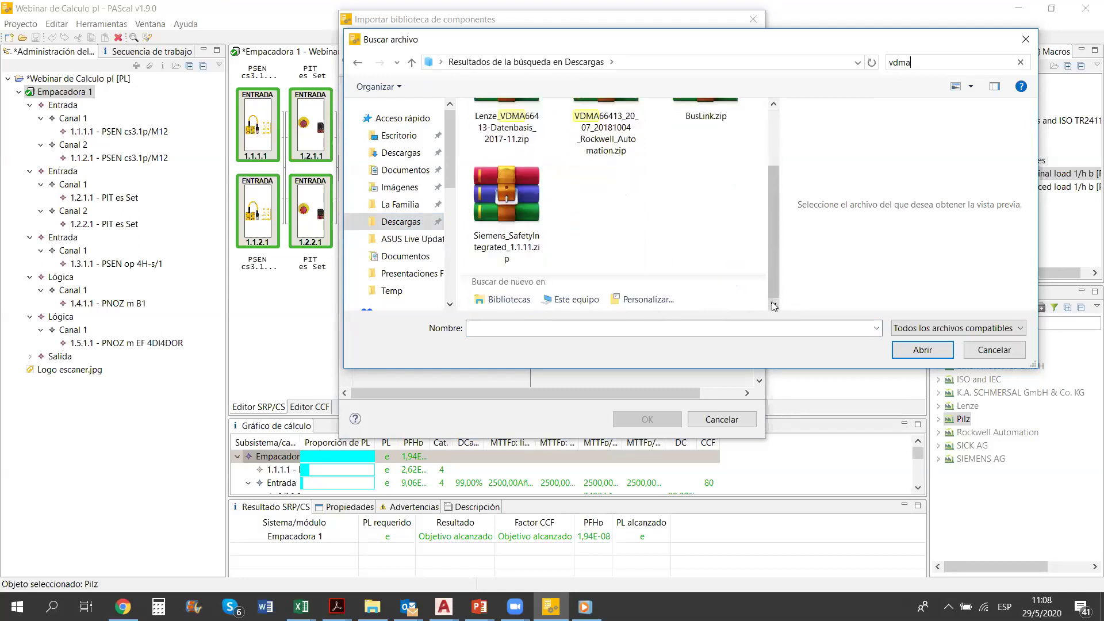
pyautogui.click(489, 192)
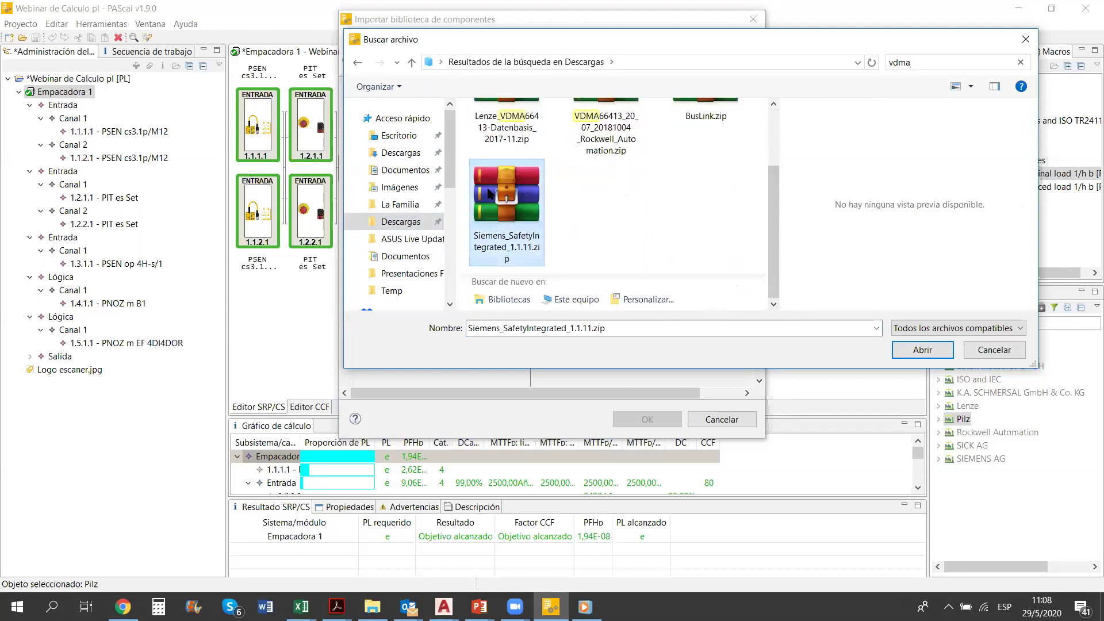
pyautogui.click(932, 354)
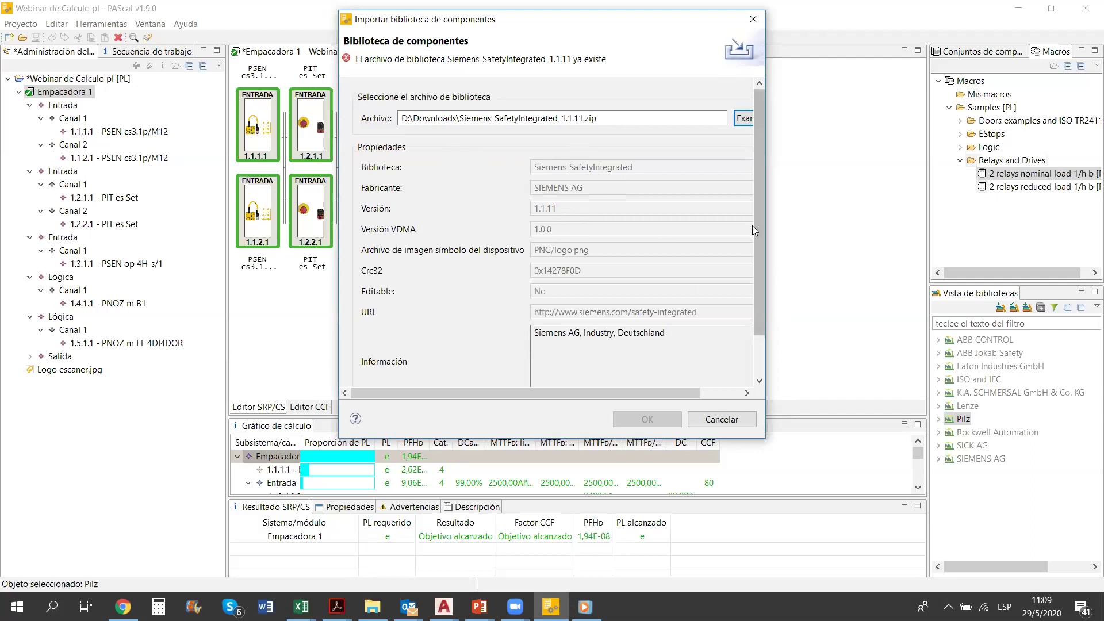
pyautogui.moveTo(755, 243); pyautogui.dragTo(756, 299)
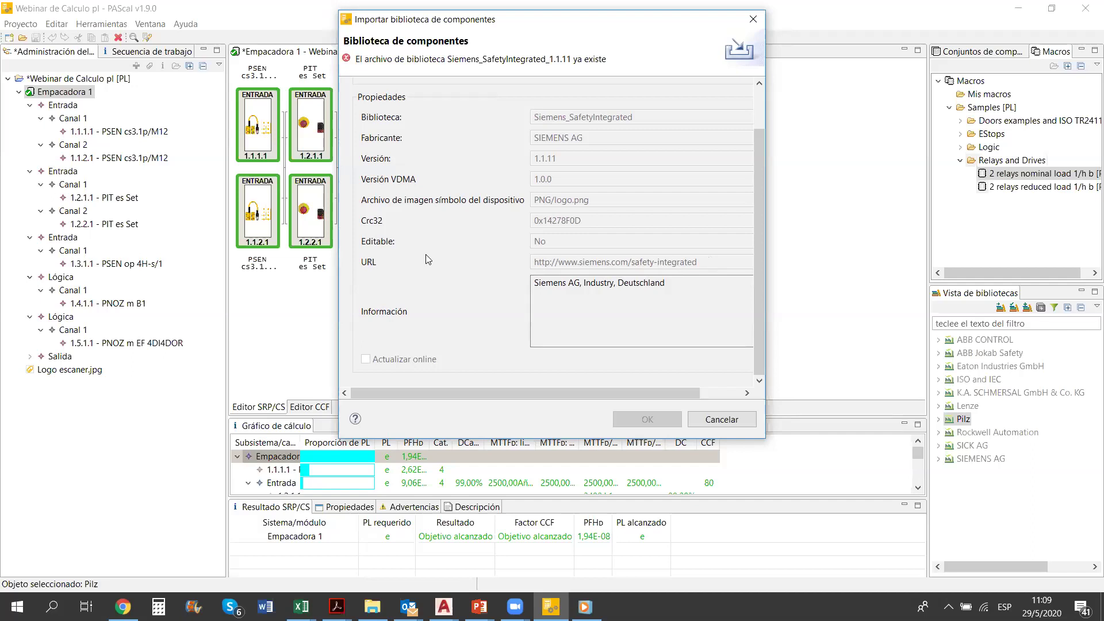
pyautogui.moveTo(759, 166); pyautogui.dragTo(758, 115)
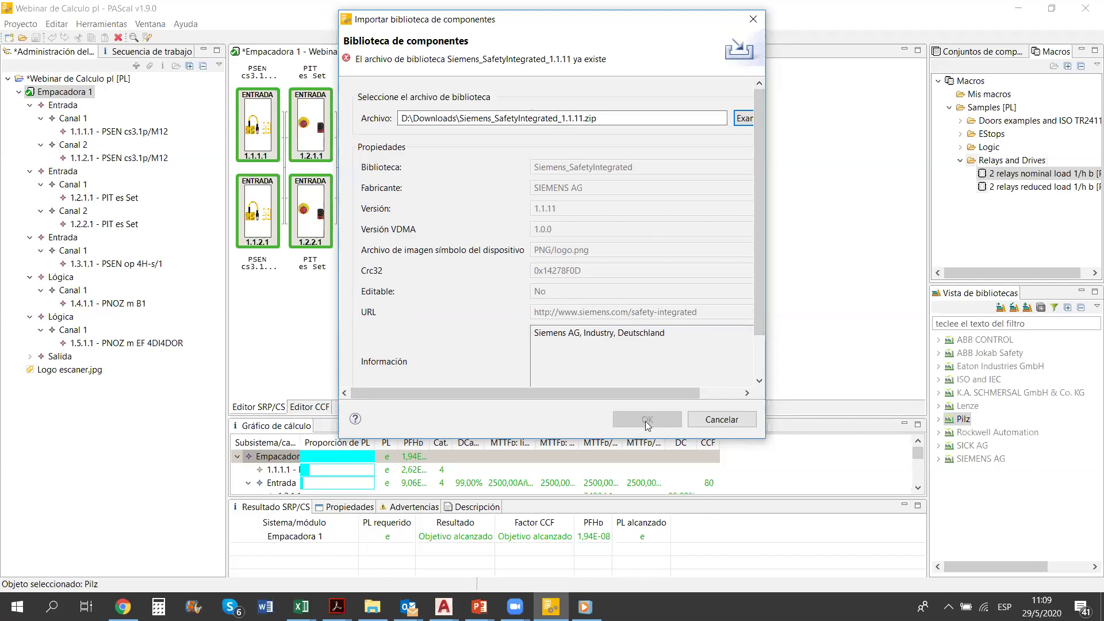
pyautogui.click(706, 427)
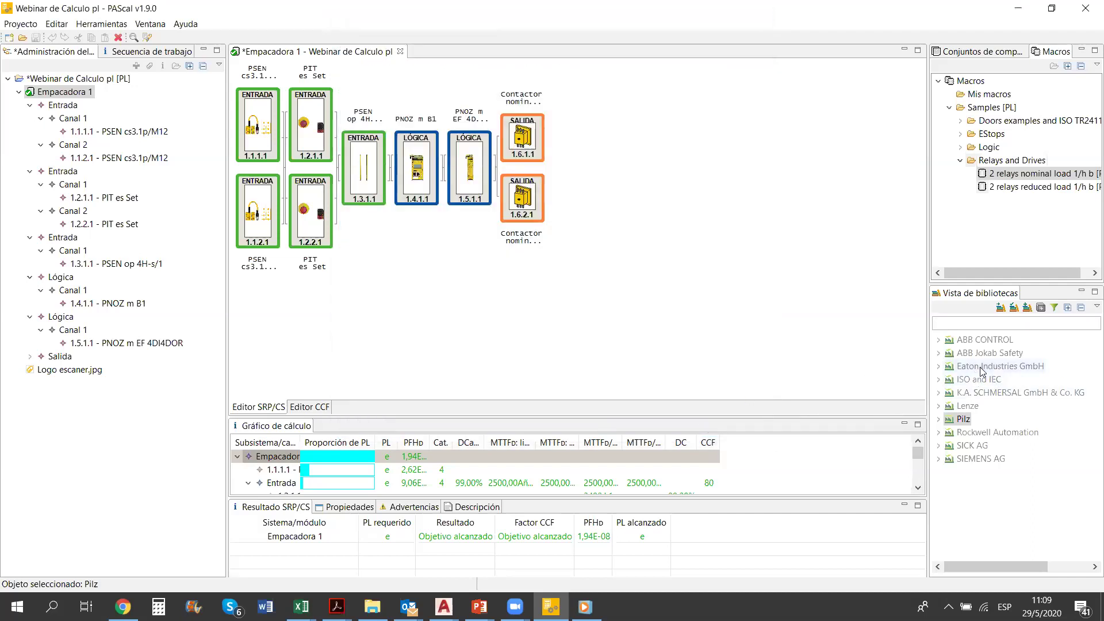
# Find the HT 8 EMERGENCY STOP pushbutton among the SINUMERIK handheld unit inputs in Siemens_SafetyIntegrated and place it in the Empacadora 1 diagram
pyautogui.click(939, 459)
pyautogui.click(948, 472)
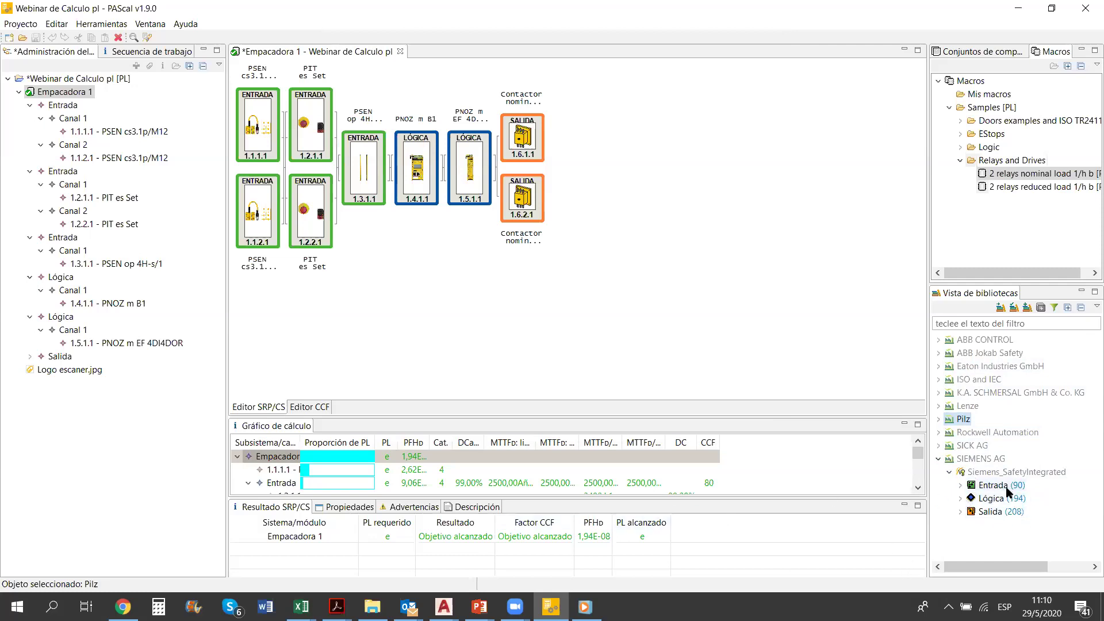
pyautogui.click(964, 488)
pyautogui.scroll(-1, 1086, 452)
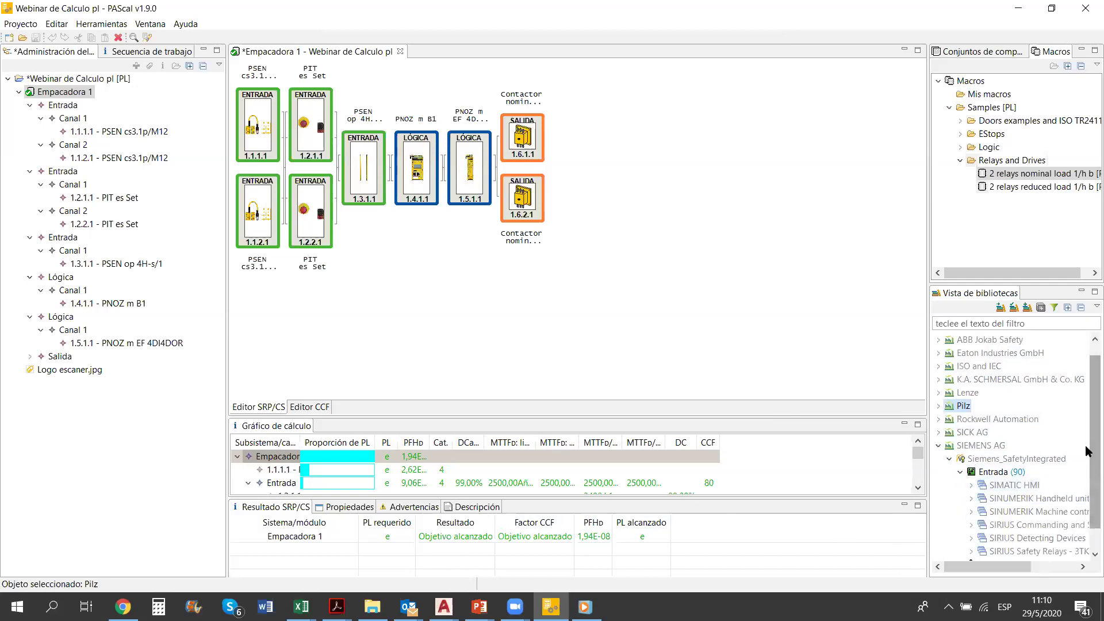
pyautogui.scroll(-2, 1087, 449)
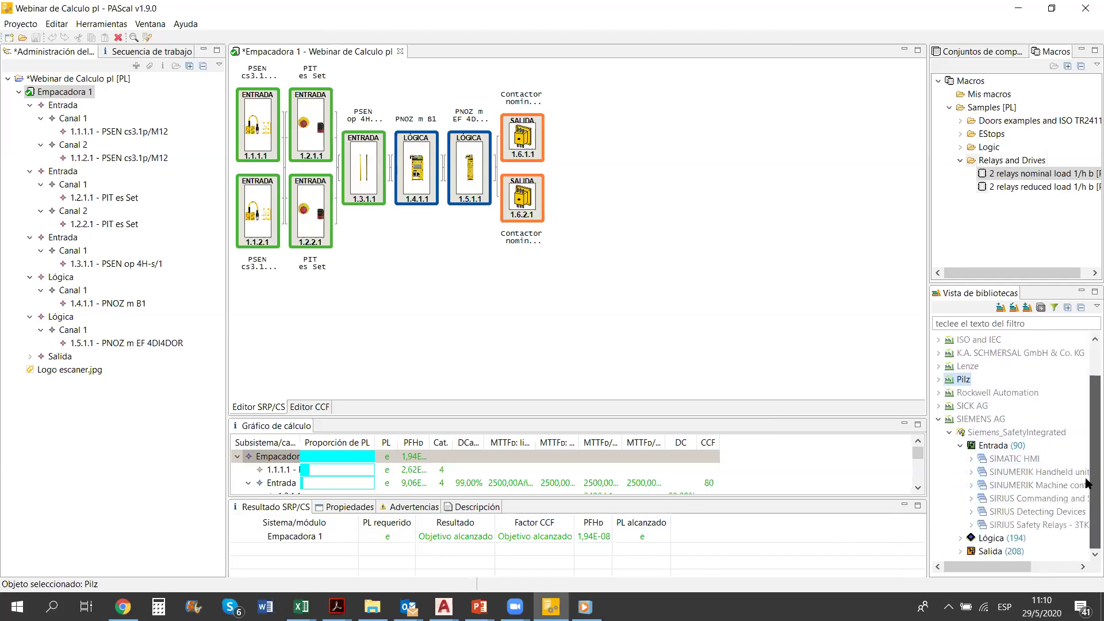
pyautogui.click(970, 472)
pyautogui.click(983, 447)
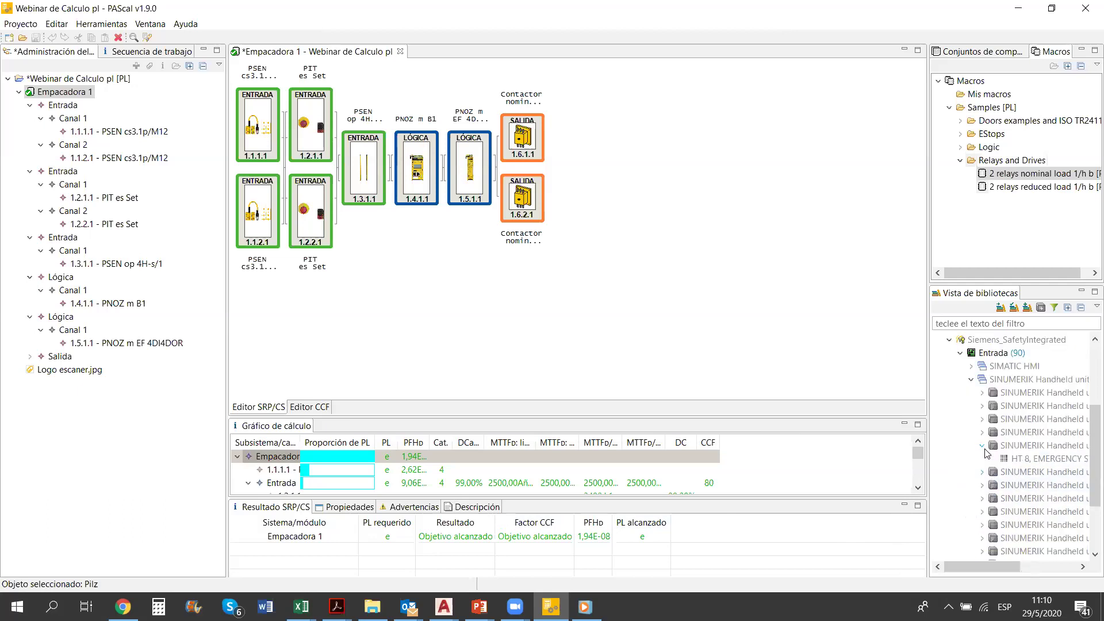
pyautogui.moveTo(1022, 458); pyautogui.dragTo(620, 197)
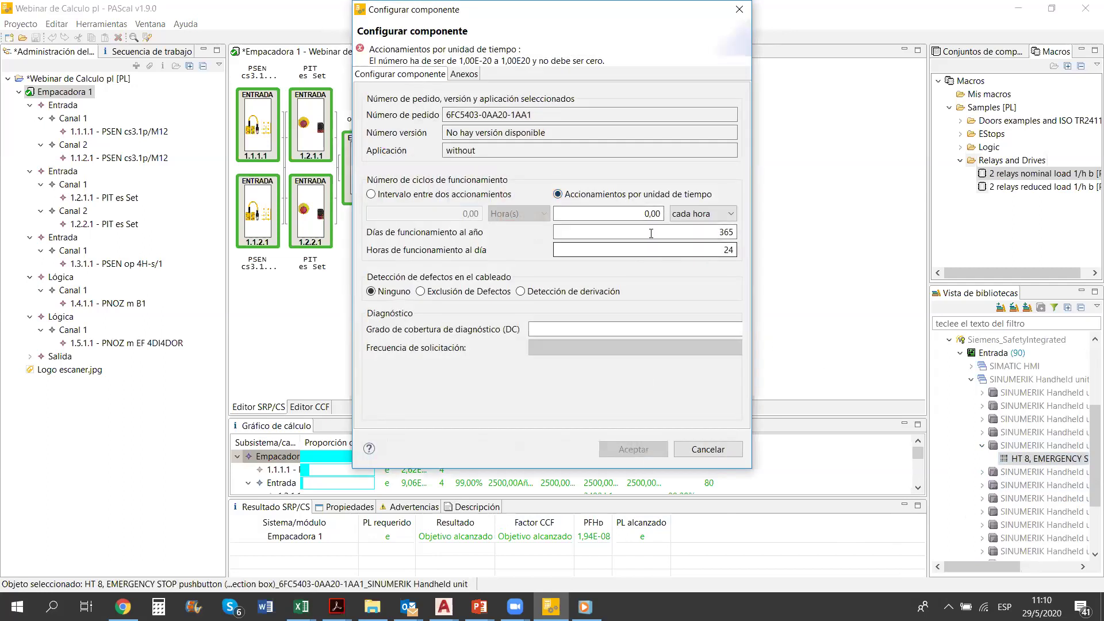
# Configure the HT 8 EMERGENCY STOP pushbutton with 4 actuations per month and accept the component configuration
pyautogui.click(647, 213)
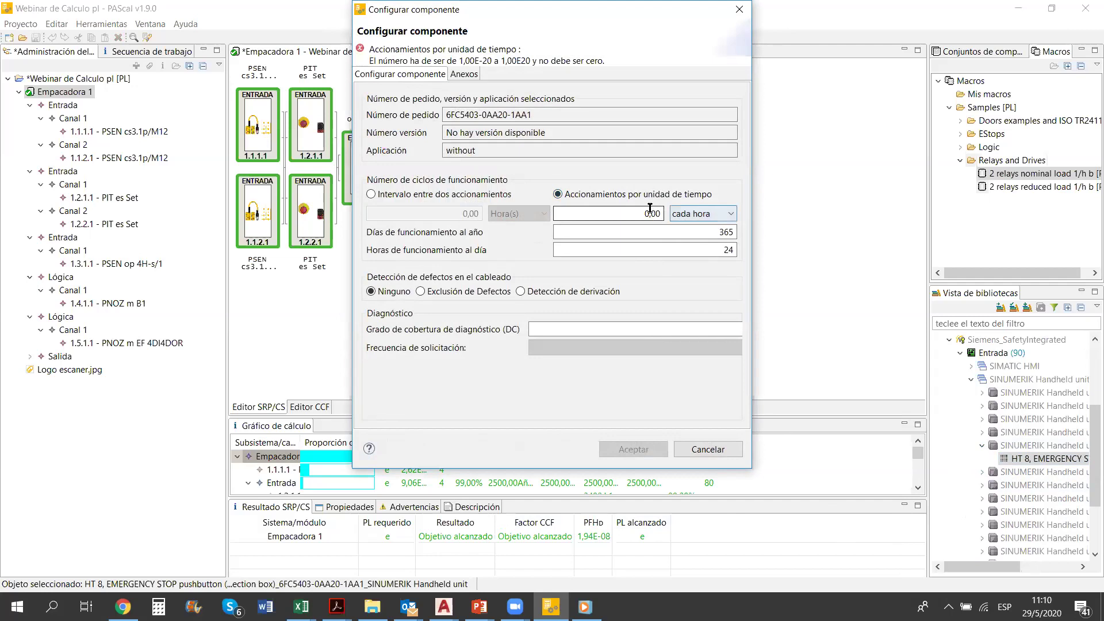
pyautogui.write('4')
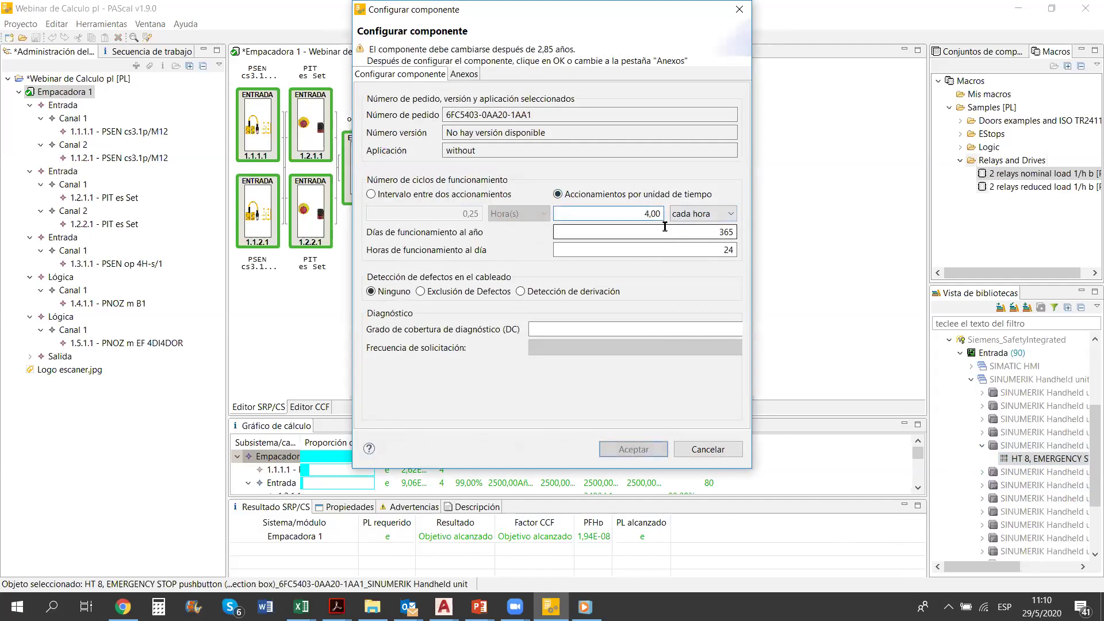
pyautogui.click(696, 214)
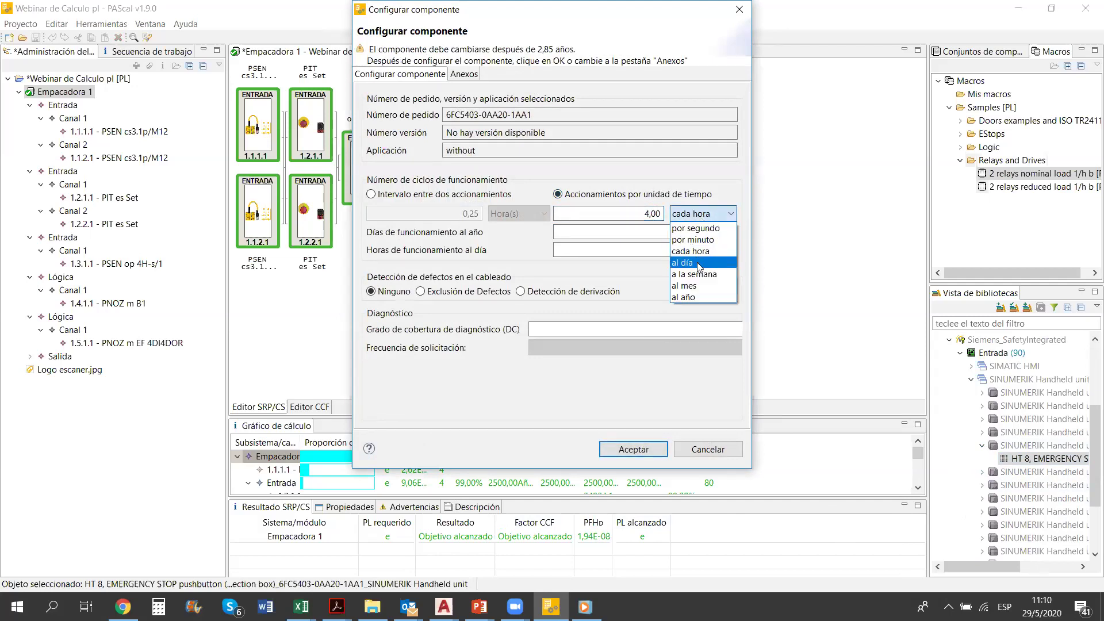
pyautogui.click(696, 286)
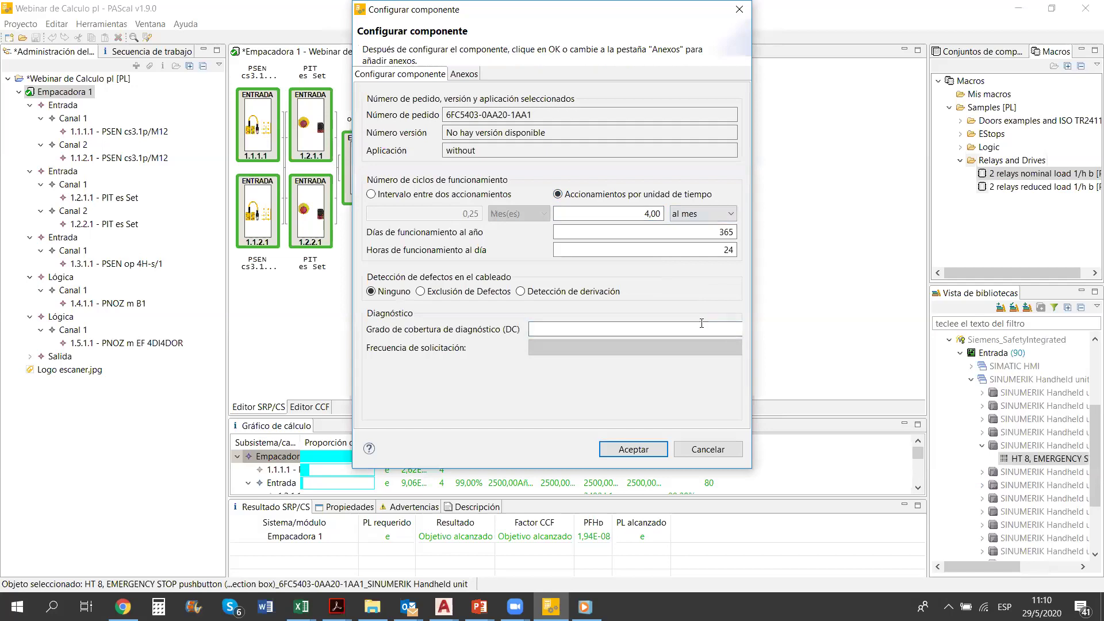
pyautogui.write('99')
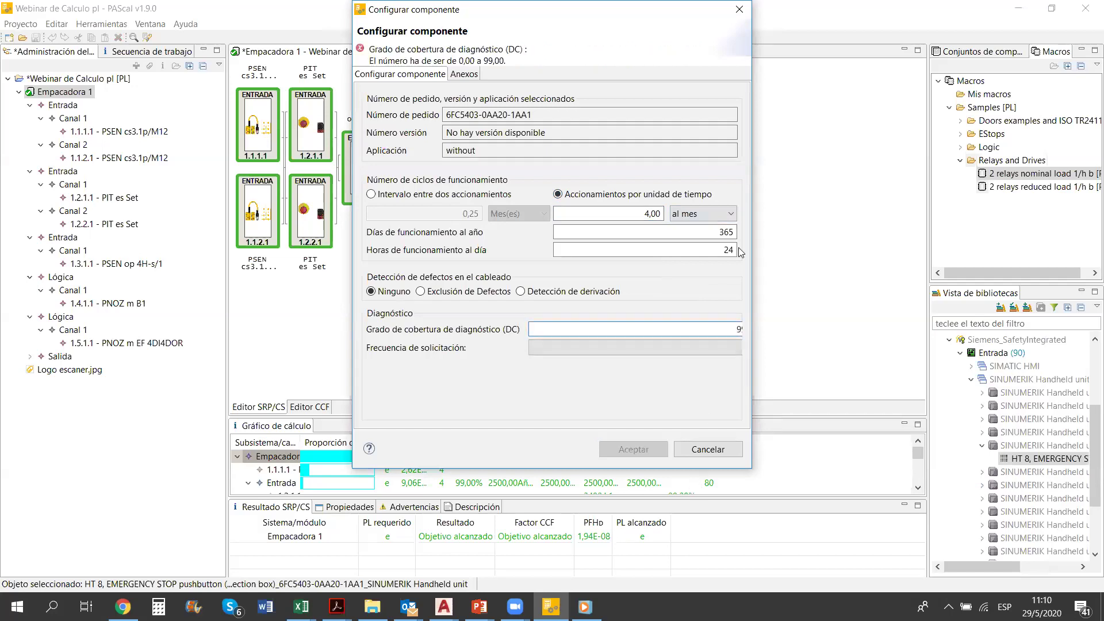
pyautogui.press('BackSpace')
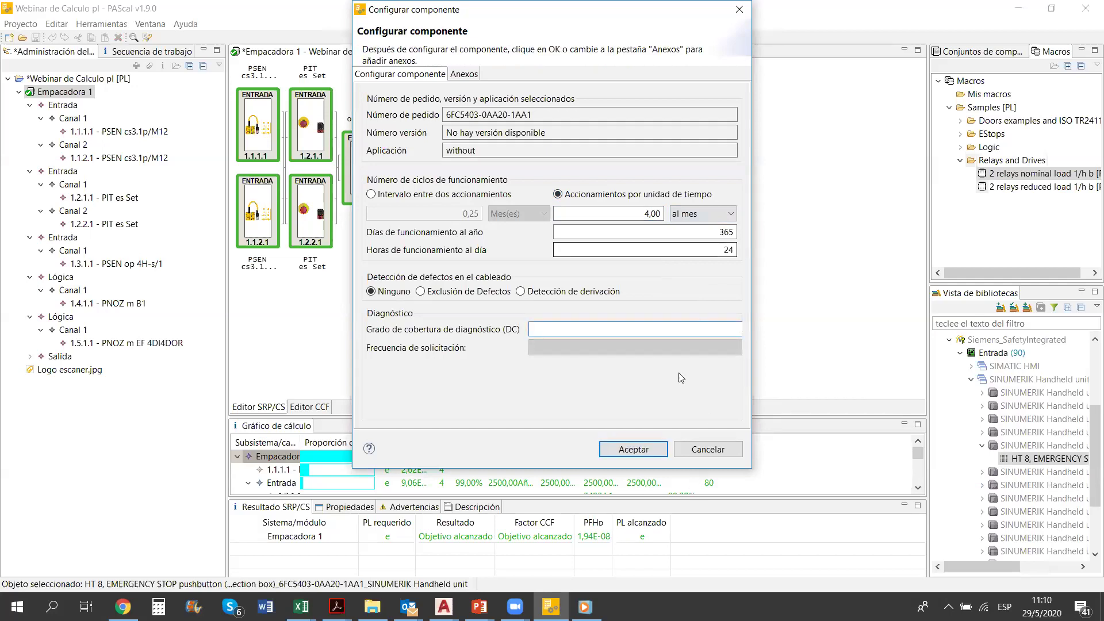
pyautogui.click(635, 454)
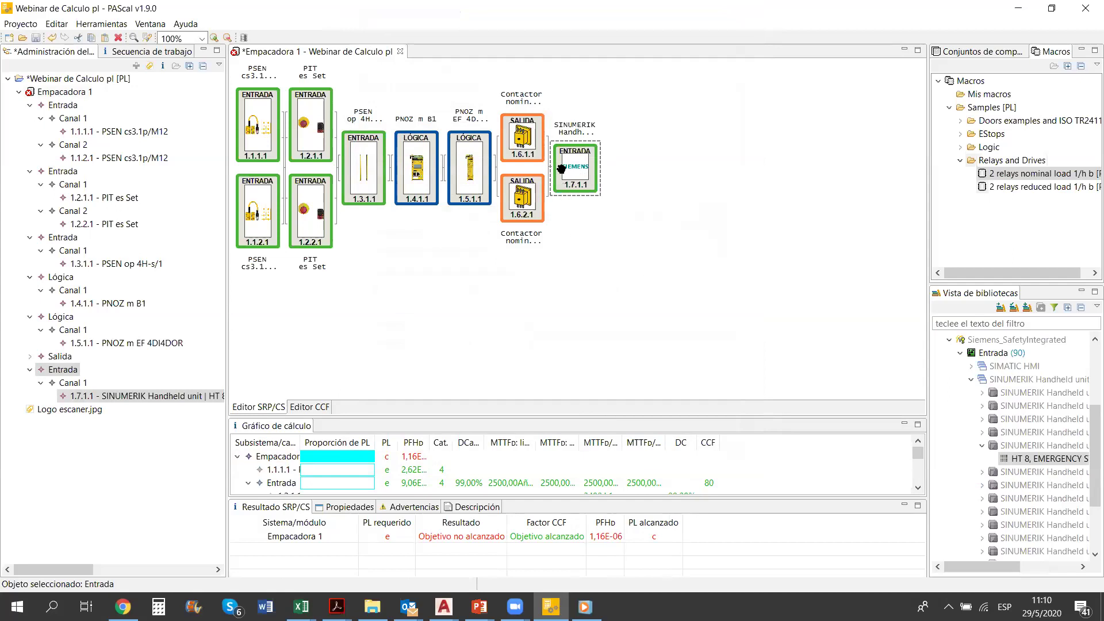
# Delete the SINUMERIK handheld unit component from the end of the Empacadora 1 diagram
pyautogui.click(568, 172)
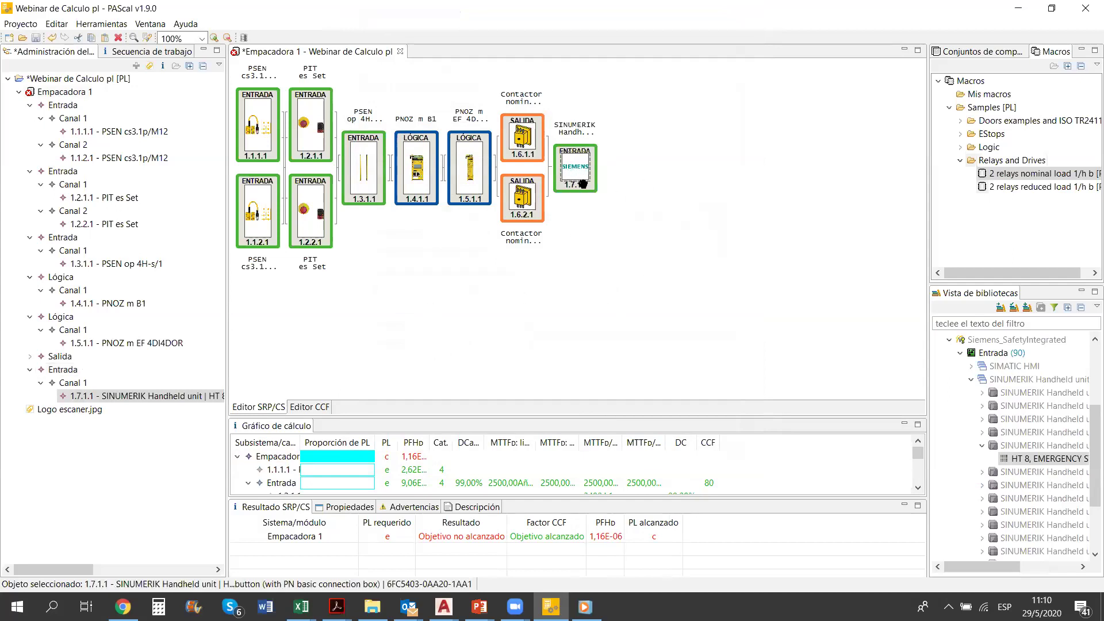
pyautogui.click(584, 184)
pyautogui.press('Delete')
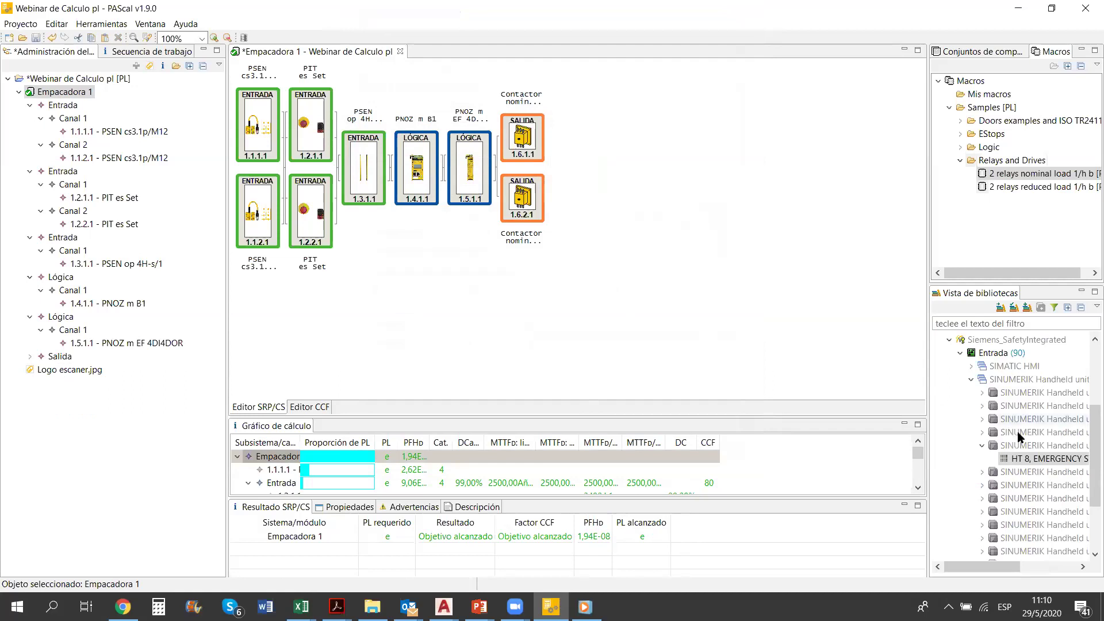
# Collapse the Siemens_SafetyIntegrated library and switch to manual del escaner.pdf in Acrobat to view the safety characteristics in section 13.1
pyautogui.click(951, 340)
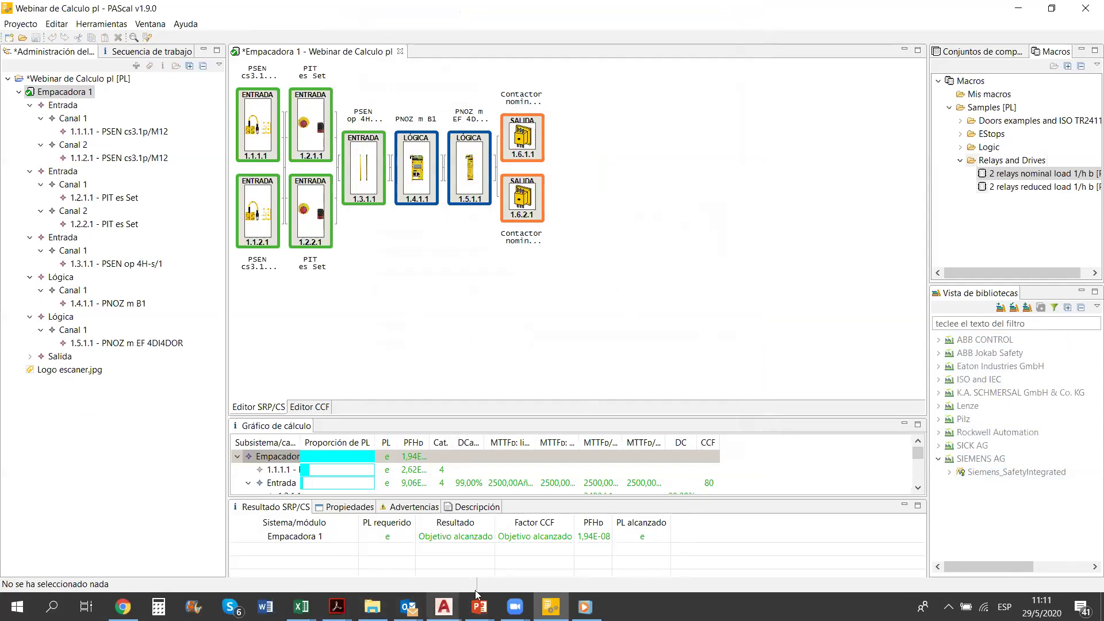
pyautogui.moveTo(336, 607)
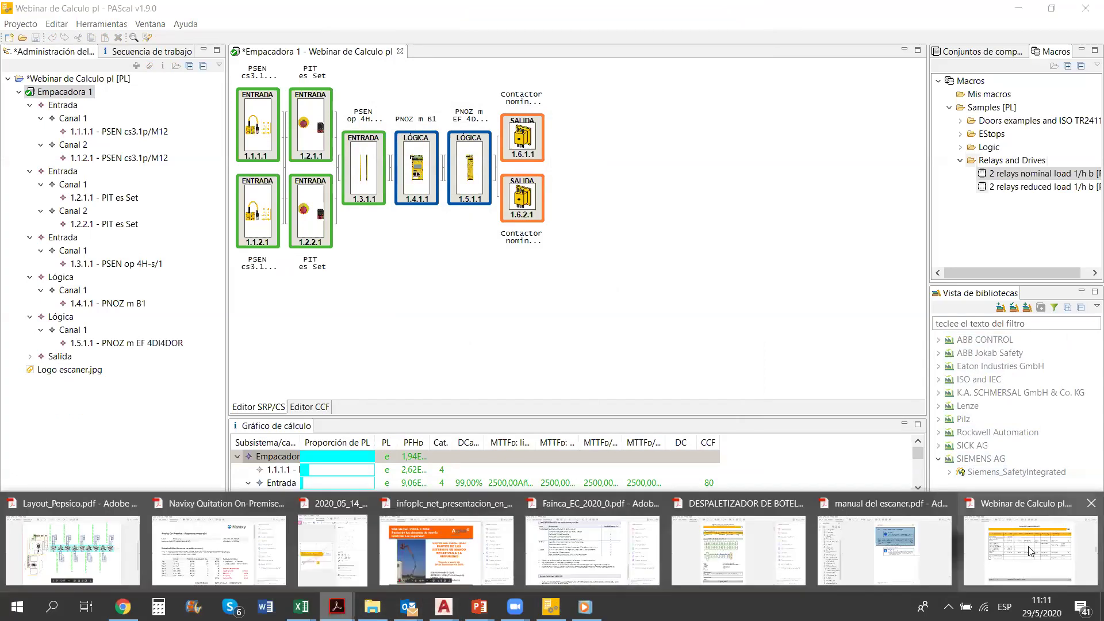
pyautogui.click(897, 555)
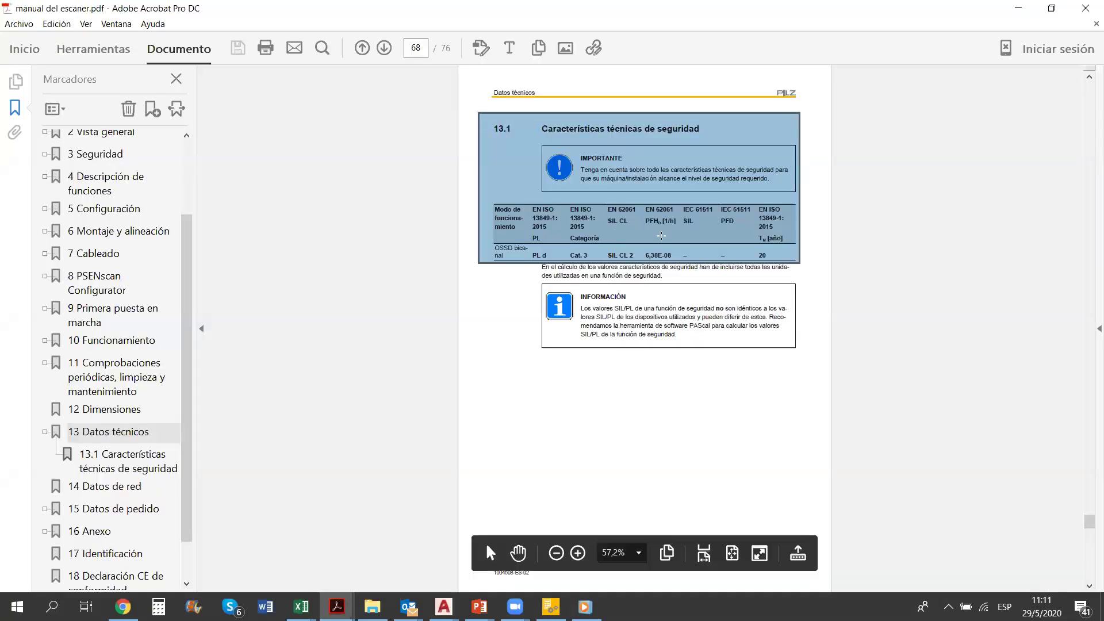
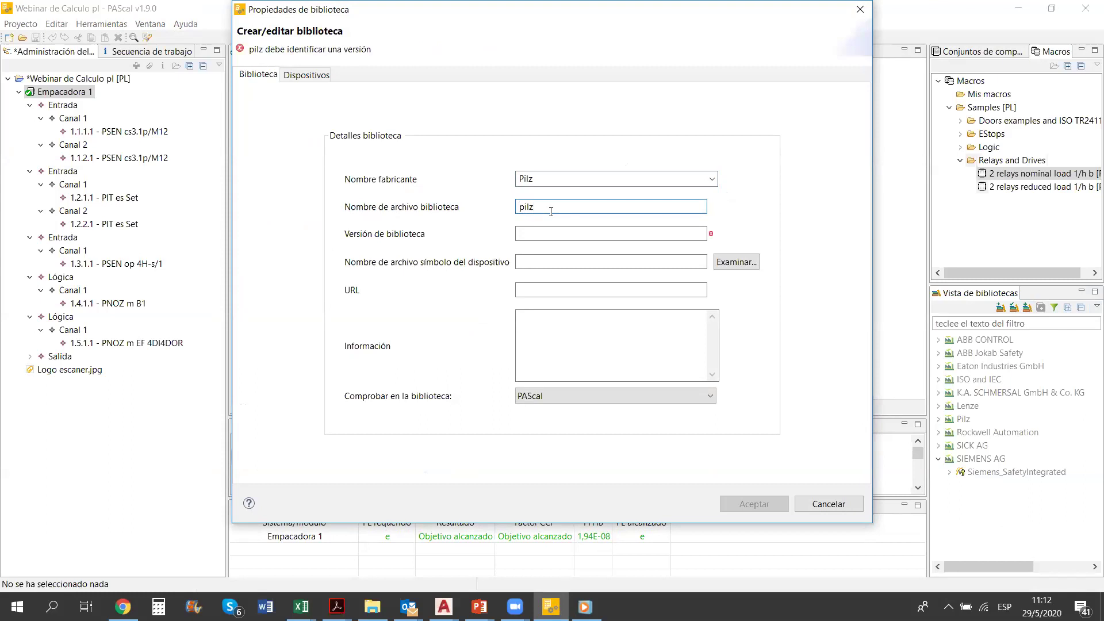
# Set the new Pilz library's file name to Elementos and its version to 1.0
pyautogui.moveTo(540, 206); pyautogui.dragTo(511, 207)
pyautogui.click(545, 208)
pyautogui.press('BackSpace')
pyautogui.press('BackSpace')
pyautogui.press('BackSpace')
pyautogui.press('BackSpace')
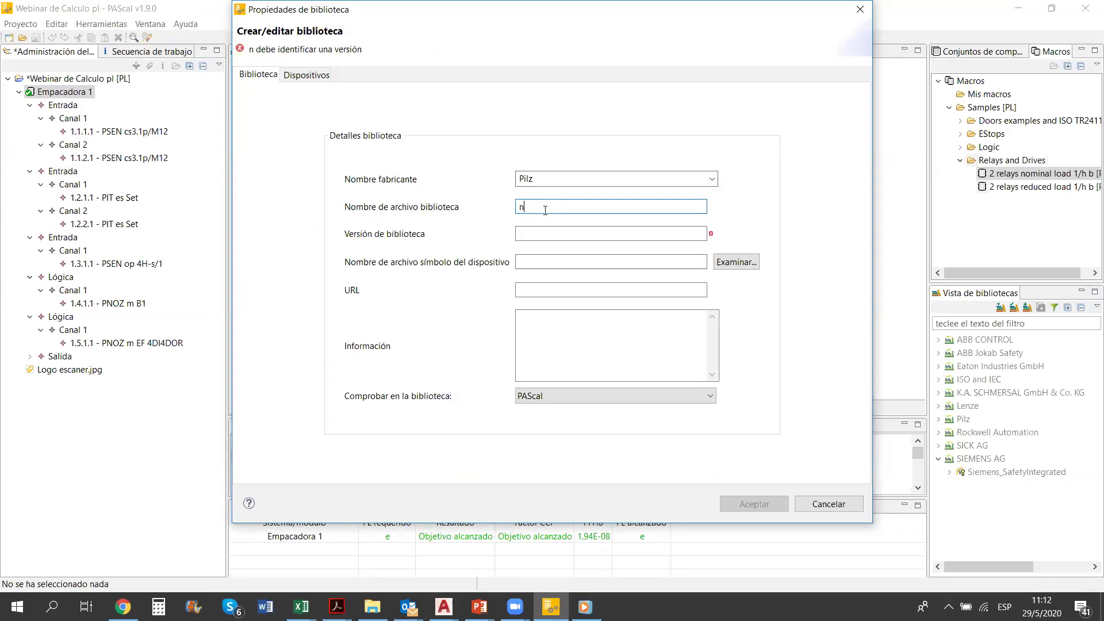
pyautogui.write('El')
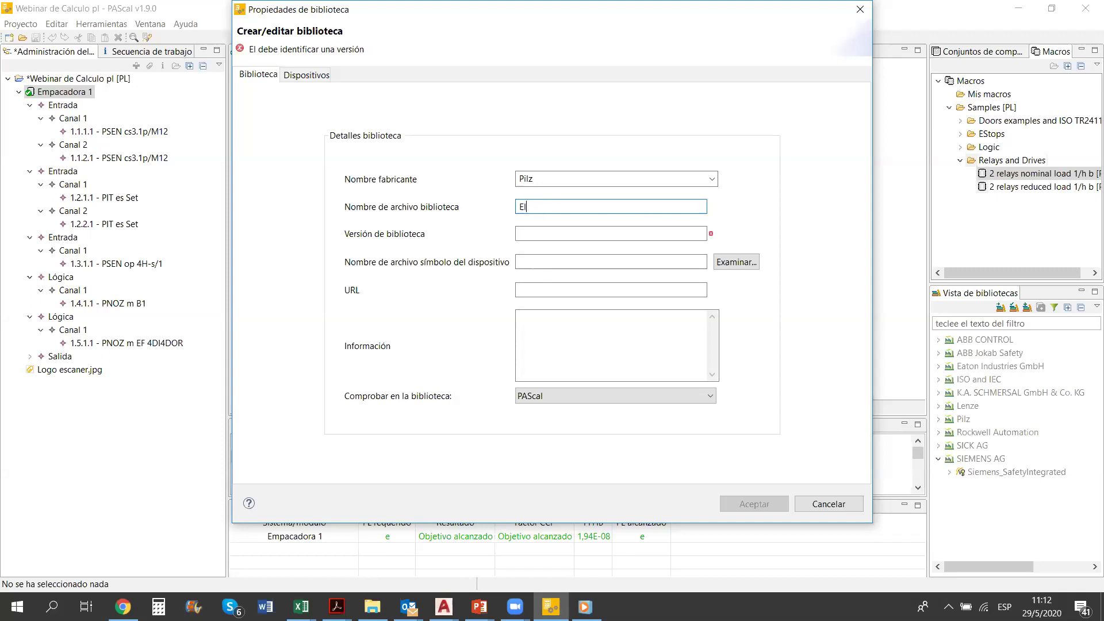
pyautogui.write('ementos')
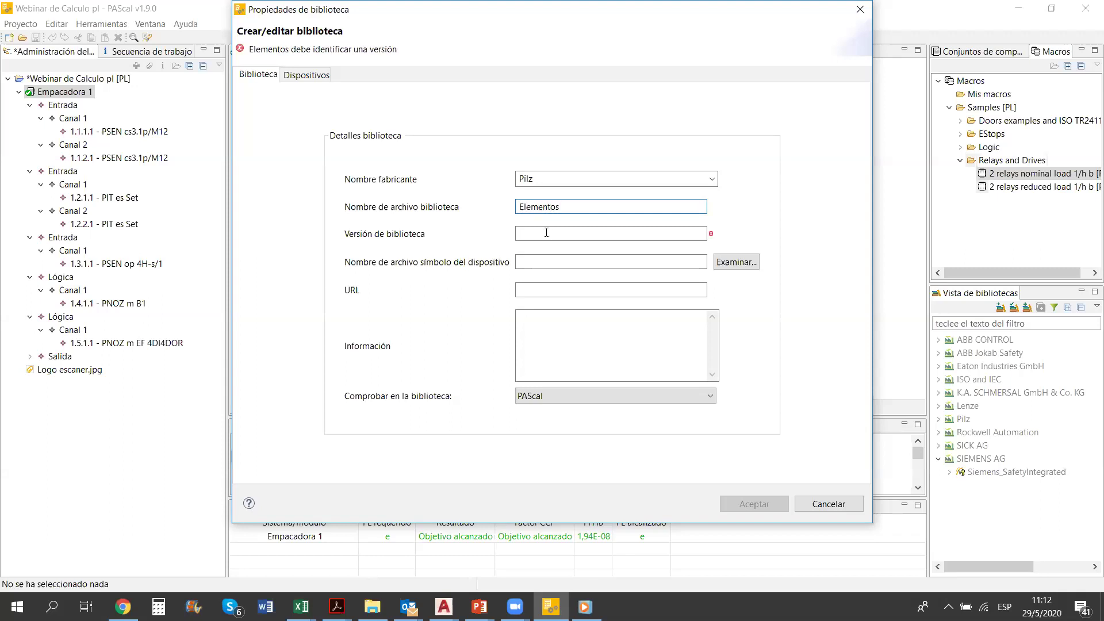
pyautogui.click(555, 231)
pyautogui.write('1.0')
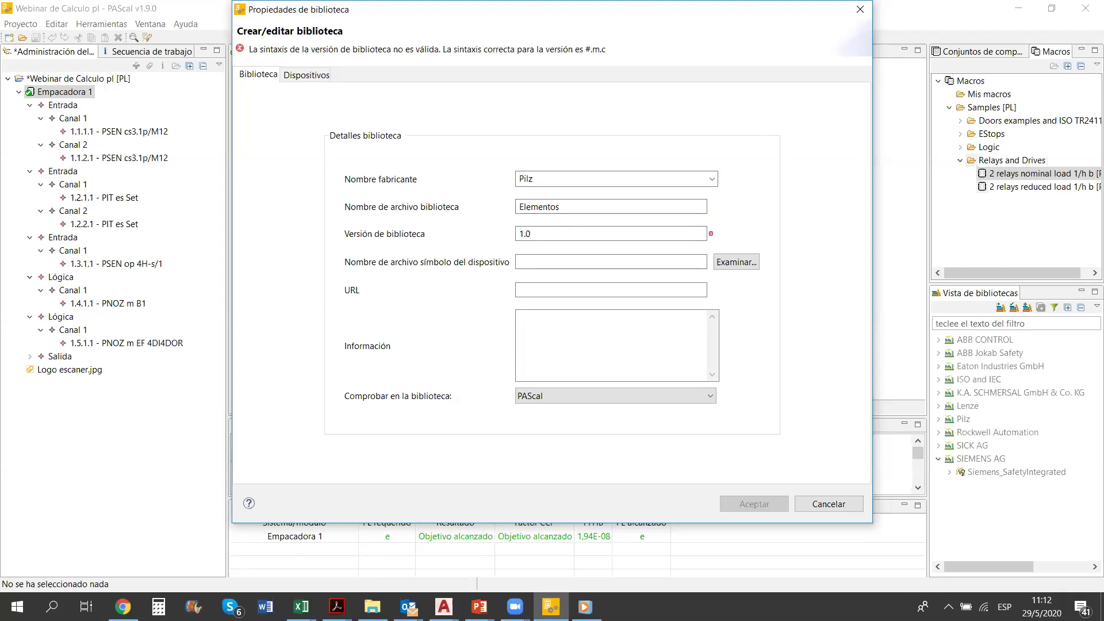
# Assign logo pilz.png from the Descargas folder on drive D as the library's device symbol file
pyautogui.click(589, 262)
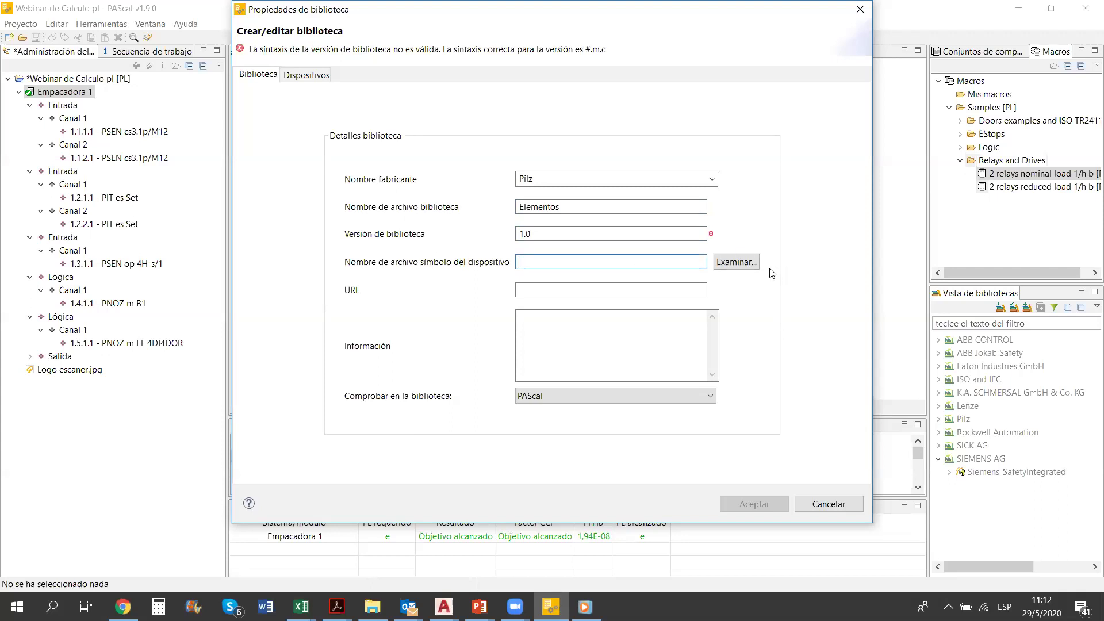
pyautogui.click(737, 265)
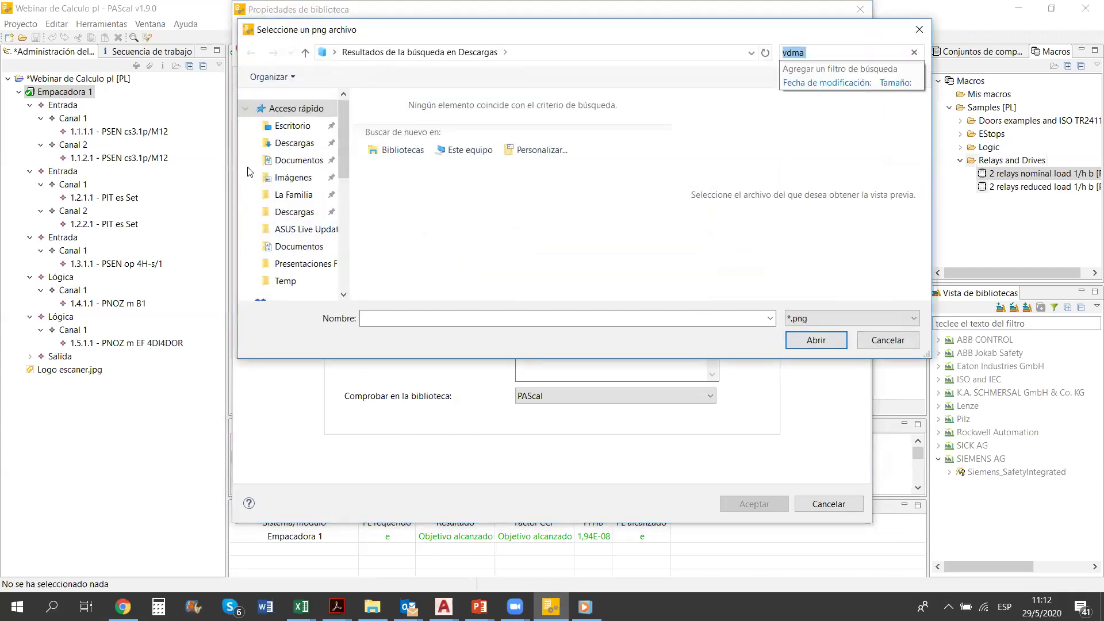
pyautogui.click(294, 127)
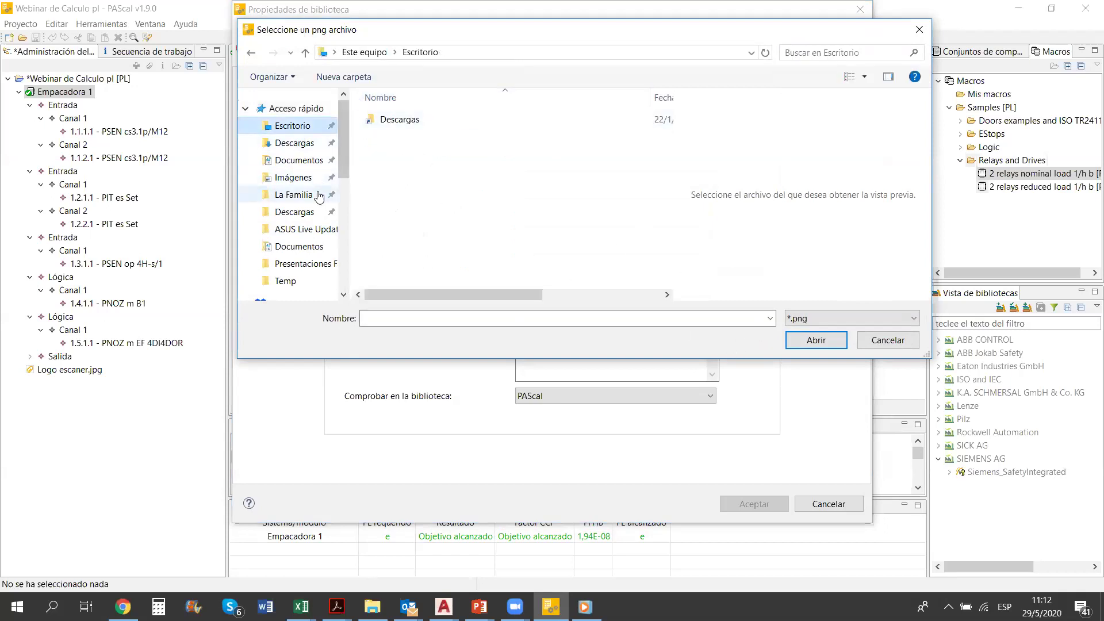
pyautogui.click(297, 214)
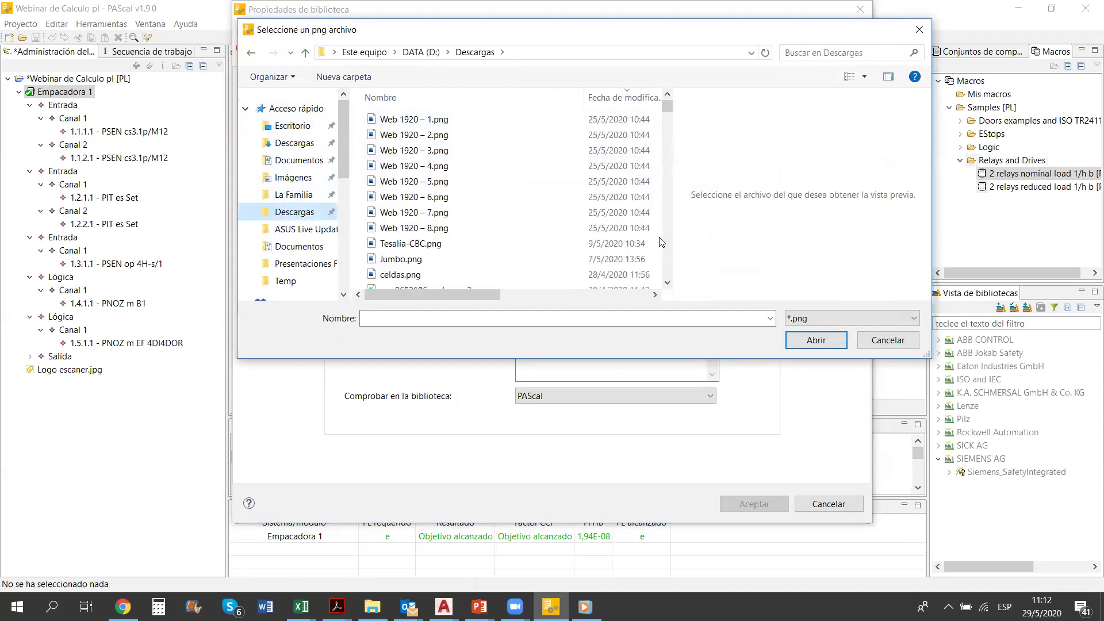
pyautogui.click(668, 282)
pyautogui.click(667, 282)
pyautogui.click(667, 282)
pyautogui.click(667, 282)
pyautogui.click(668, 283)
pyautogui.click(668, 283)
pyautogui.click(668, 283)
pyautogui.click(667, 282)
pyautogui.click(667, 282)
pyautogui.click(667, 282)
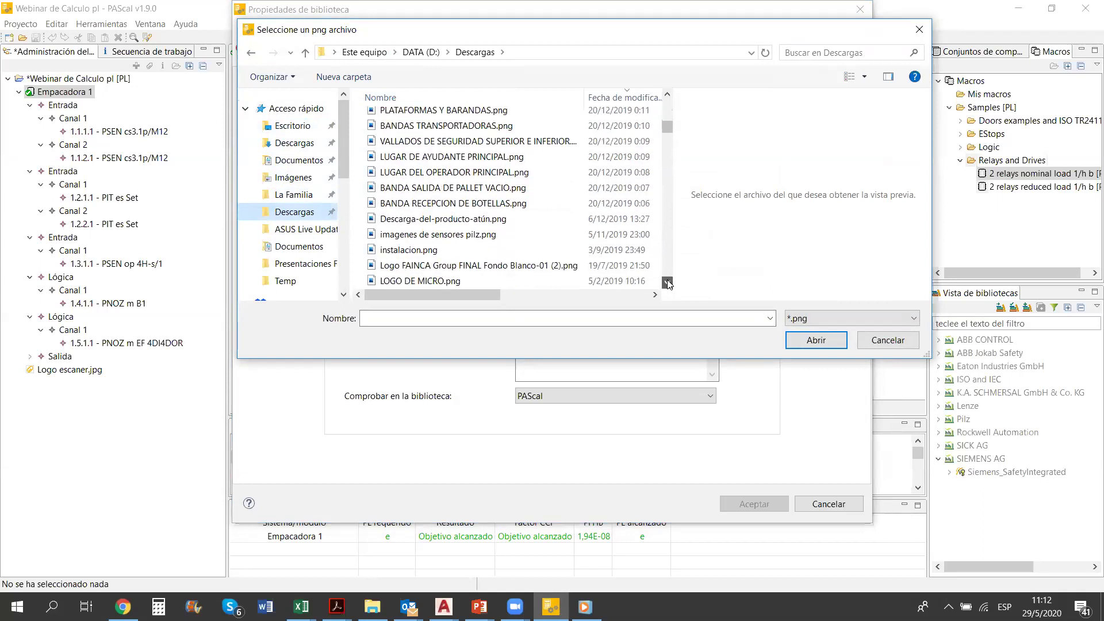
pyautogui.click(667, 282)
pyautogui.click(667, 282)
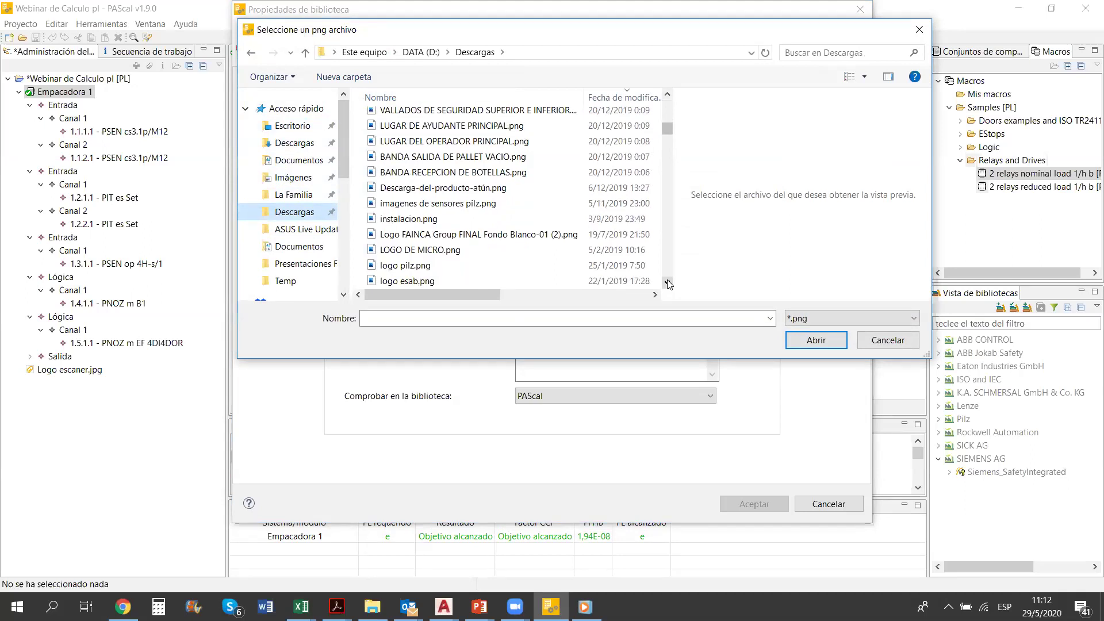
pyautogui.click(667, 282)
pyautogui.click(432, 251)
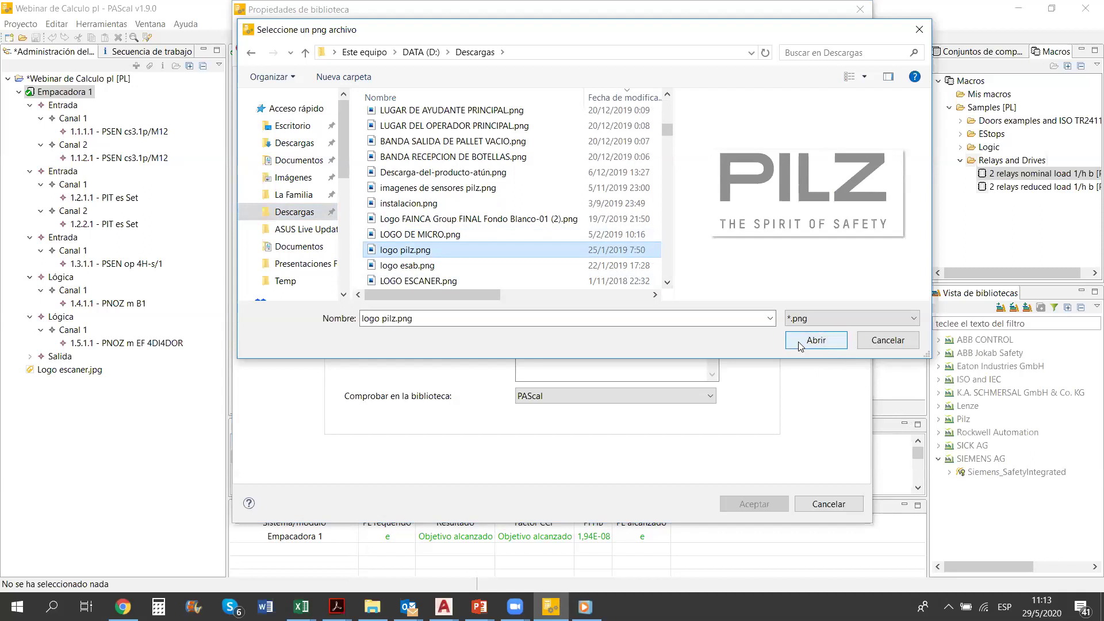
pyautogui.click(809, 322)
pyautogui.click(809, 322)
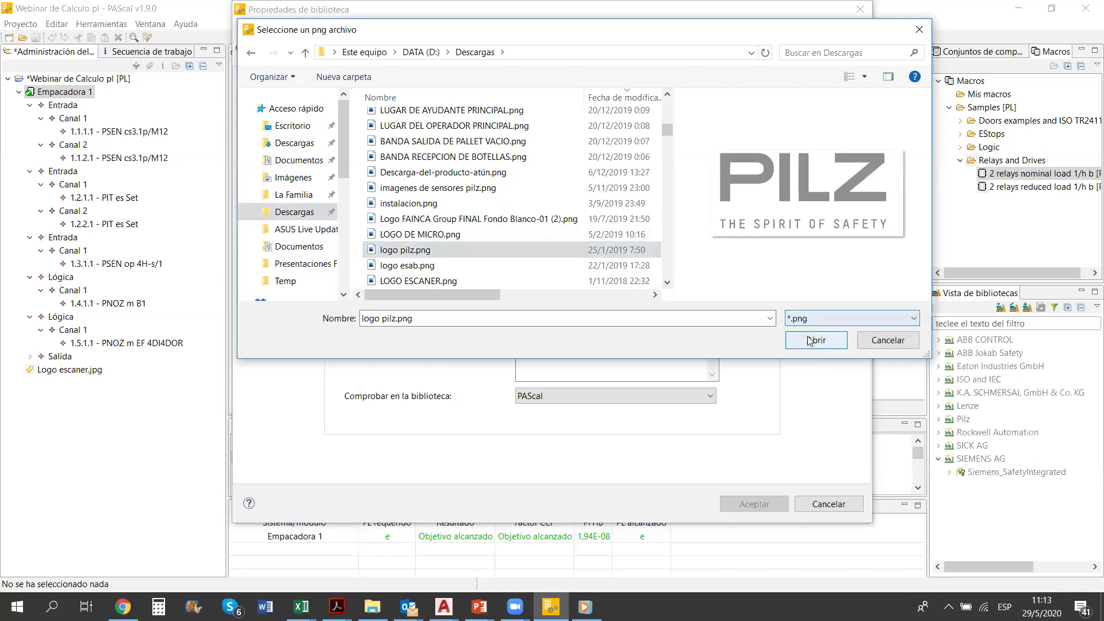
pyautogui.click(810, 340)
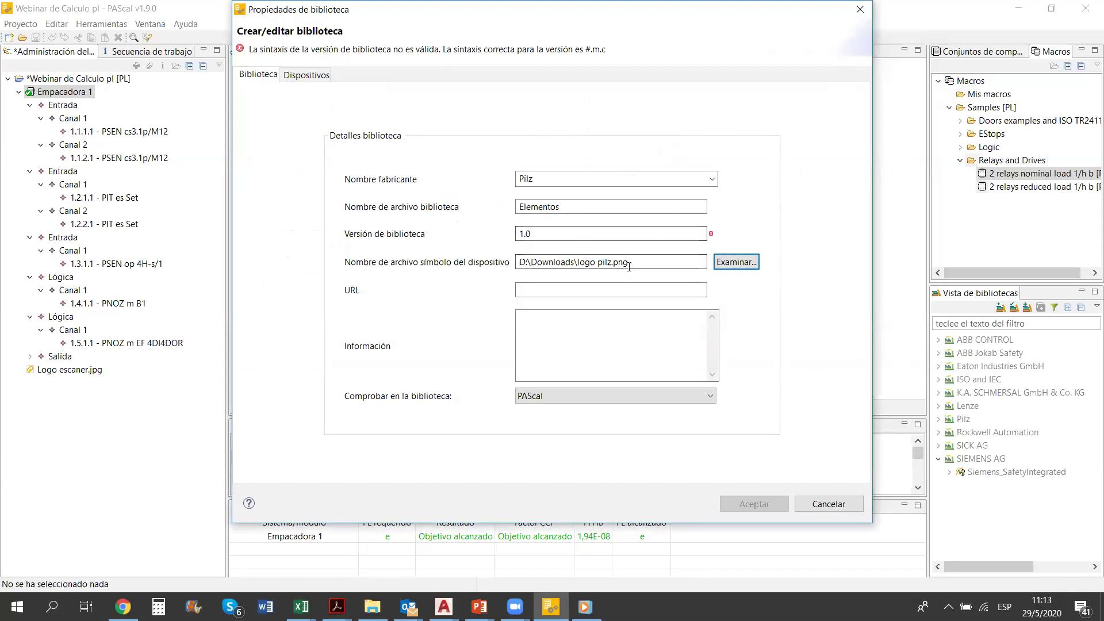
pyautogui.click(581, 289)
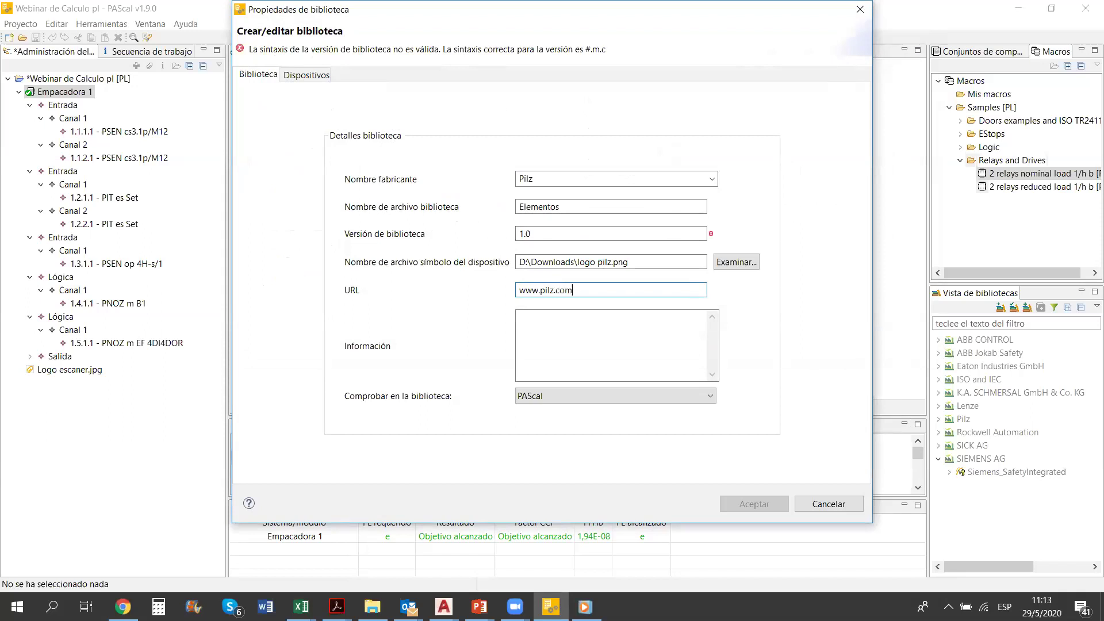
pyautogui.click(579, 335)
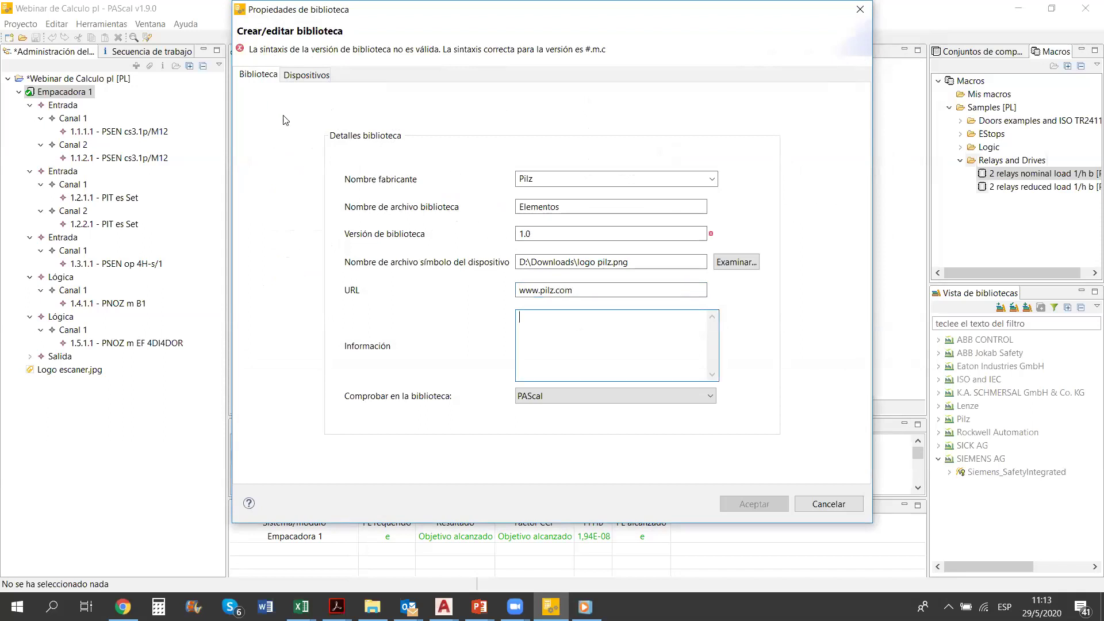
# Add a device to the Elementos library, name it Escaner 2D, and fill in its order number
pyautogui.click(315, 79)
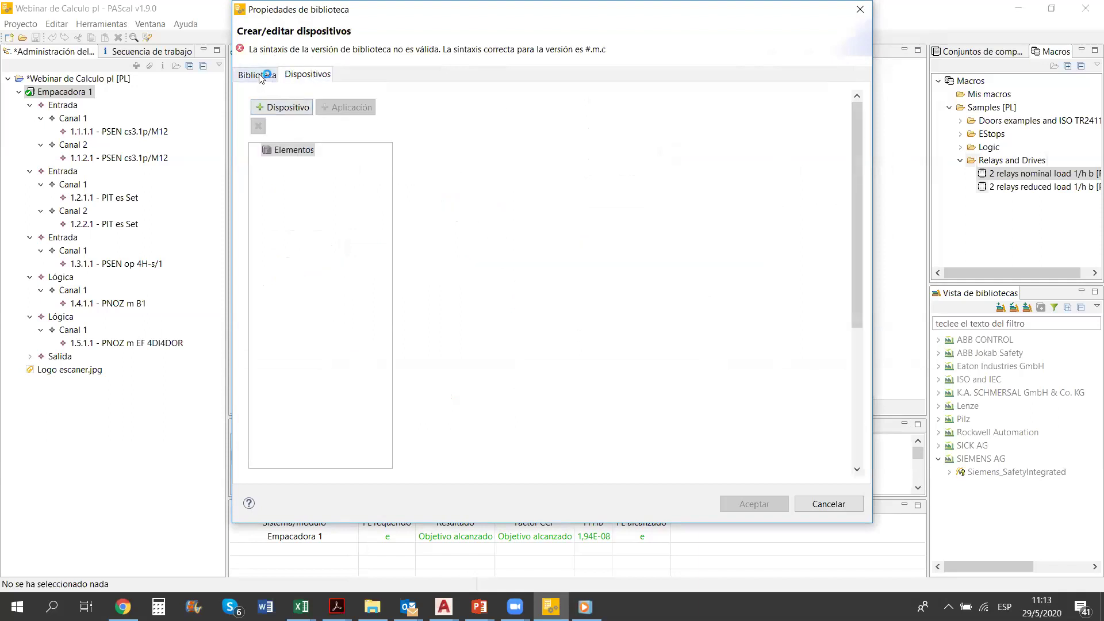
pyautogui.click(261, 79)
pyautogui.click(307, 76)
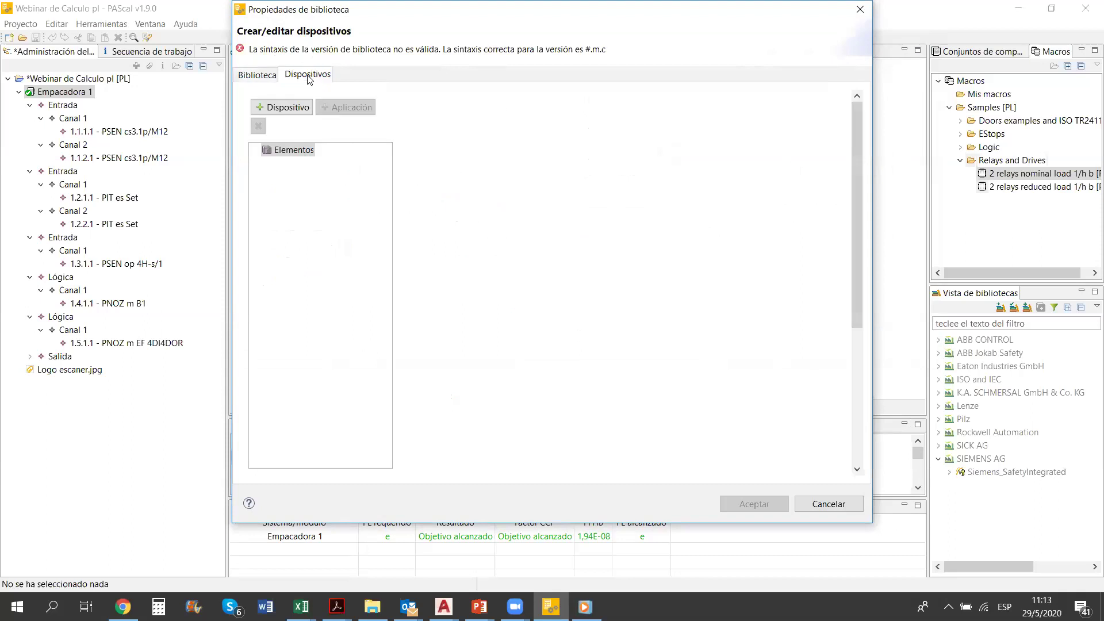
pyautogui.click(290, 108)
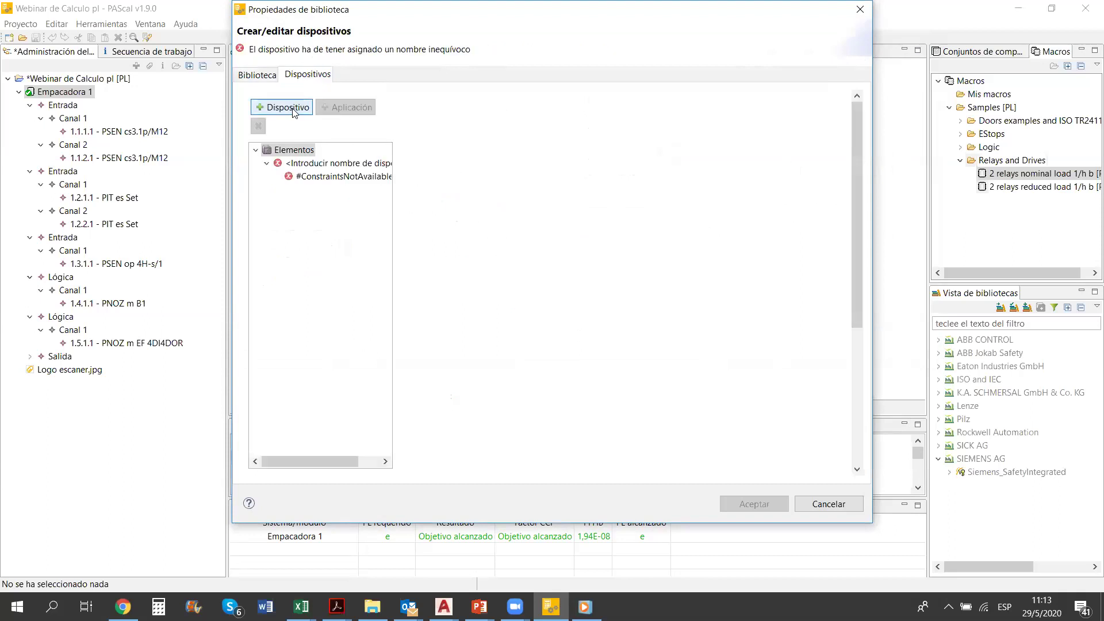
pyautogui.click(331, 166)
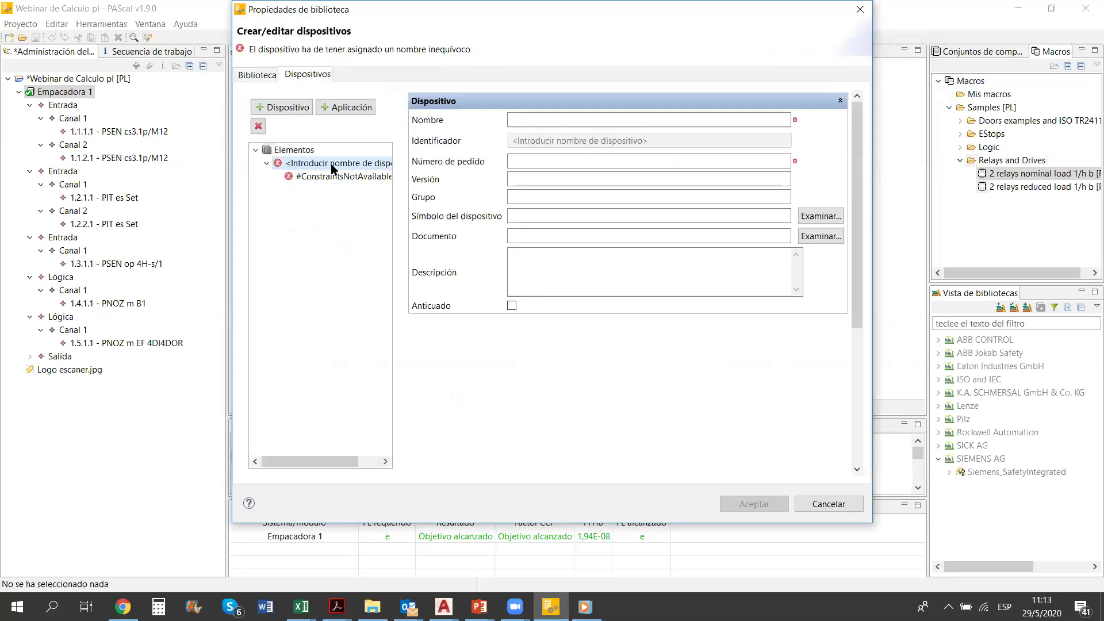
pyautogui.click(581, 122)
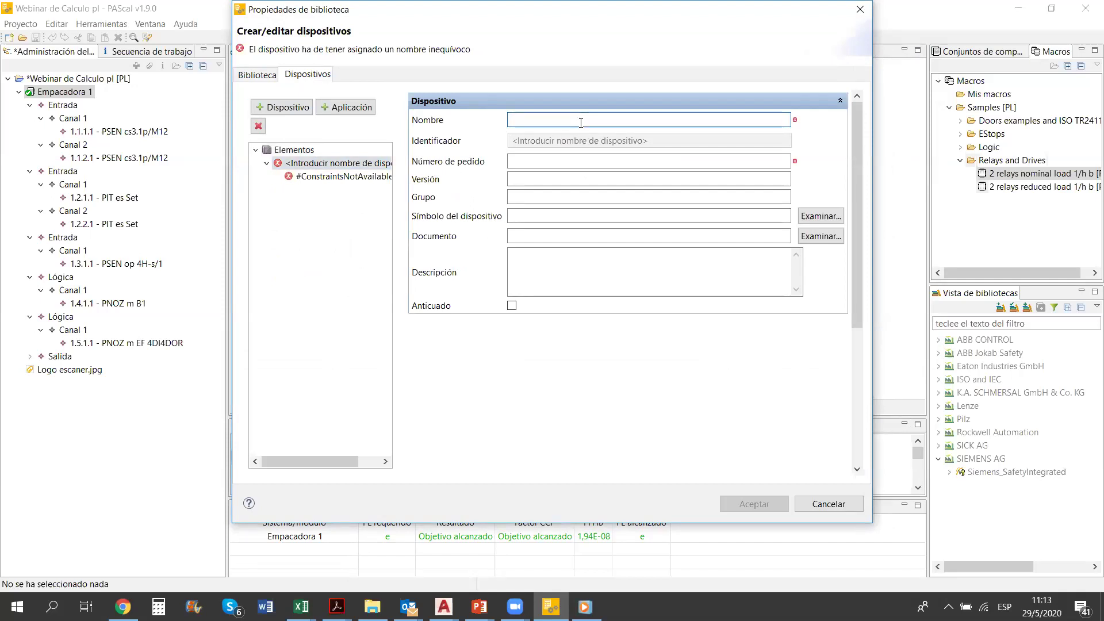
pyautogui.write('Escaner 2D')
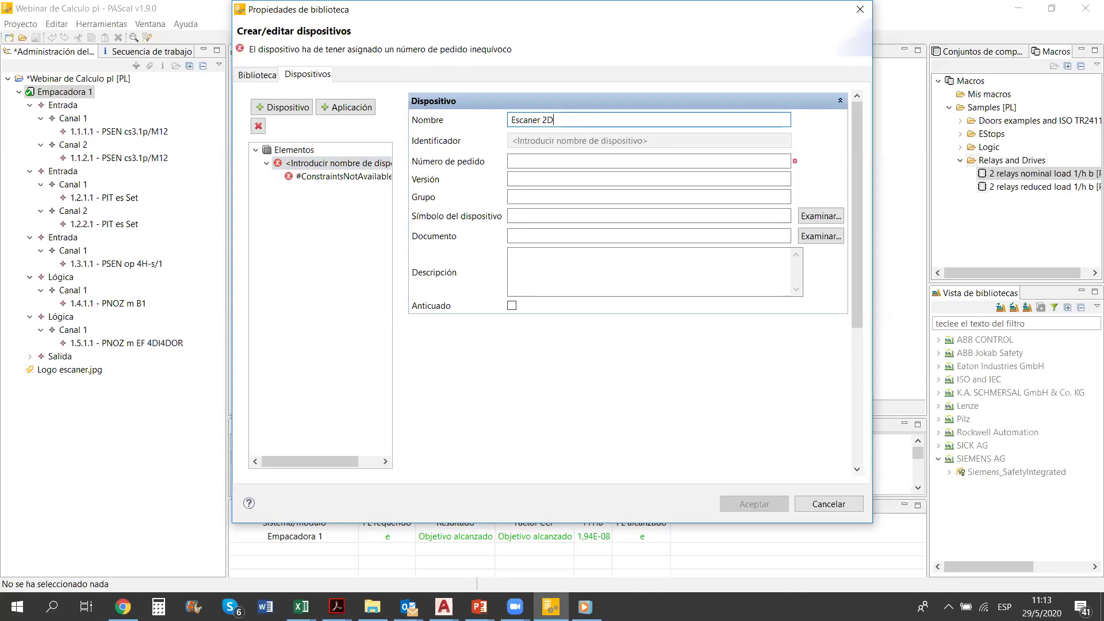
pyautogui.click(637, 162)
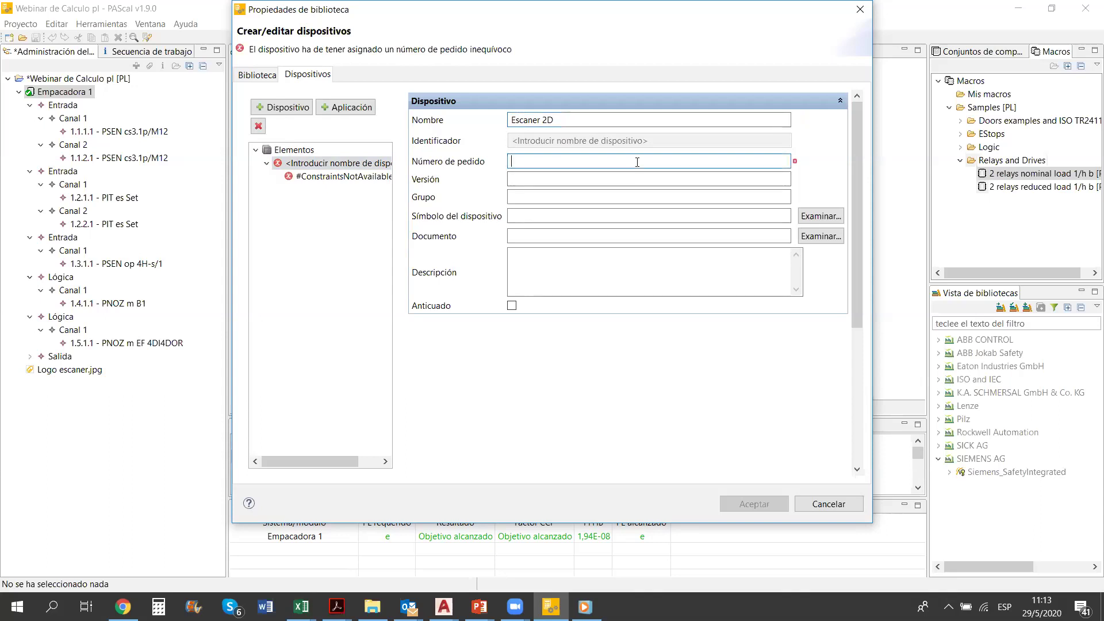
pyautogui.write('12345')
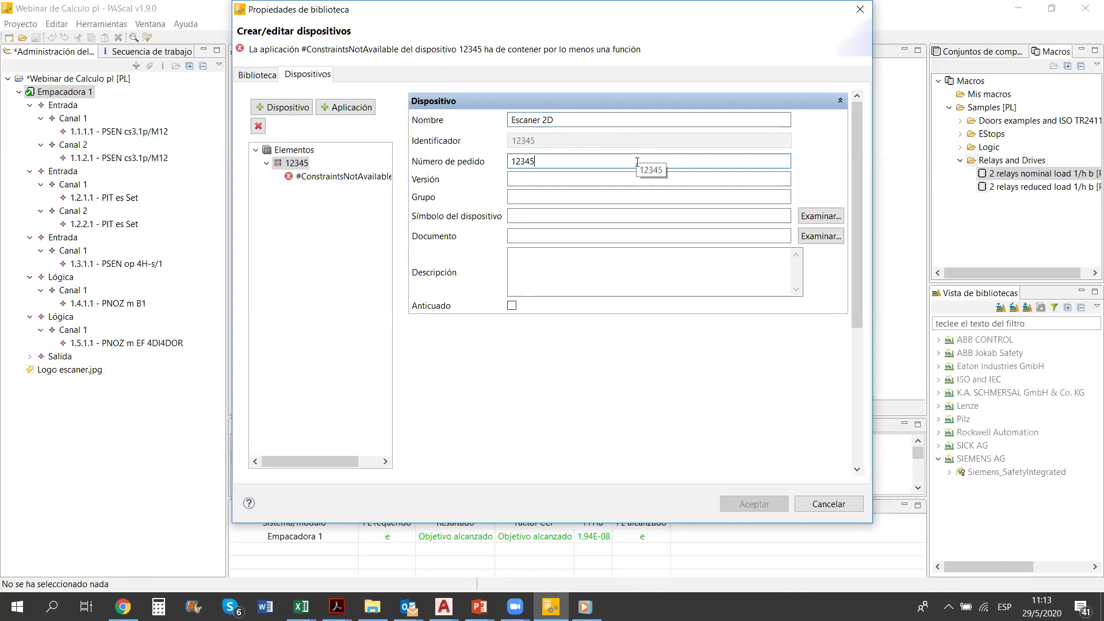
# Set the device's version to 1.0 and its group to "Dispositivos Fotoelectricos"
pyautogui.click(591, 182)
pyautogui.write('v')
pyautogui.press('BackSpace')
pyautogui.write('1.0')
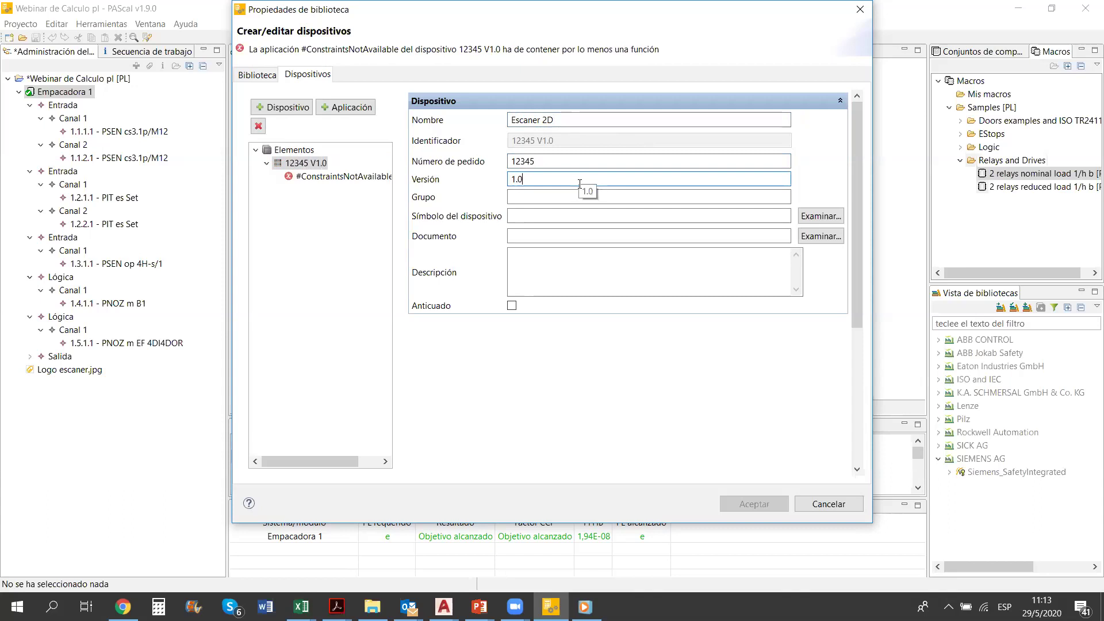
pyautogui.click(548, 196)
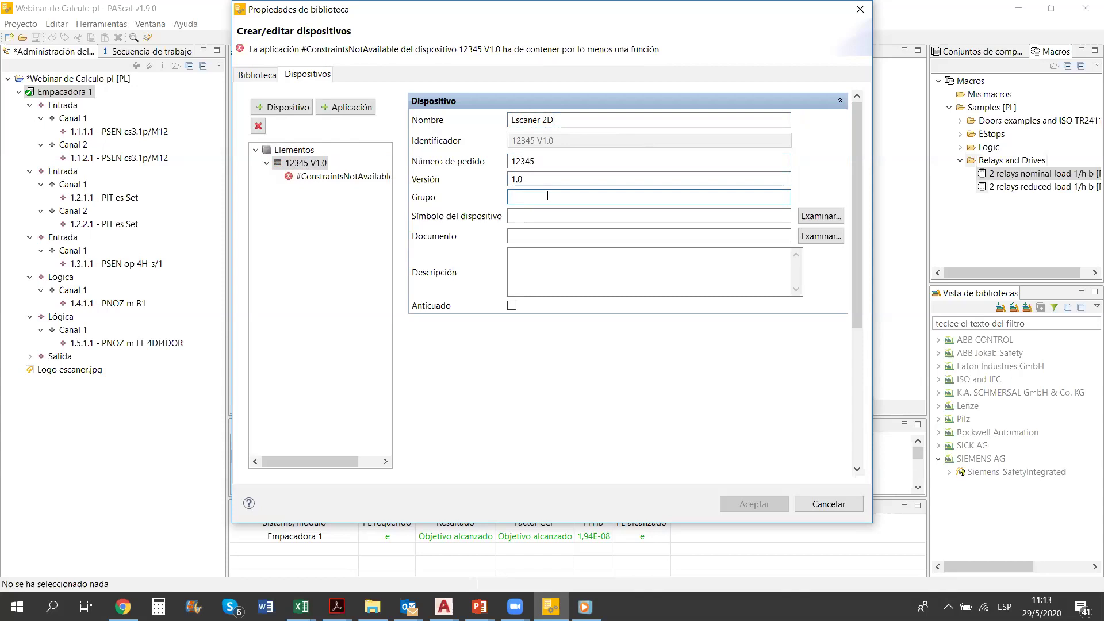
pyautogui.write('Dispositivos Fotoe')
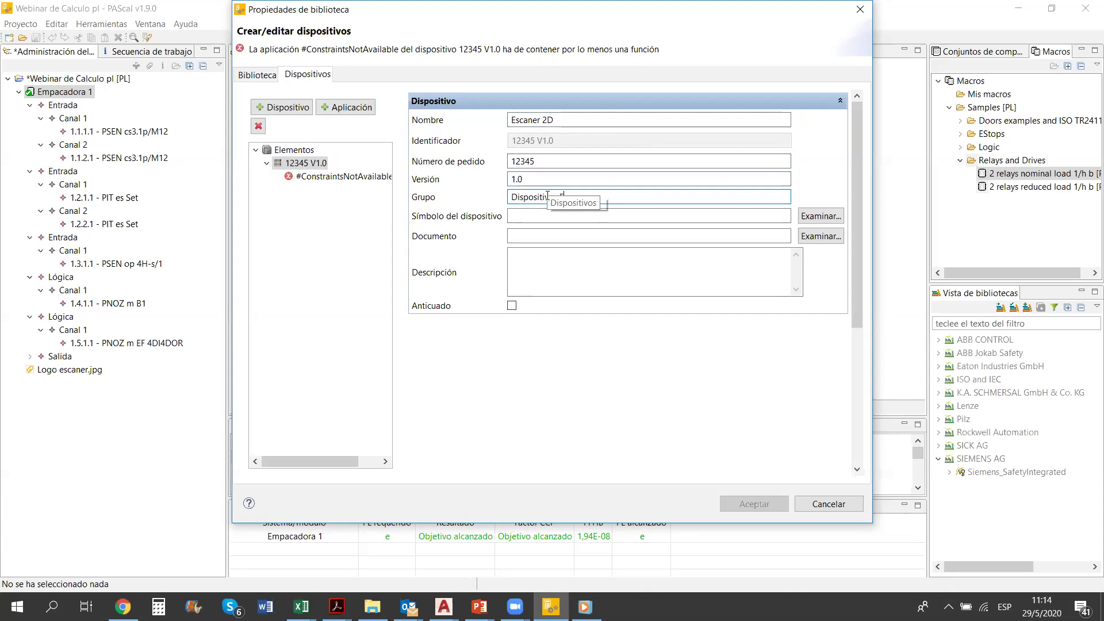
pyautogui.write('lectricos')
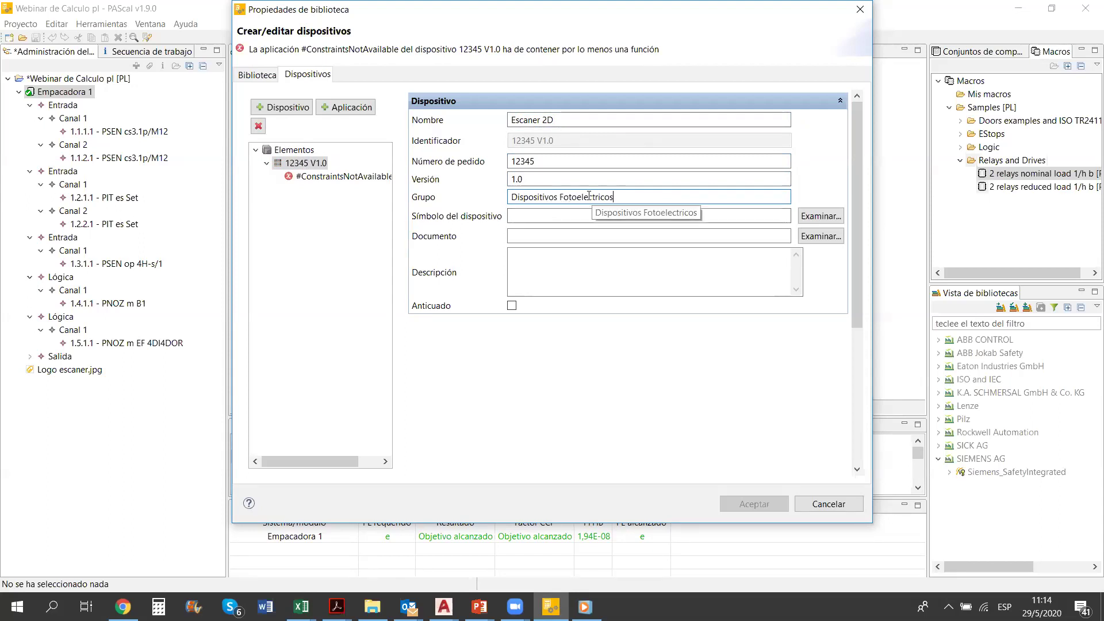
# Search the downloads for "esca" and assign LOGO ESCANER.png as the device symbol
pyautogui.click(537, 217)
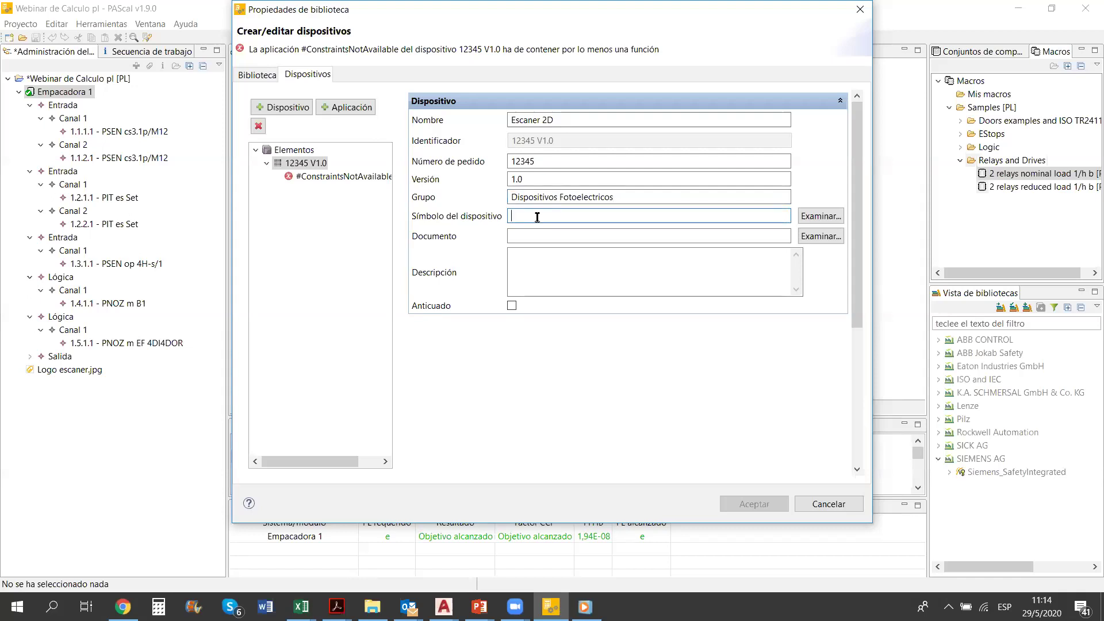
pyautogui.click(817, 216)
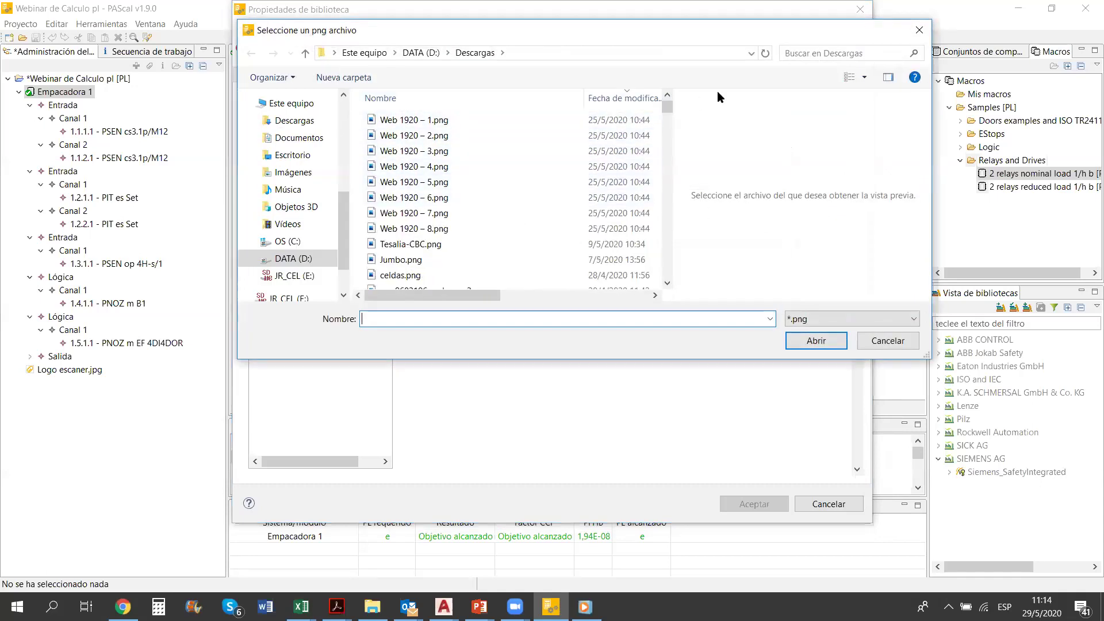
pyautogui.click(798, 53)
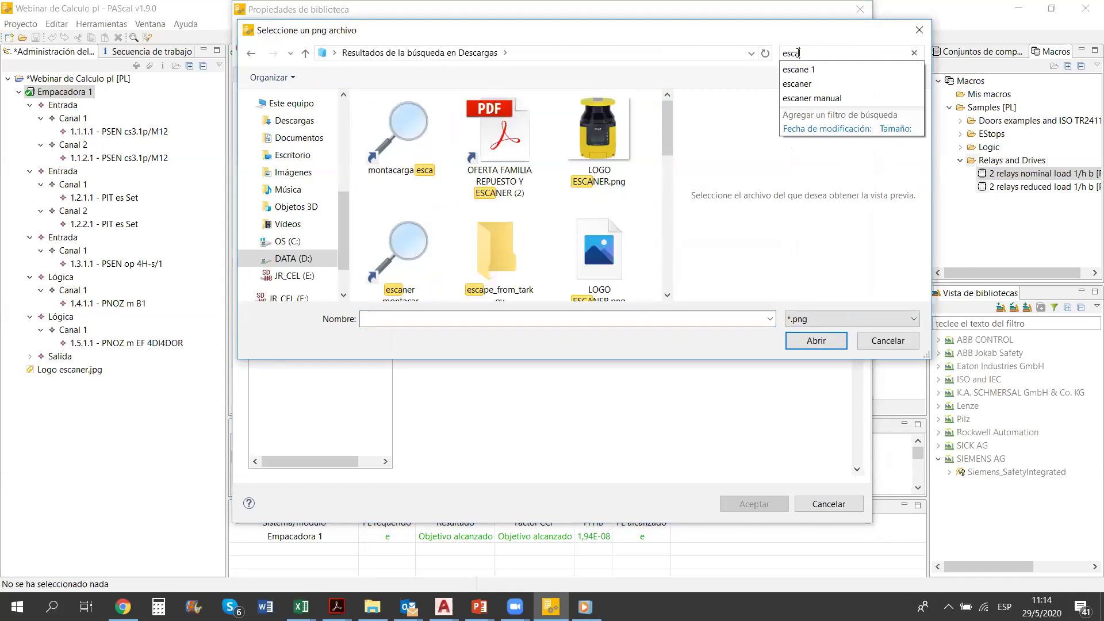
pyautogui.click(599, 138)
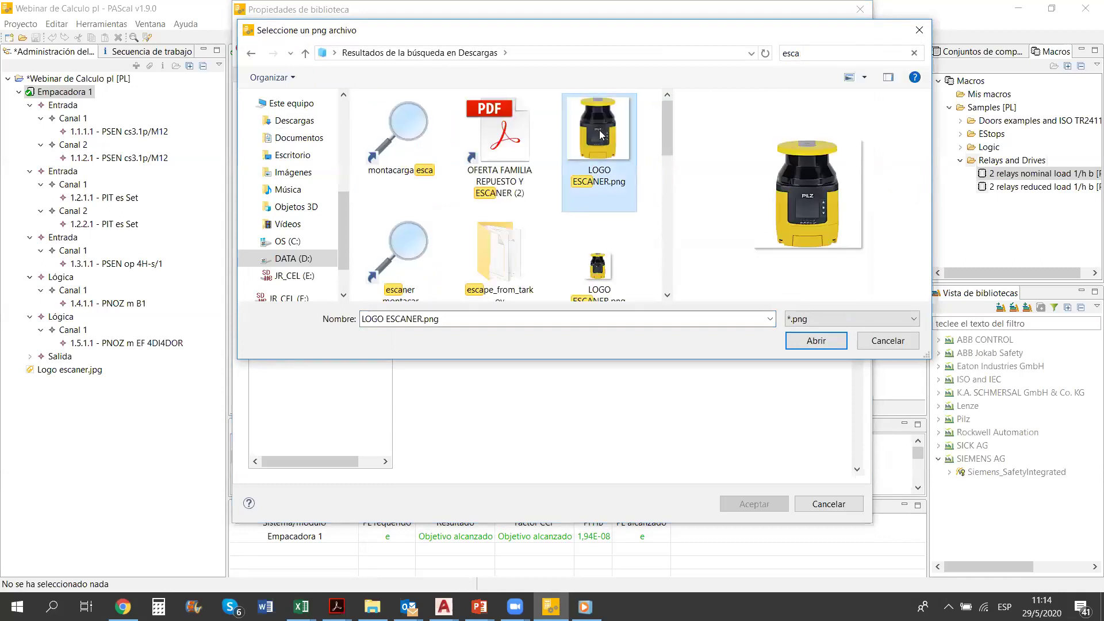
pyautogui.click(818, 342)
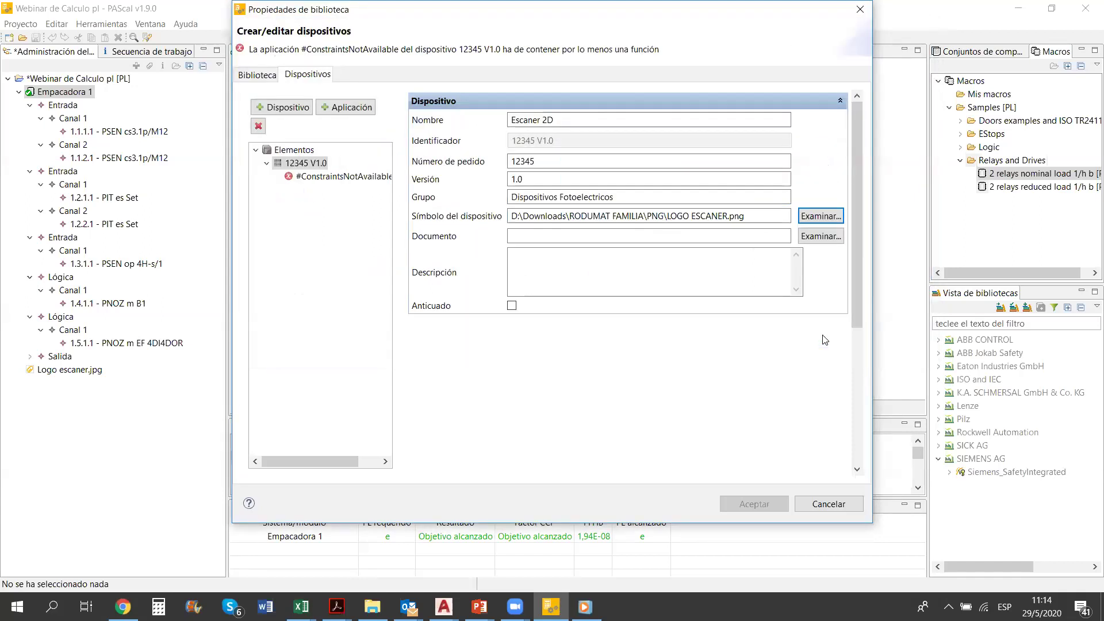
# Search the PDF files for "escaner ma" and attach "manual del escaner.pdf" as the device's document
pyautogui.click(568, 236)
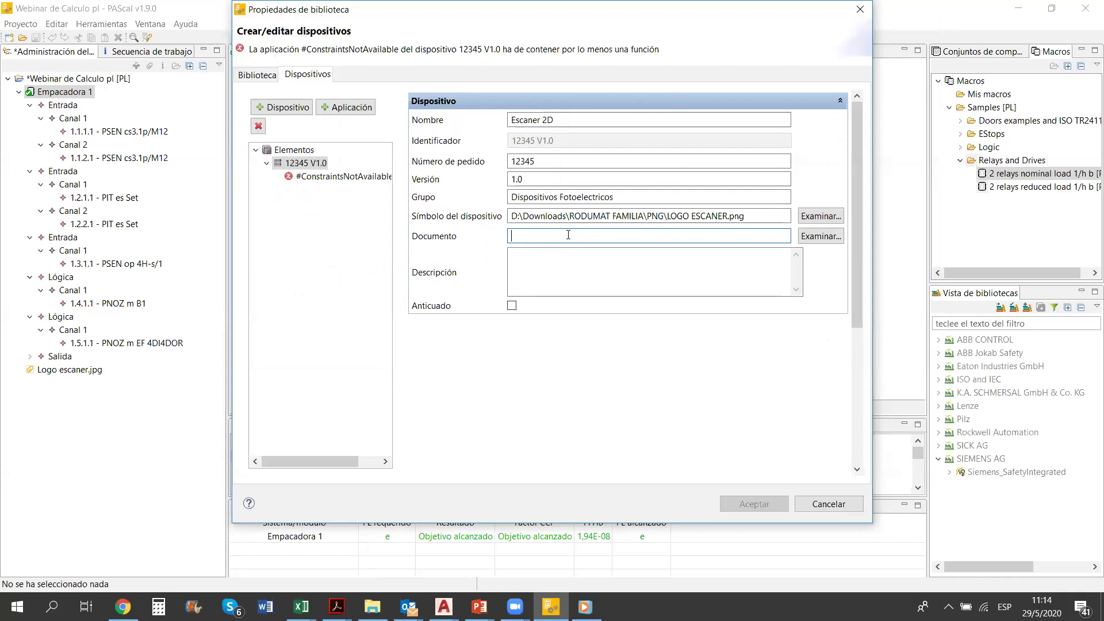
pyautogui.click(808, 237)
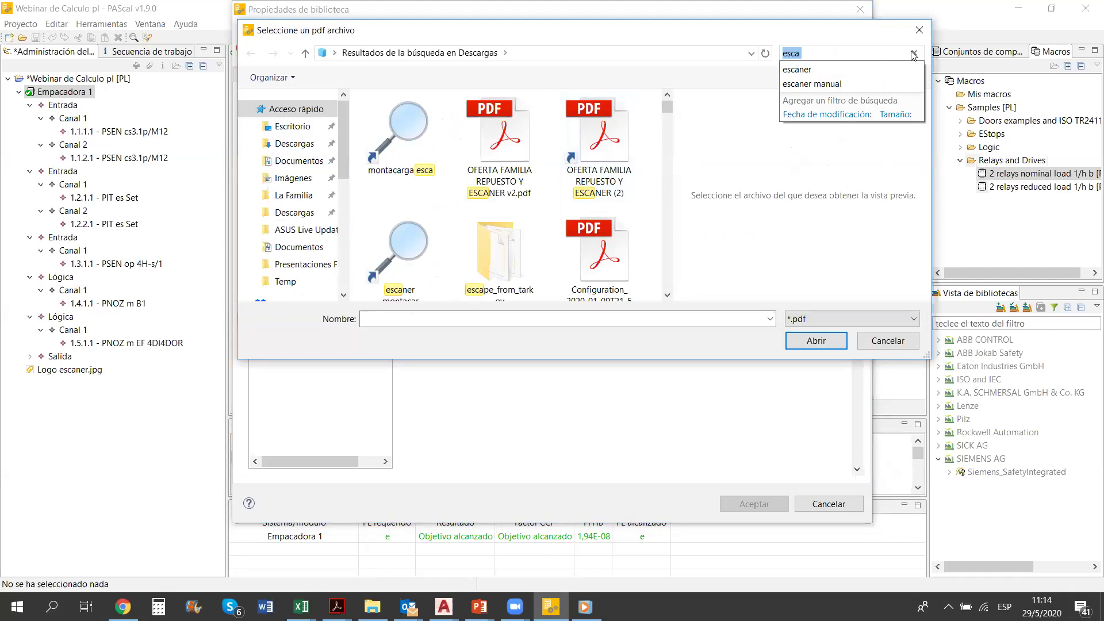
pyautogui.click(882, 50)
pyautogui.write('ner ma')
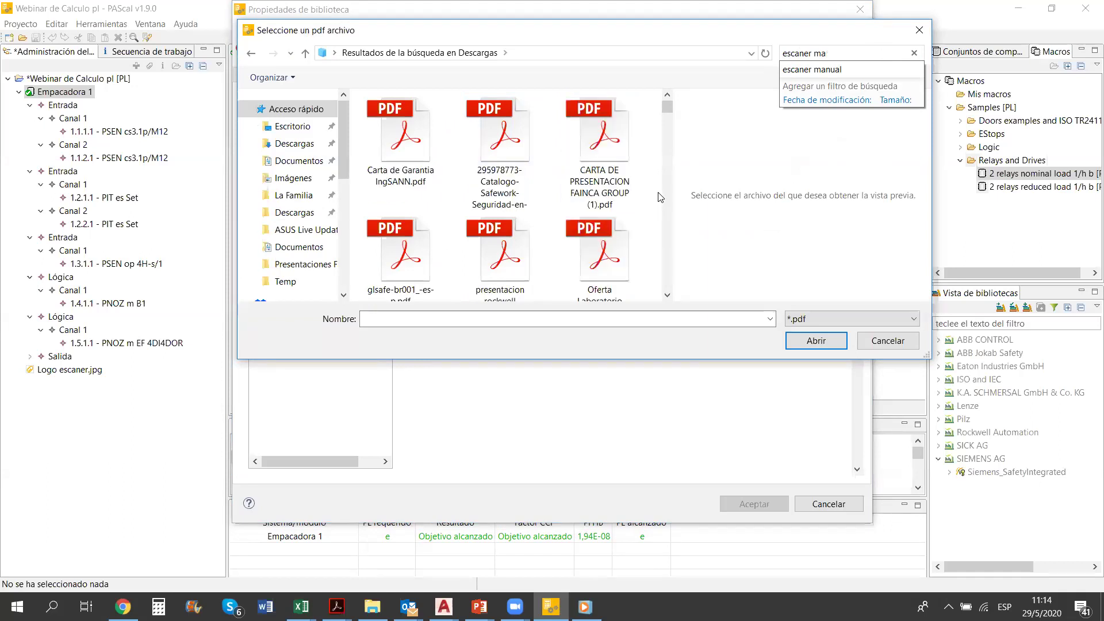
pyautogui.scroll(-3, 661, 201)
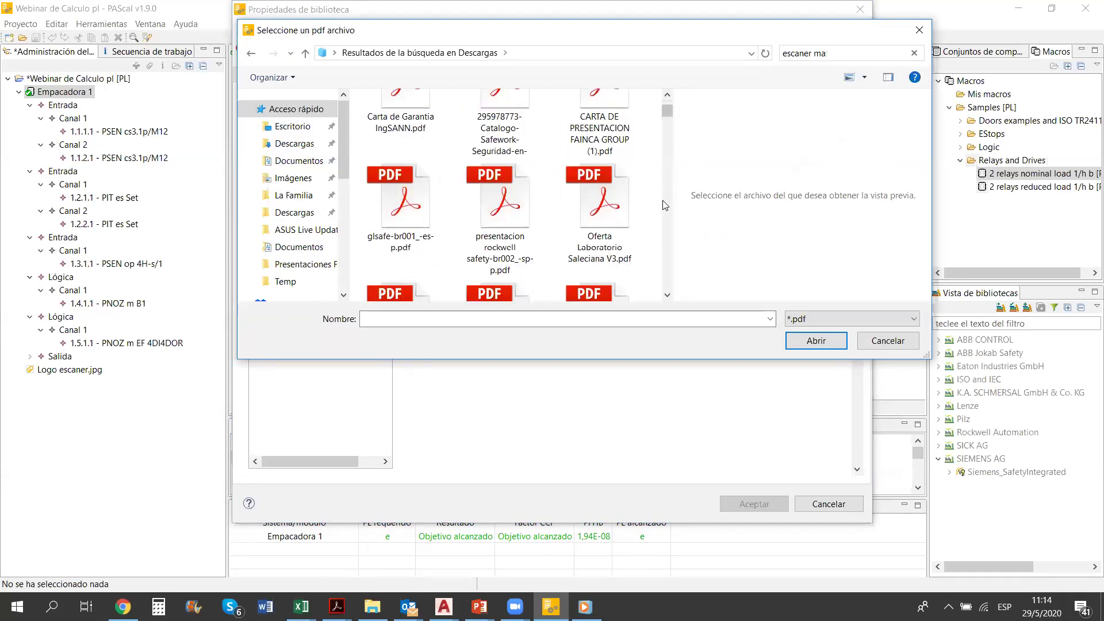
pyautogui.scroll(-3, 665, 206)
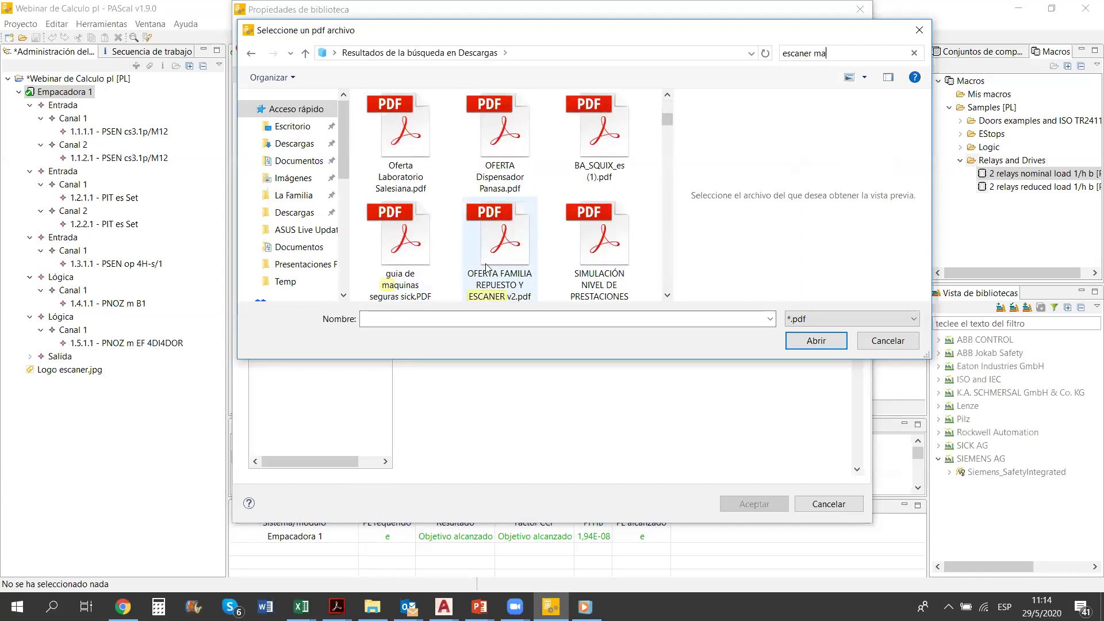
pyautogui.scroll(-1, 664, 269)
pyautogui.scroll(-5, 664, 269)
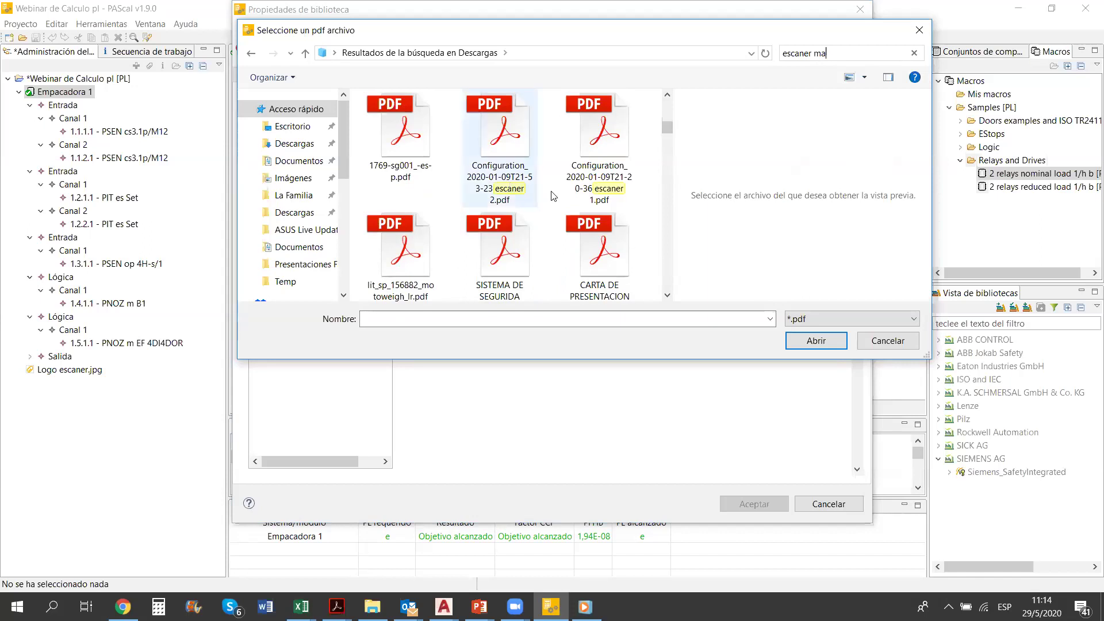
pyautogui.click(513, 167)
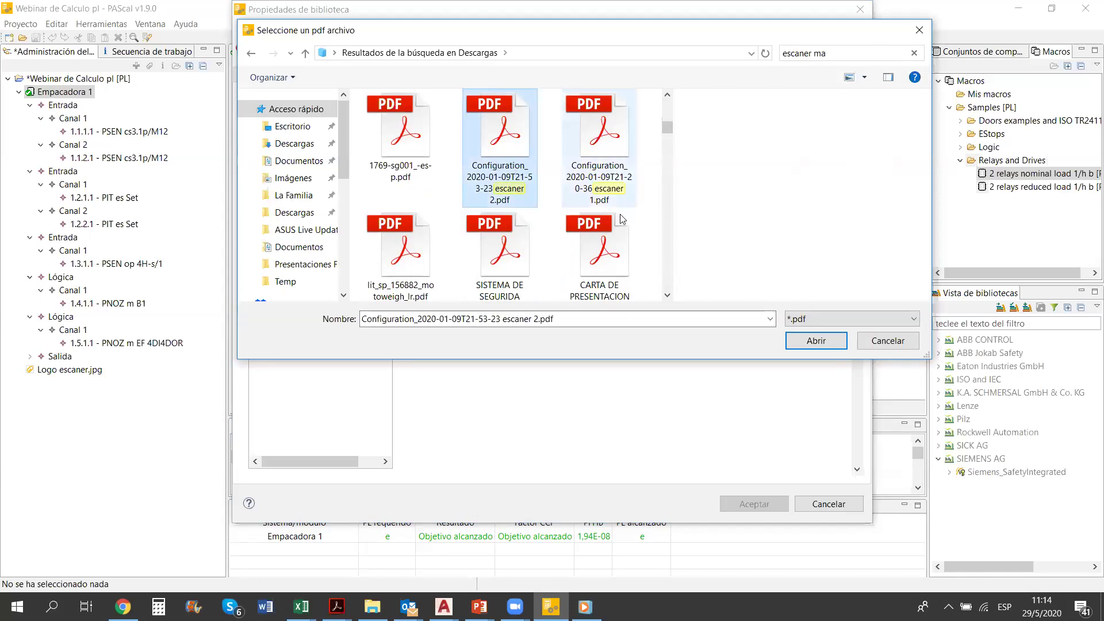
pyautogui.scroll(-1, 667, 269)
pyautogui.scroll(-2, 667, 269)
pyautogui.scroll(-6, 667, 270)
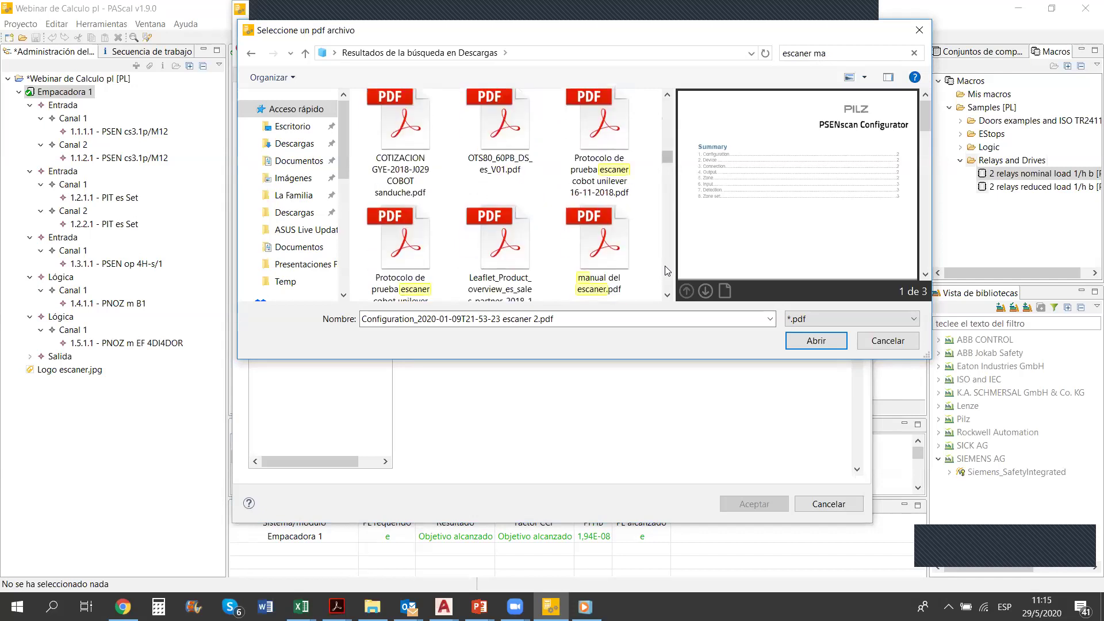
pyautogui.click(565, 153)
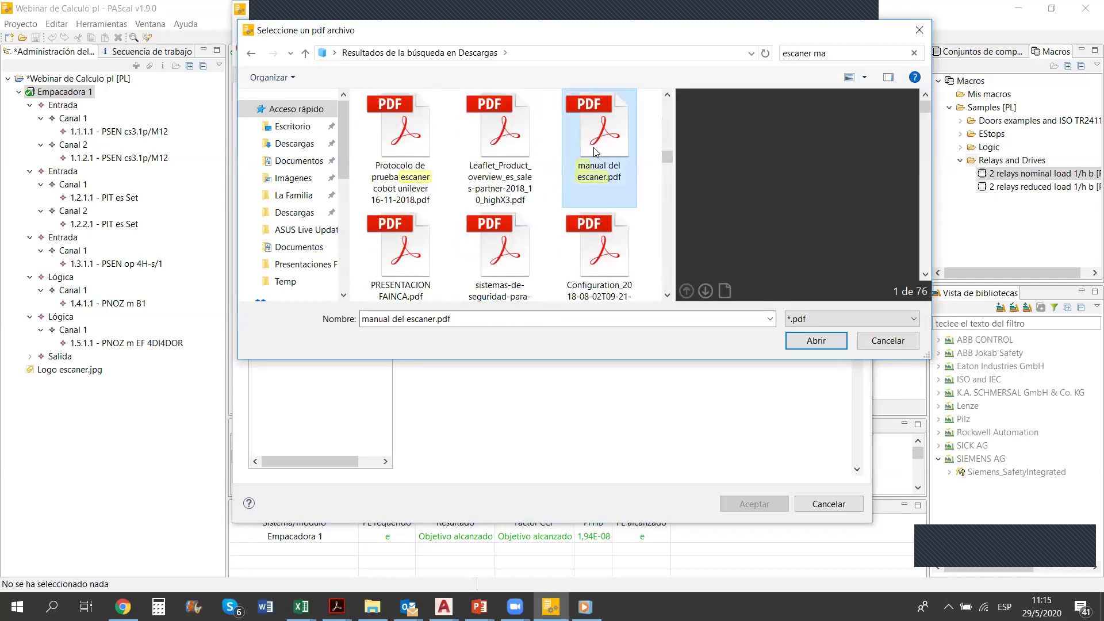
pyautogui.click(822, 342)
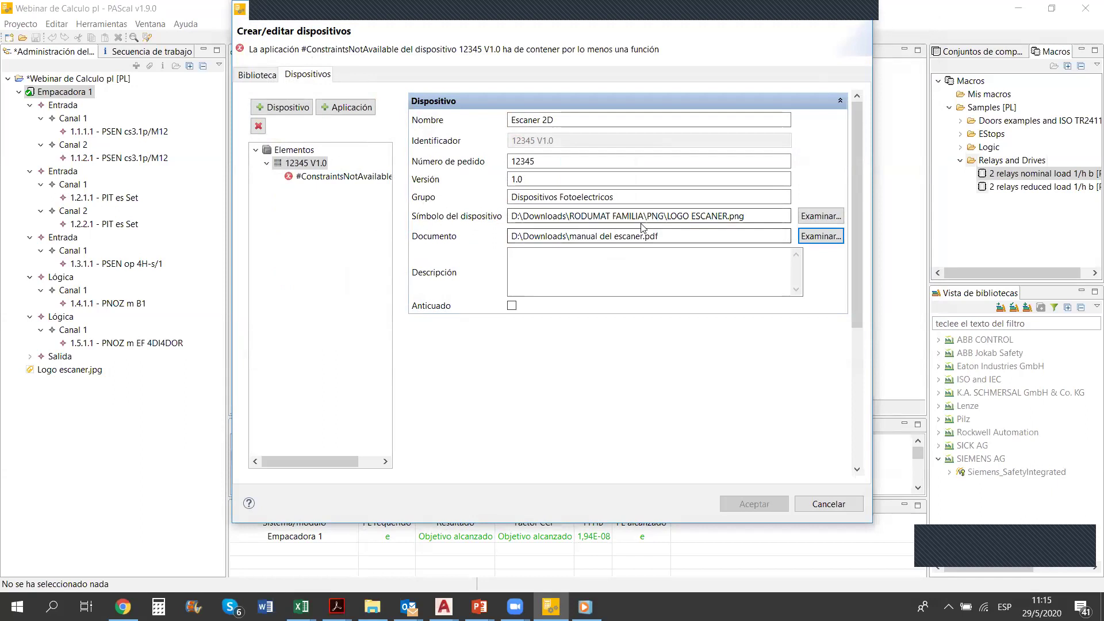
# Replace the library's symbol file with LOGO ESCANER.png, found by searching the downloads for "escaner"
pyautogui.click(257, 75)
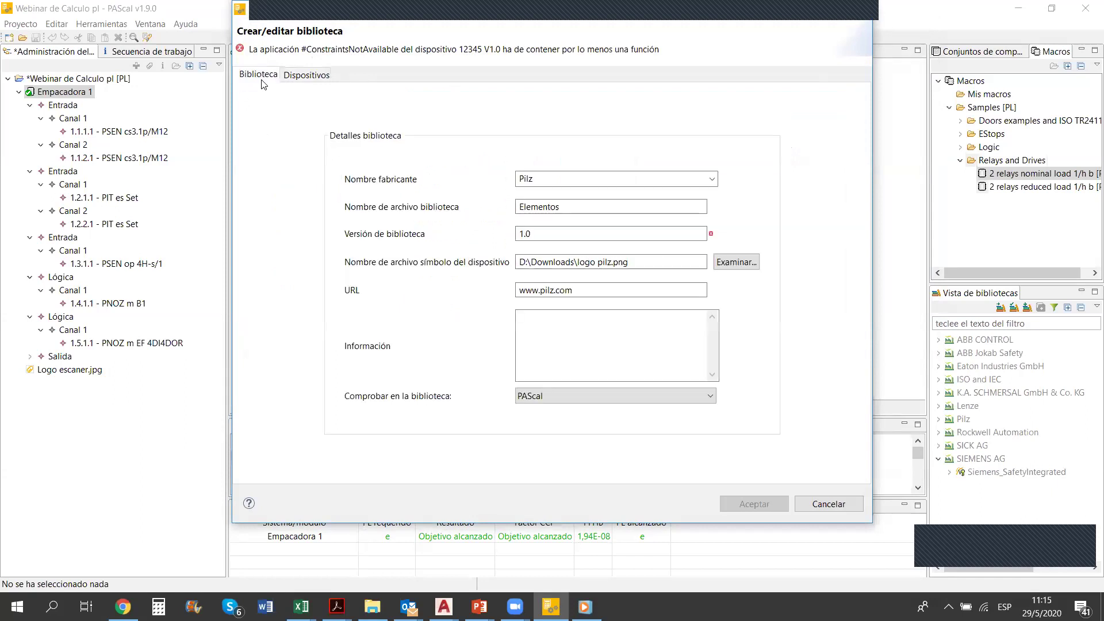
pyautogui.click(729, 261)
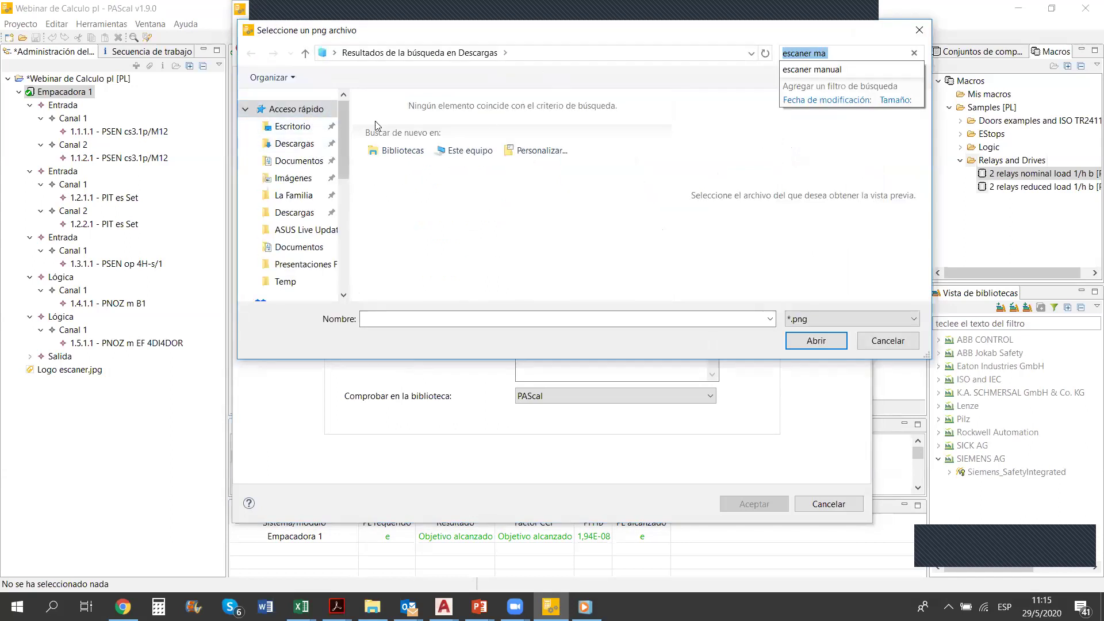
pyautogui.click(295, 212)
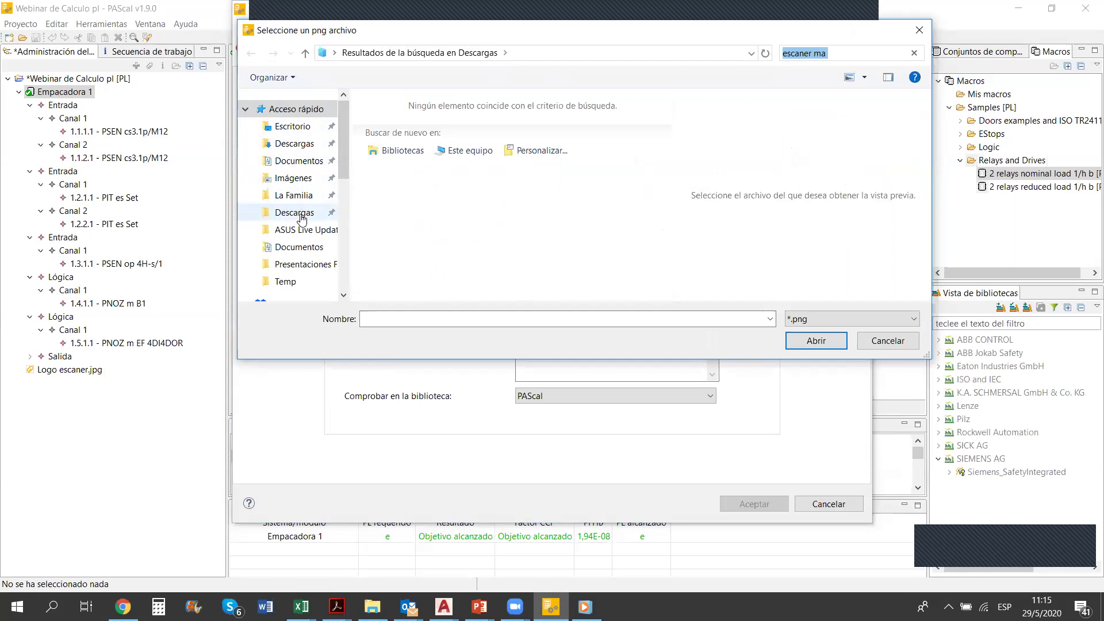
pyautogui.click(829, 55)
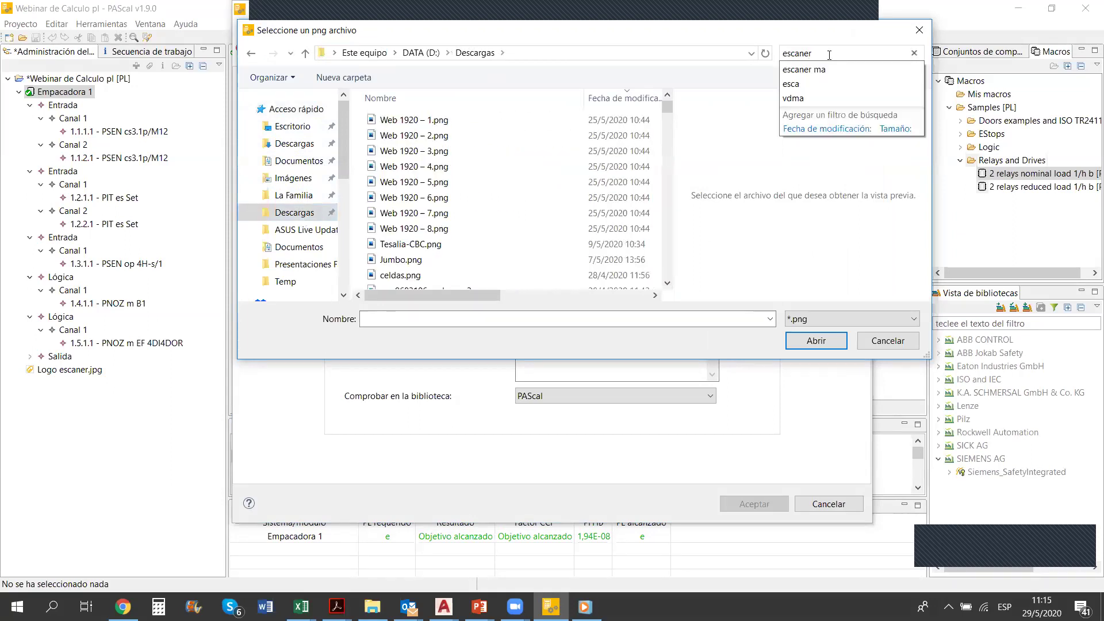
pyautogui.click(512, 129)
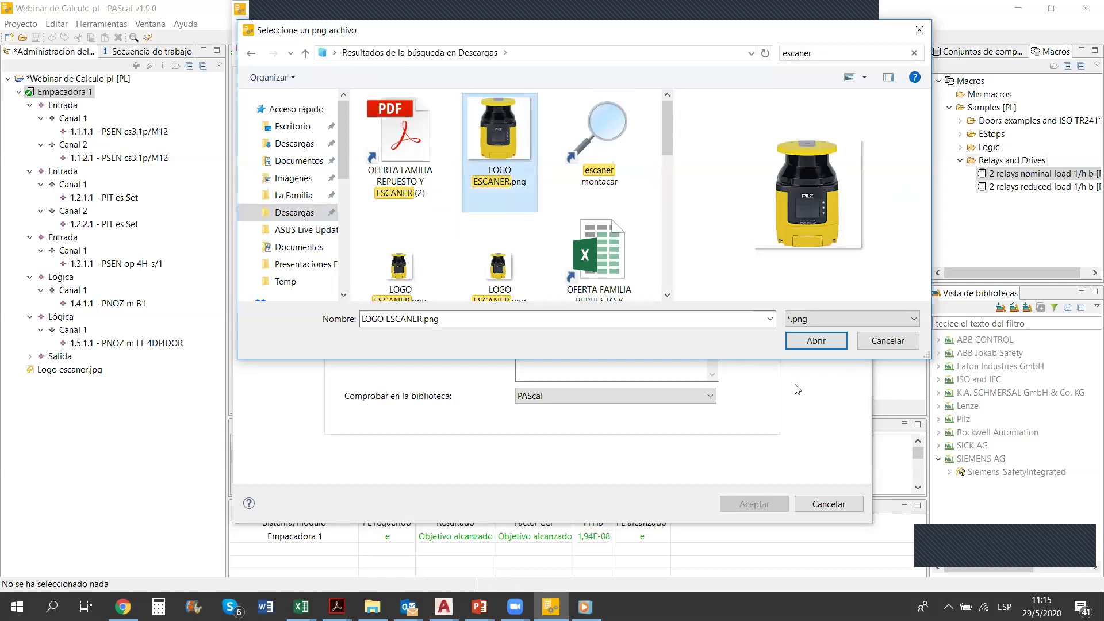
pyautogui.click(817, 343)
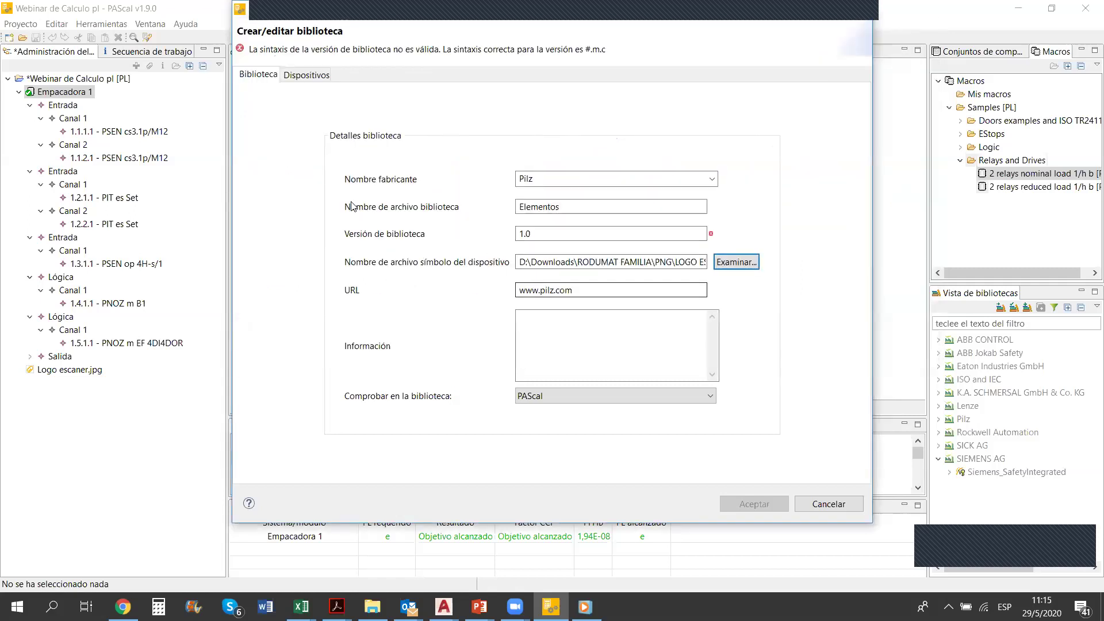
# Set the limitations of the scanner device's application to Salida for H1 and Bicanal for H2
pyautogui.click(305, 75)
pyautogui.click(353, 176)
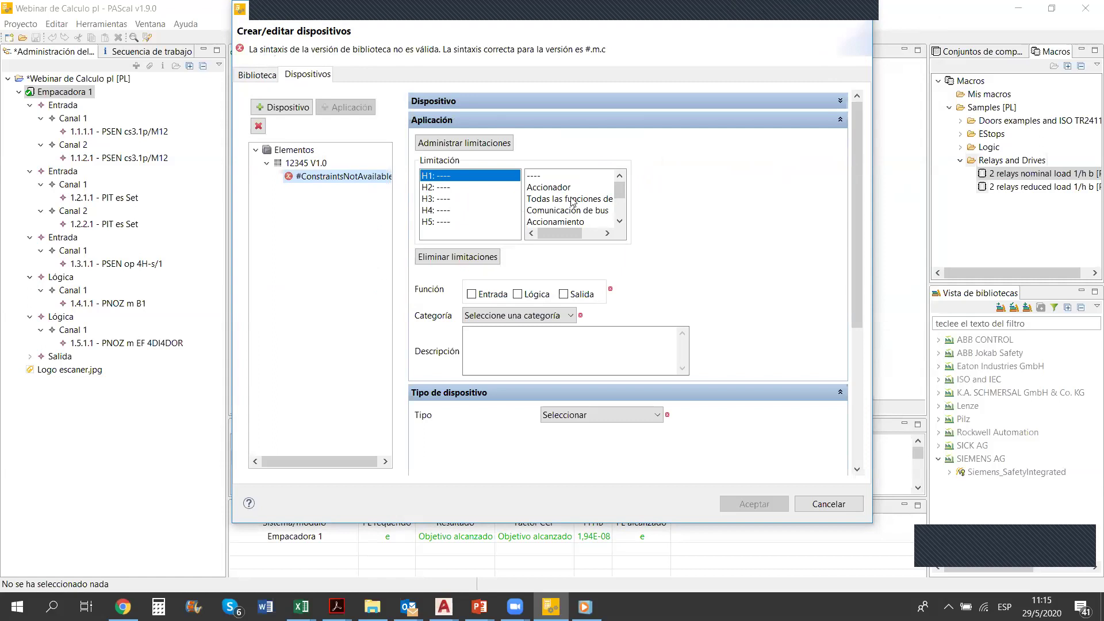
pyautogui.click(620, 222)
pyautogui.click(620, 222)
pyautogui.click(620, 222)
pyautogui.click(620, 222)
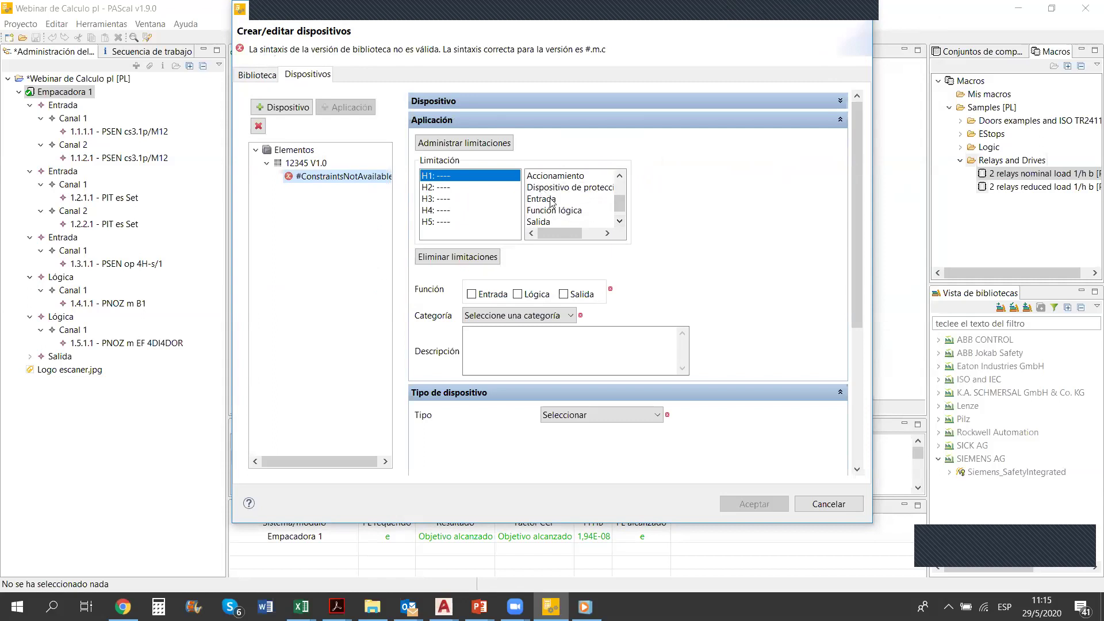
pyautogui.click(540, 222)
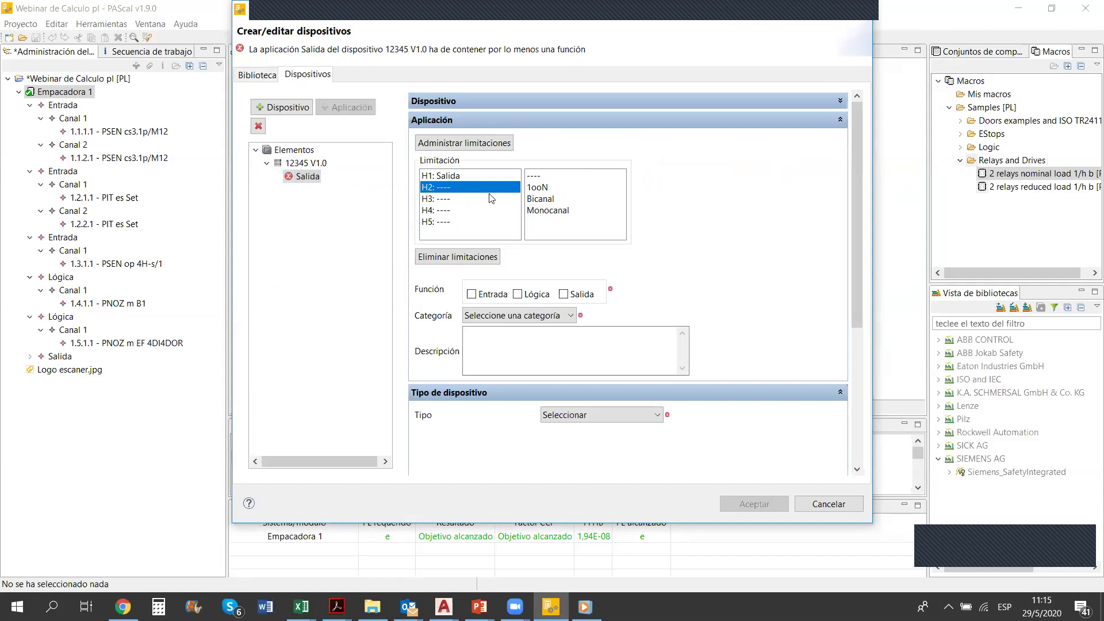
pyautogui.click(555, 200)
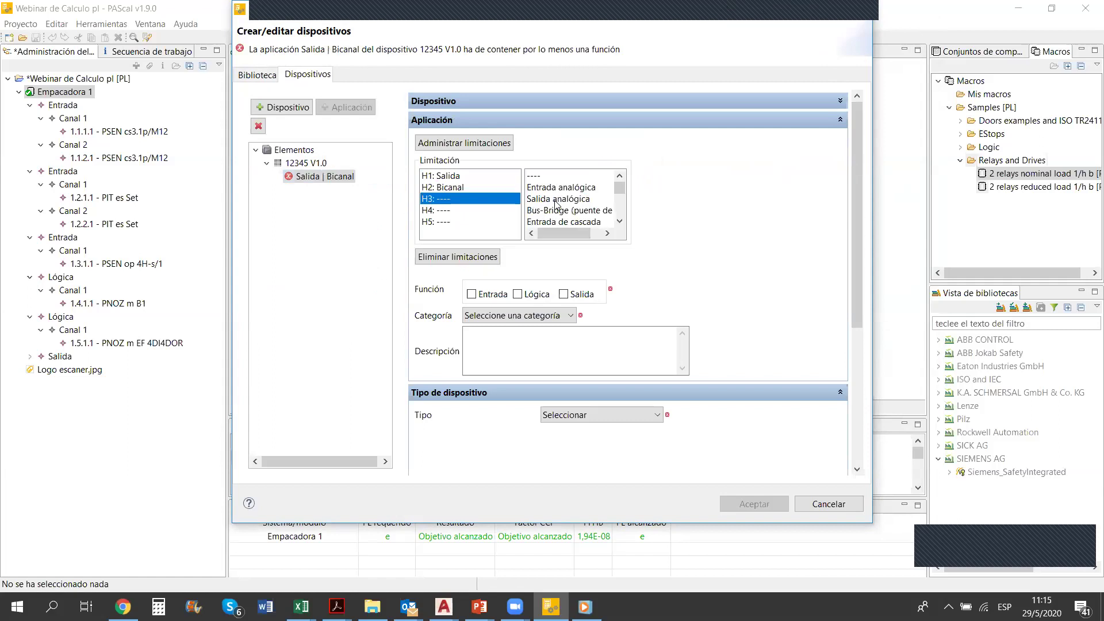
# Set the application's H3 limitation to Salida de relé
pyautogui.click(619, 223)
pyautogui.click(619, 224)
pyautogui.click(619, 223)
pyautogui.click(619, 224)
pyautogui.click(619, 224)
pyautogui.click(620, 226)
pyautogui.click(620, 227)
pyautogui.click(619, 227)
pyautogui.click(619, 227)
pyautogui.click(620, 227)
pyautogui.click(620, 228)
pyautogui.doubleClick(546, 198)
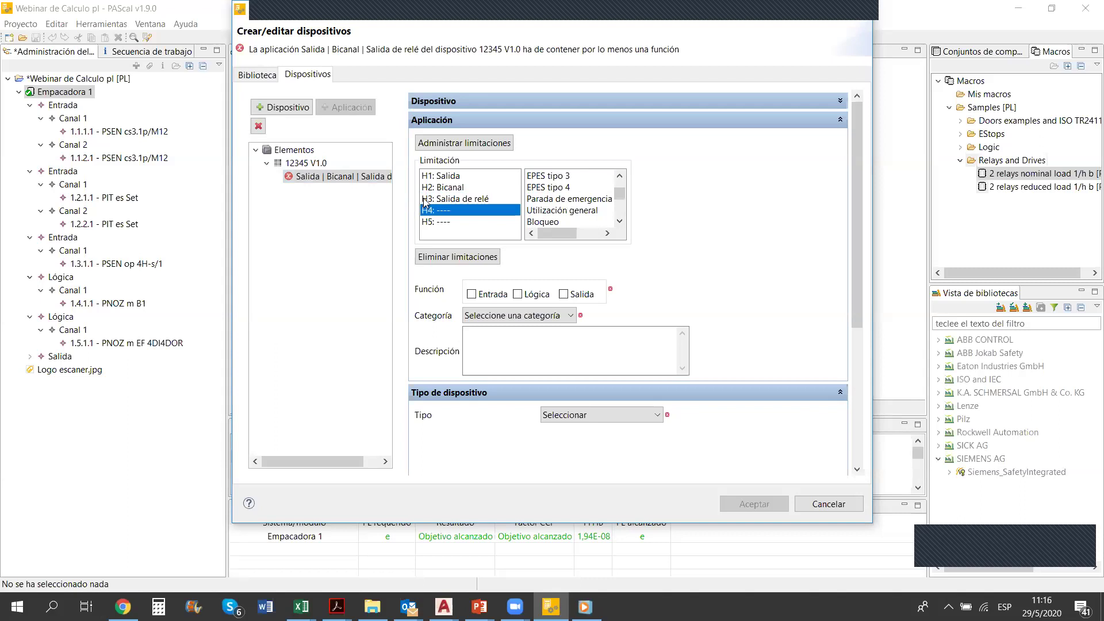
# Change the application's H3 limitation to OSSD
pyautogui.click(457, 190)
pyautogui.click(456, 199)
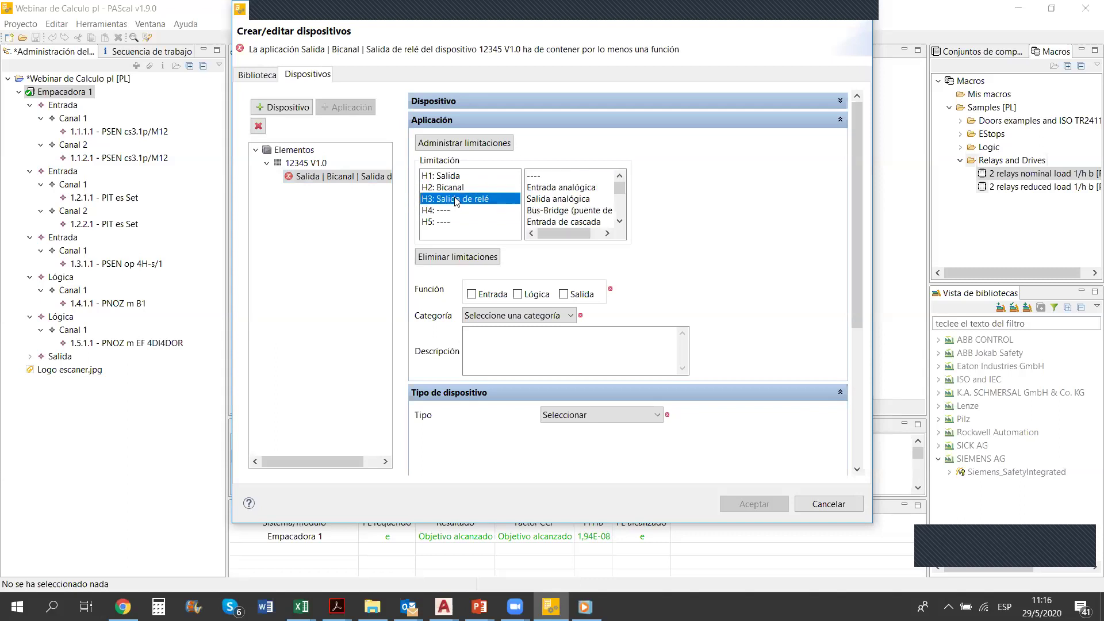
pyautogui.moveTo(622, 219); pyautogui.dragTo(622, 219)
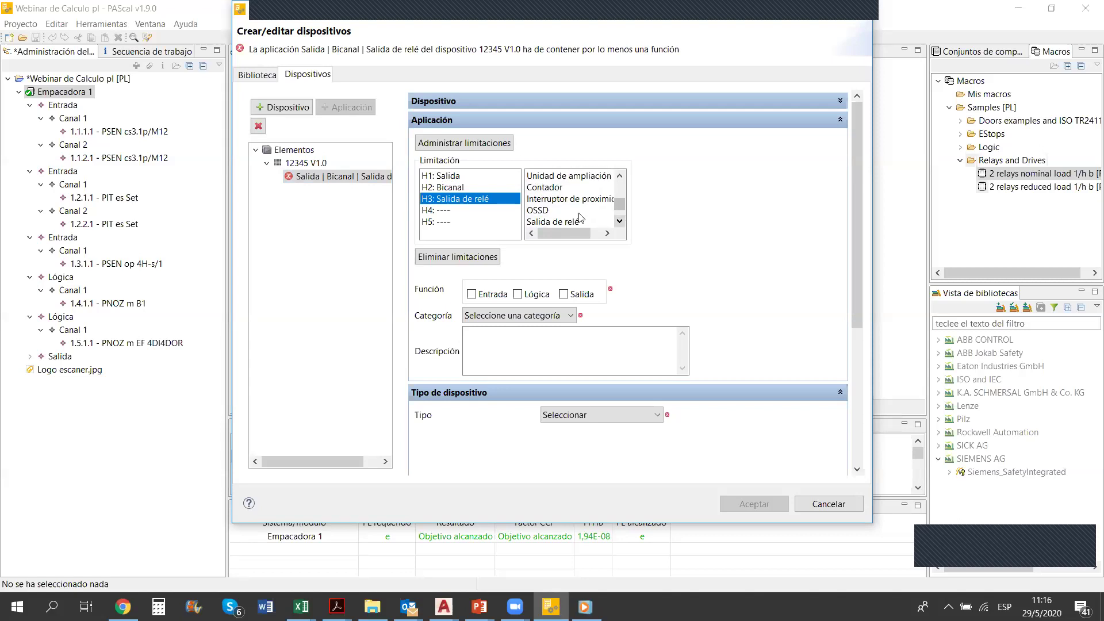
pyautogui.click(564, 210)
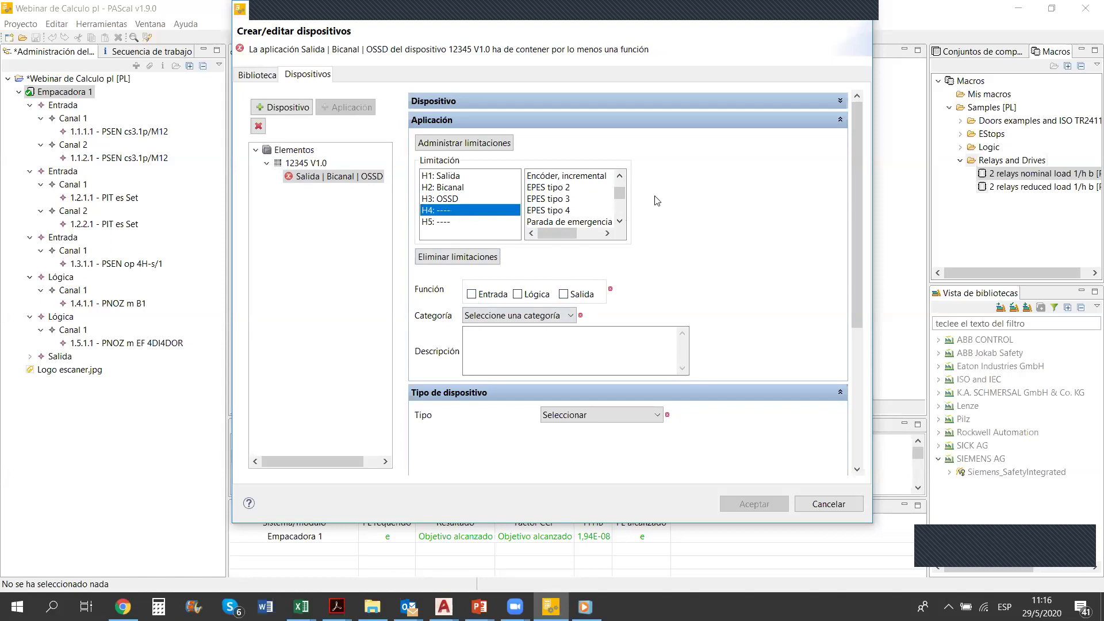
# Set the application's H4 limitation to Barrera fotoeléctrica de seguridad and H5 to Sin diagnóstico
pyautogui.scroll(2, 624, 181)
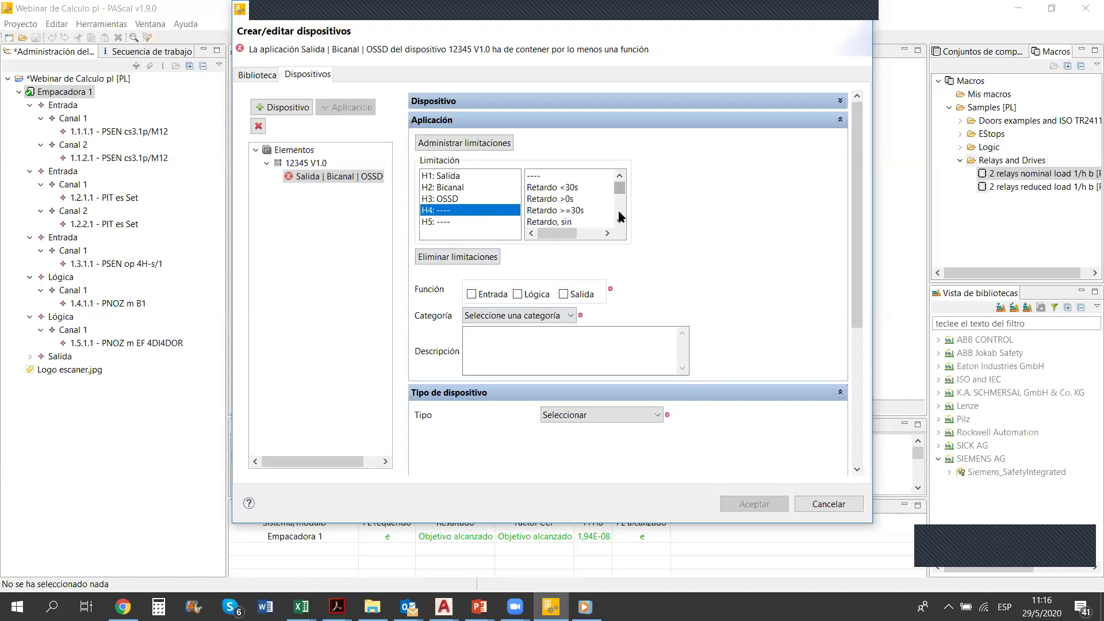
pyautogui.moveTo(621, 226); pyautogui.dragTo(620, 228)
pyautogui.moveTo(621, 181); pyautogui.dragTo(622, 178)
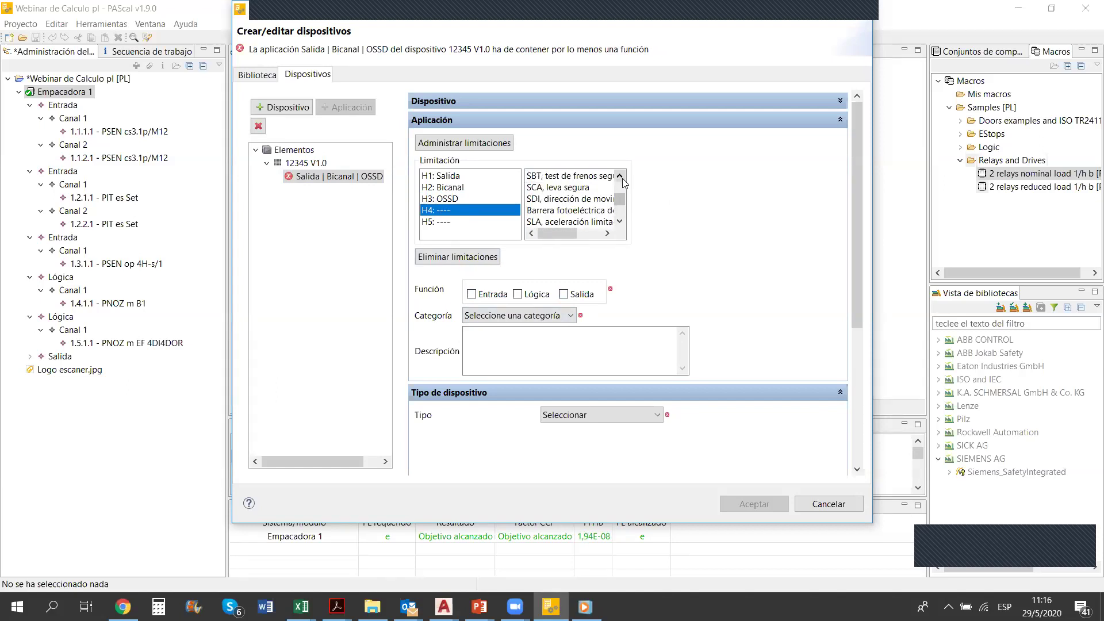
pyautogui.click(579, 211)
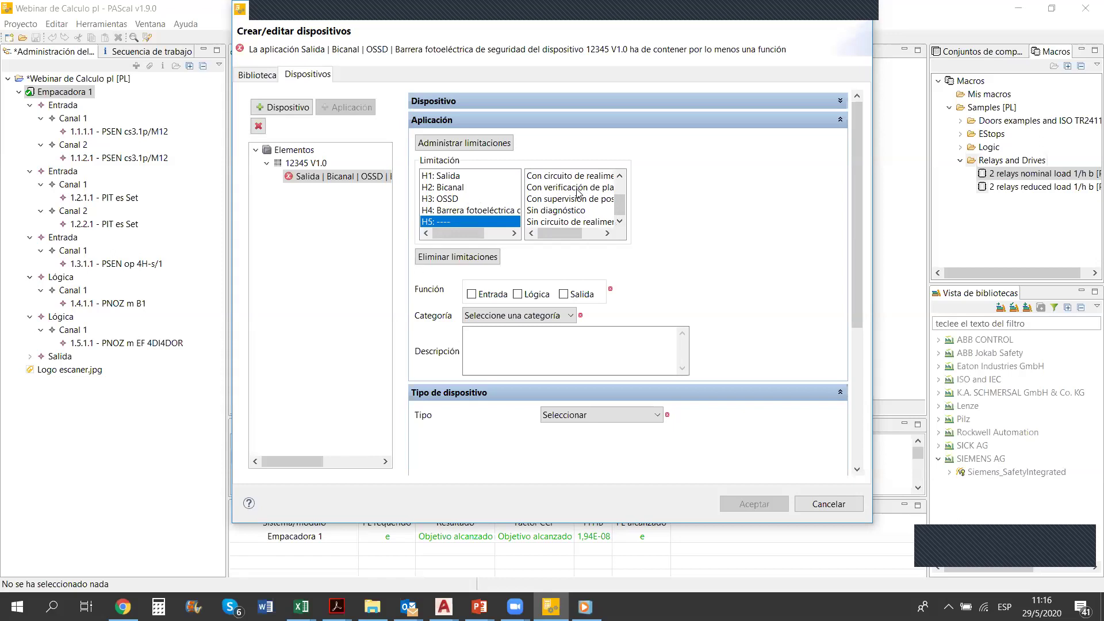
pyautogui.doubleClick(555, 211)
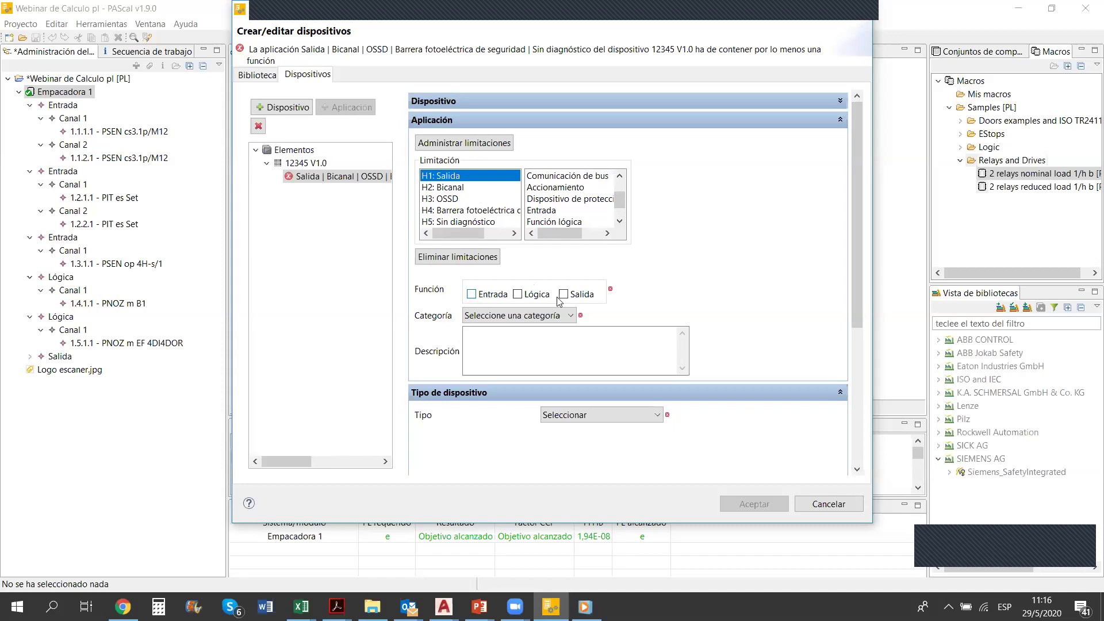
# Assign the Entrada function and category 3 to the scanner's application
pyautogui.click(471, 294)
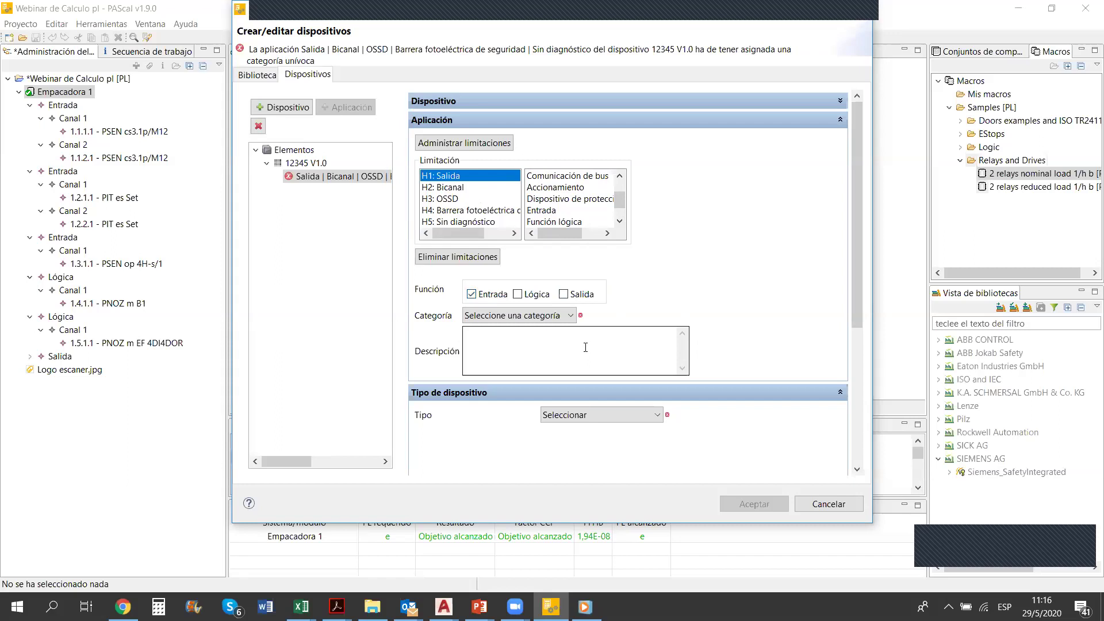
pyautogui.click(517, 316)
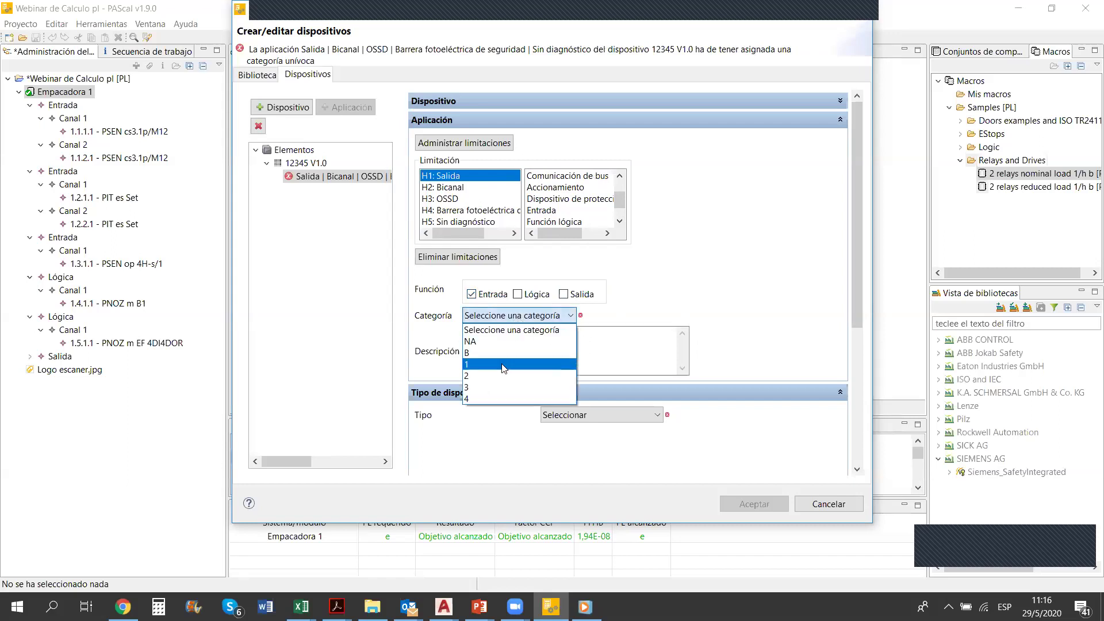
pyautogui.click(490, 388)
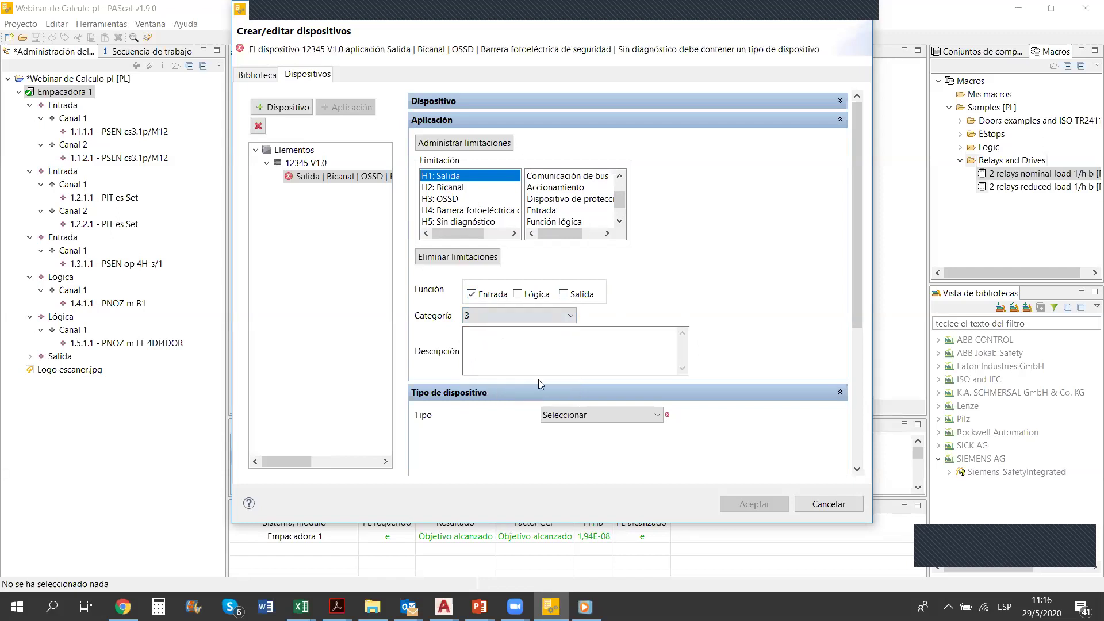
# Set the device type to 1: PL/SIL and its PL to d, checking the safety characteristics in manual del escaner.pdf
pyautogui.click(606, 416)
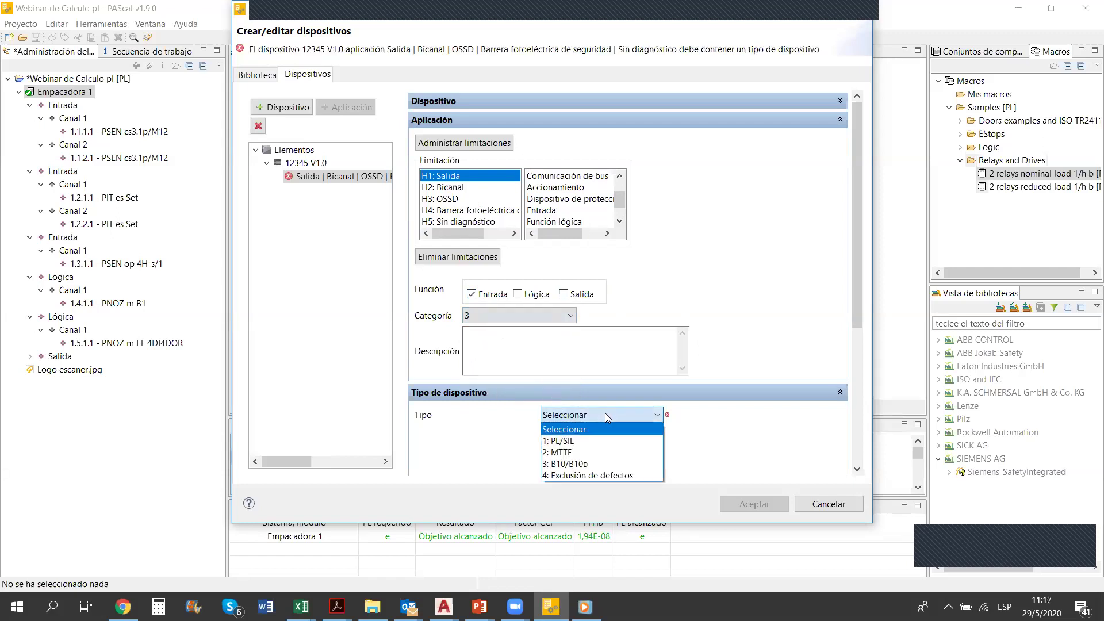
pyautogui.click(573, 441)
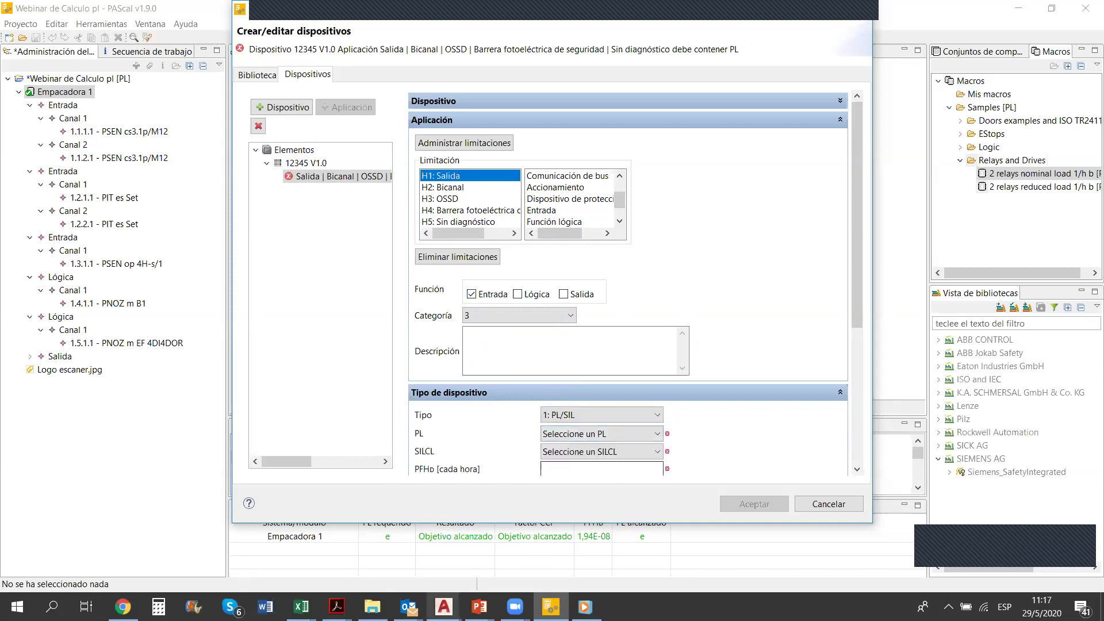
pyautogui.moveTo(336, 606)
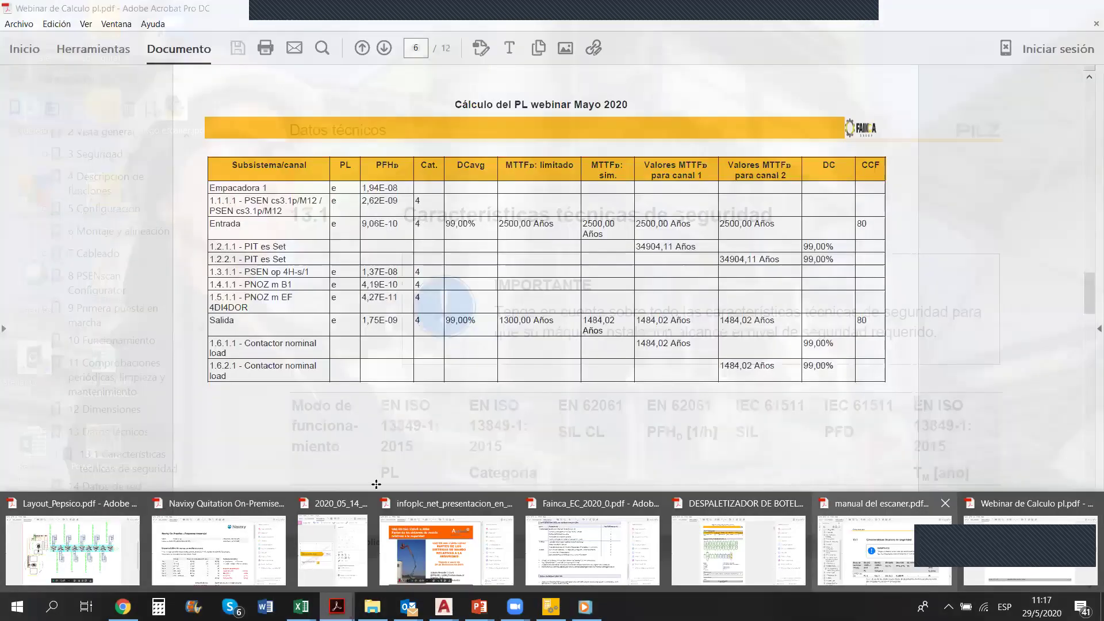
pyautogui.click(880, 552)
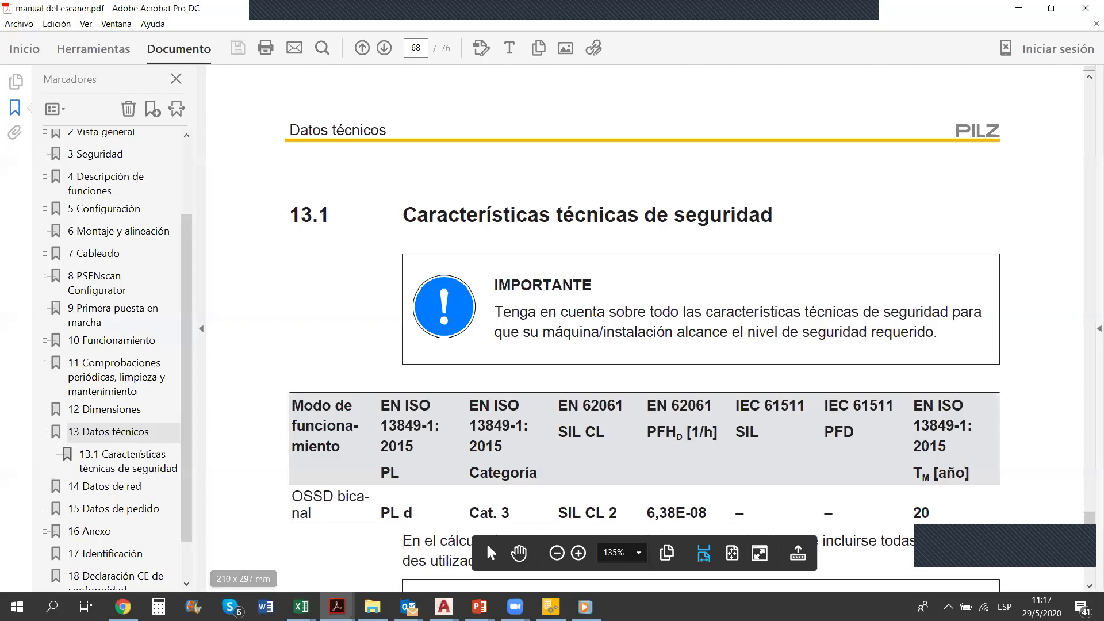
pyautogui.hotkey('alt', 'Tab')
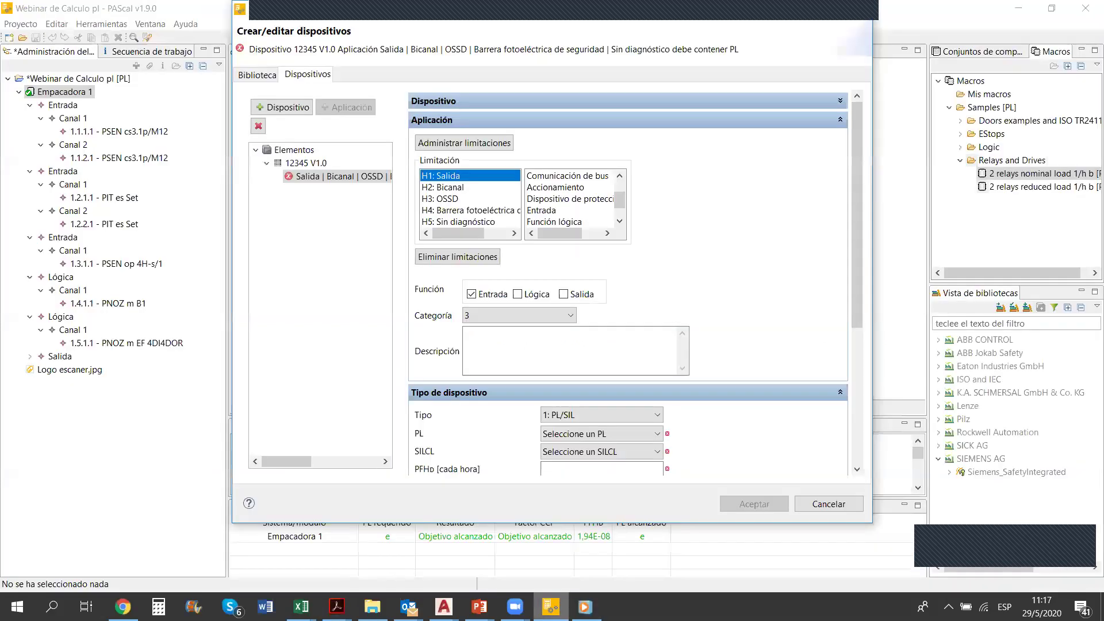
pyautogui.click(605, 433)
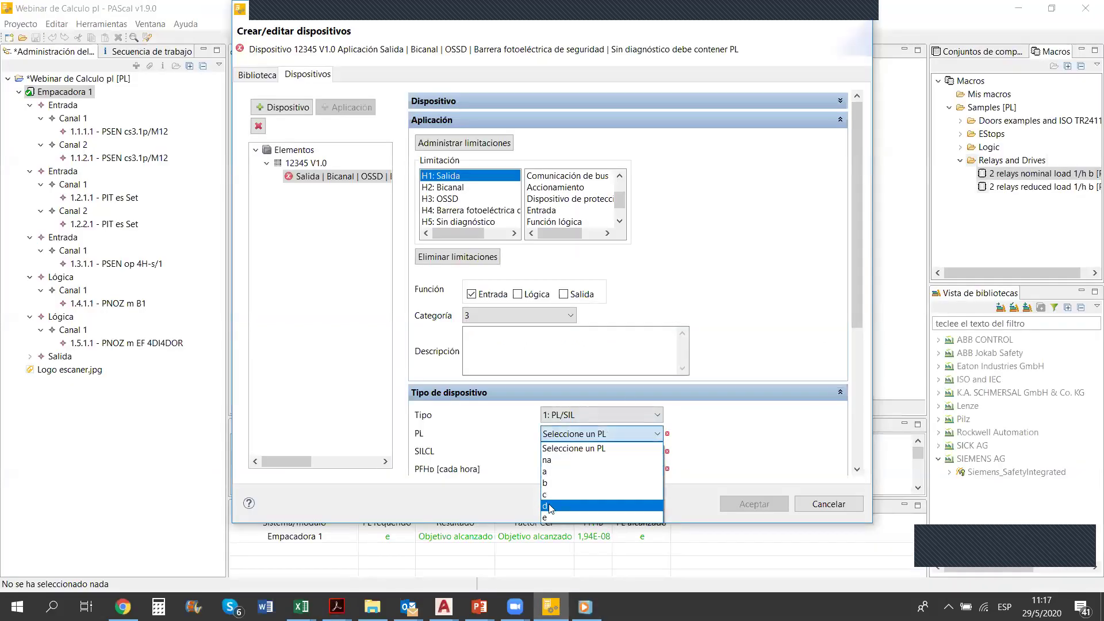
pyautogui.click(549, 506)
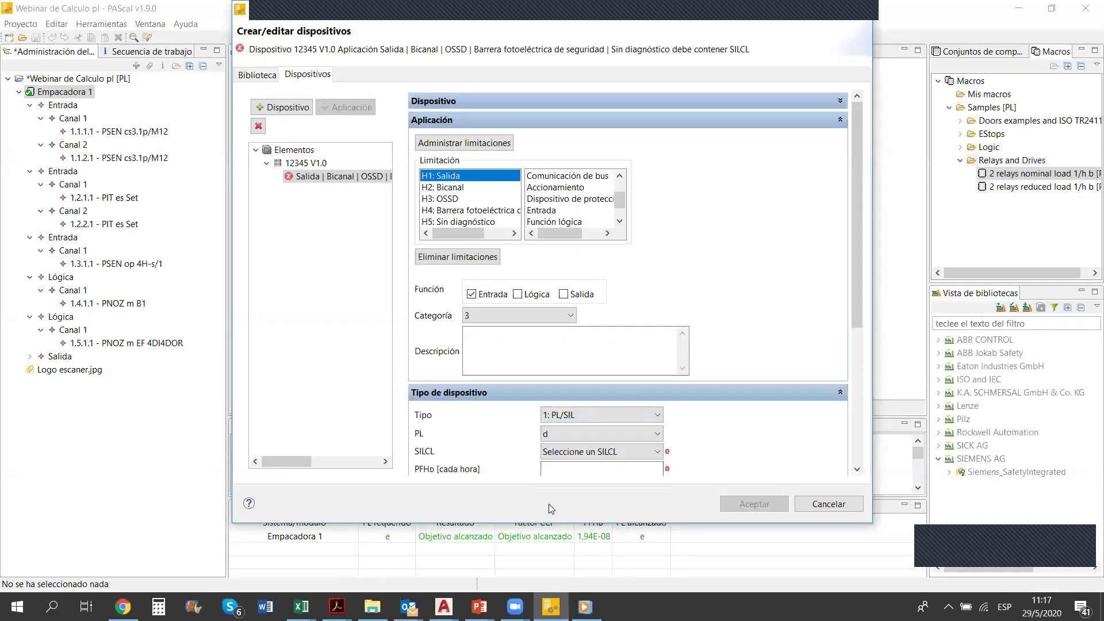
# Set the device's SILCL to 2 after checking the safety table in manual del escaner.pdf
pyautogui.click(569, 454)
pyautogui.click(570, 455)
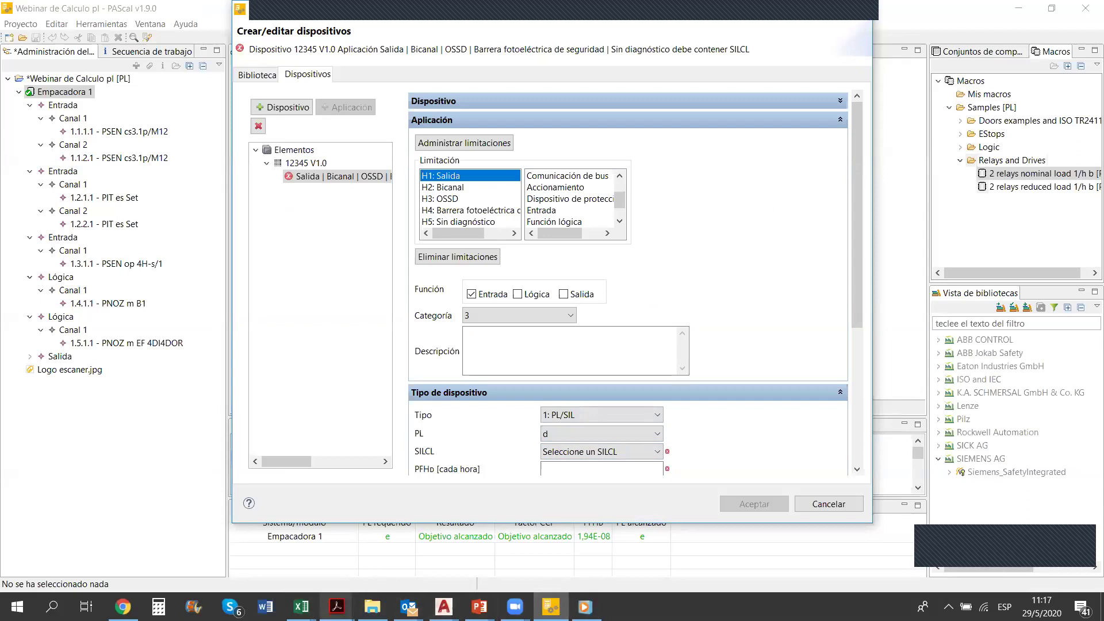
pyautogui.click(332, 602)
pyautogui.click(925, 564)
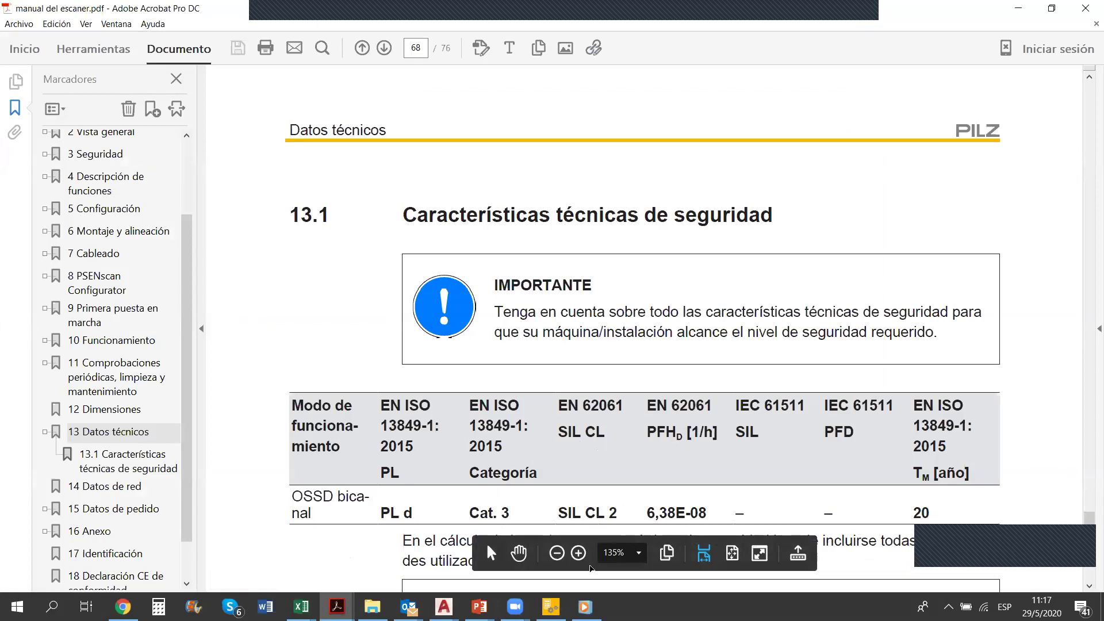
pyautogui.click(550, 607)
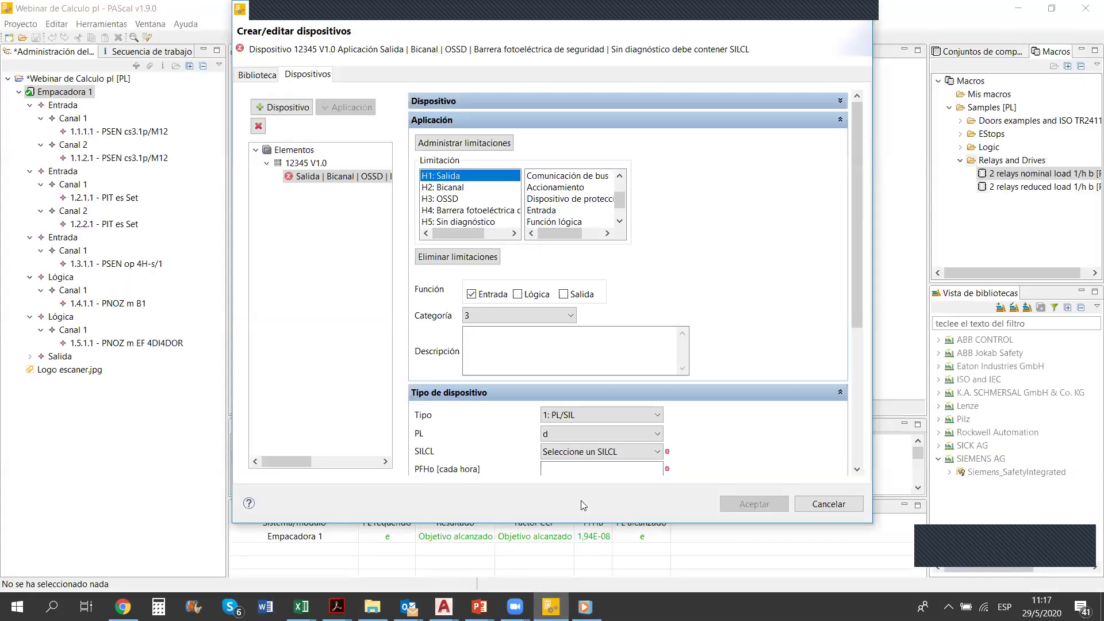
pyautogui.click(585, 460)
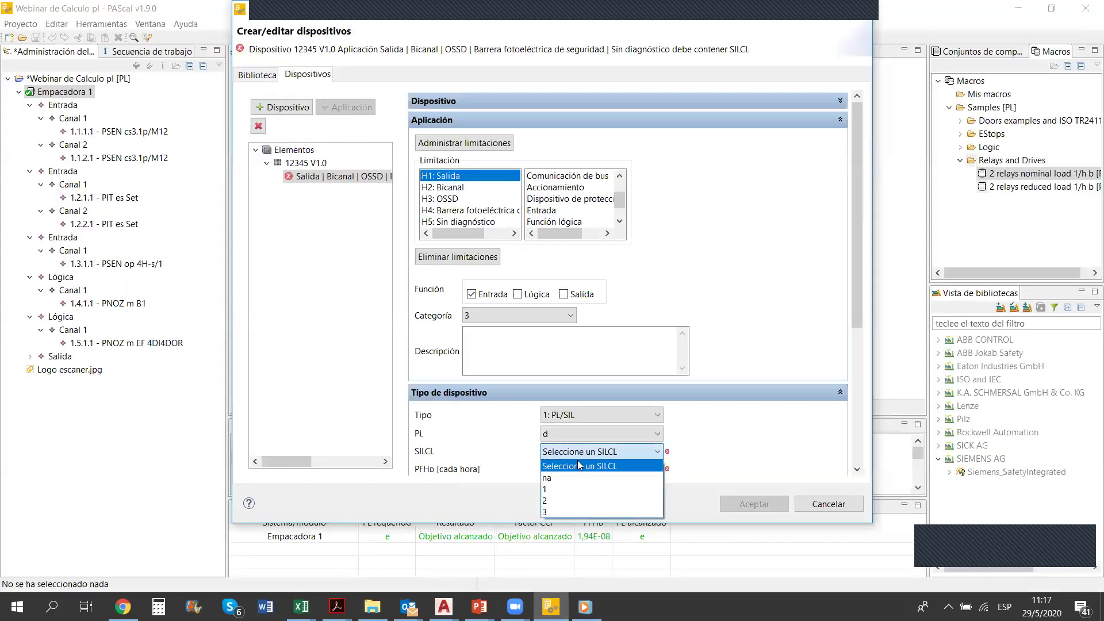
pyautogui.click(568, 503)
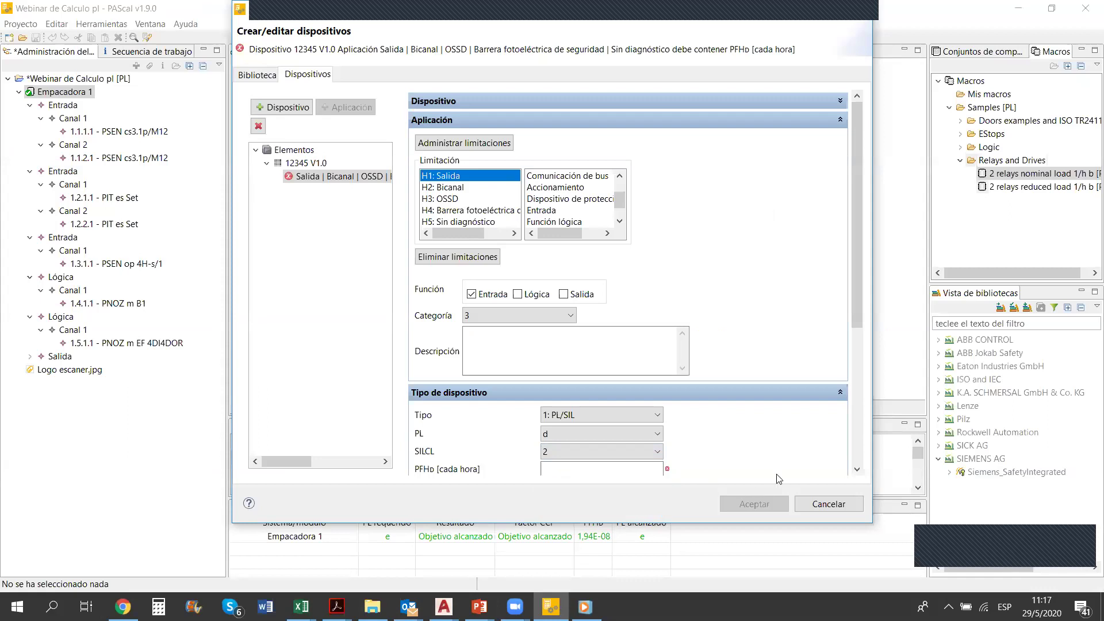
# Enter 6,38e-8 as the hourly PFHD, taken from the safety table in manual del escaner.pdf
pyautogui.click(857, 470)
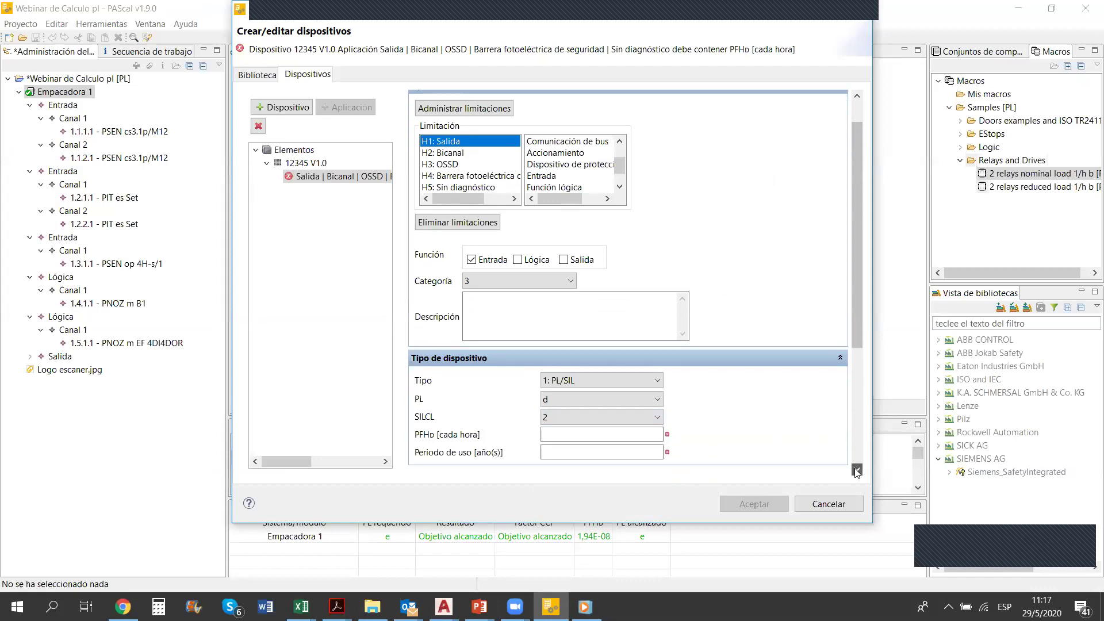
pyautogui.click(857, 470)
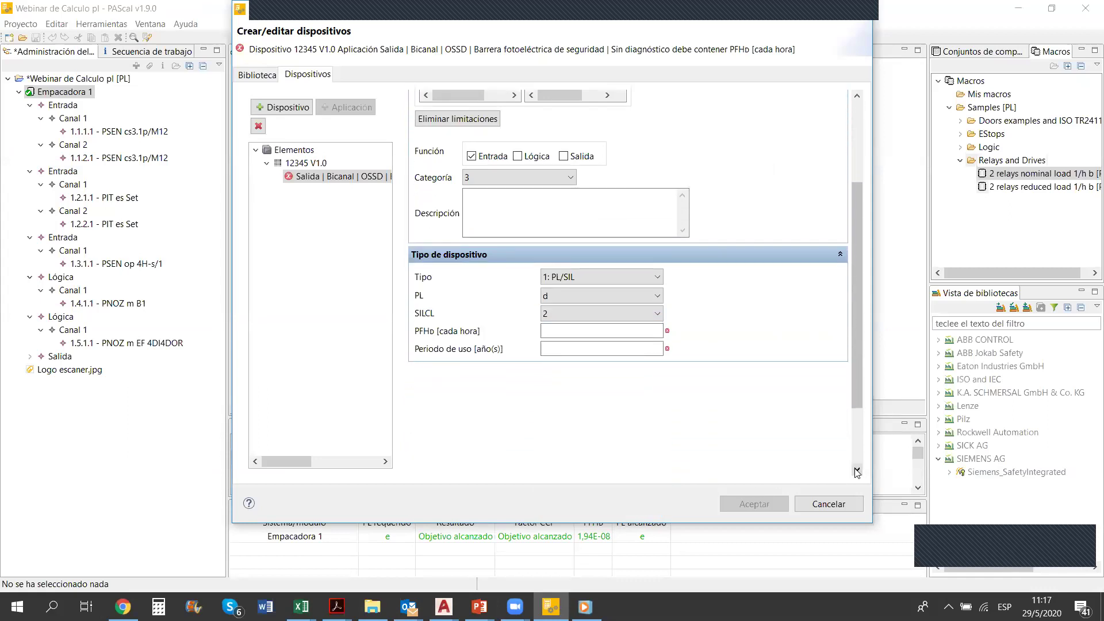
pyautogui.click(857, 470)
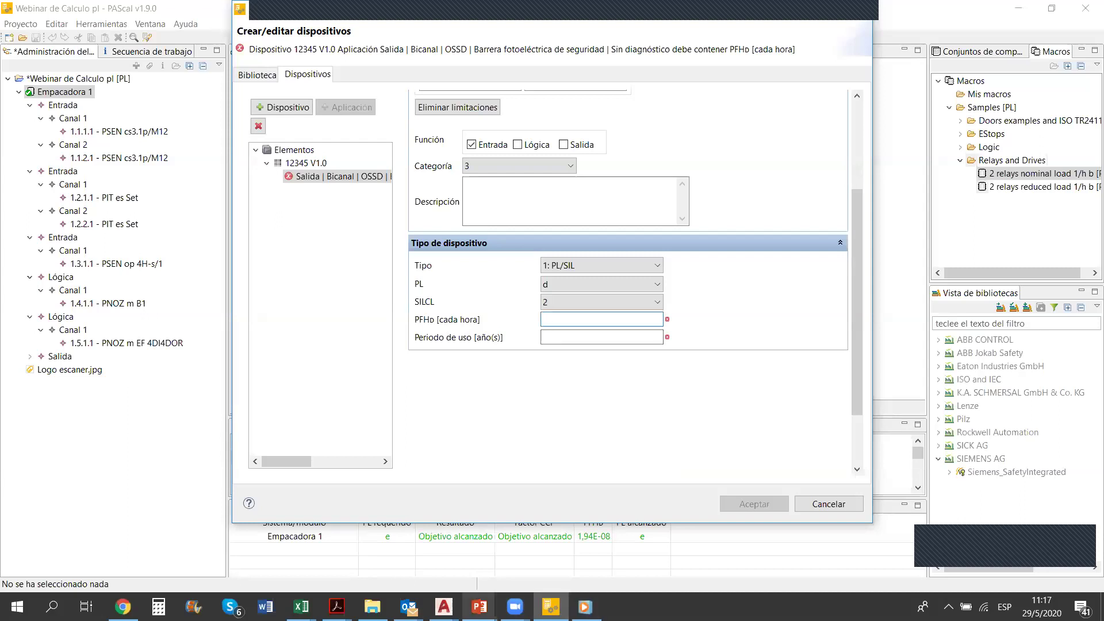
pyautogui.moveTo(337, 606)
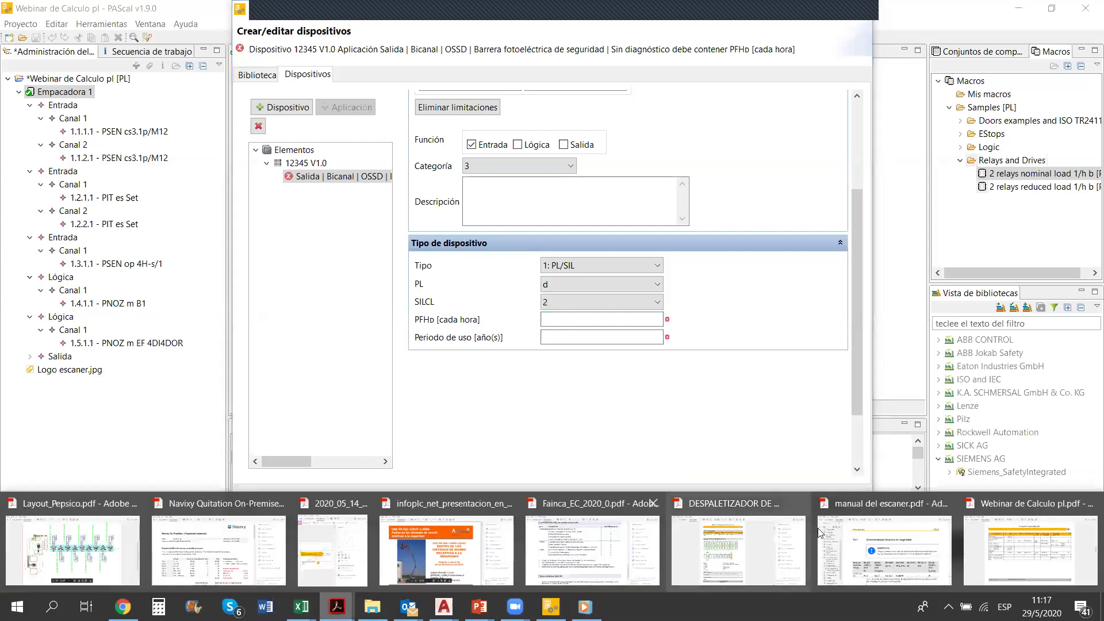
pyautogui.click(897, 563)
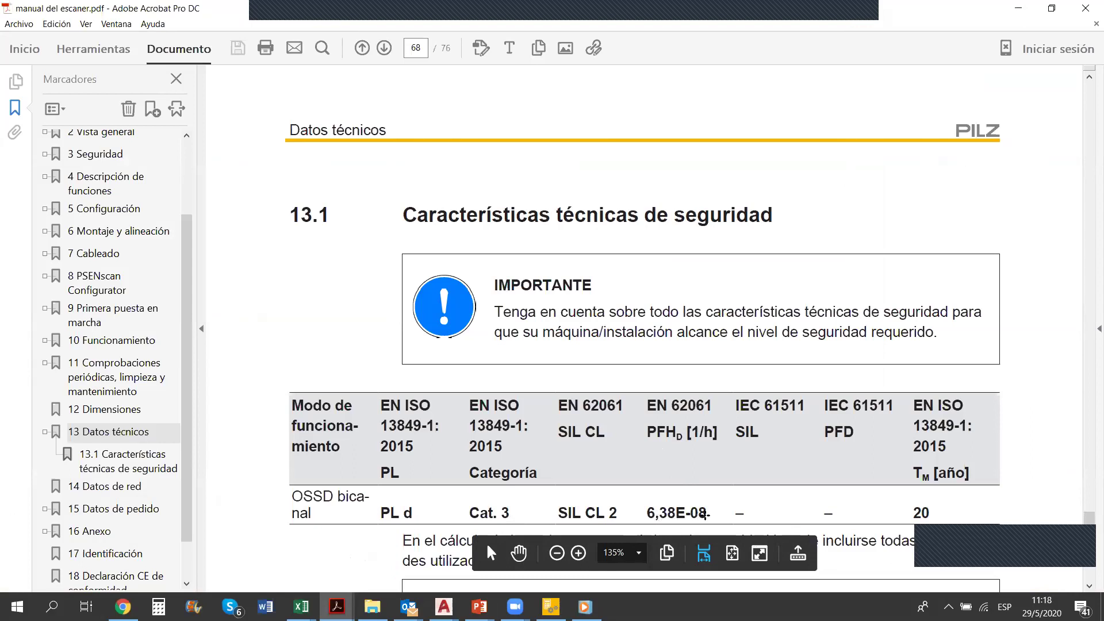
pyautogui.click(1017, 8)
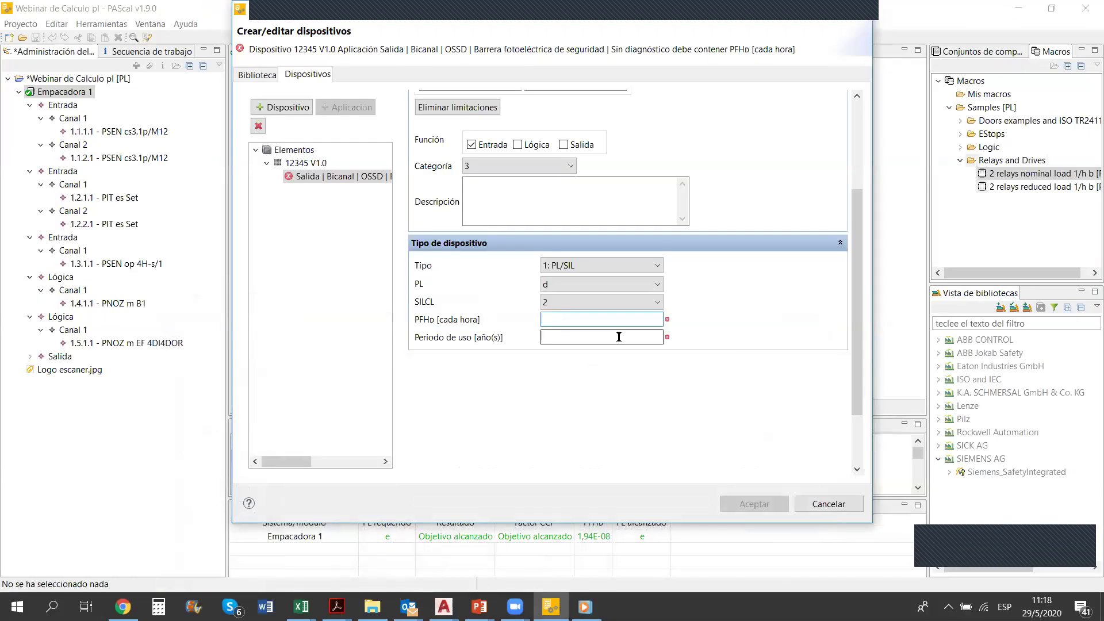
pyautogui.write('6')
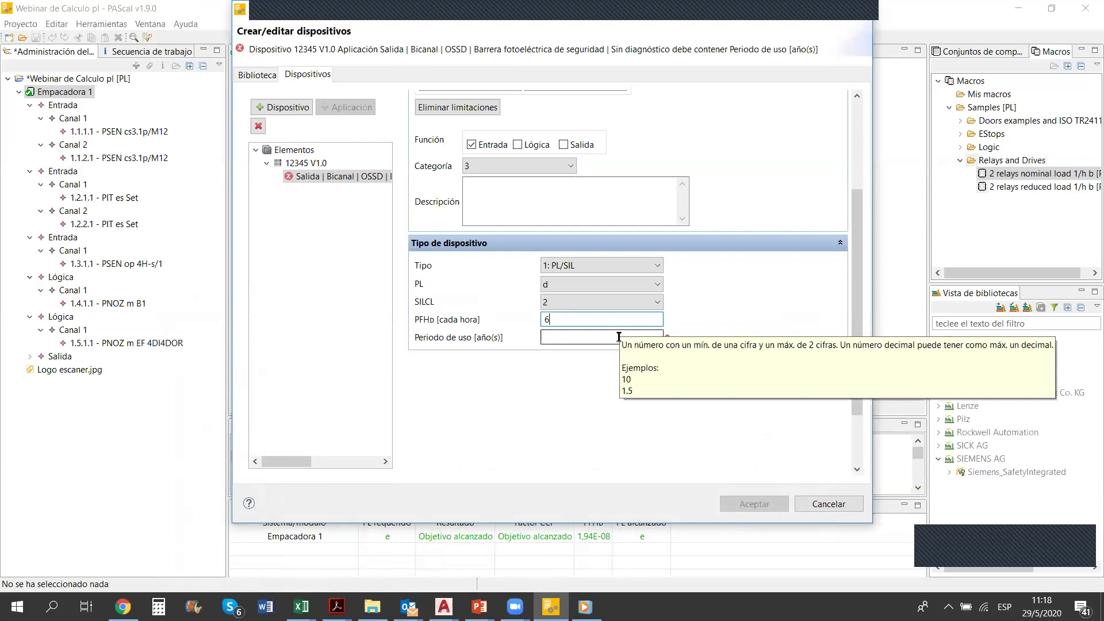
pyautogui.write(',8e')
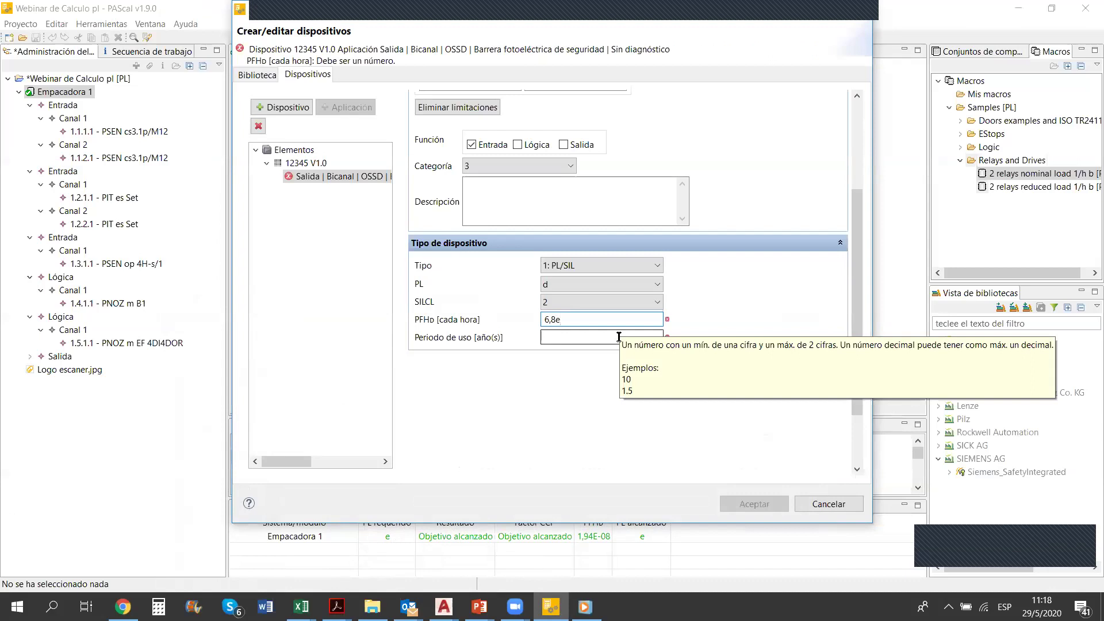
pyautogui.write('-8')
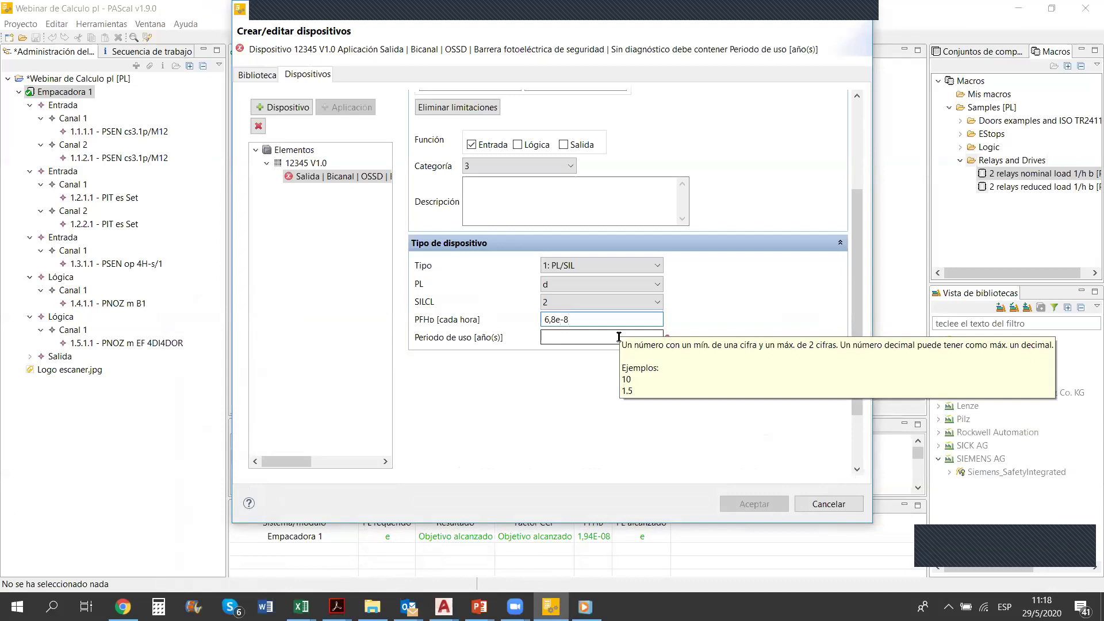
pyautogui.click(553, 319)
pyautogui.write('3')
# Set the period of use to 20 years, checking the TM value in manual del escaner.pdf
pyautogui.click(577, 336)
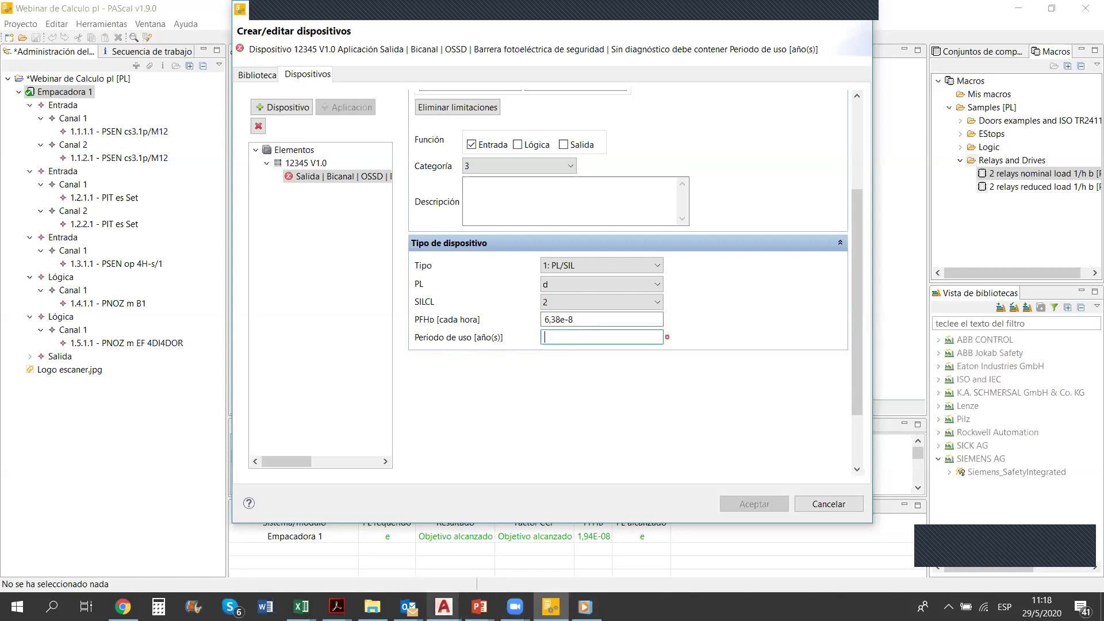
pyautogui.click(337, 607)
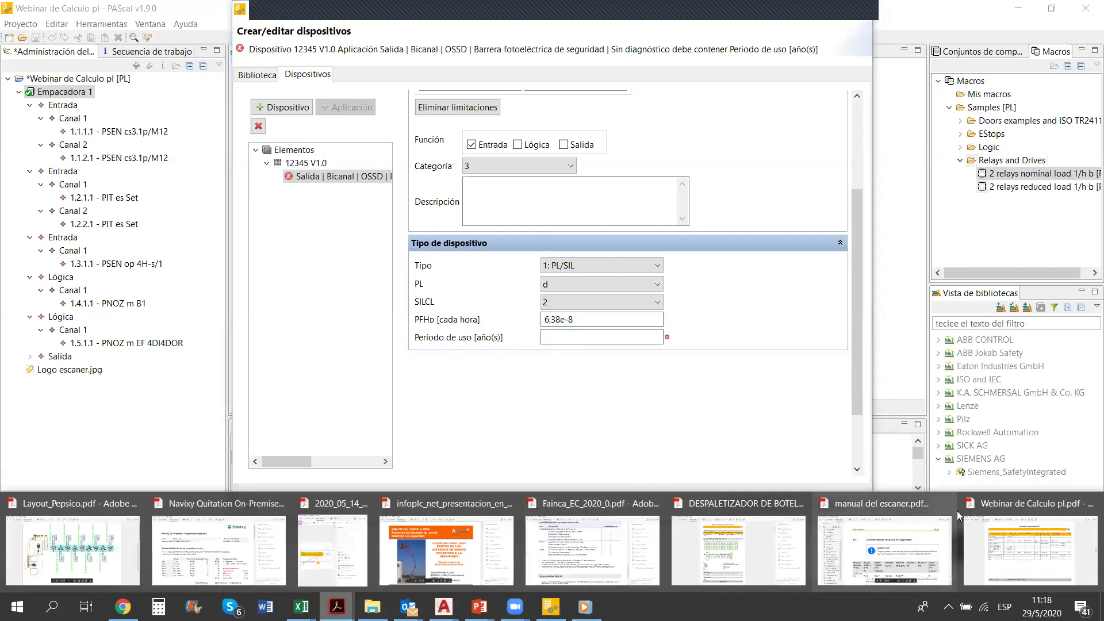
pyautogui.click(906, 553)
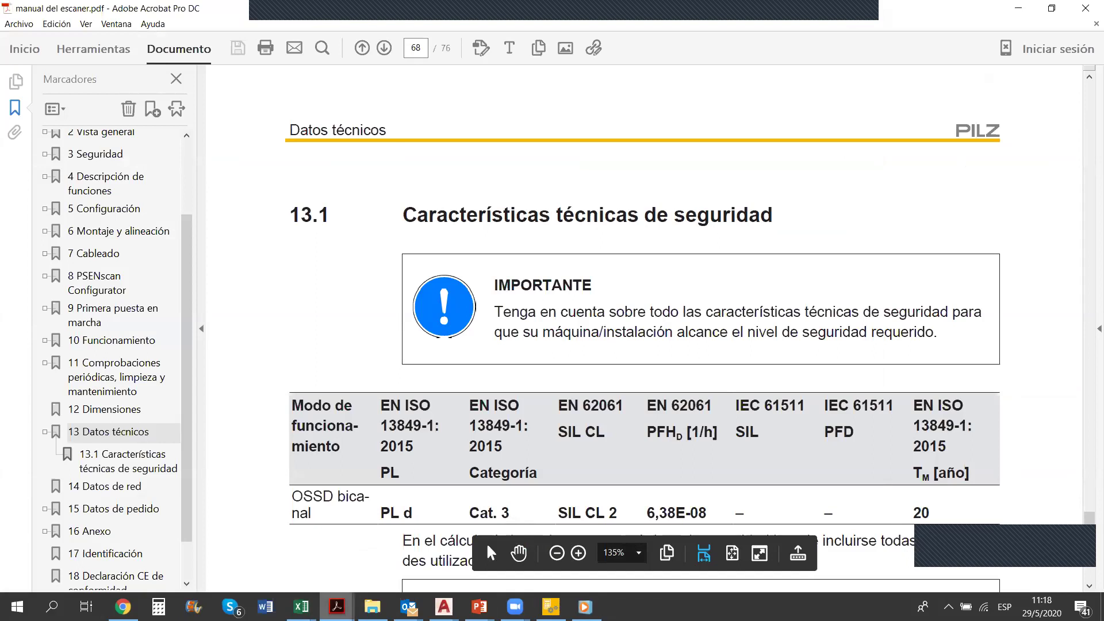
pyautogui.moveTo(337, 607)
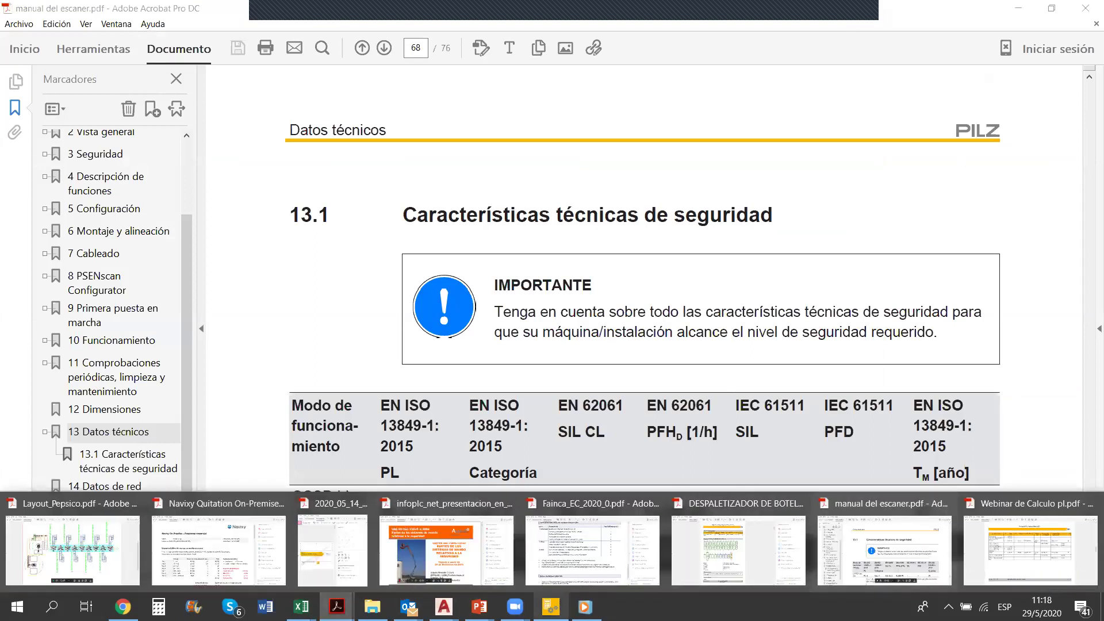
pyautogui.click(551, 606)
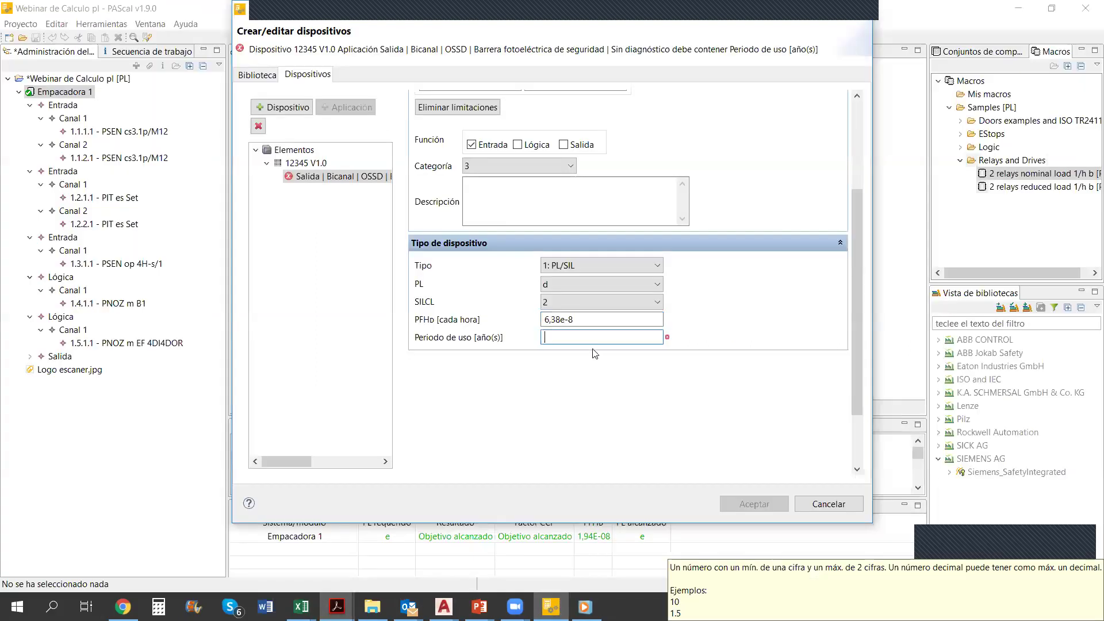
pyautogui.write('20')
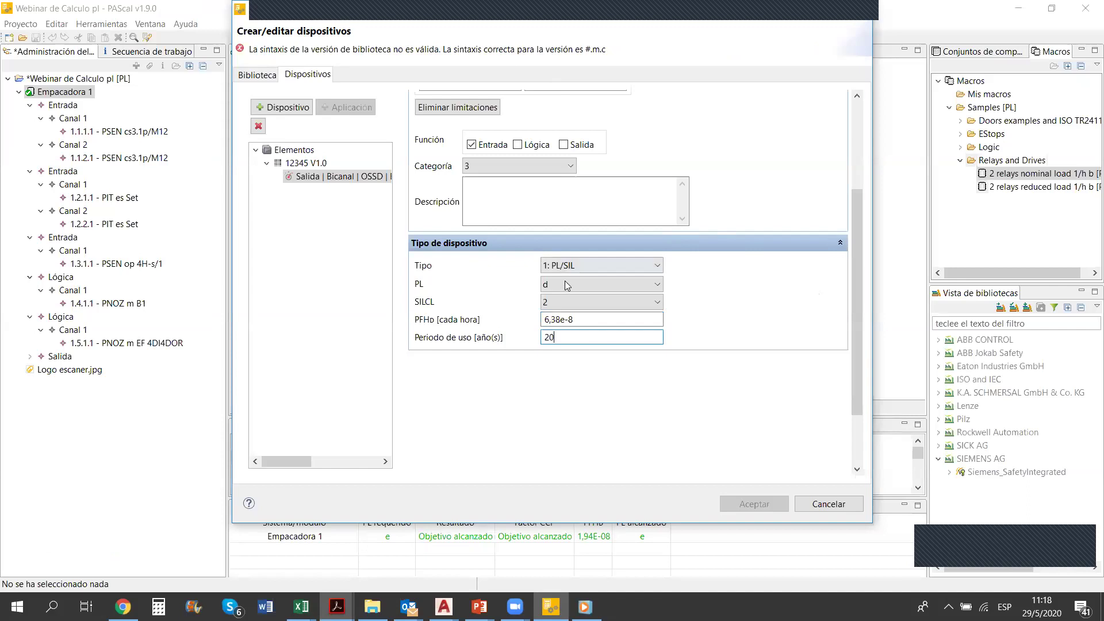
# Rewrite the hourly PFHD as 6.38e-8 and expand the scanner's general device data for review
pyautogui.click(565, 319)
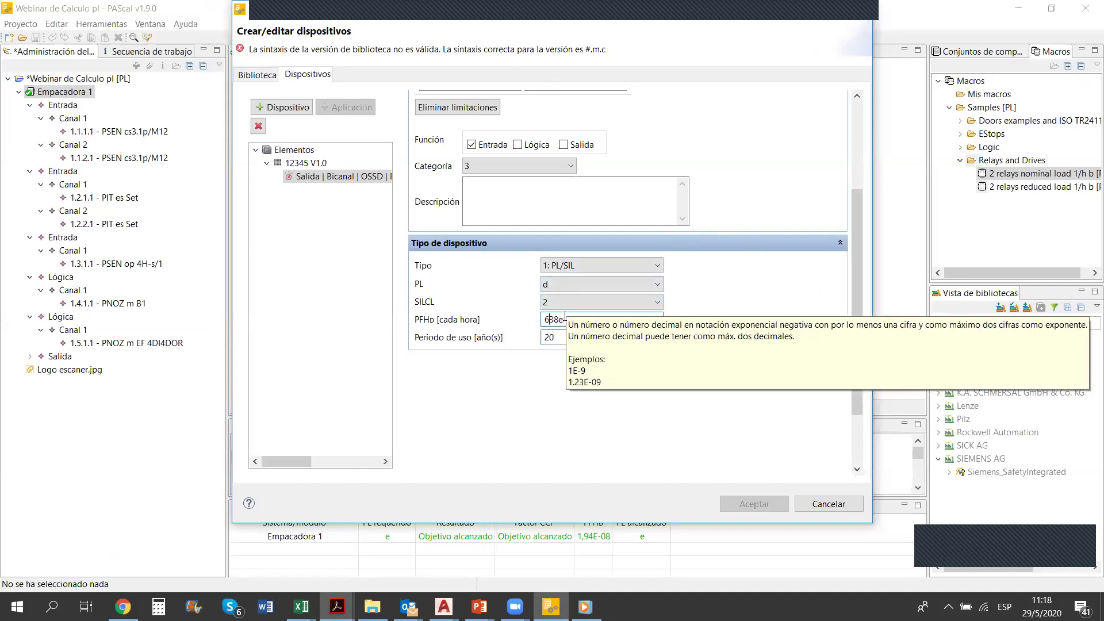
pyautogui.write(',')
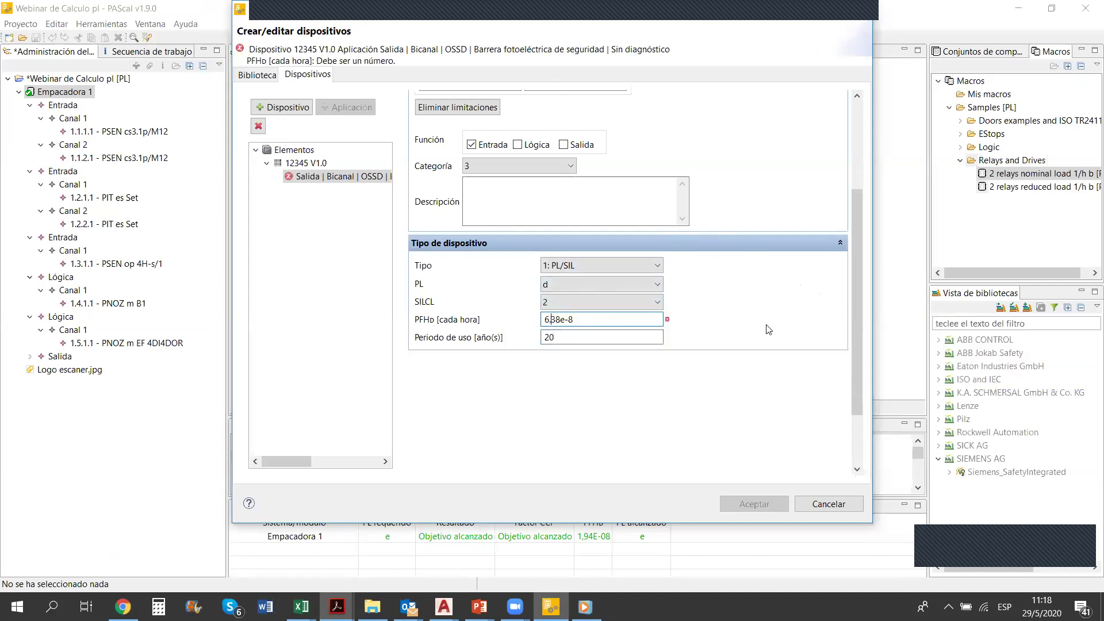
pyautogui.moveTo(860, 293); pyautogui.dragTo(861, 199)
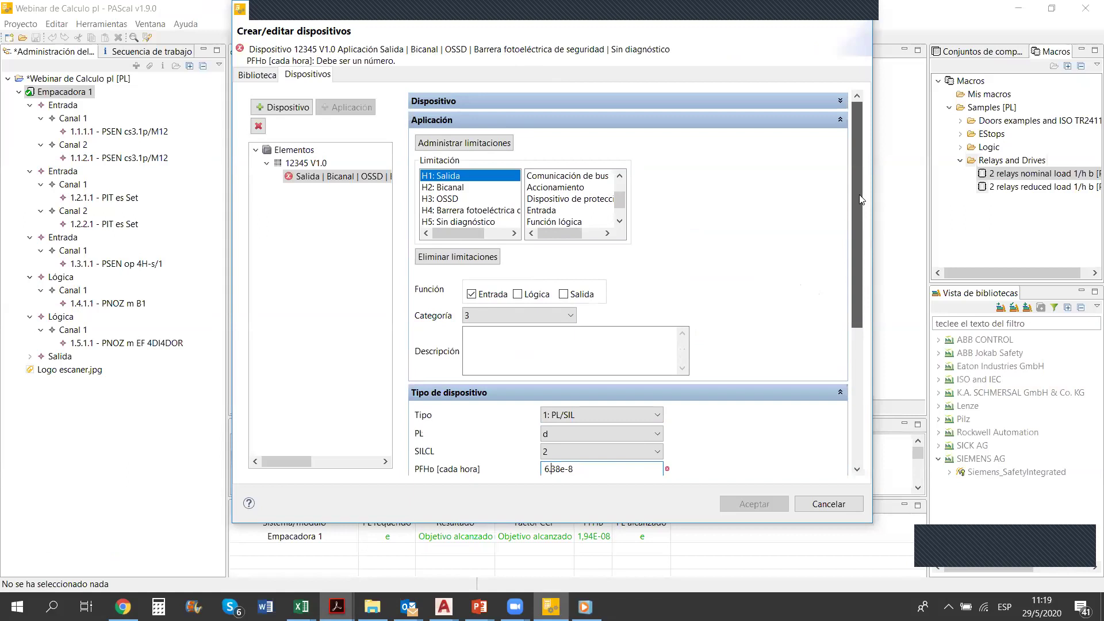
pyautogui.click(839, 102)
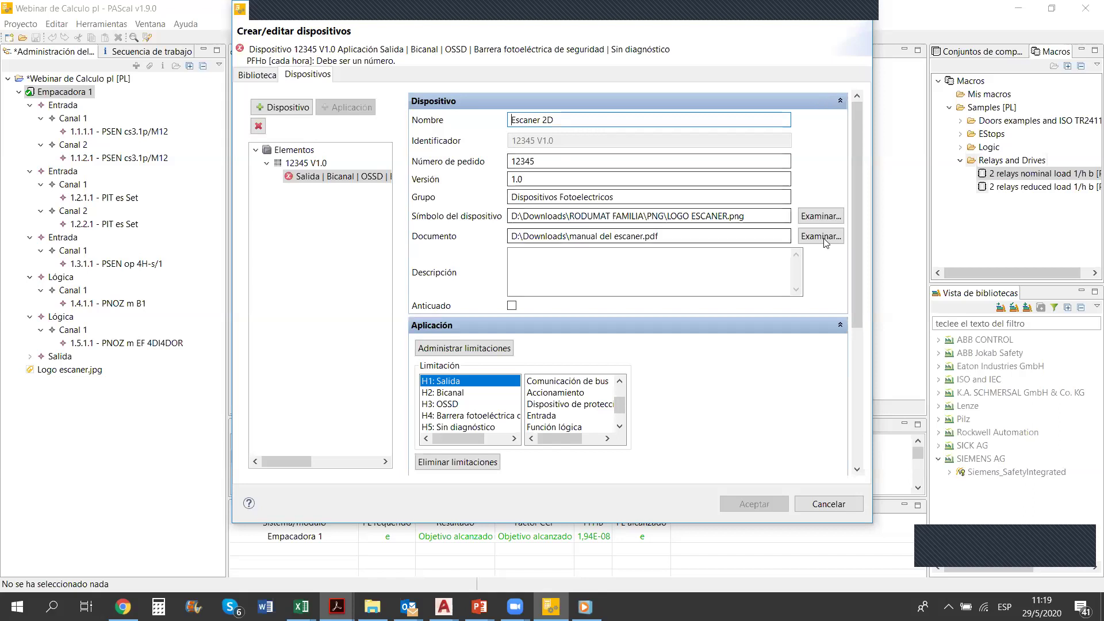
# Clear the Salida function, leaving only Entrada enabled, and set the application's category to 4
pyautogui.moveTo(852, 172); pyautogui.dragTo(882, 342)
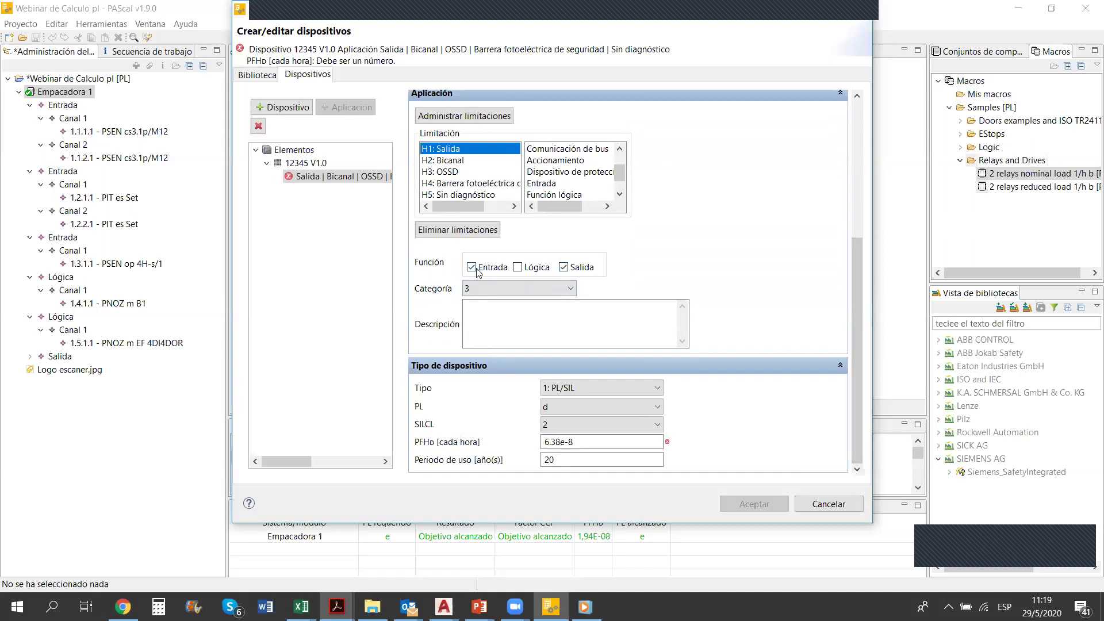
pyautogui.click(564, 268)
pyautogui.click(557, 291)
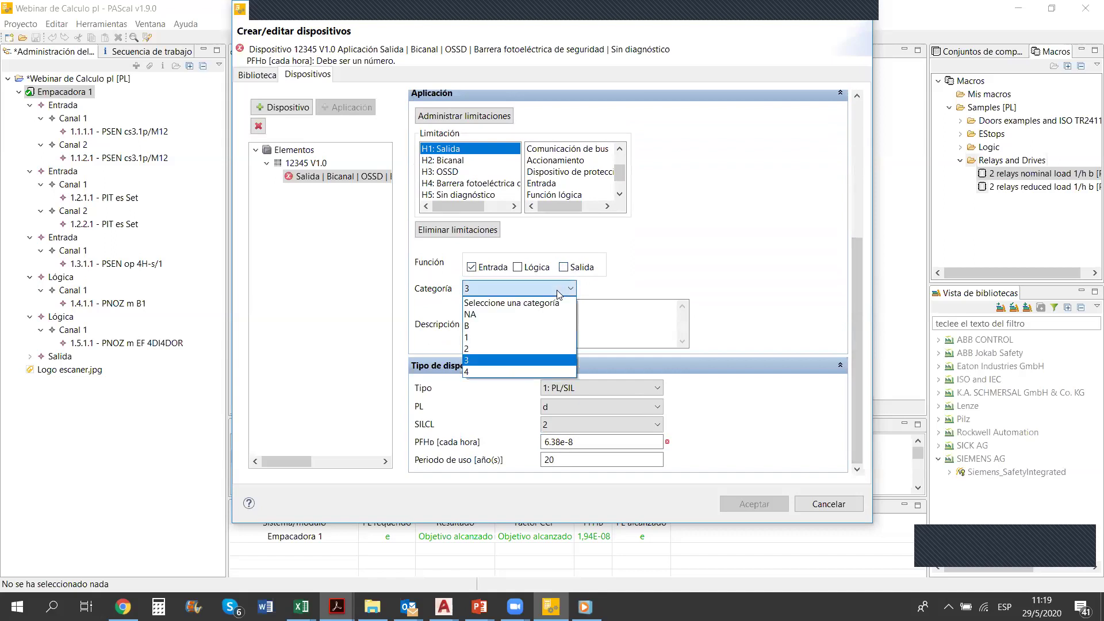
pyautogui.click(506, 372)
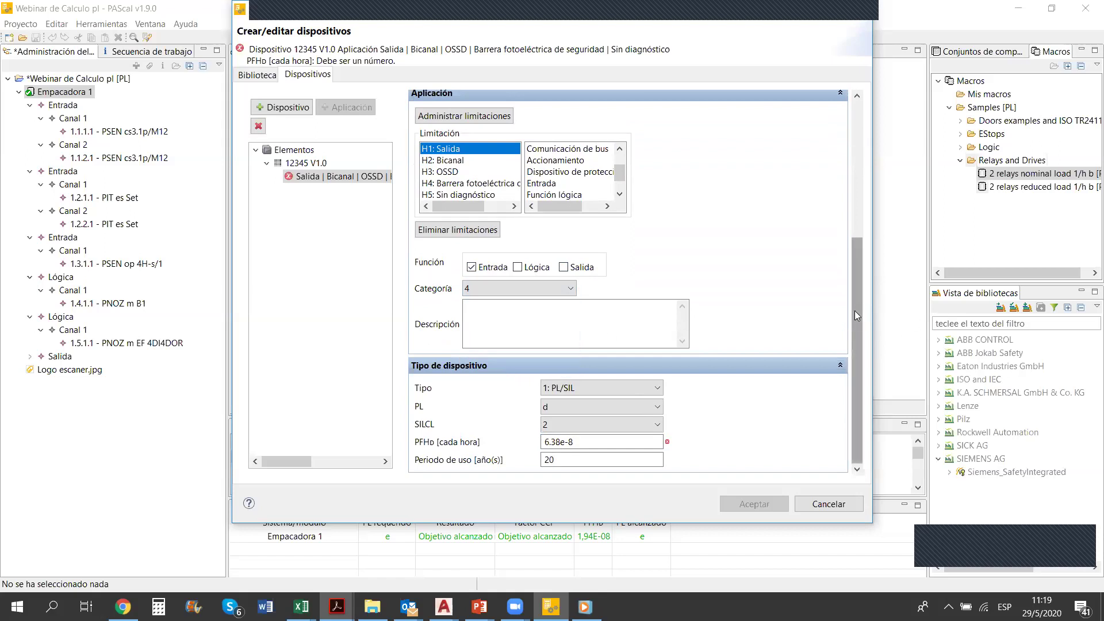
# Re-enter the hourly PFHD with an uppercase exponent as 6.38E-8
pyautogui.click(582, 447)
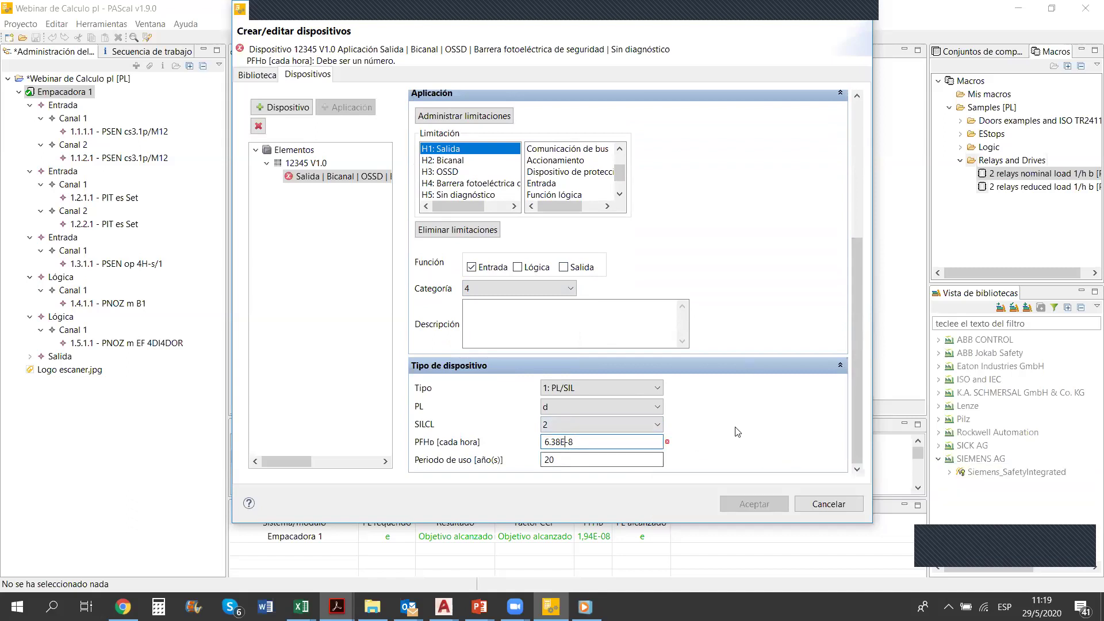
pyautogui.click(617, 462)
pyautogui.click(588, 444)
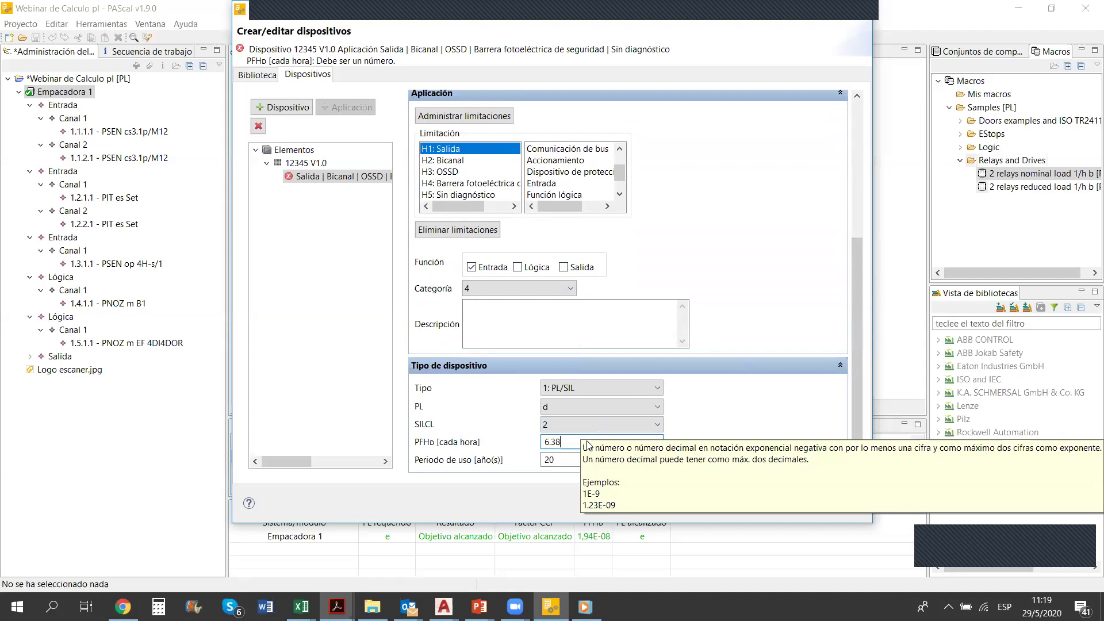
pyautogui.write('E-8')
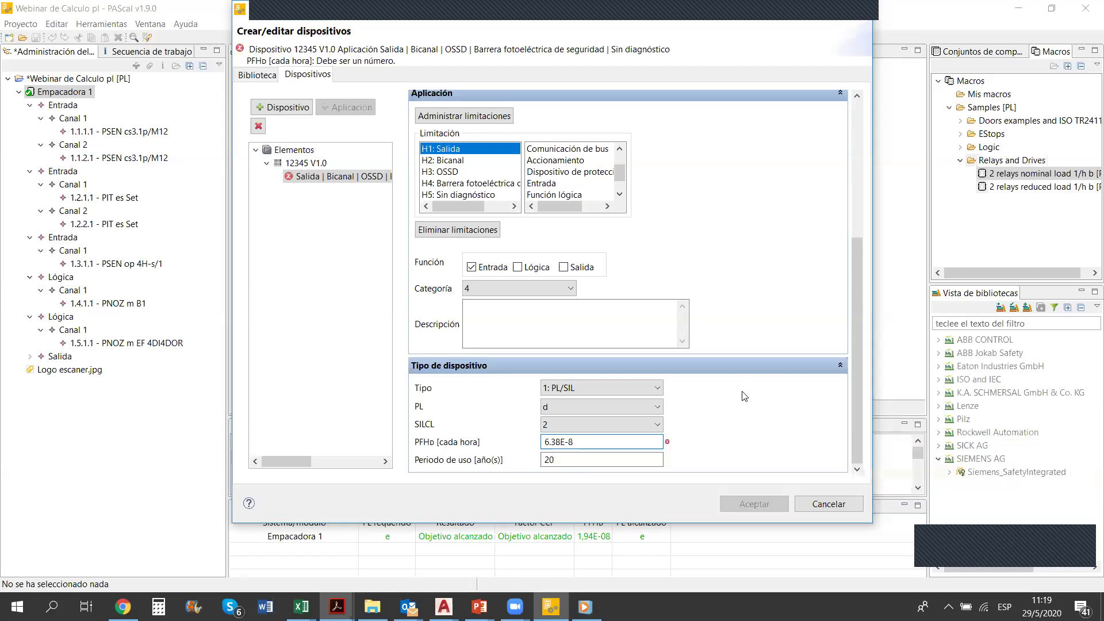
pyautogui.click(586, 462)
pyautogui.click(610, 302)
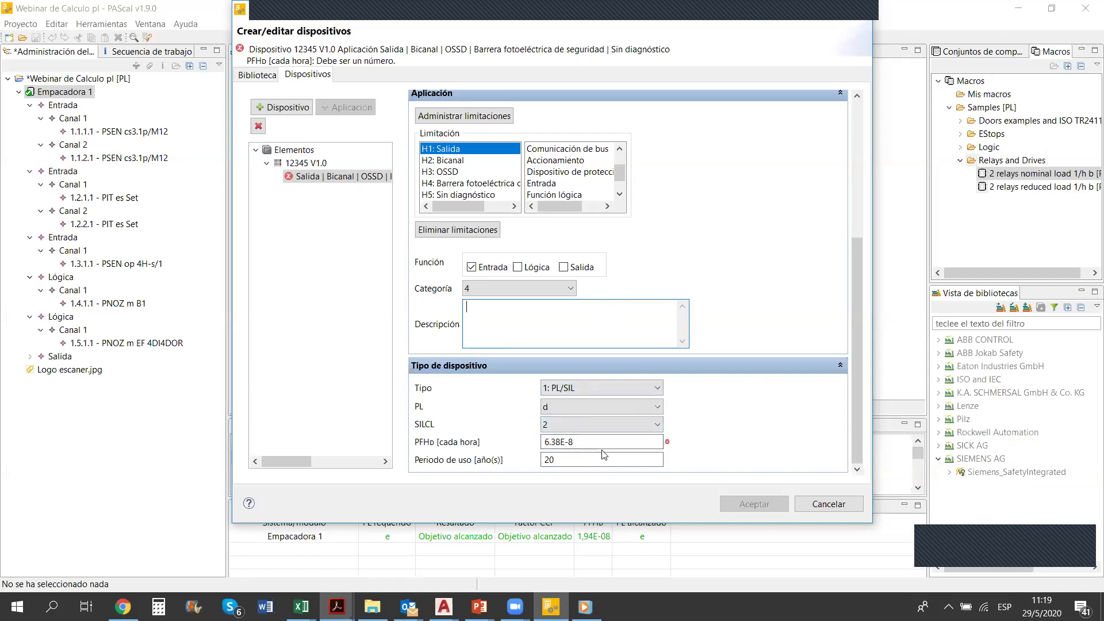
# Recheck the safety table in manual del escaner.pdf and set the hourly PFHD to 6,38 without an exponent
pyautogui.moveTo(582, 447)
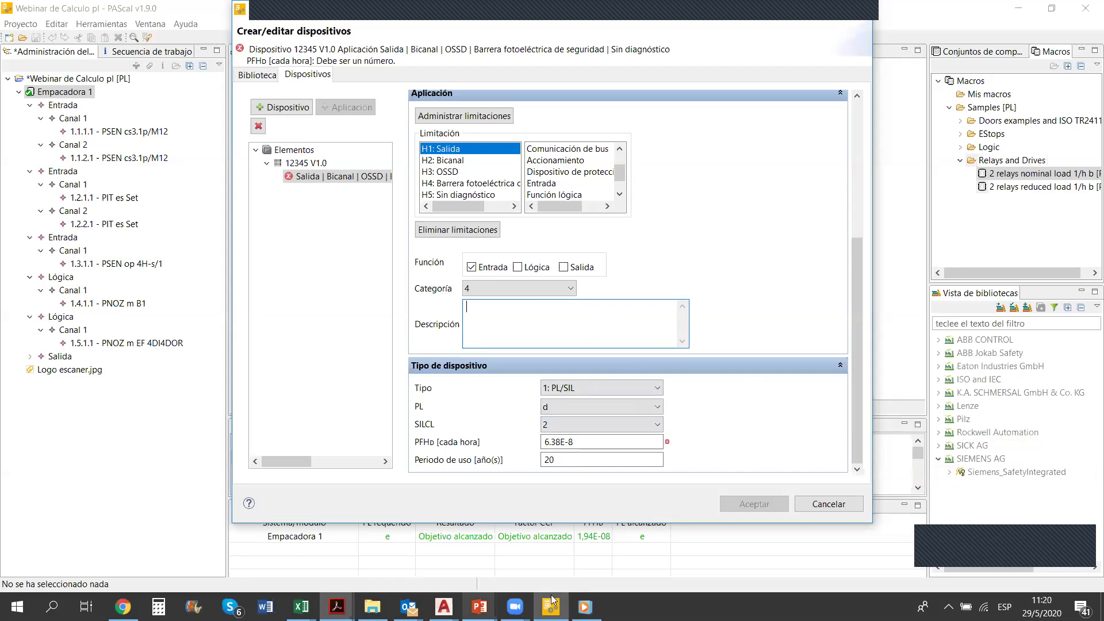
pyautogui.moveTo(339, 603)
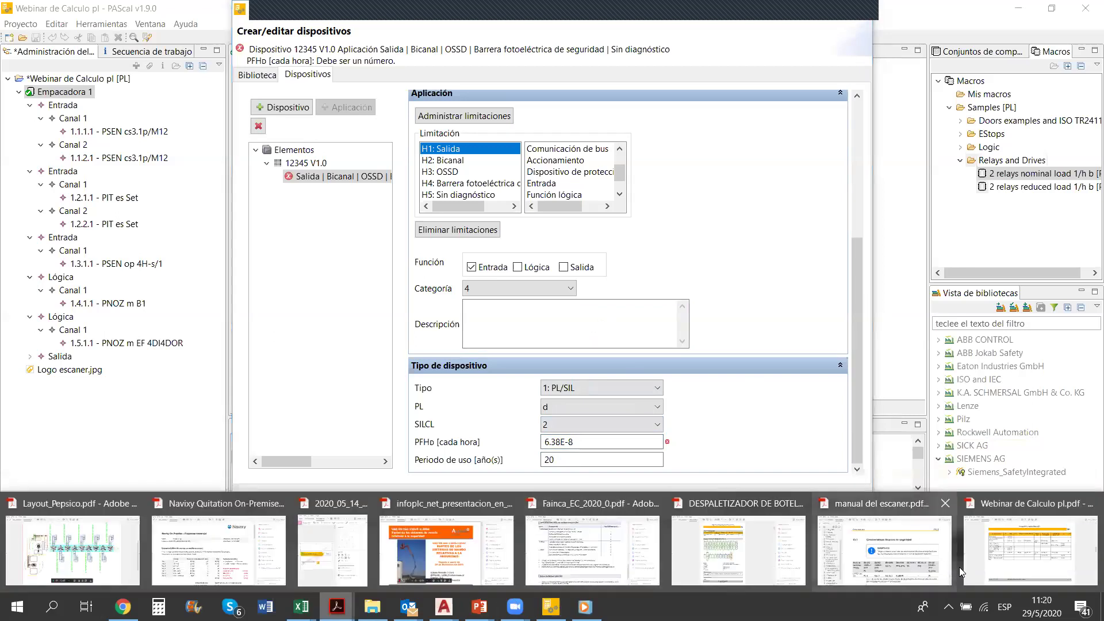
pyautogui.click(891, 549)
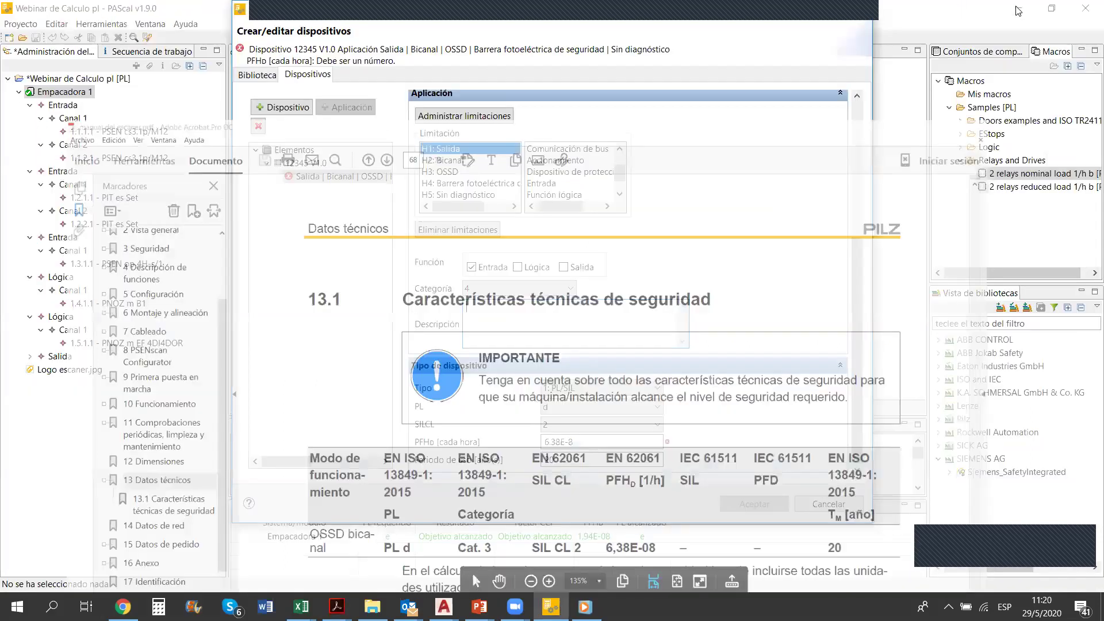
pyautogui.click(1017, 8)
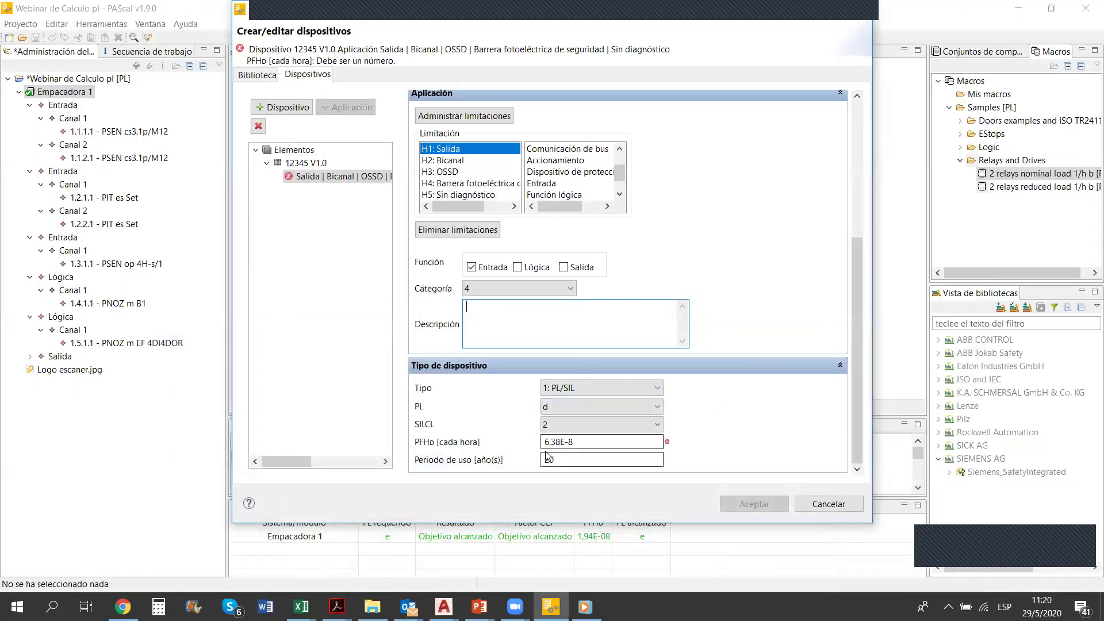
pyautogui.click(596, 456)
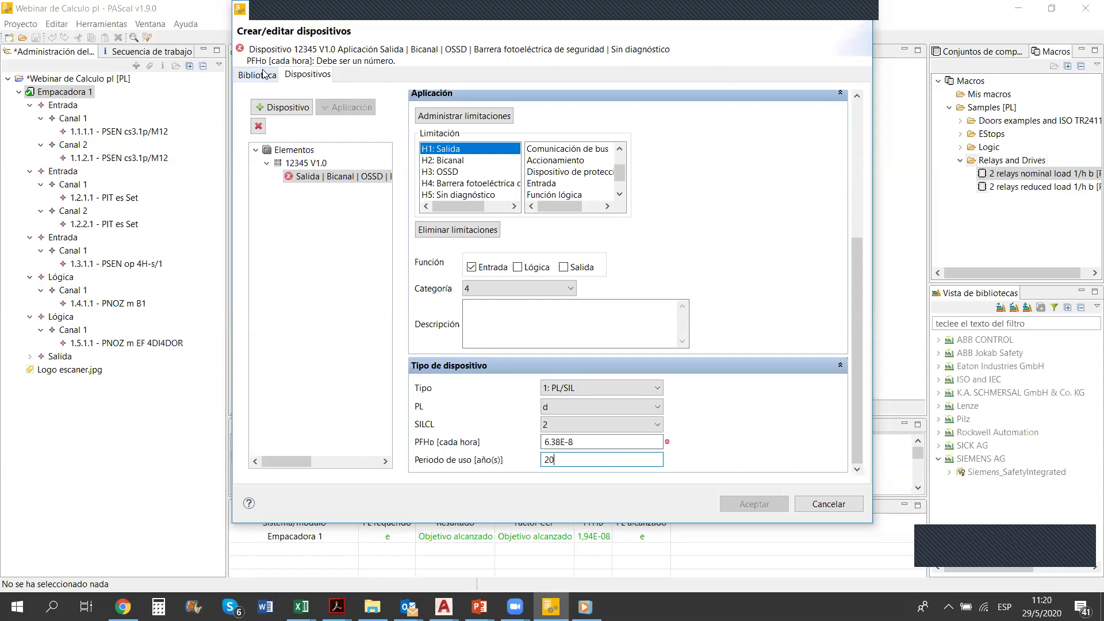
pyautogui.click(584, 441)
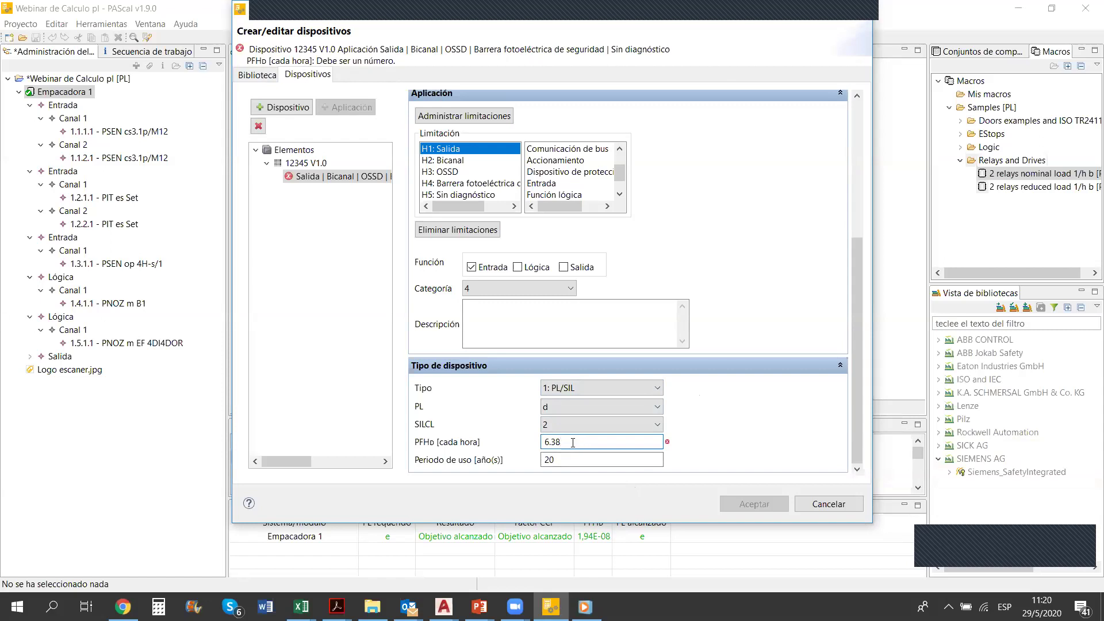
pyautogui.moveTo(572, 442)
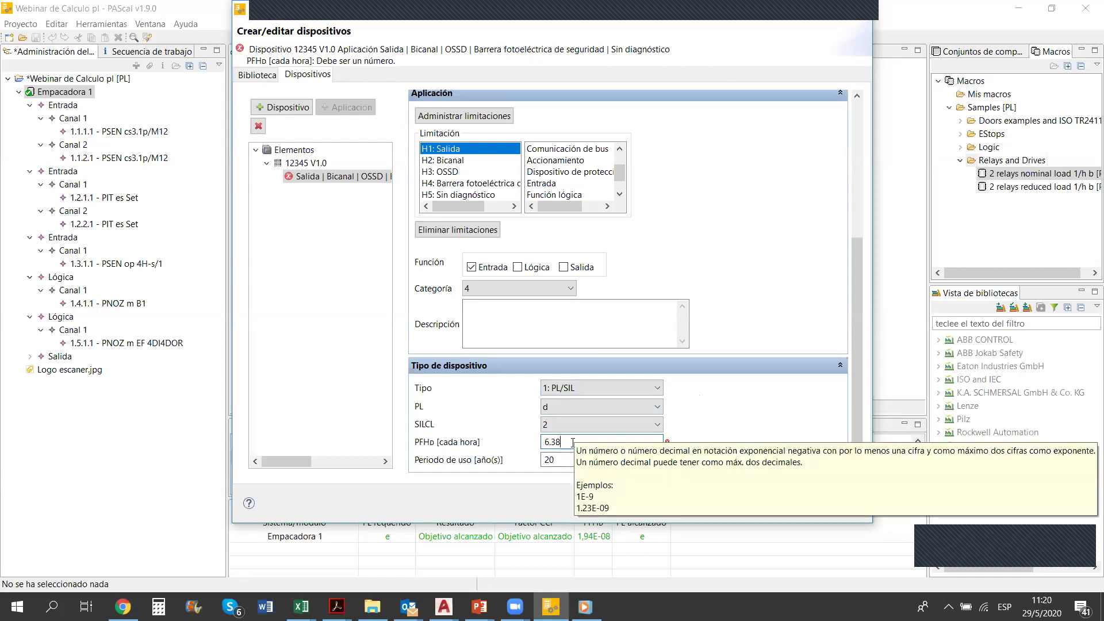
pyautogui.press('BackSpace')
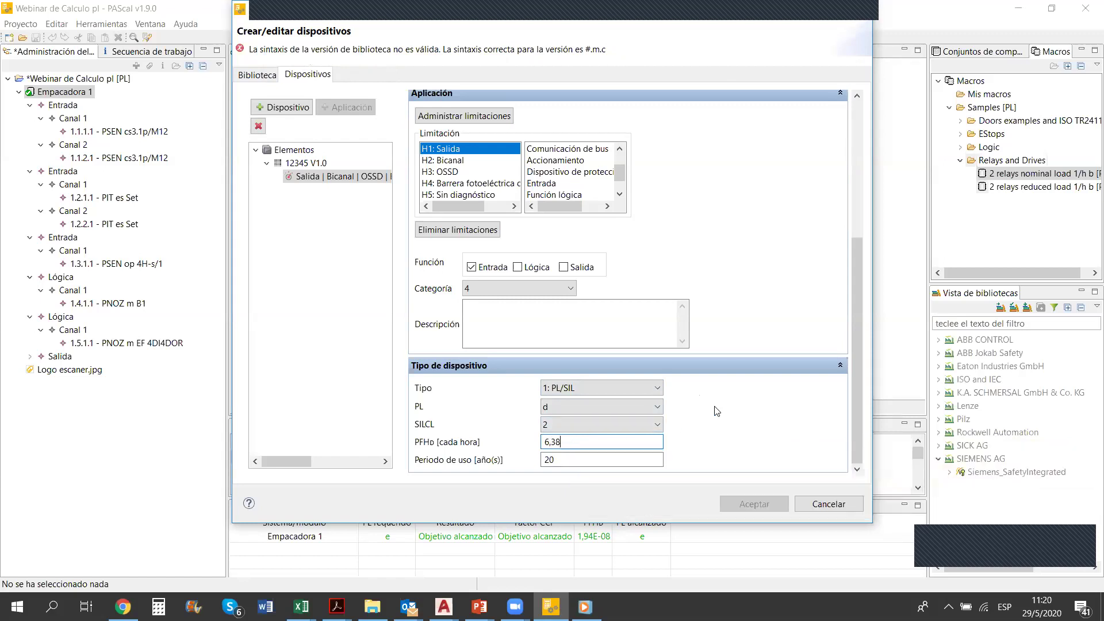
pyautogui.click(595, 460)
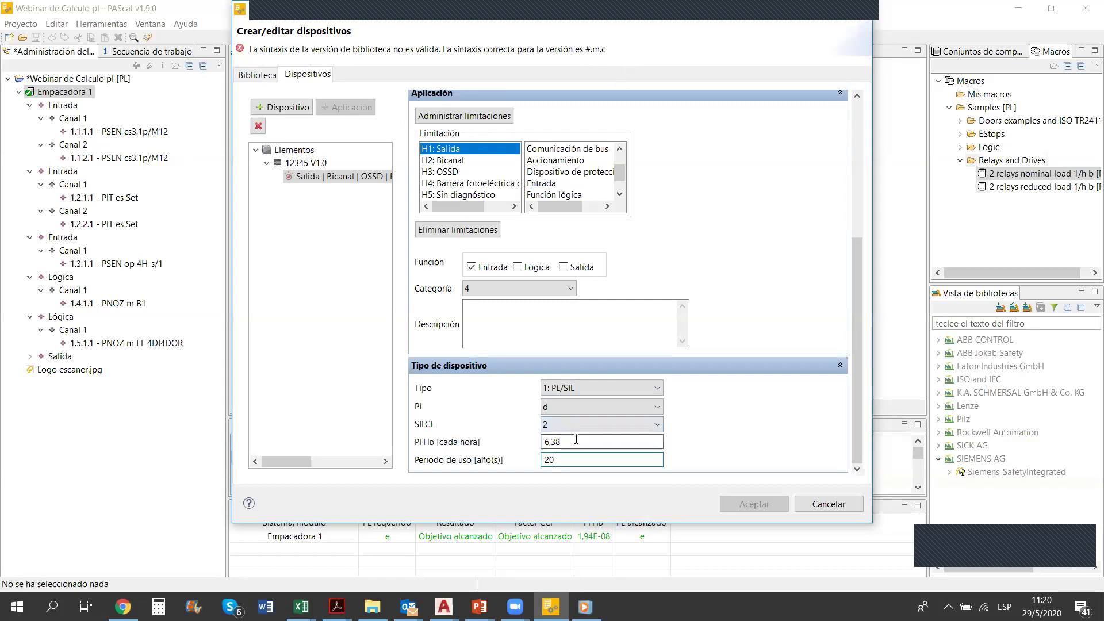
pyautogui.click(632, 442)
# Delete the existing 2D scanner device from the library elements and add a new blank device
pyautogui.click(324, 165)
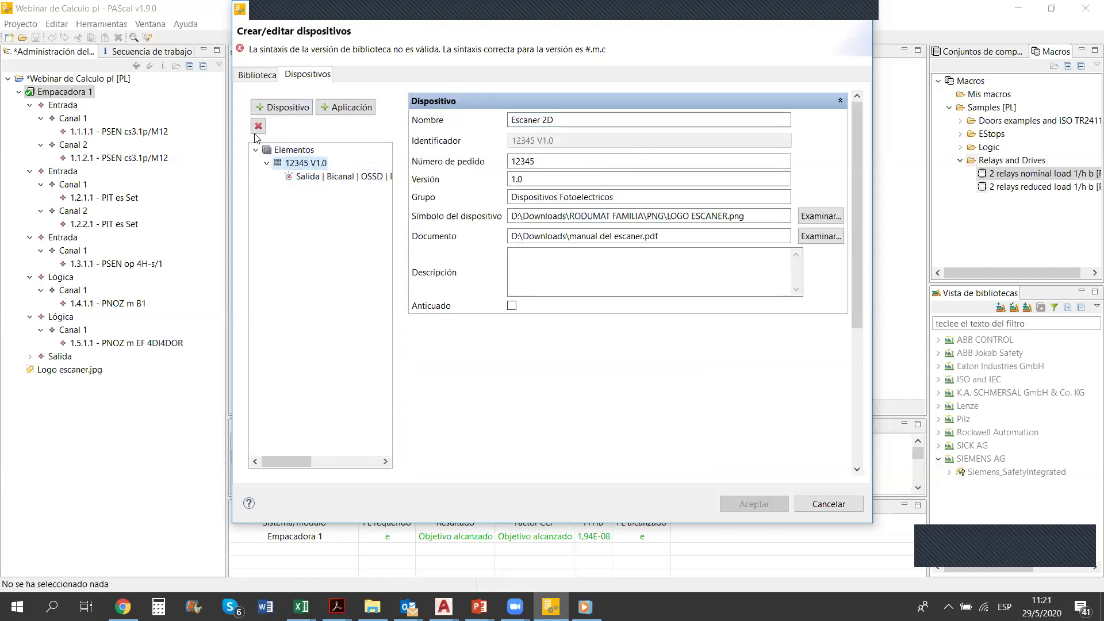
pyautogui.click(258, 127)
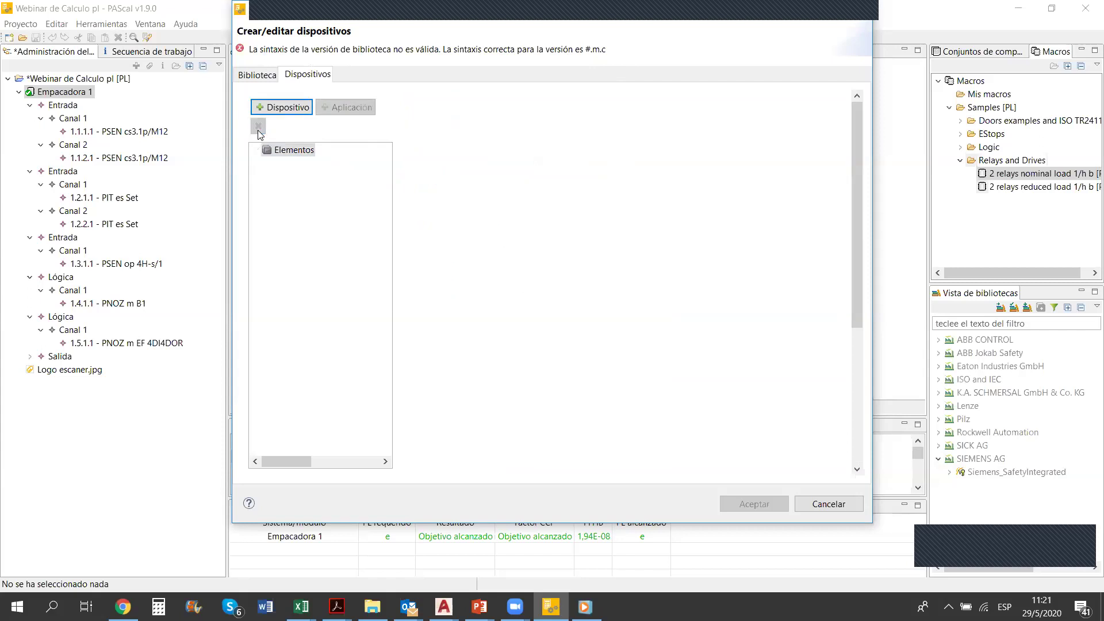
pyautogui.click(282, 107)
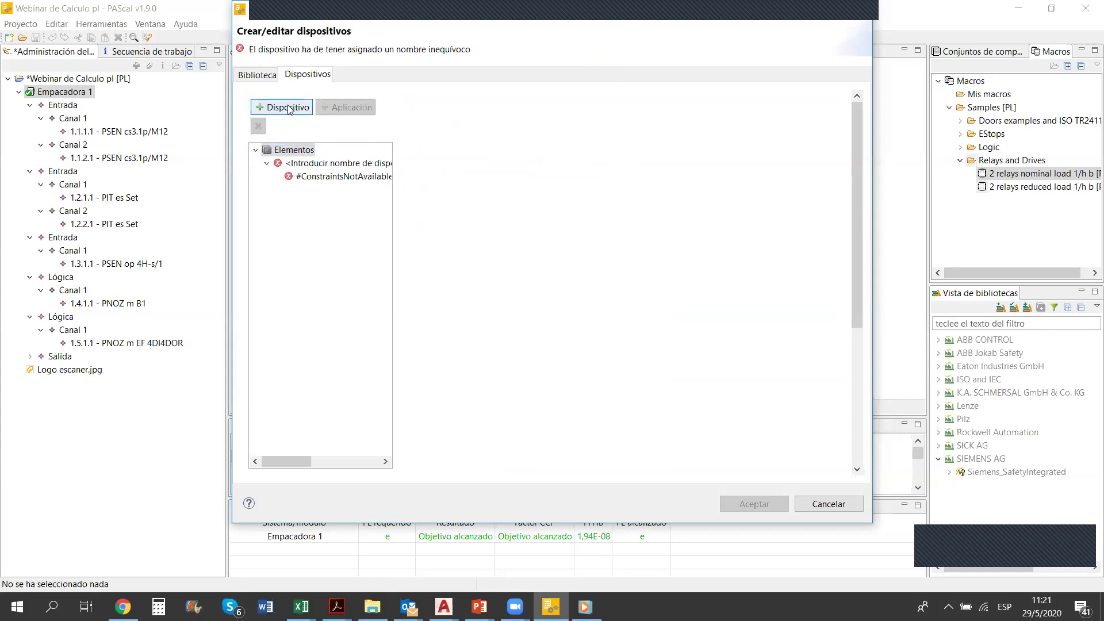
pyautogui.click(329, 164)
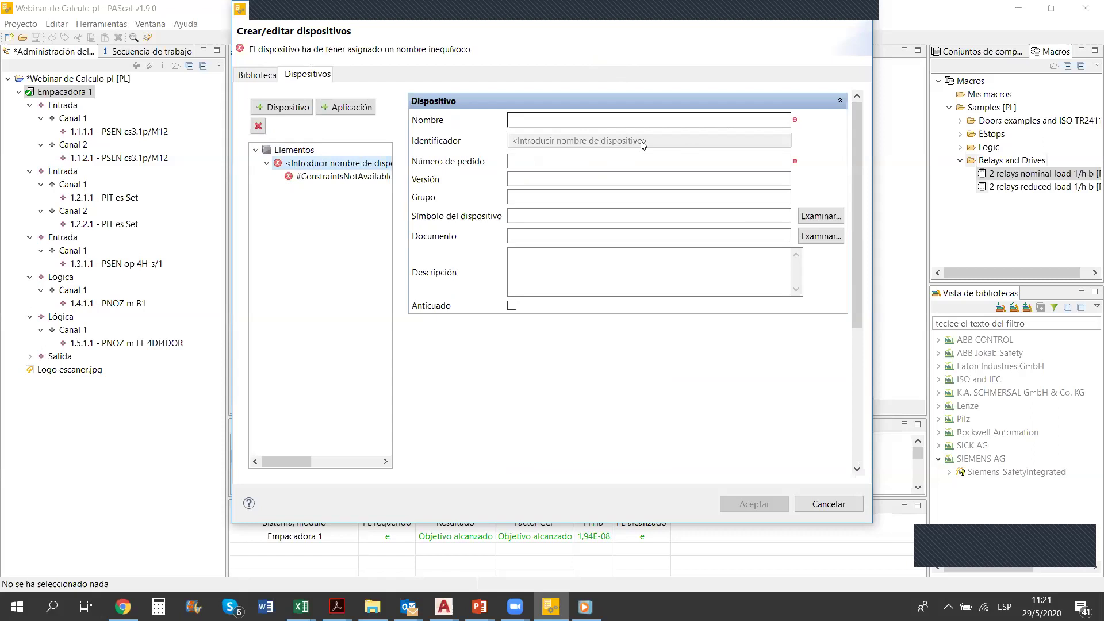
# Name the new device escaner 2D, enter its order number, and set version 1 and group Sensores Fotoelectrica
pyautogui.click(642, 121)
pyautogui.write('escaner 2D')
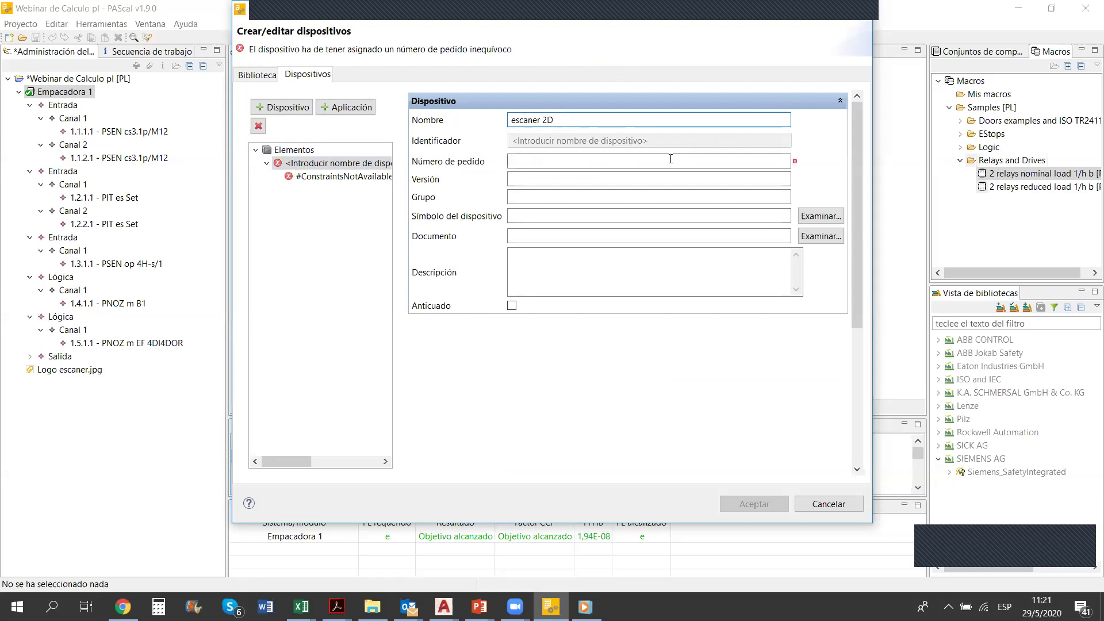
pyautogui.click(670, 158)
pyautogui.write('12345')
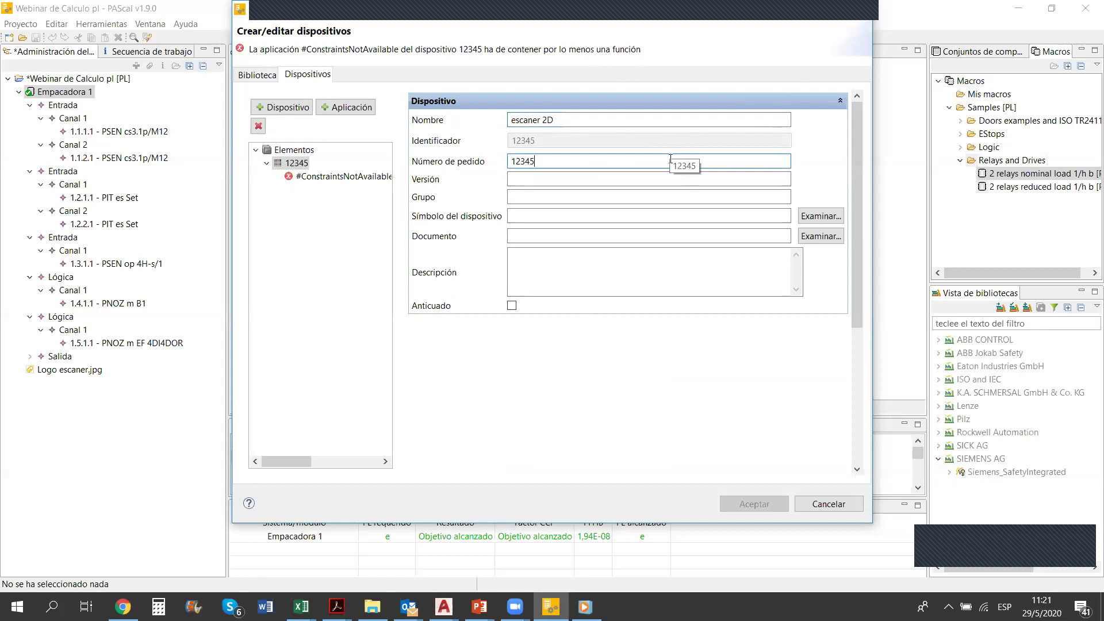
pyautogui.click(559, 182)
pyautogui.write('1')
pyautogui.click(546, 193)
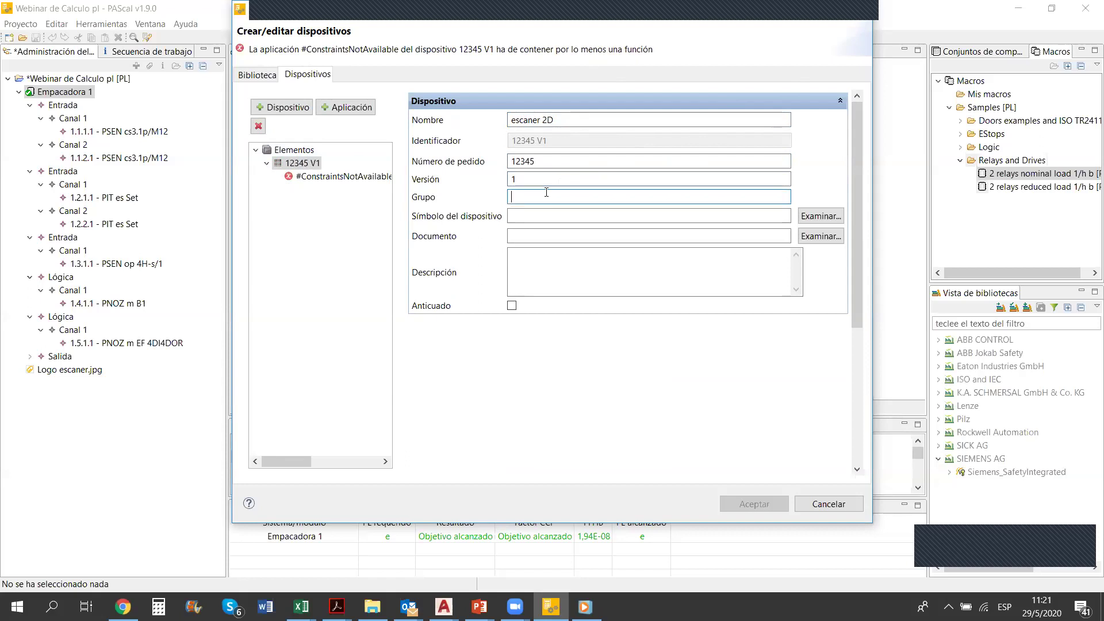
pyautogui.write('Sensores')
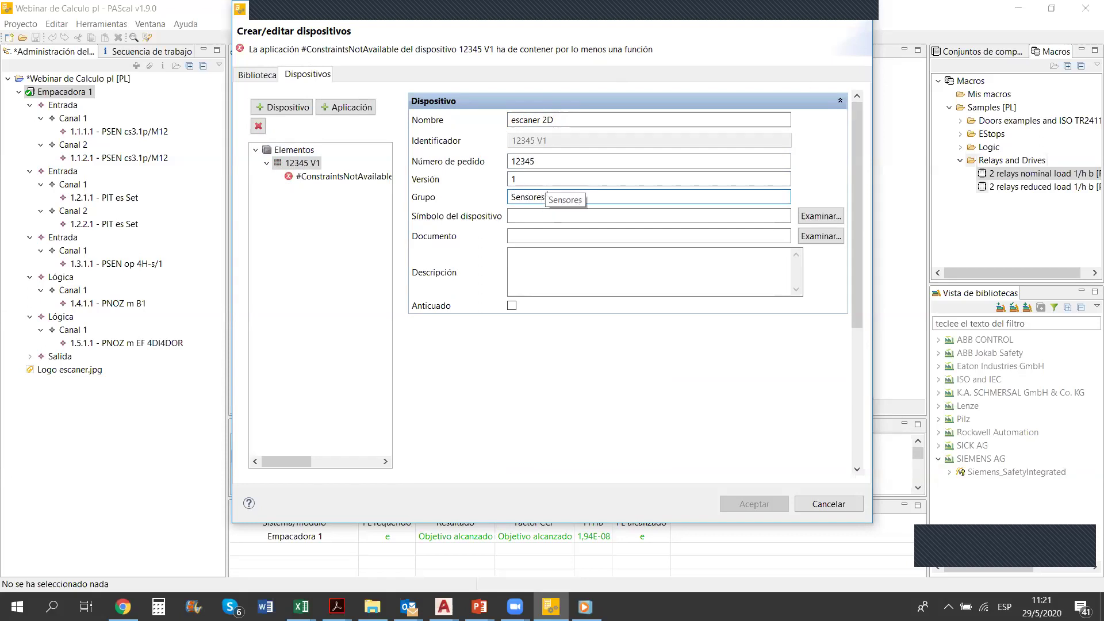
pyautogui.write(' Fotoelectrica')
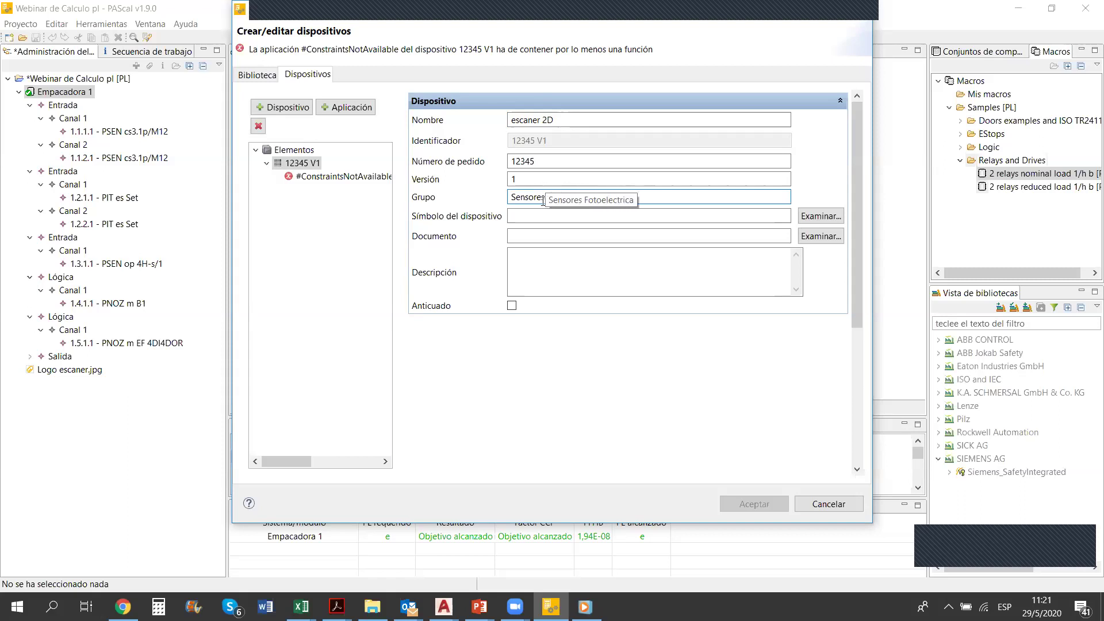
# Assign LOGO ESCANER.png as the new device's symbol
pyautogui.click(525, 215)
pyautogui.click(818, 216)
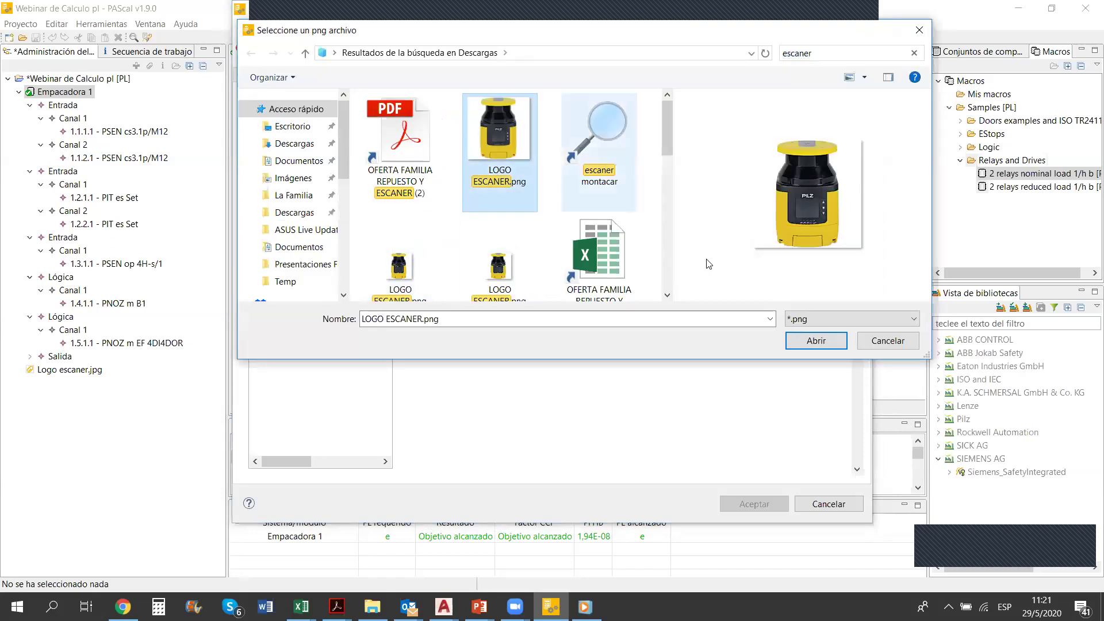
pyautogui.click(817, 340)
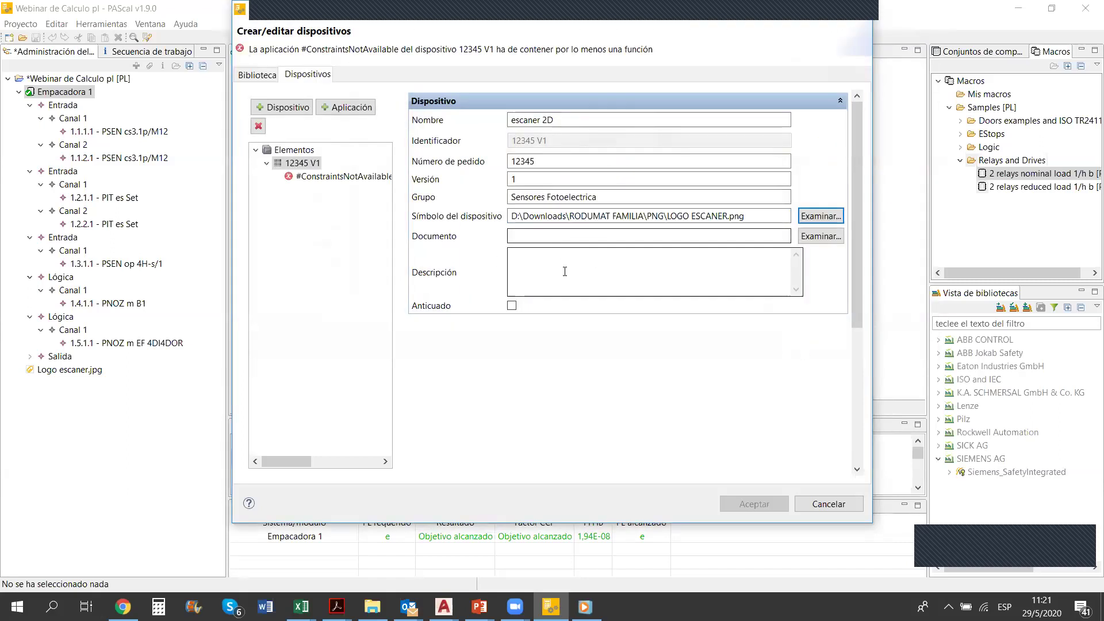
# Attach manual del escaner.pdf from the downloads folder as the escaner 2D device's document
pyautogui.click(803, 236)
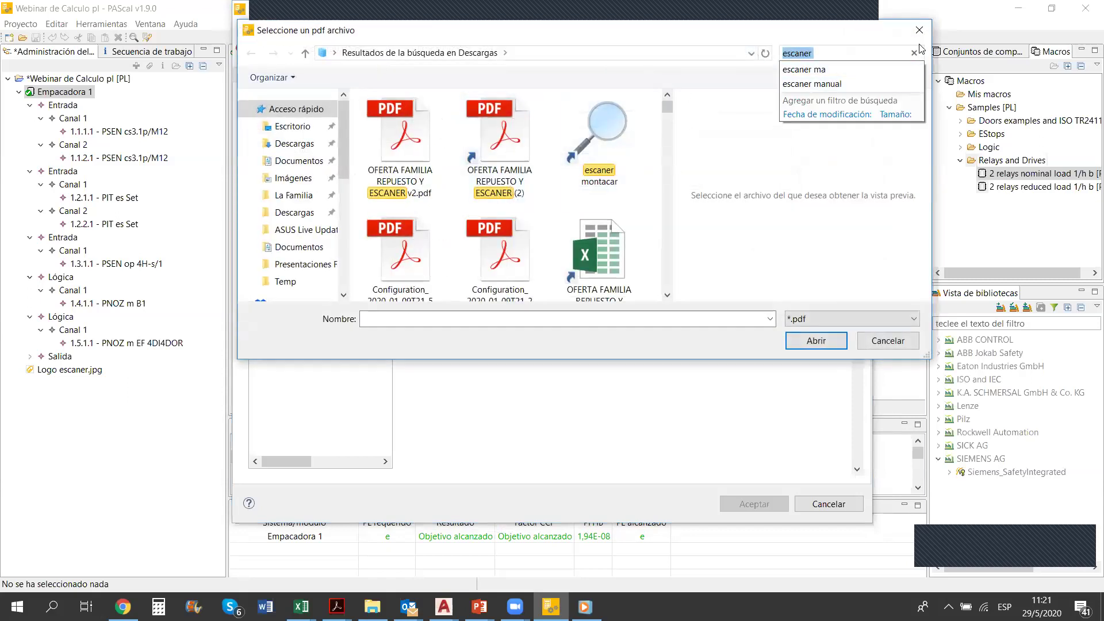
pyautogui.write('manual')
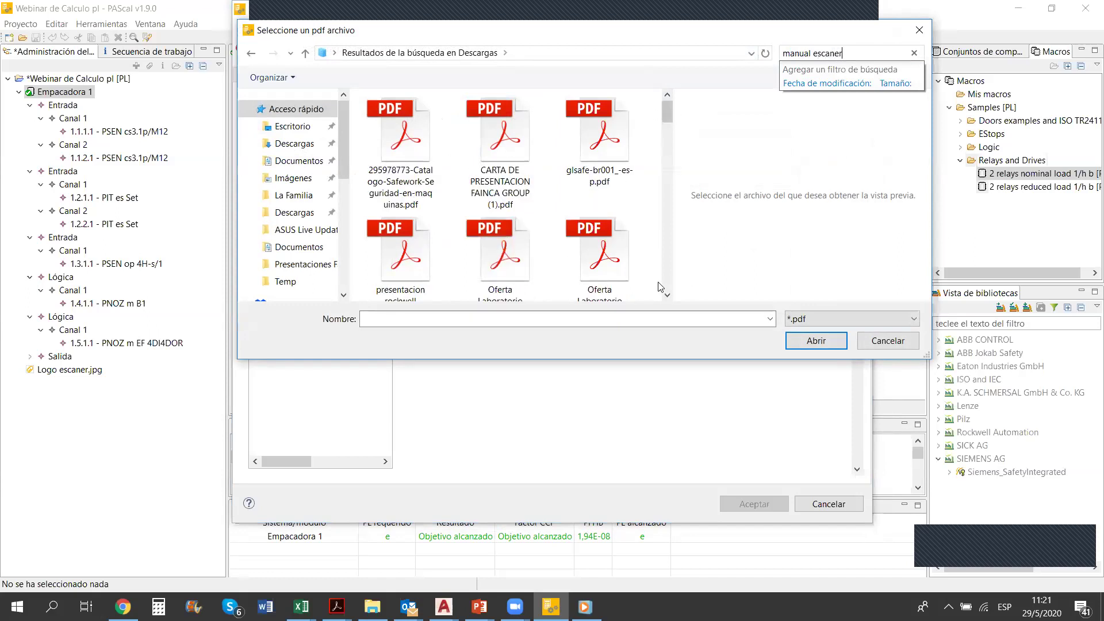
pyautogui.scroll(-3, 668, 282)
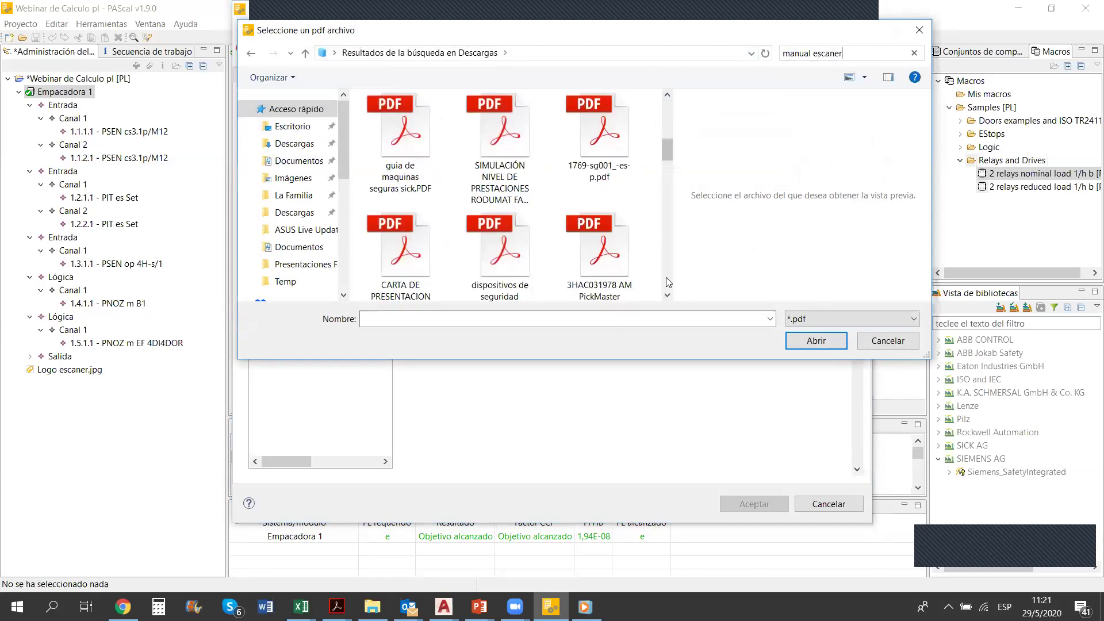
pyautogui.scroll(-1, 610, 230)
pyautogui.click(599, 138)
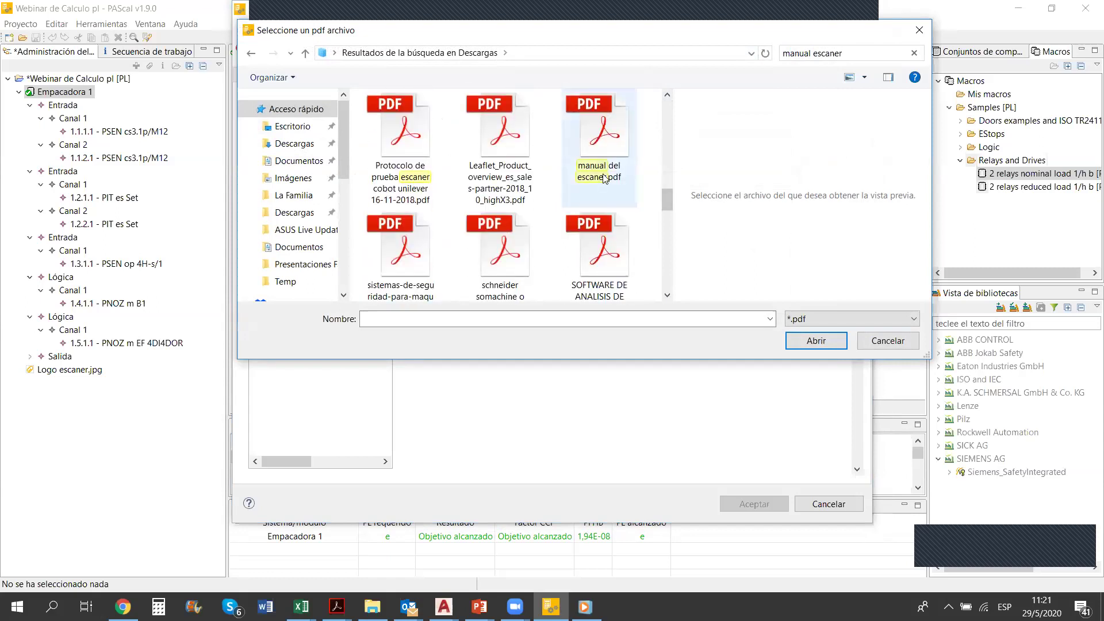
pyautogui.click(803, 343)
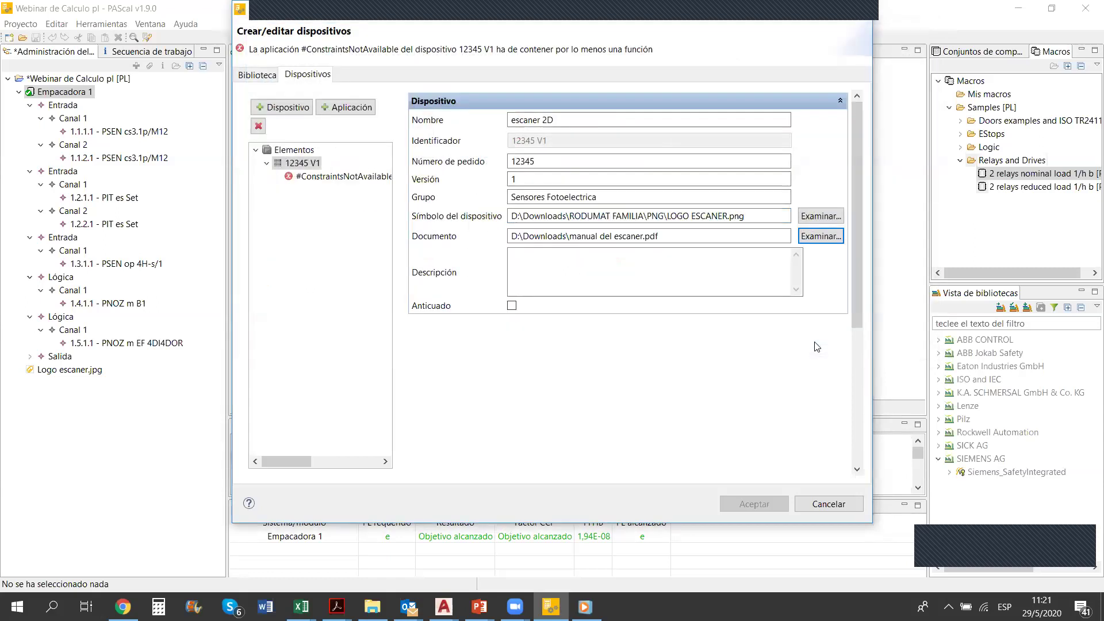
# Set the device application's limitations H1 to Dispositivo de protección and H2 to Bicanal
pyautogui.click(294, 177)
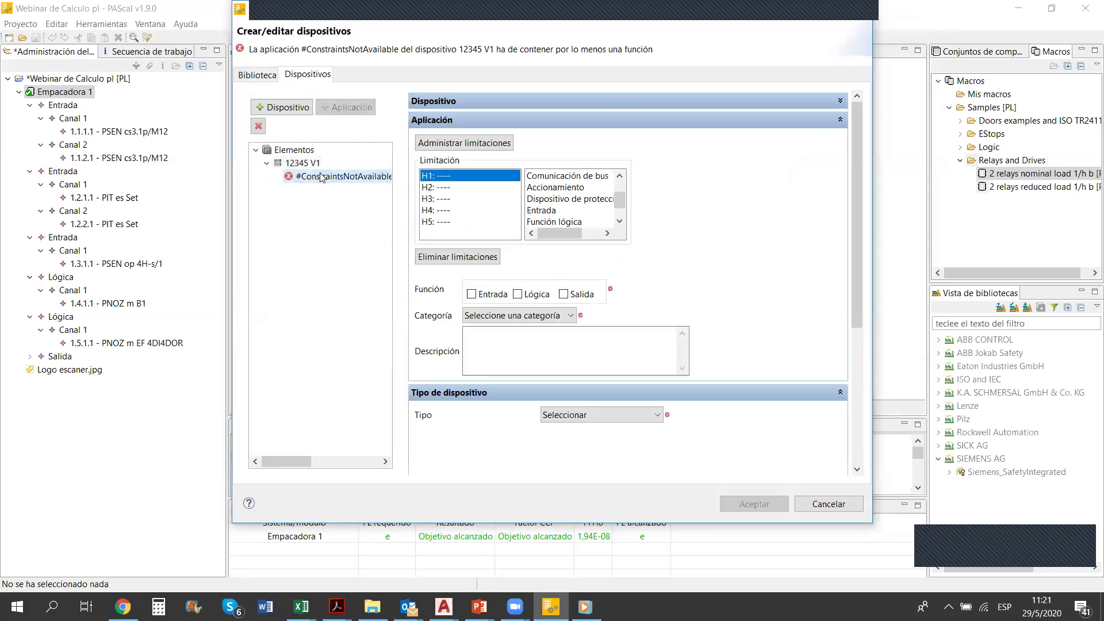
pyautogui.click(619, 221)
pyautogui.click(619, 221)
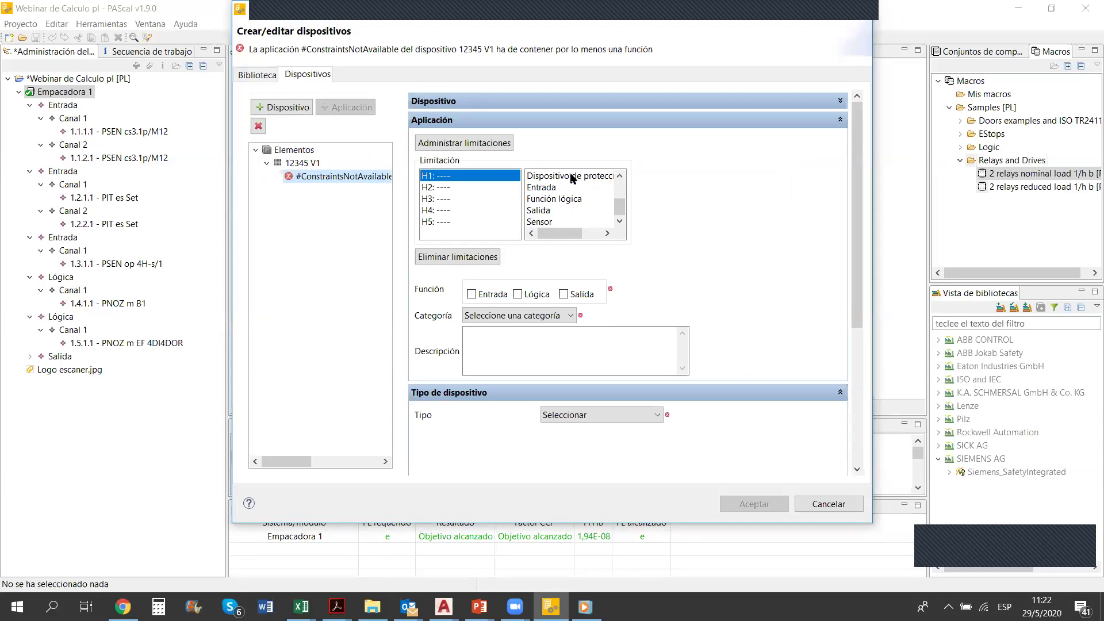
pyautogui.click(570, 176)
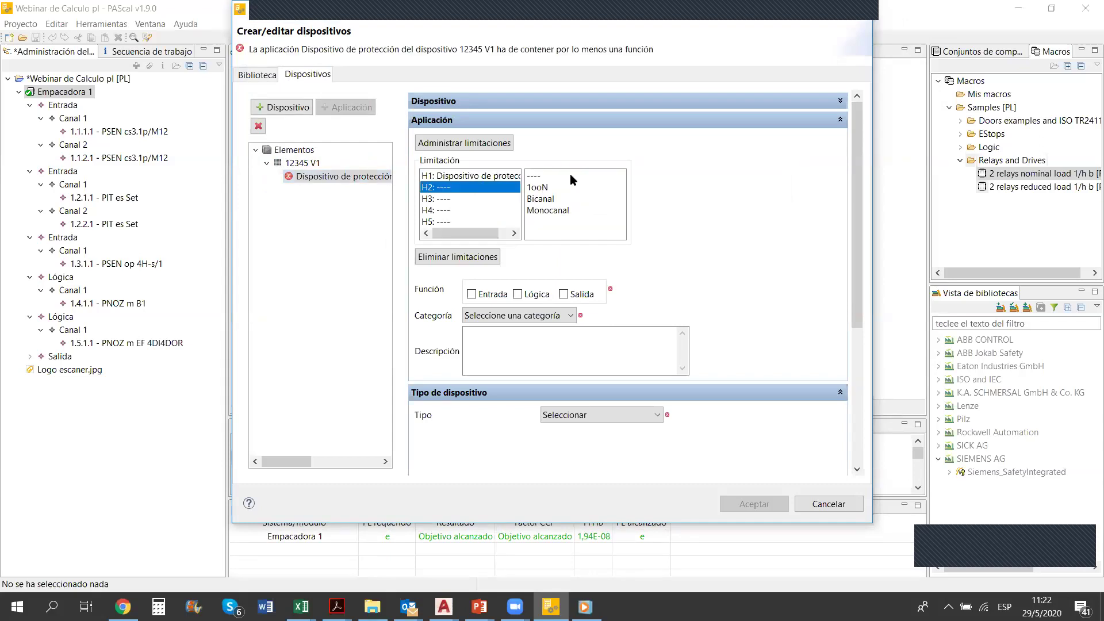
pyautogui.click(555, 198)
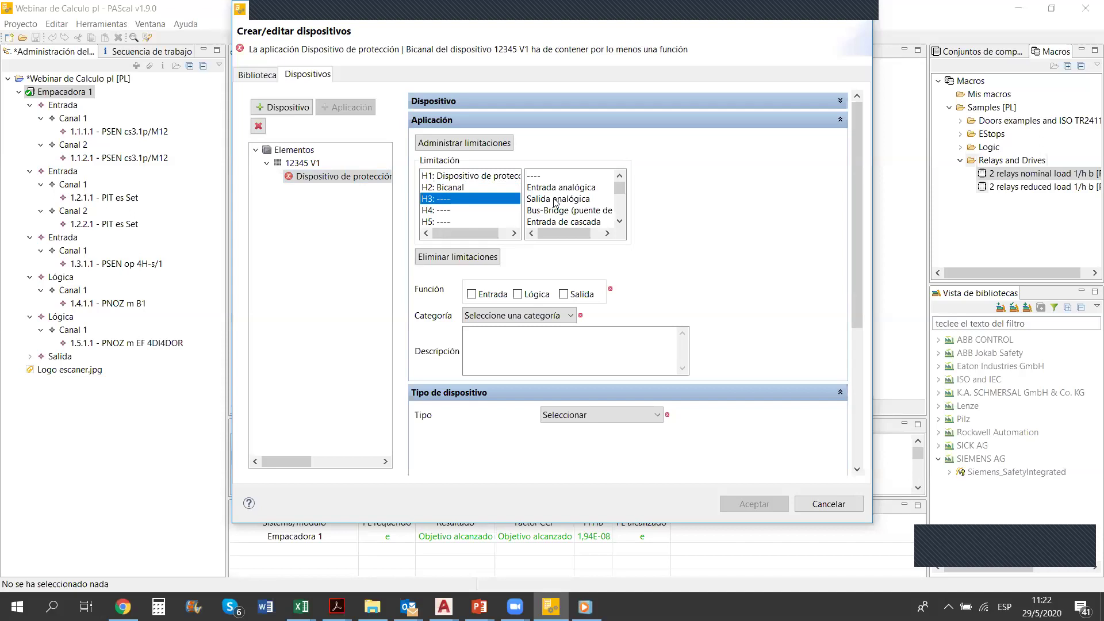
# Set the application's H3 limitation to Entrada digital
pyautogui.click(619, 221)
pyautogui.click(619, 221)
pyautogui.click(619, 221)
pyautogui.click(619, 222)
pyautogui.click(619, 221)
pyautogui.click(619, 221)
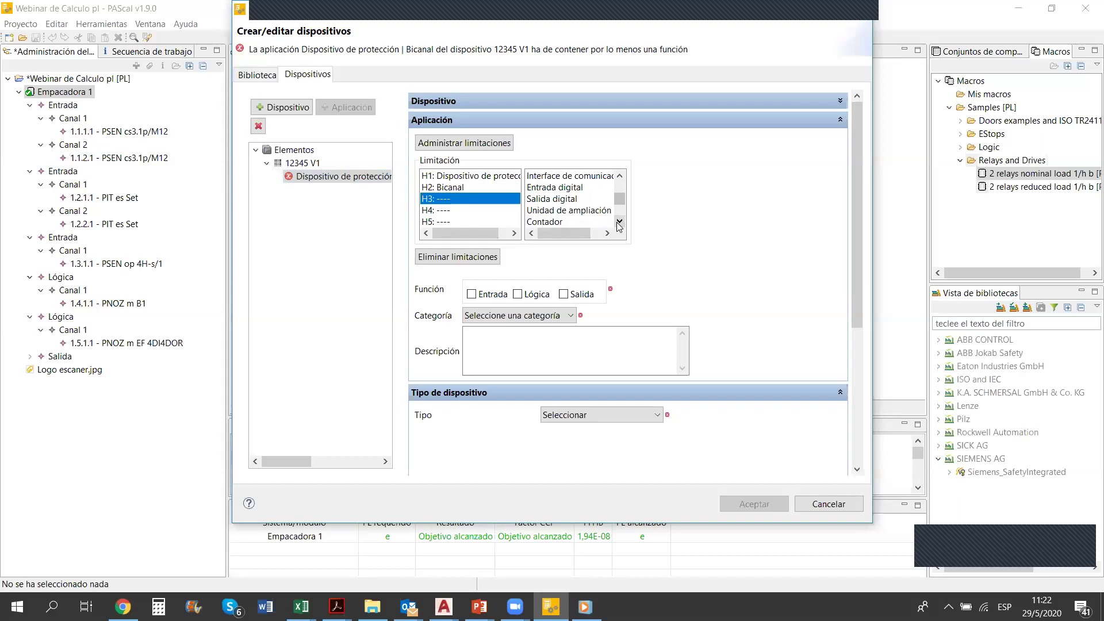
pyautogui.doubleClick(552, 189)
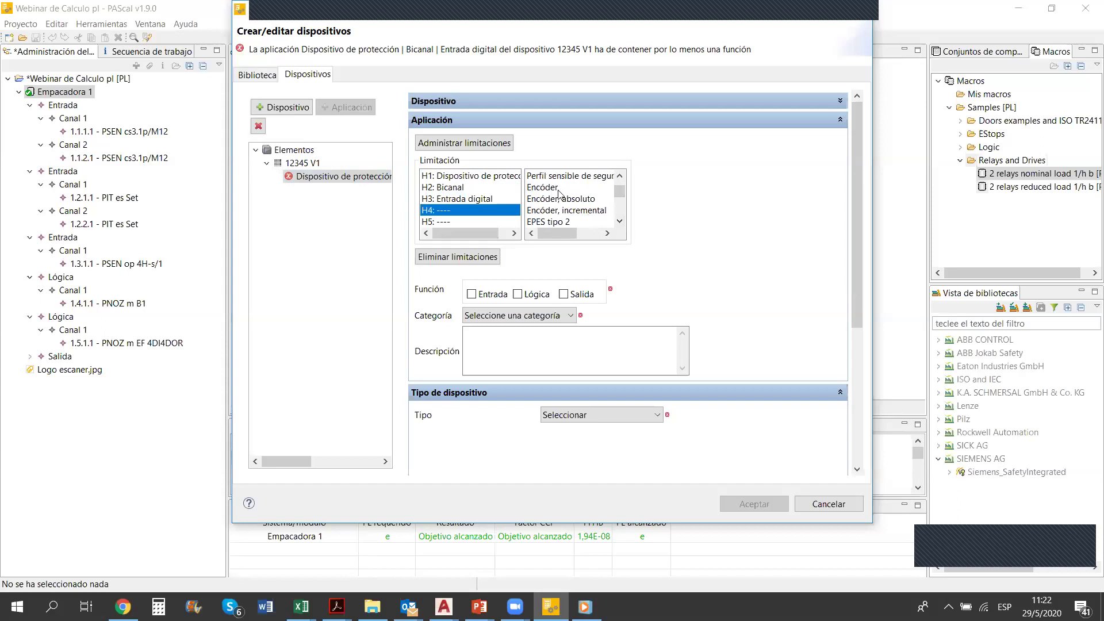
# Set limitation H4 to Barrera fotoeléctrica de seguridad and H5 to Sin diagnóstico
pyautogui.click(621, 213)
pyautogui.scroll(-3, 621, 217)
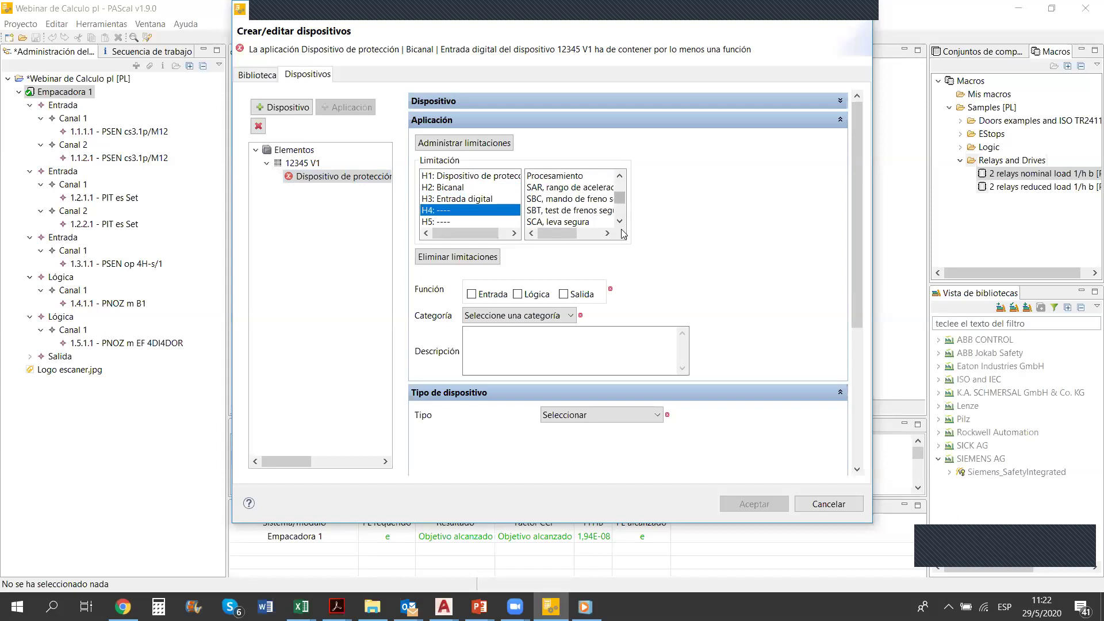
pyautogui.scroll(-4, 619, 224)
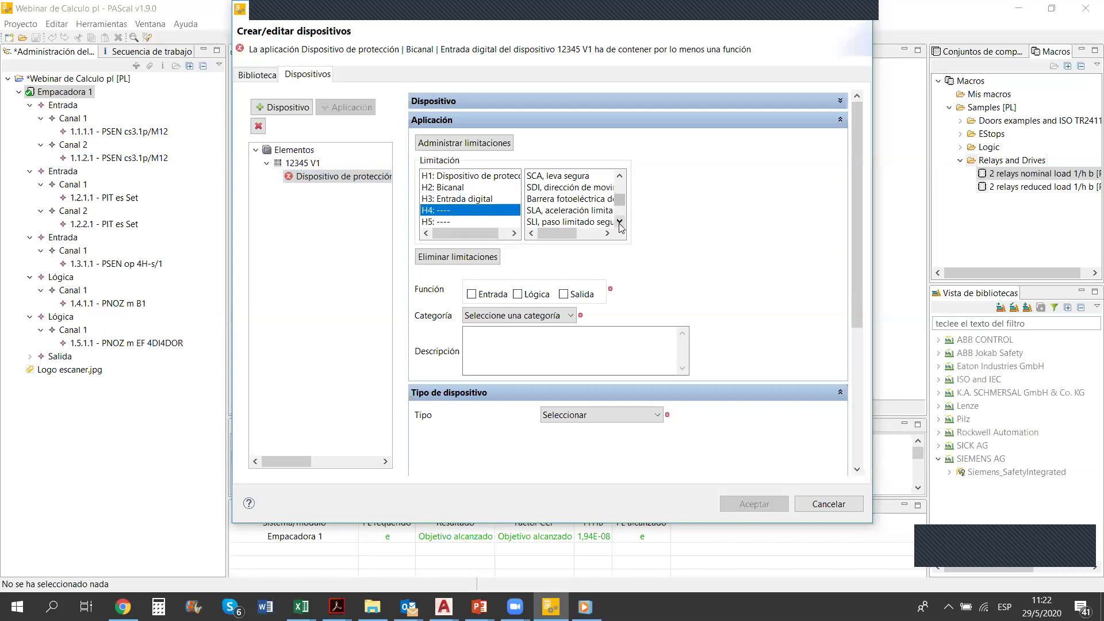
pyautogui.click(566, 199)
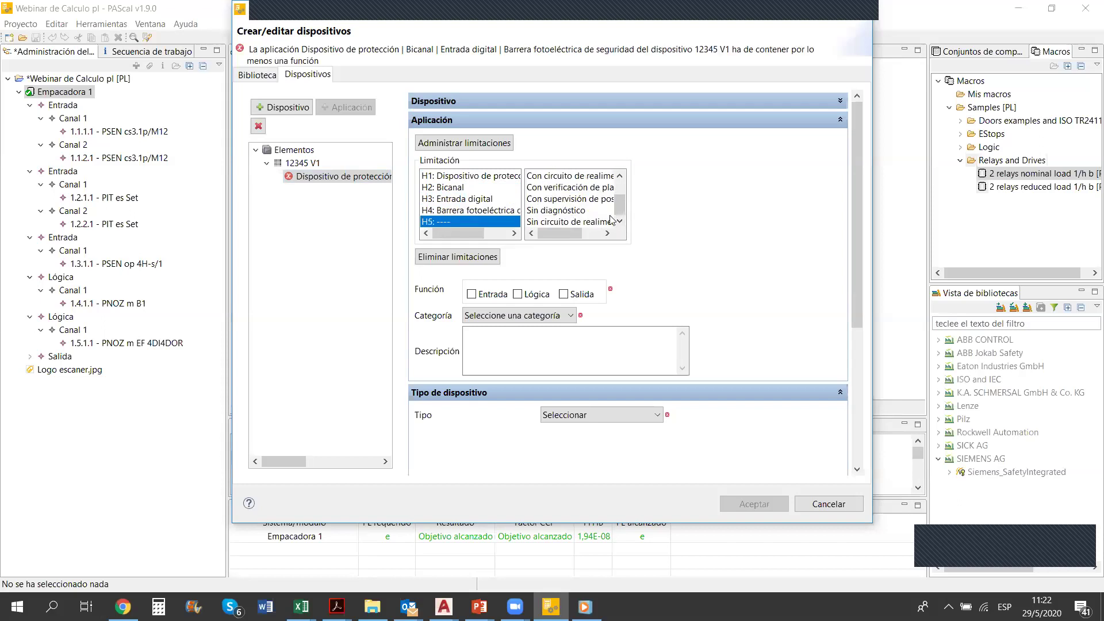
pyautogui.click(575, 210)
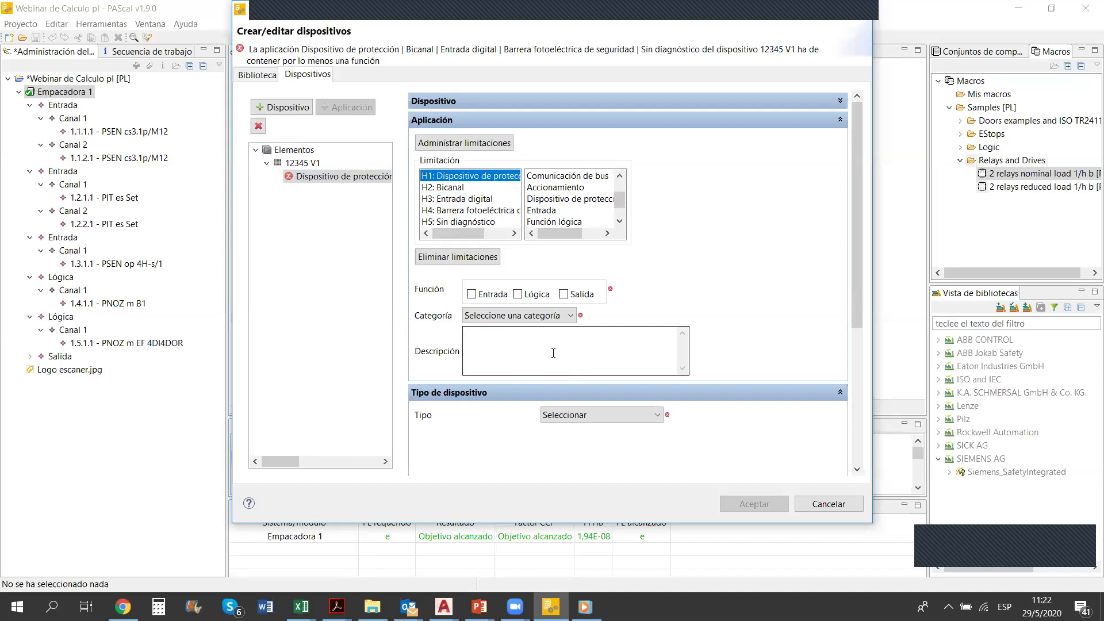
# Assign the Entrada function and category 3 to the device application
pyautogui.click(472, 295)
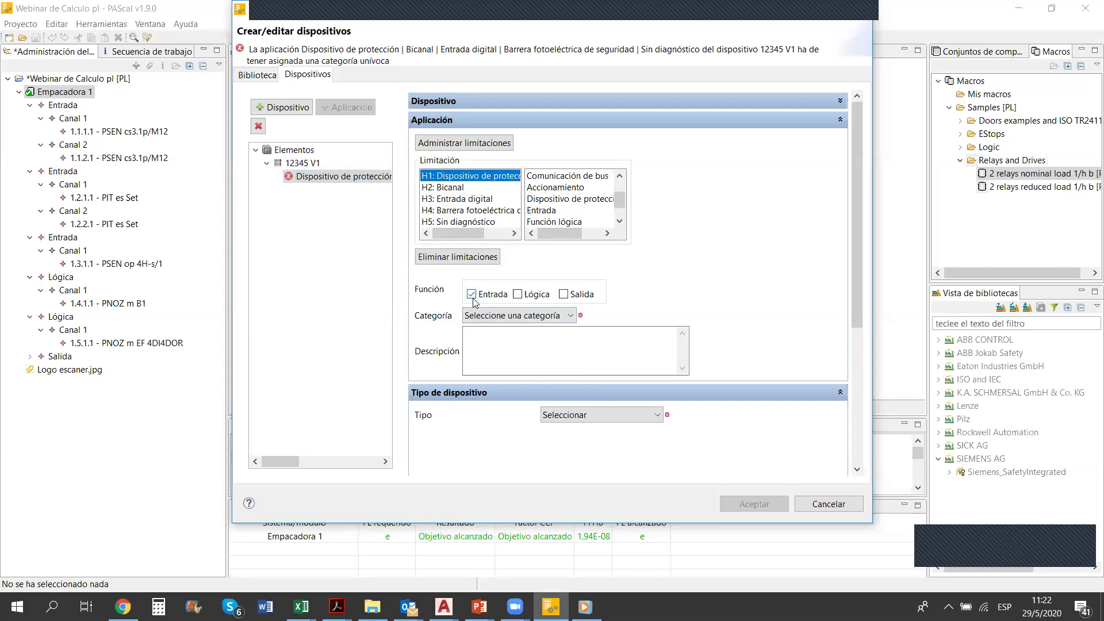
pyautogui.click(538, 317)
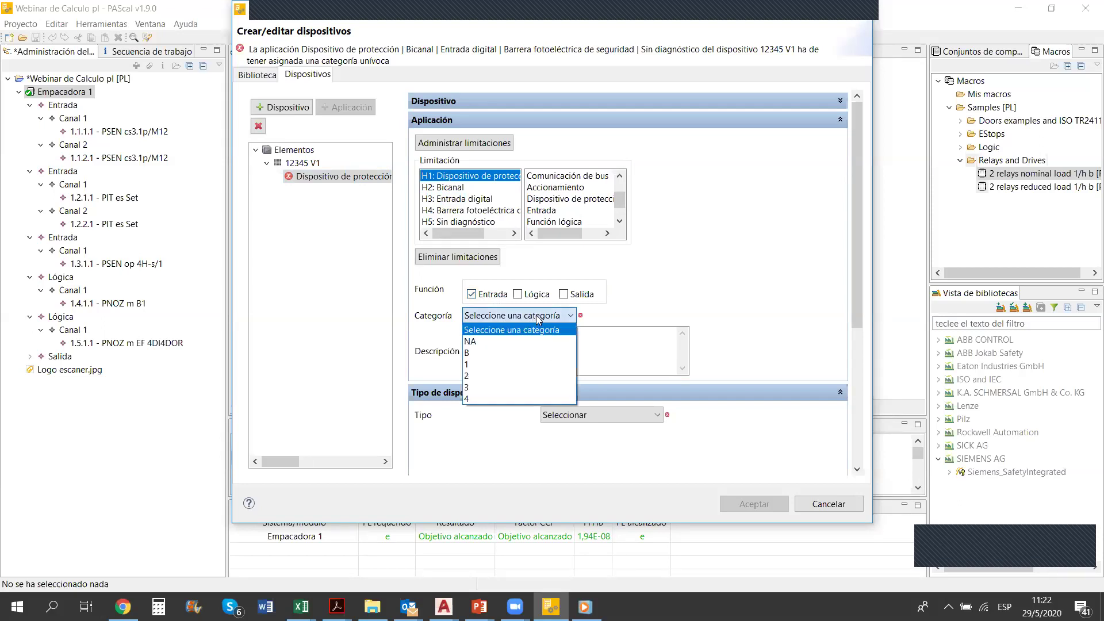
pyautogui.click(479, 389)
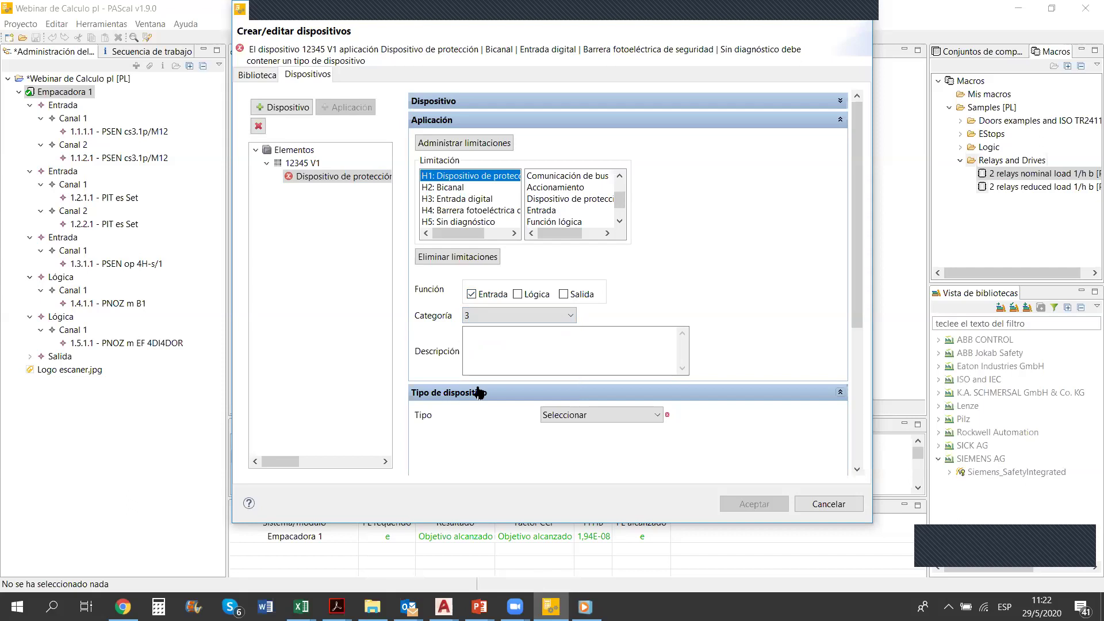
# Set the device type to 1: PL/SIL with PL d and SILCL 2
pyautogui.click(578, 413)
pyautogui.click(562, 444)
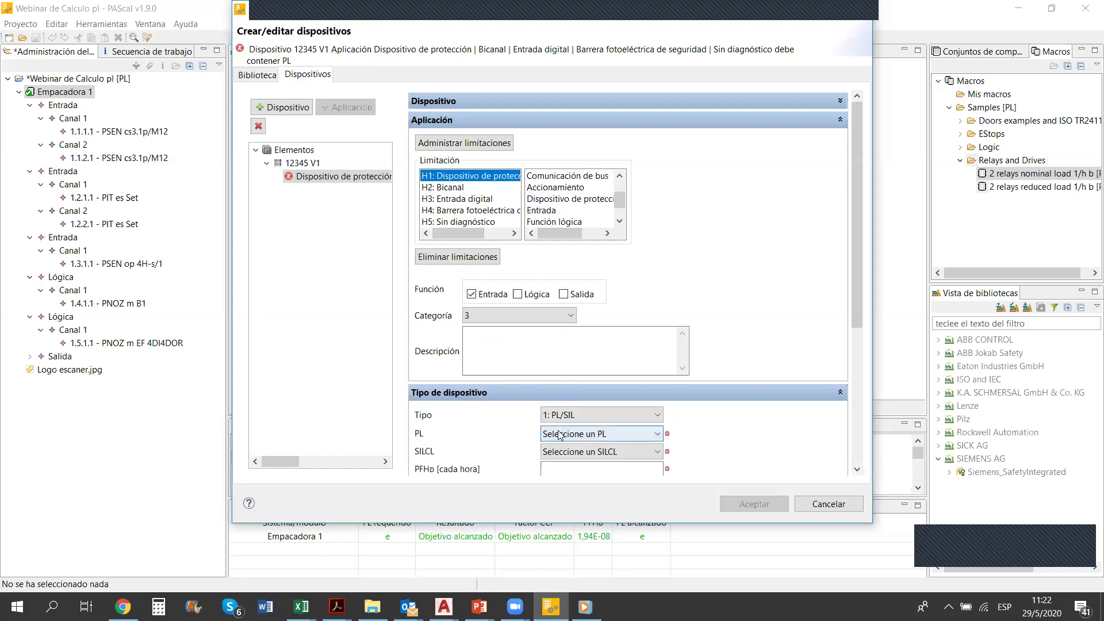
pyautogui.click(598, 434)
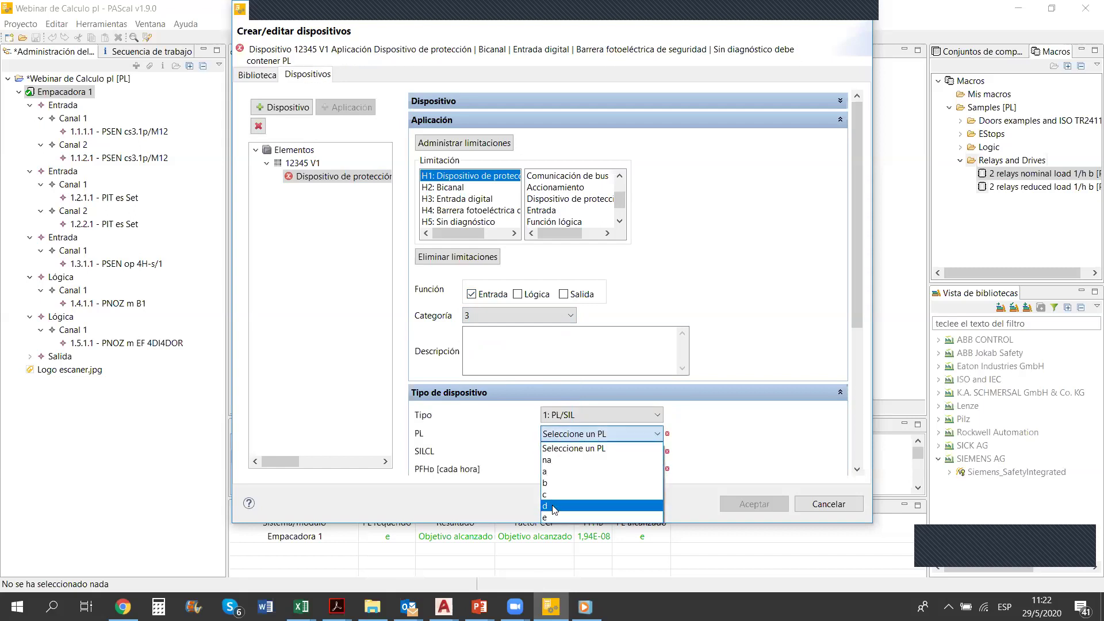
pyautogui.click(551, 506)
pyautogui.click(586, 451)
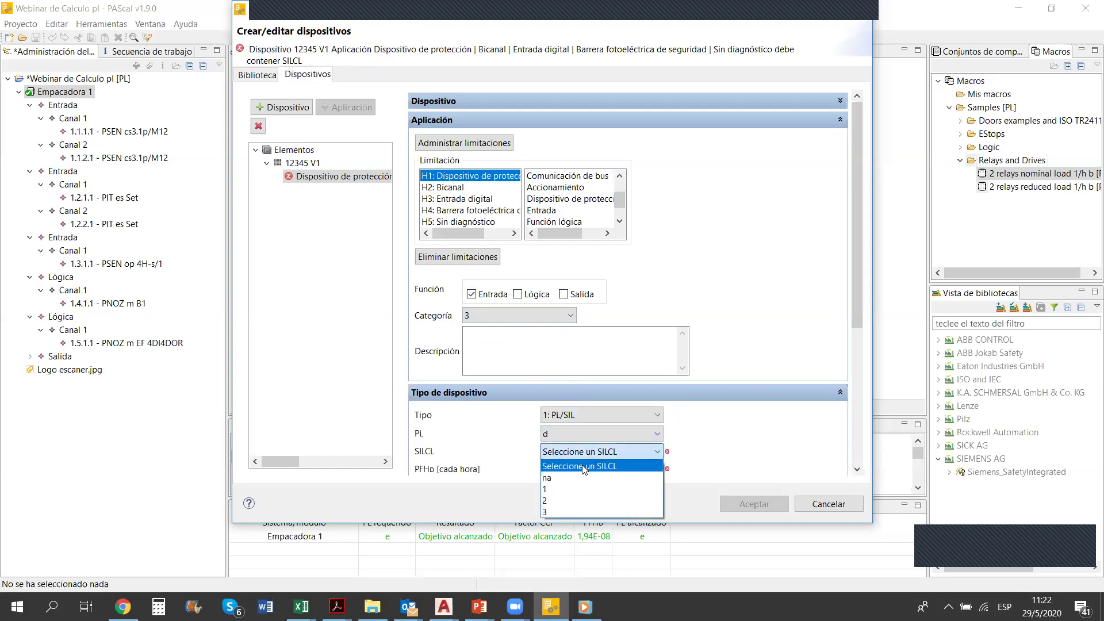
pyautogui.click(567, 500)
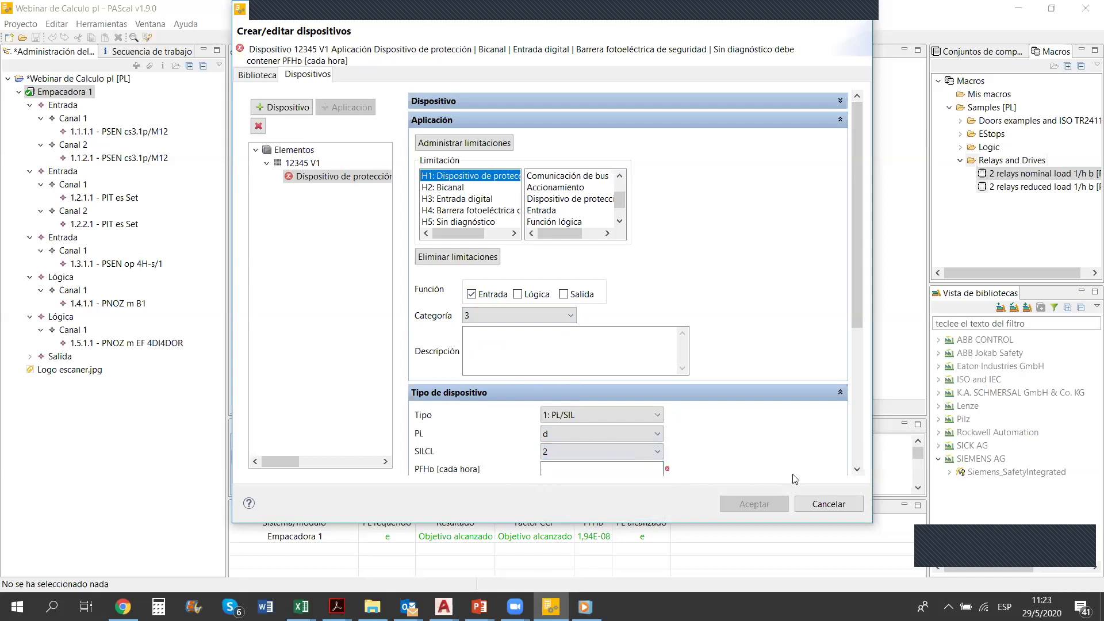
# Enter an hourly PFHD of 6.38E-8 and a period of use of 20 years
pyautogui.scroll(-4, 855, 470)
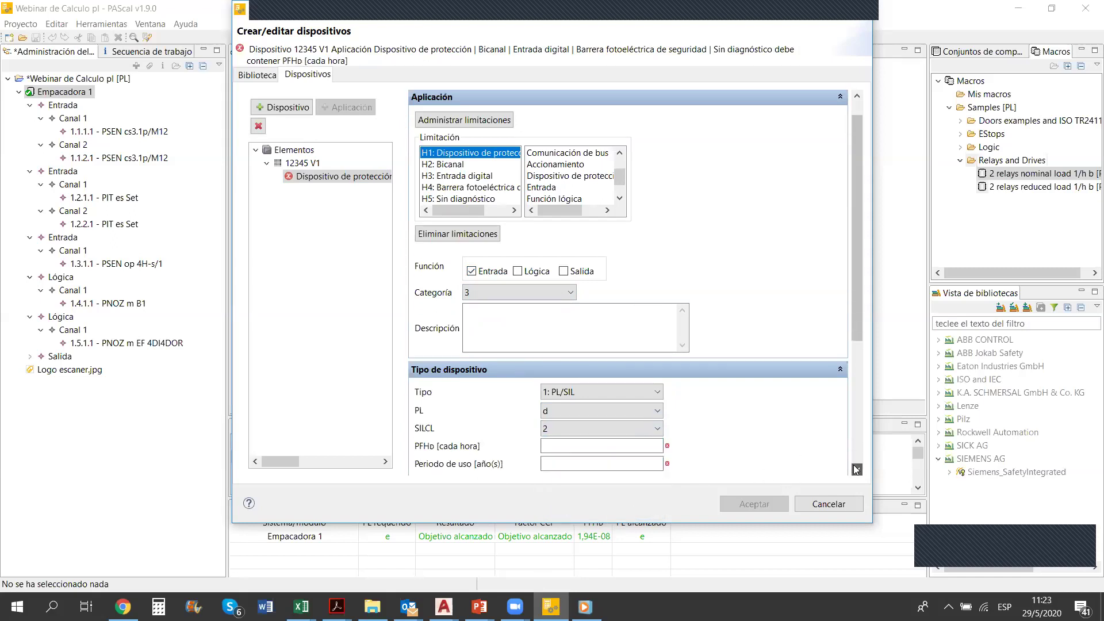
pyautogui.click(571, 399)
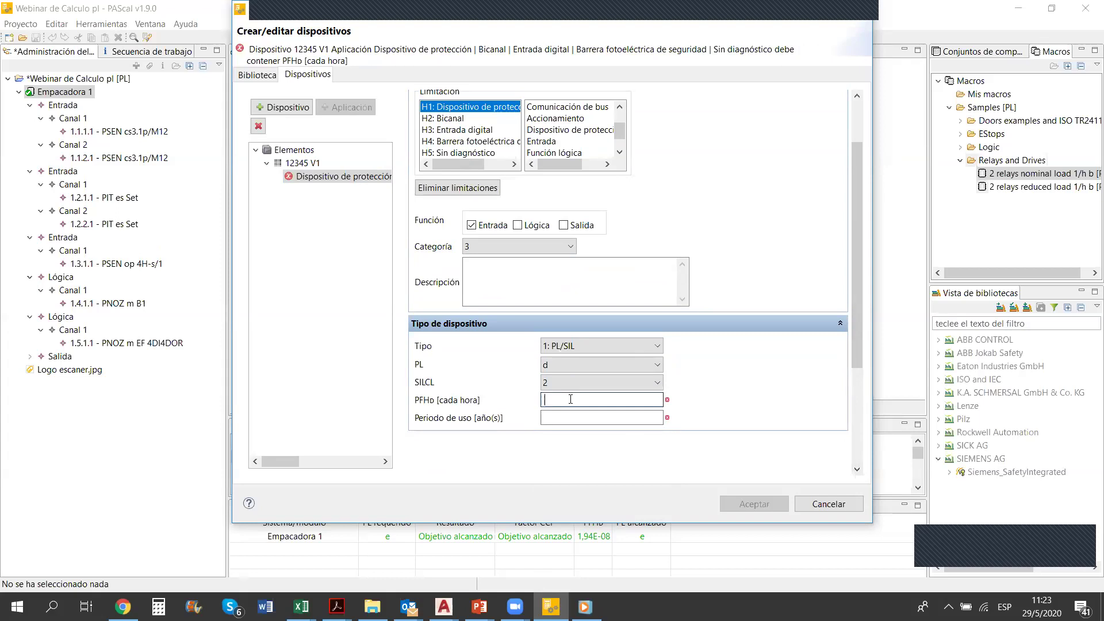
pyautogui.write('6')
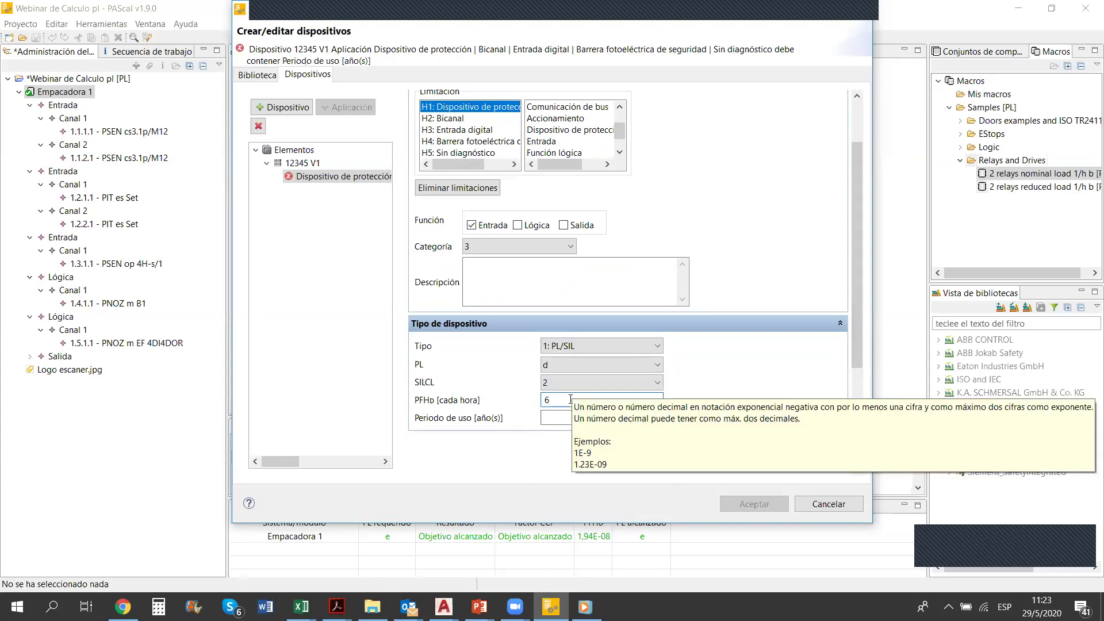
pyautogui.write('.38')
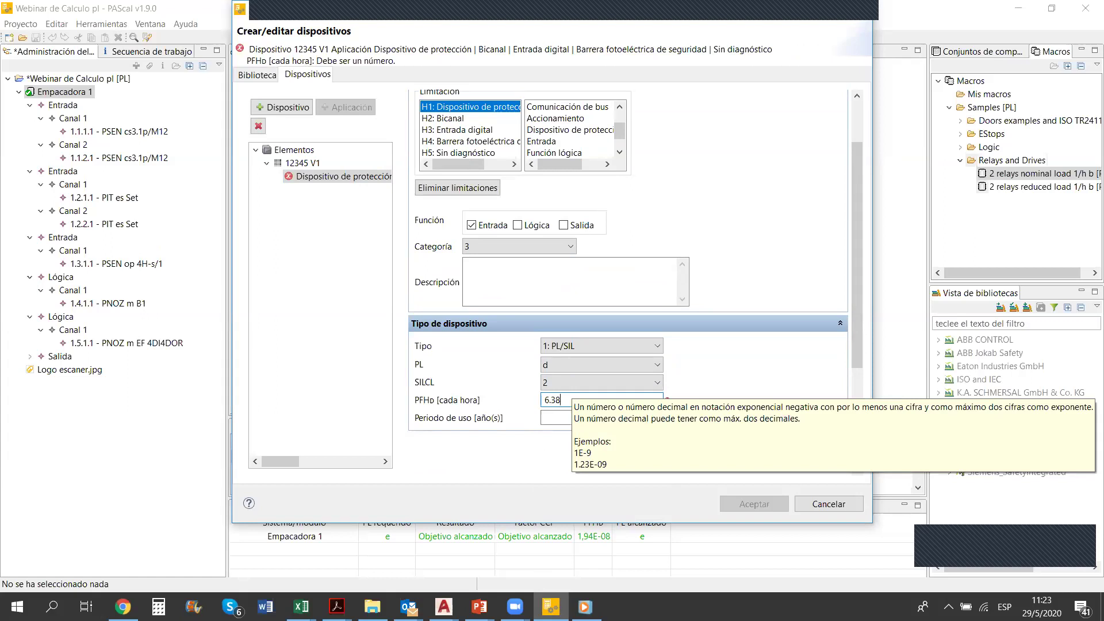
pyautogui.write('E-8')
pyautogui.click(552, 419)
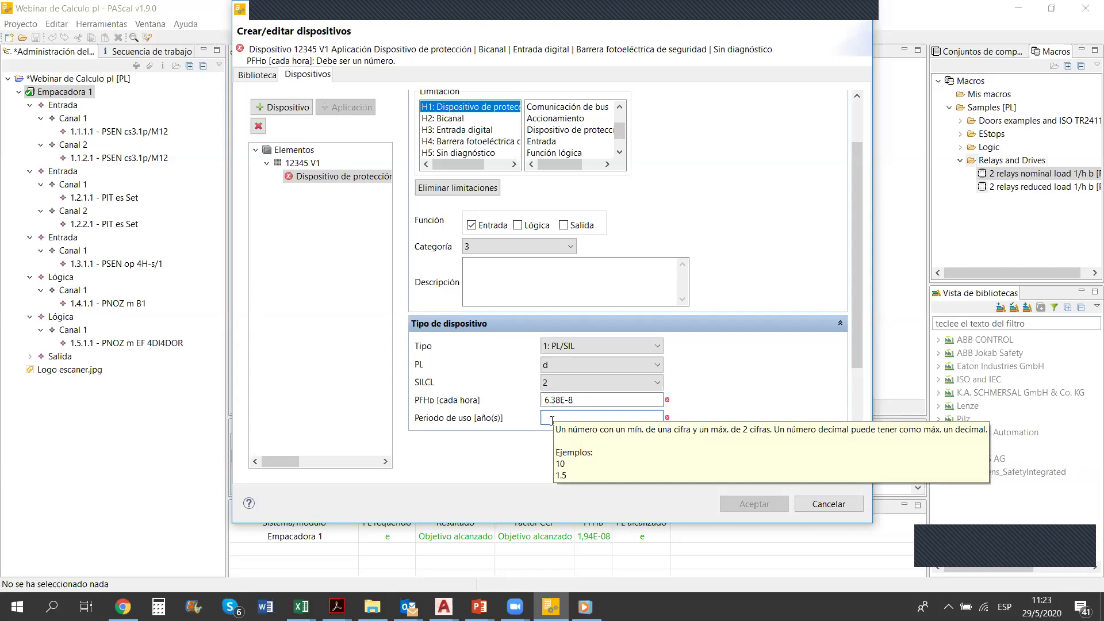
pyautogui.write('20')
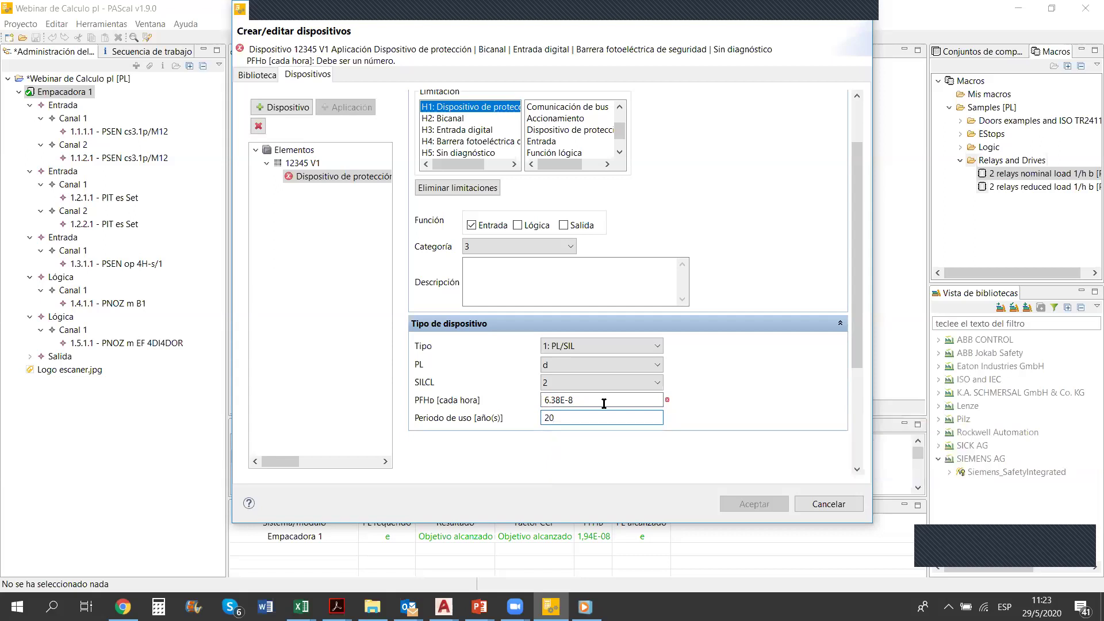
# Replace the hourly PFHD with the plain decimal value 0.0000000638
pyautogui.click(611, 400)
pyautogui.click(598, 413)
pyautogui.click(572, 400)
pyautogui.write('0')
pyautogui.press('BackSpace')
pyautogui.press('BackSpace')
pyautogui.press('BackSpace')
pyautogui.press('BackSpace')
pyautogui.press('BackSpace')
pyautogui.press('BackSpace')
pyautogui.press('BackSpace')
pyautogui.press('BackSpace')
pyautogui.write('0.0000000638')
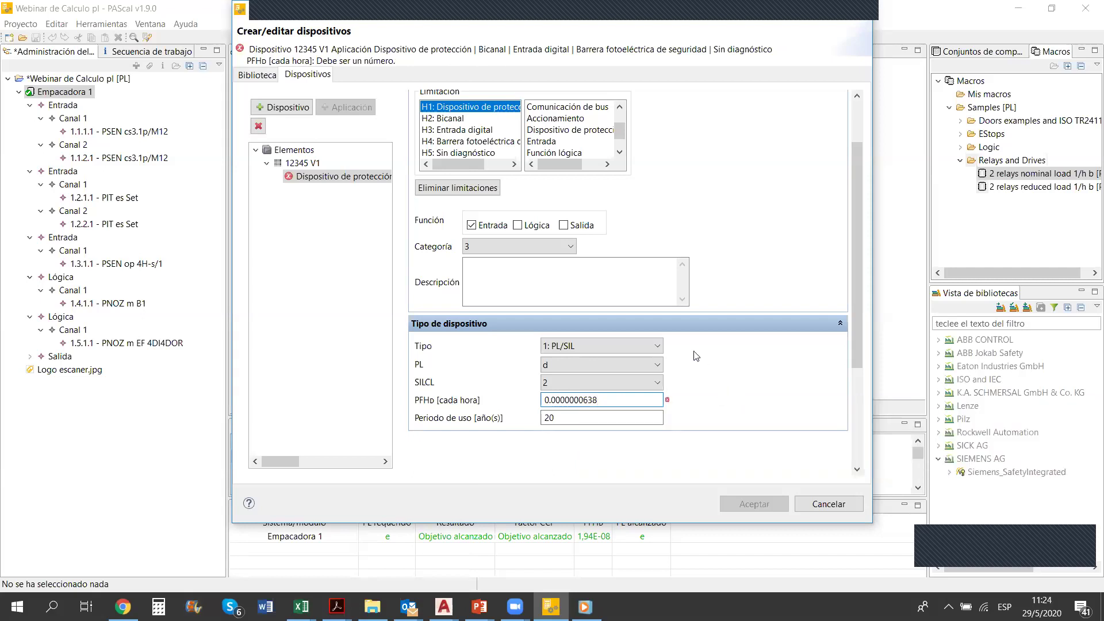
pyautogui.click(593, 415)
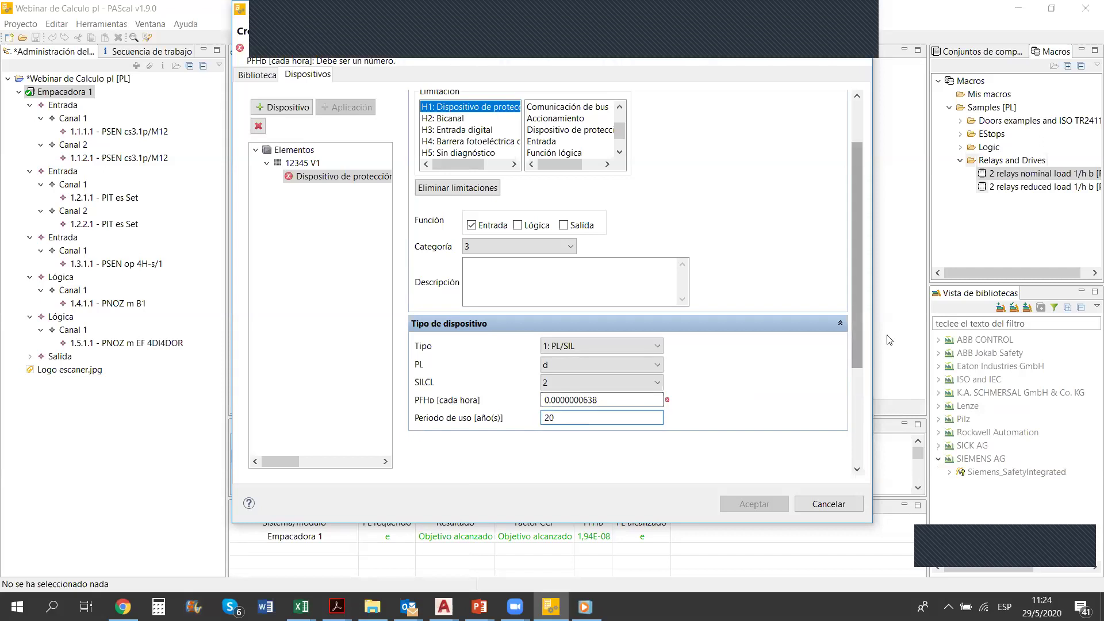
# Check the PFHD notation in the safety characteristics table of manual del escaner.pdf and in the PFHD field's format help
pyautogui.moveTo(857, 313); pyautogui.dragTo(846, 69)
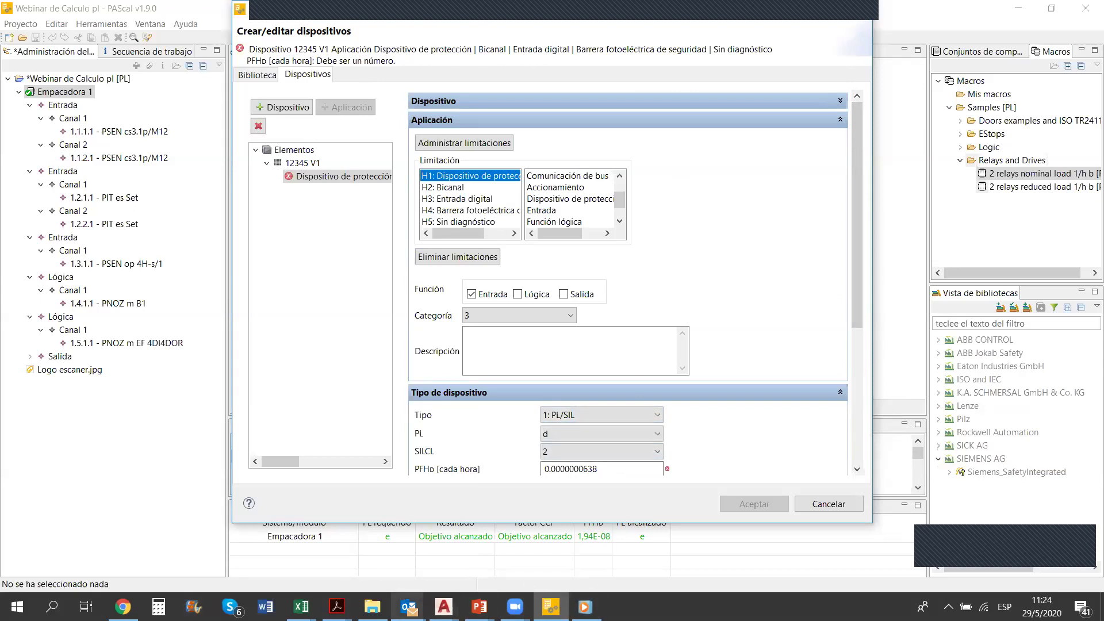
pyautogui.moveTo(336, 606)
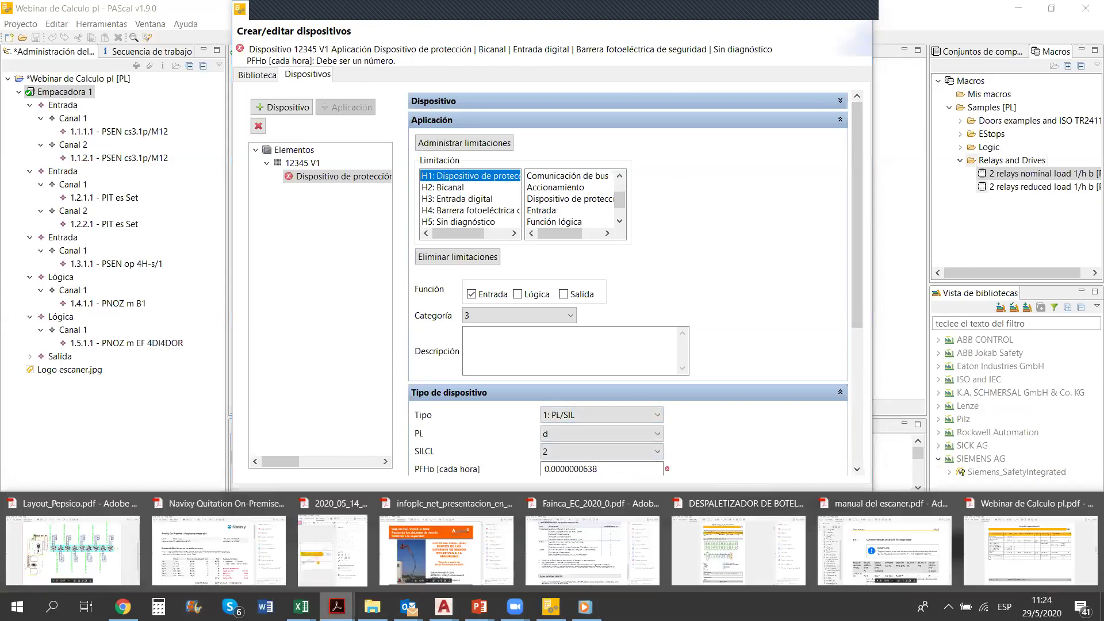
pyautogui.click(898, 560)
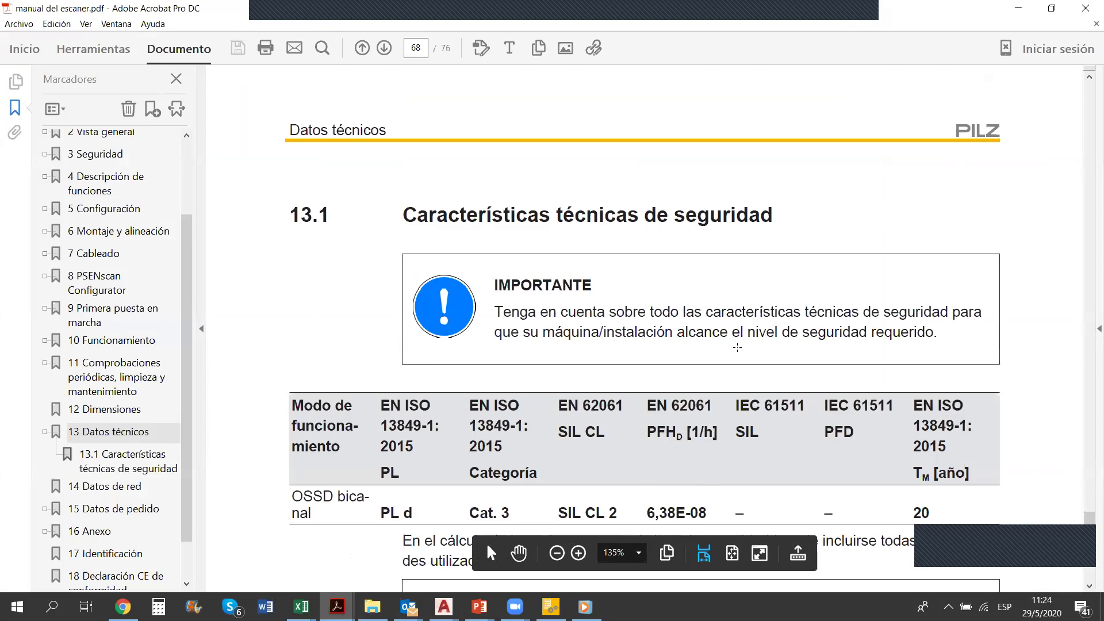
pyautogui.click(1019, 9)
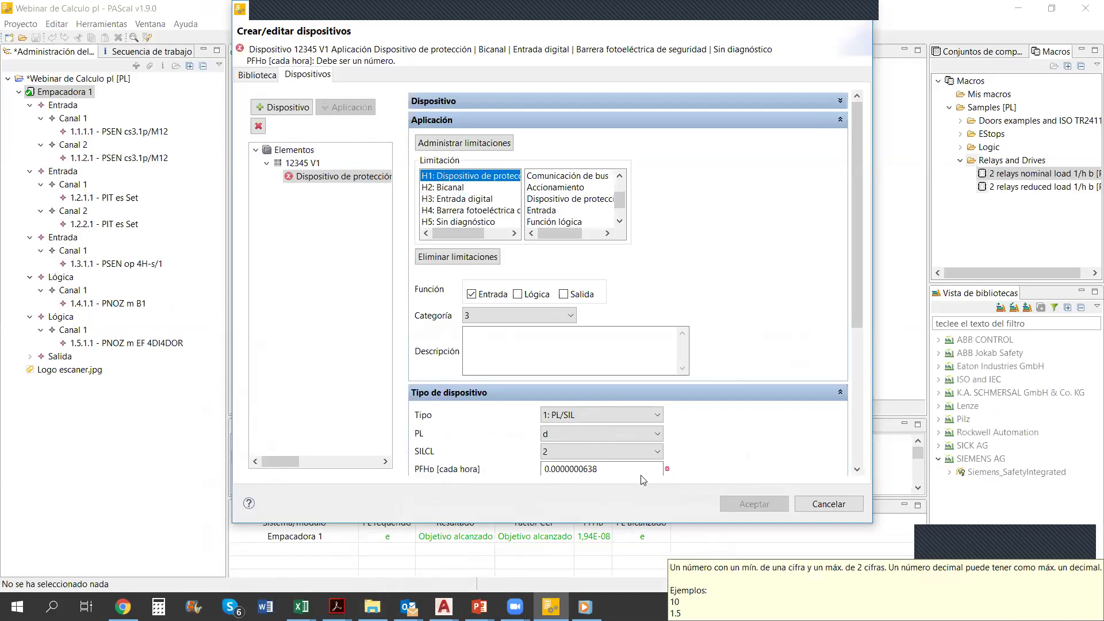
pyautogui.moveTo(622, 470)
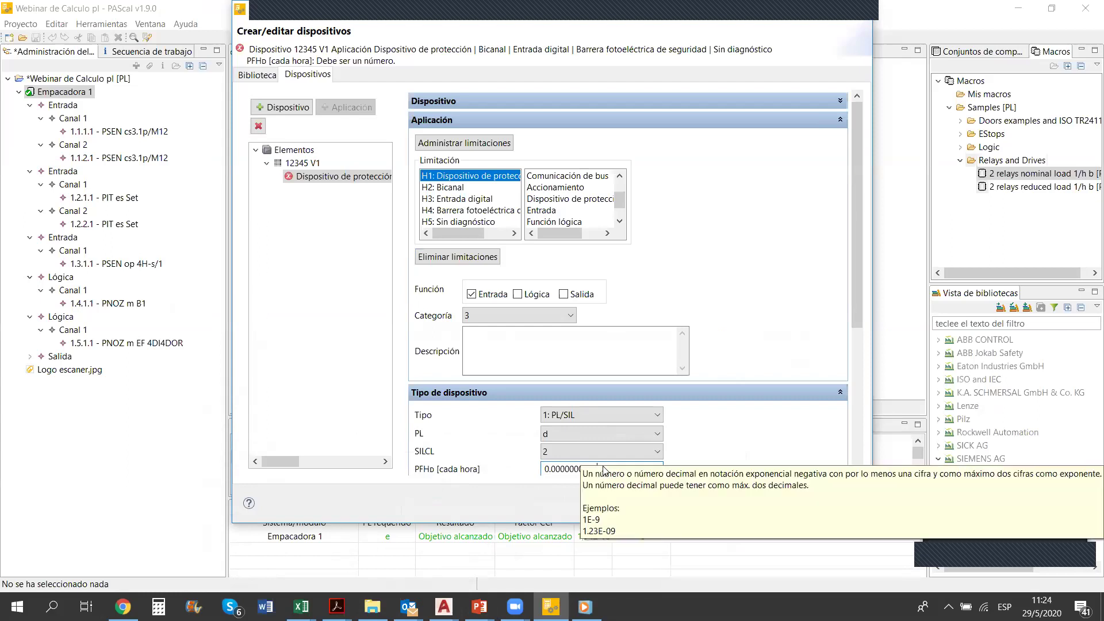
# Try the example notation 1.23E-09 as the device's hourly PFHD value
pyautogui.moveTo(598, 469); pyautogui.dragTo(480, 555)
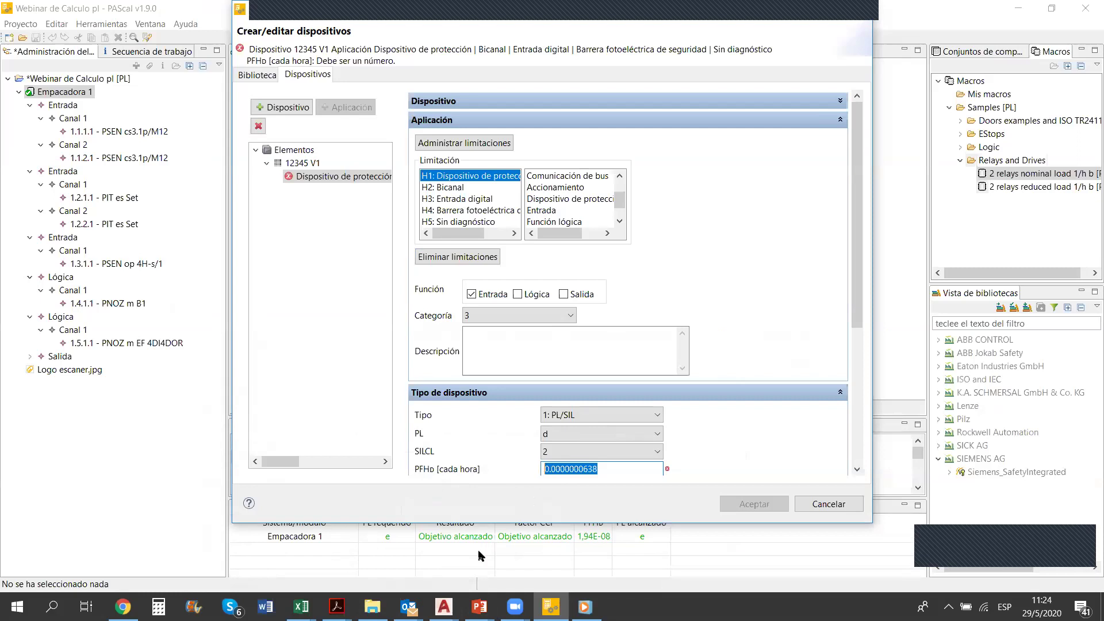
pyautogui.write('1.23')
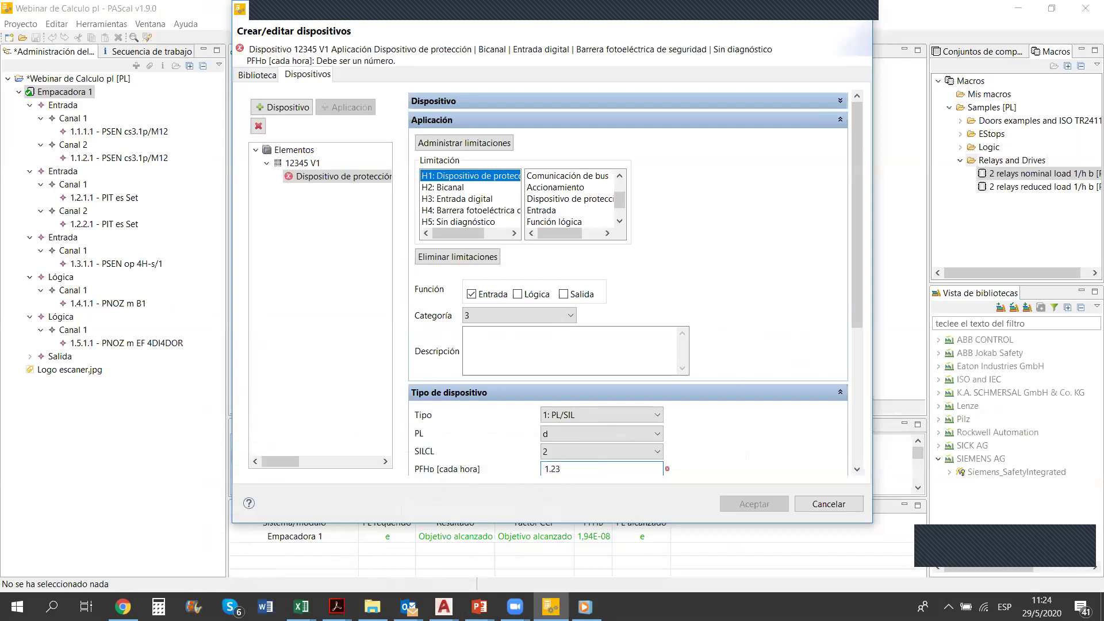
pyautogui.write('e')
pyautogui.moveTo(583, 473)
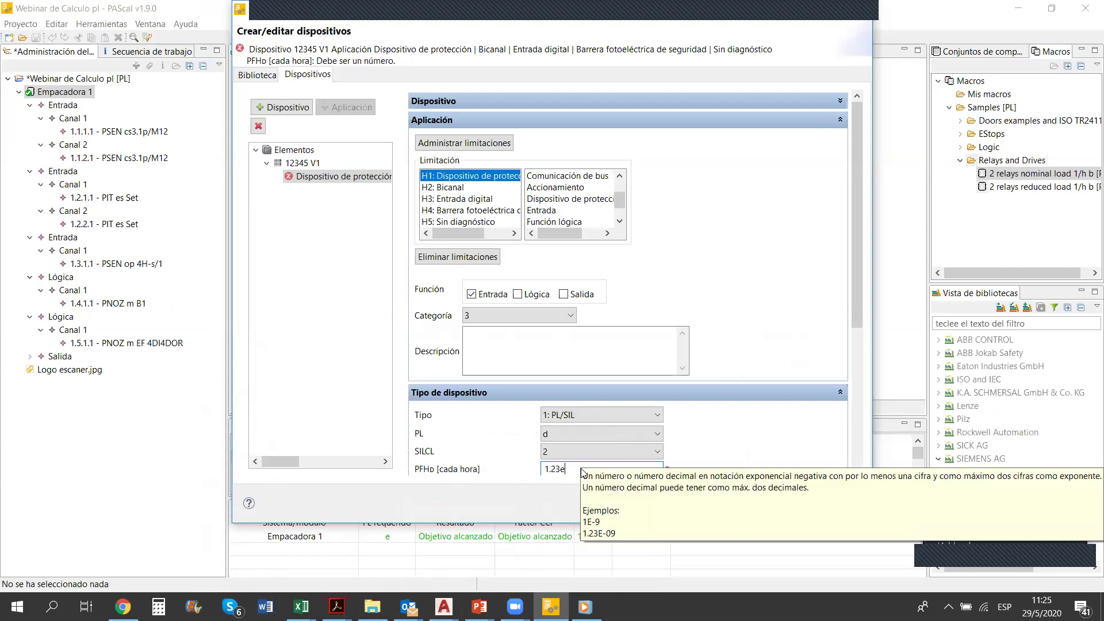
pyautogui.press('BackSpace')
pyautogui.write('E-09')
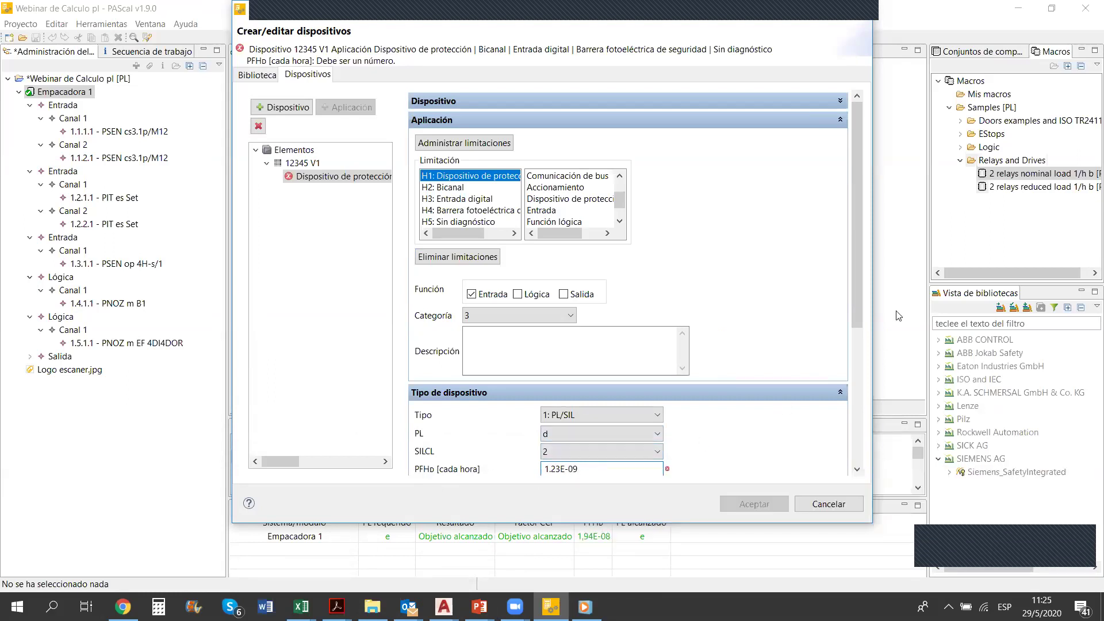
pyautogui.moveTo(858, 293); pyautogui.dragTo(859, 367)
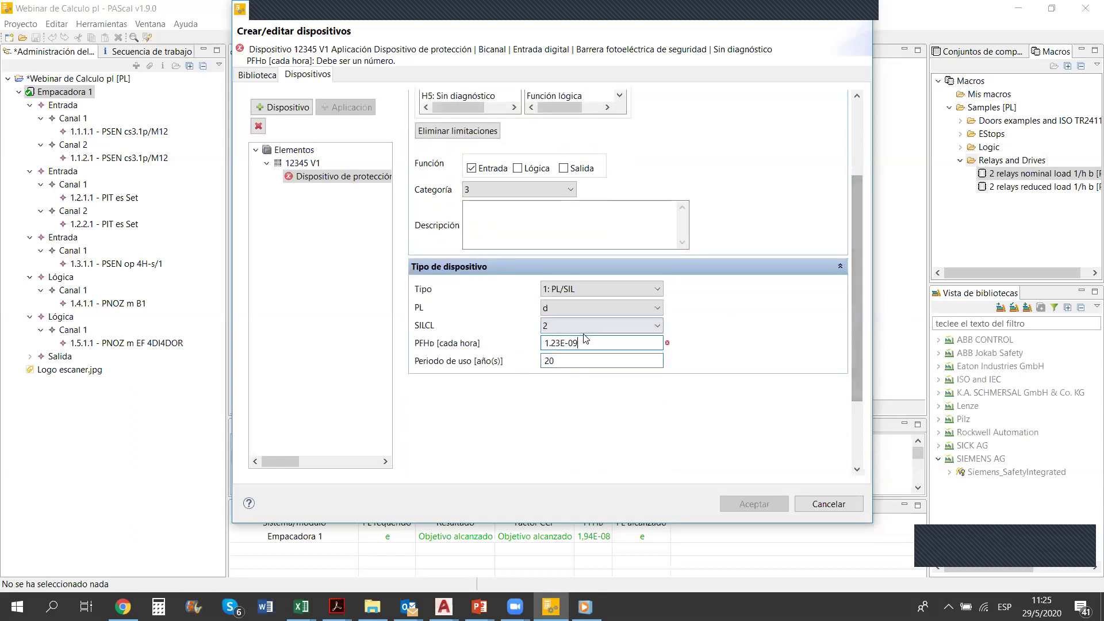
pyautogui.click(590, 356)
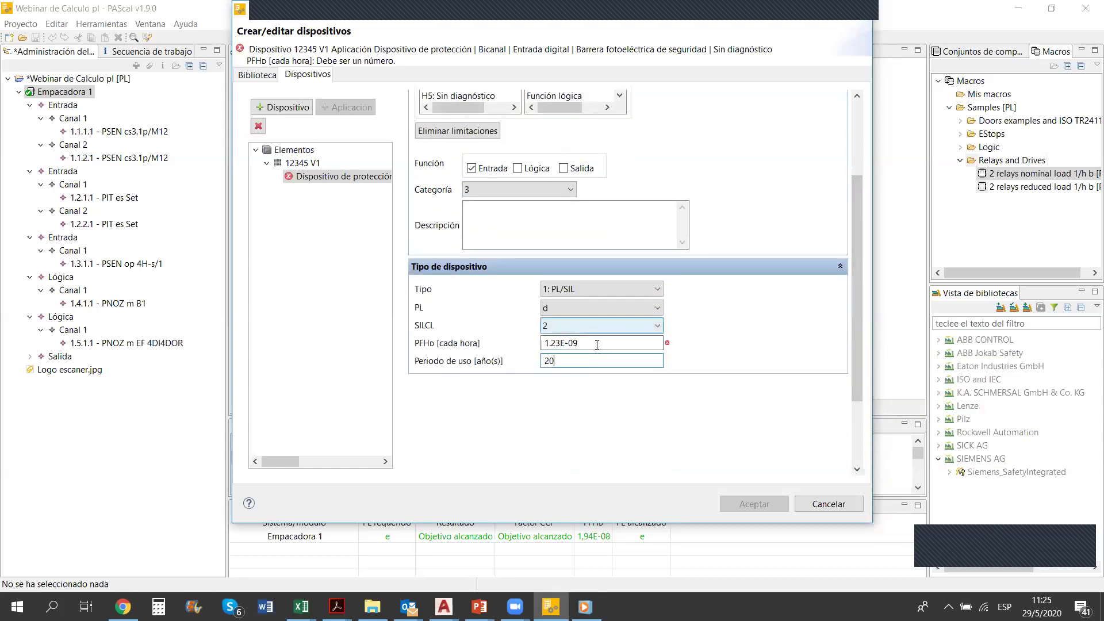
pyautogui.click(566, 219)
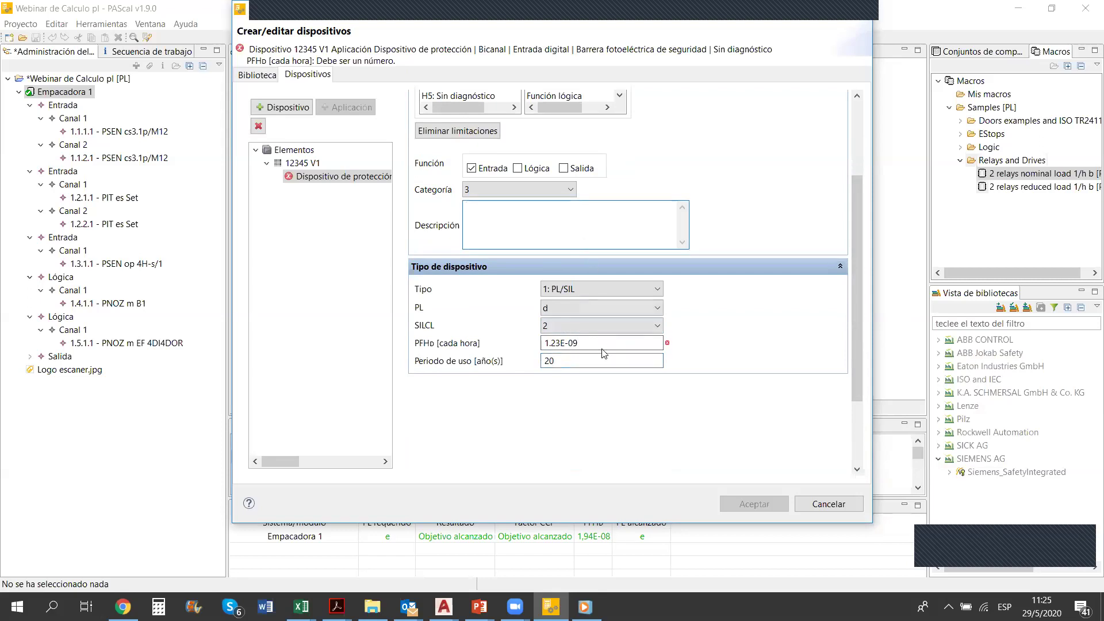
# Try an hourly PFHD of 3.68e-8 and discard the library being created
pyautogui.click(585, 336)
pyautogui.click(584, 343)
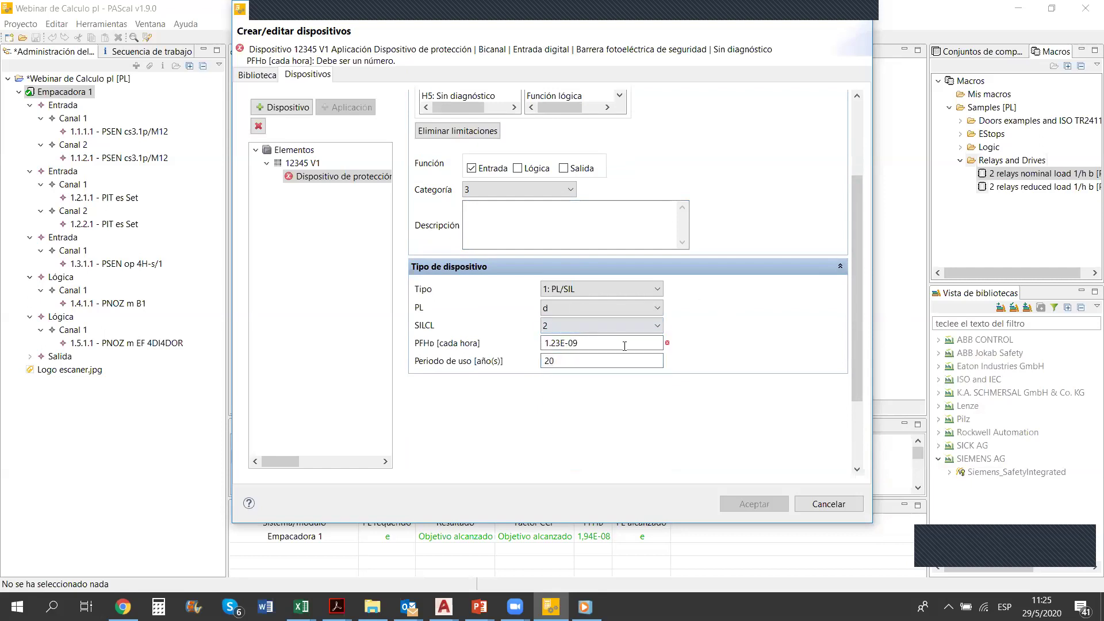
pyautogui.press('BackSpace')
pyautogui.press('BackSpace')
pyautogui.press('BackSpace')
pyautogui.press('BackSpace')
pyautogui.press('BackSpace')
pyautogui.press('BackSpace')
pyautogui.press('BackSpace')
pyautogui.press('BackSpace')
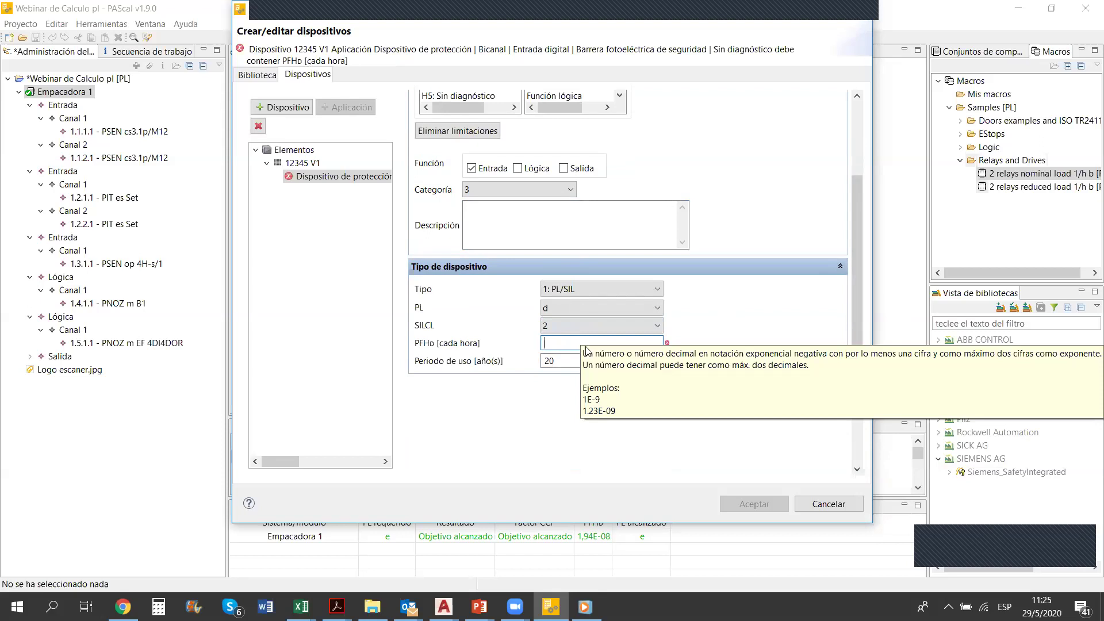
pyautogui.write('3.68')
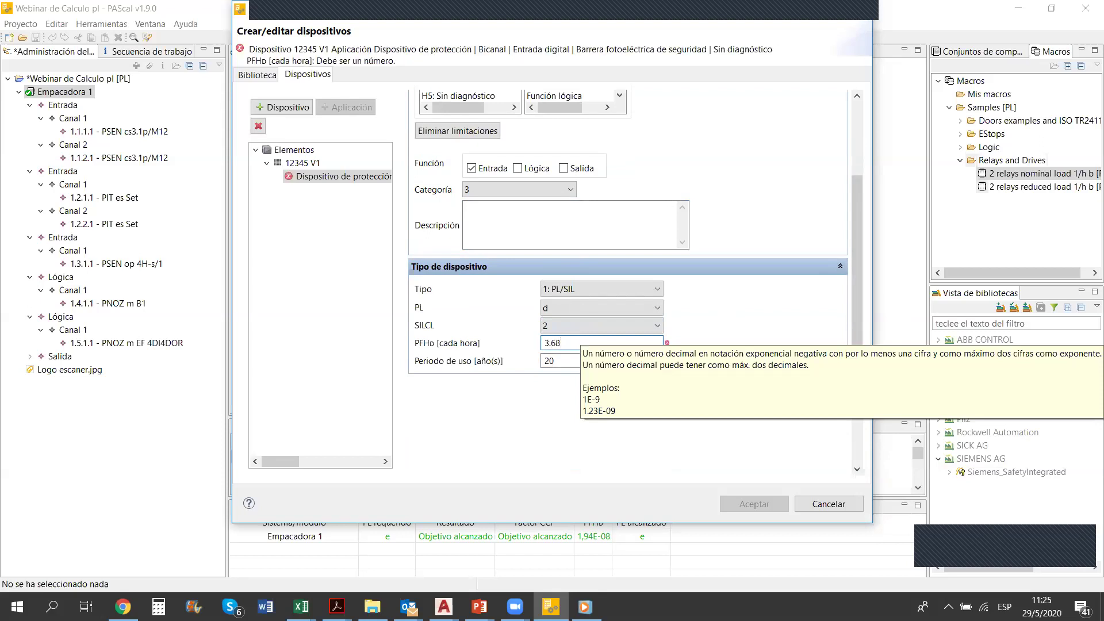
pyautogui.write('e-8')
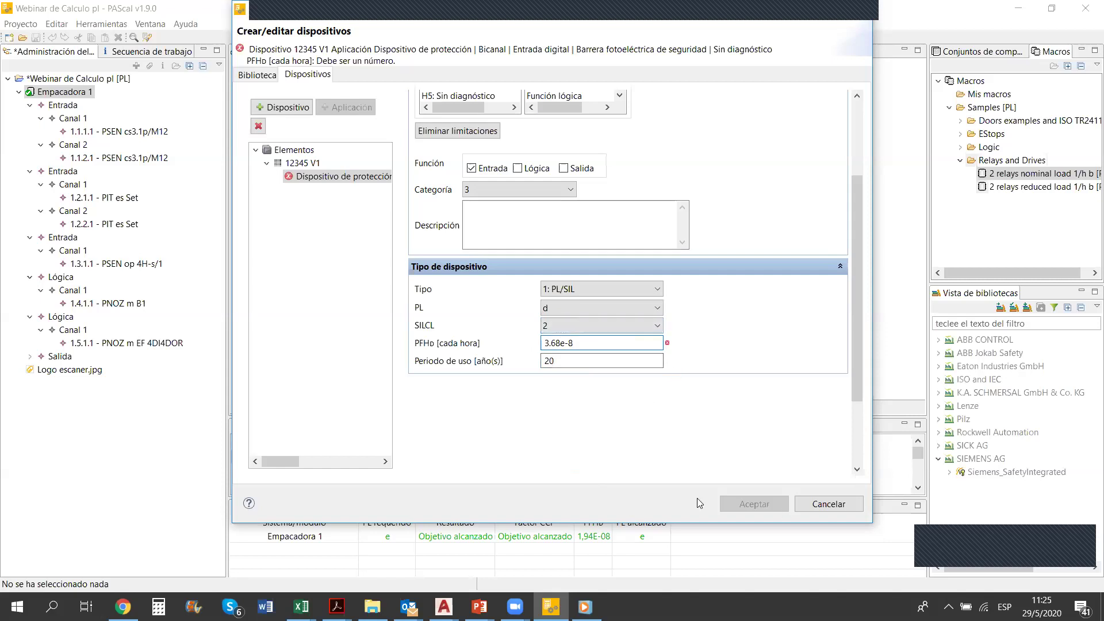
pyautogui.click(837, 505)
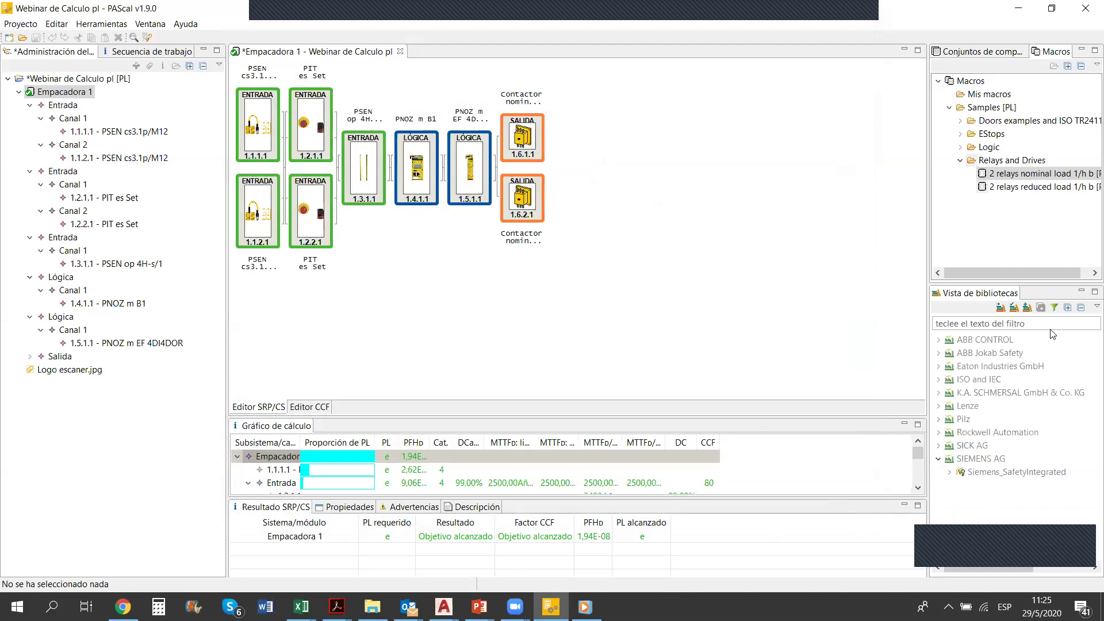
pyautogui.click(1018, 324)
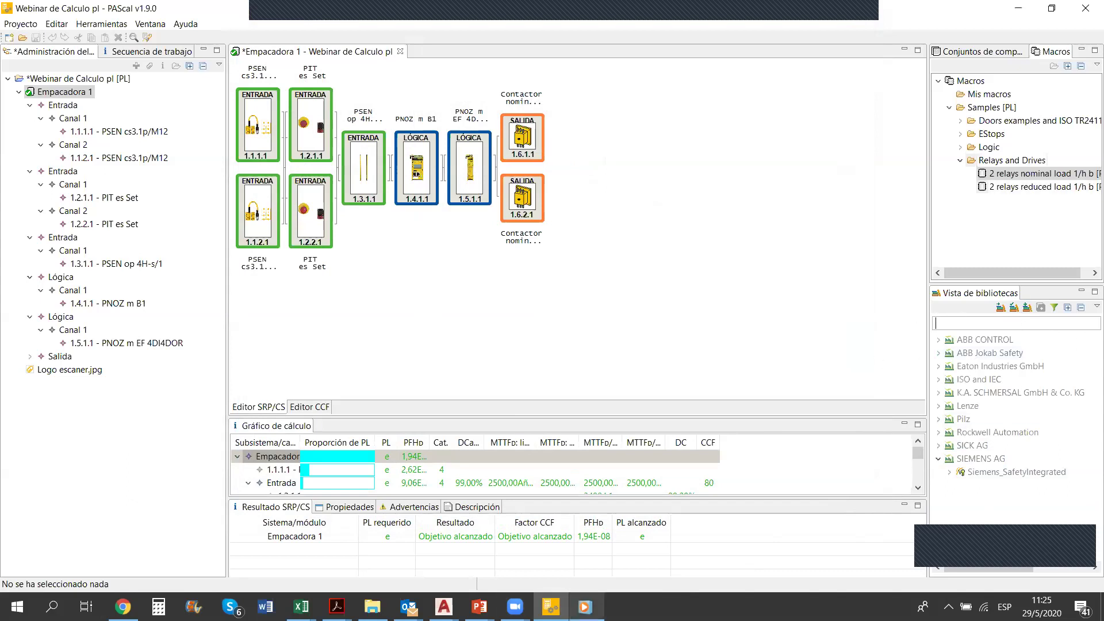
pyautogui.click(514, 607)
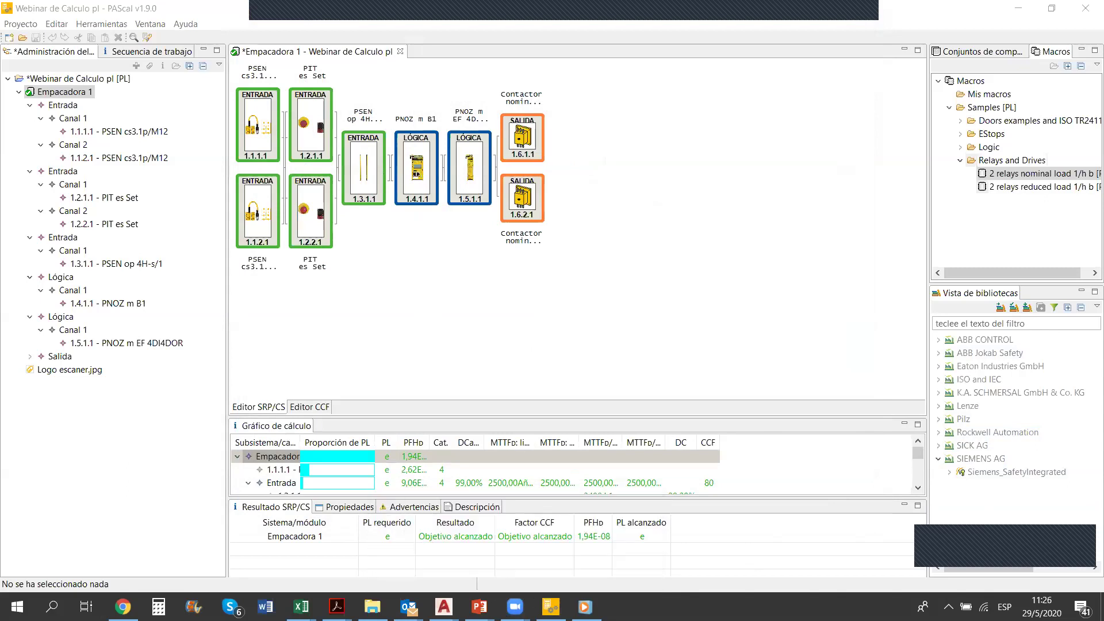
# Start a new library with manufacturer Pilz, library file name pilz and library version 1
pyautogui.click(1026, 308)
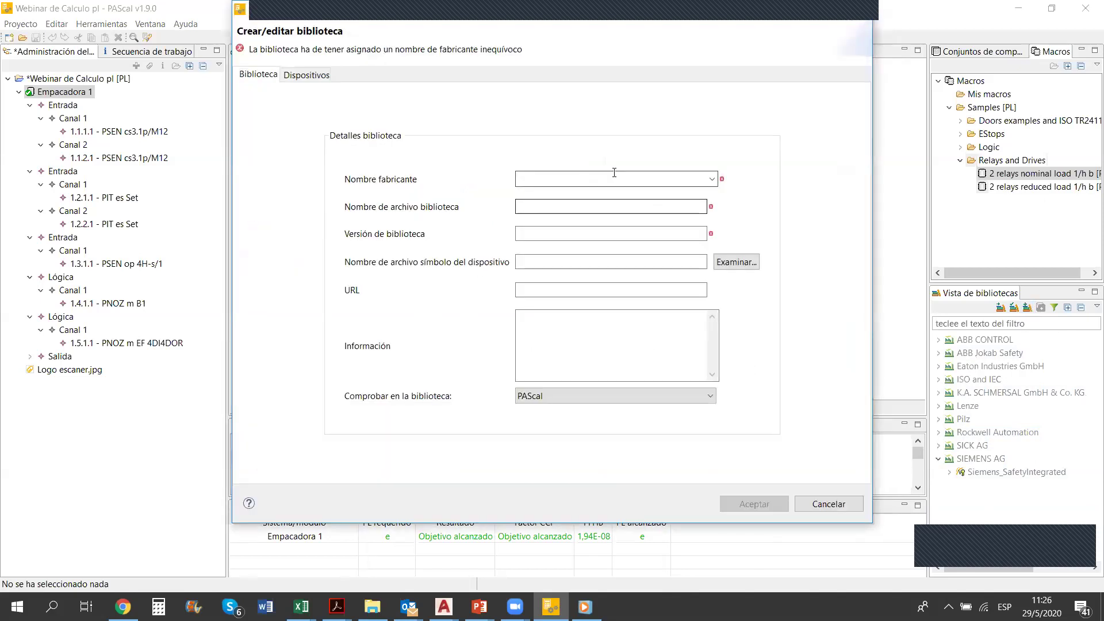
pyautogui.click(610, 176)
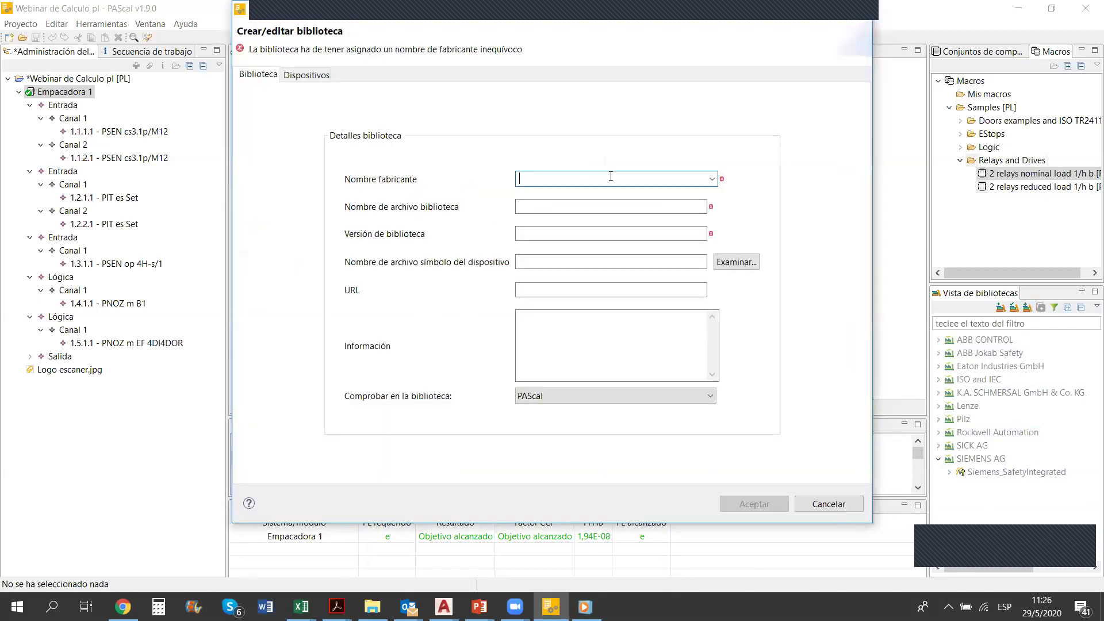
pyautogui.click(712, 179)
pyautogui.click(549, 217)
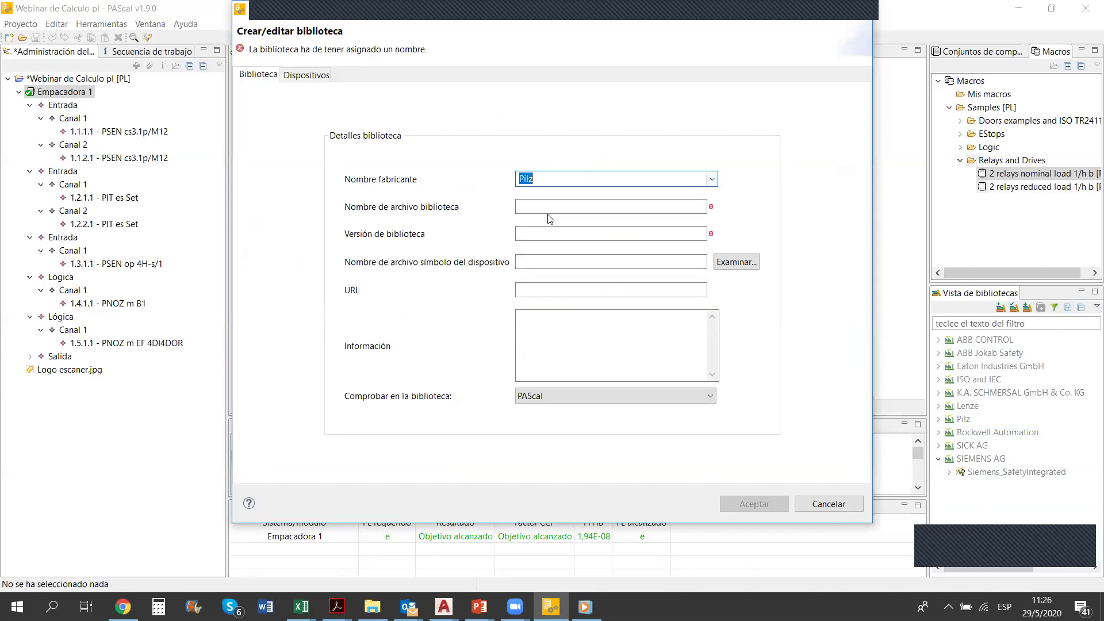
pyautogui.click(575, 207)
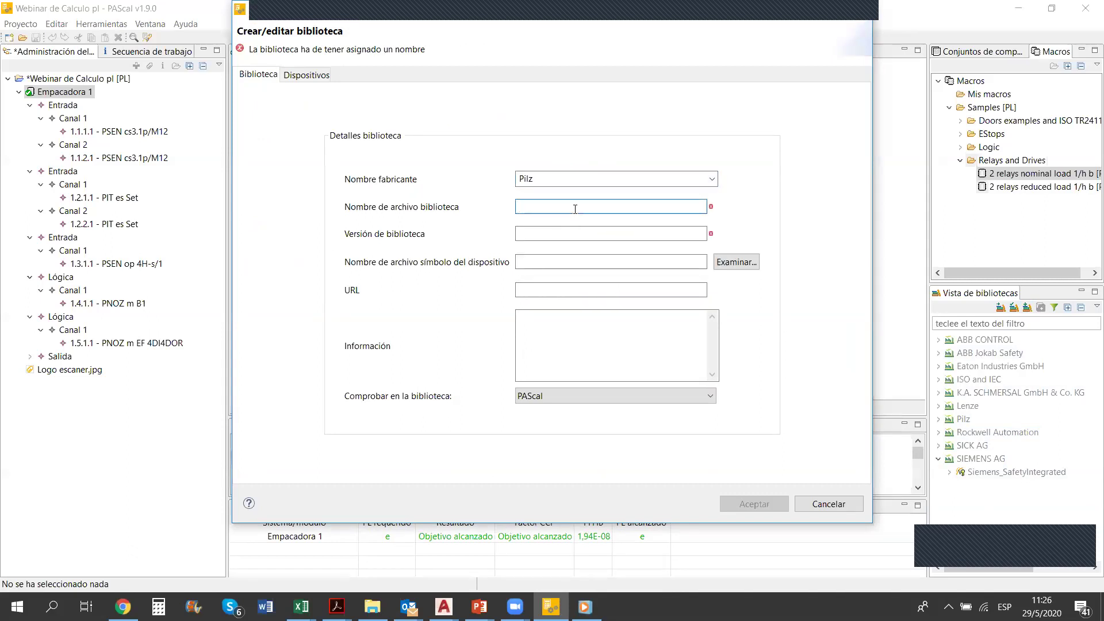
pyautogui.write('pilz')
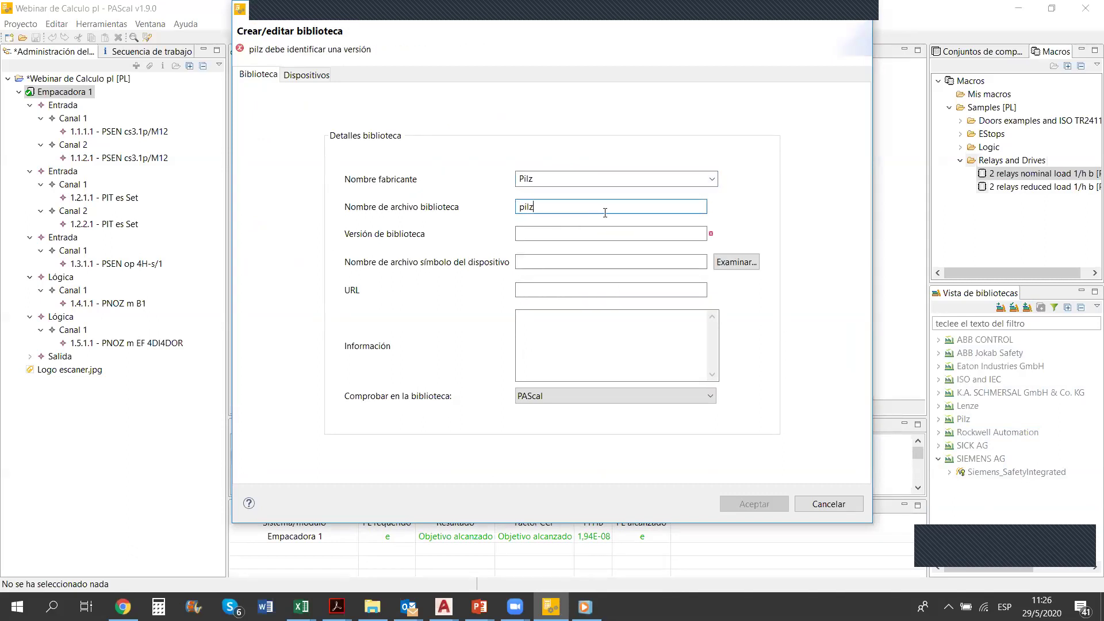
pyautogui.click(586, 234)
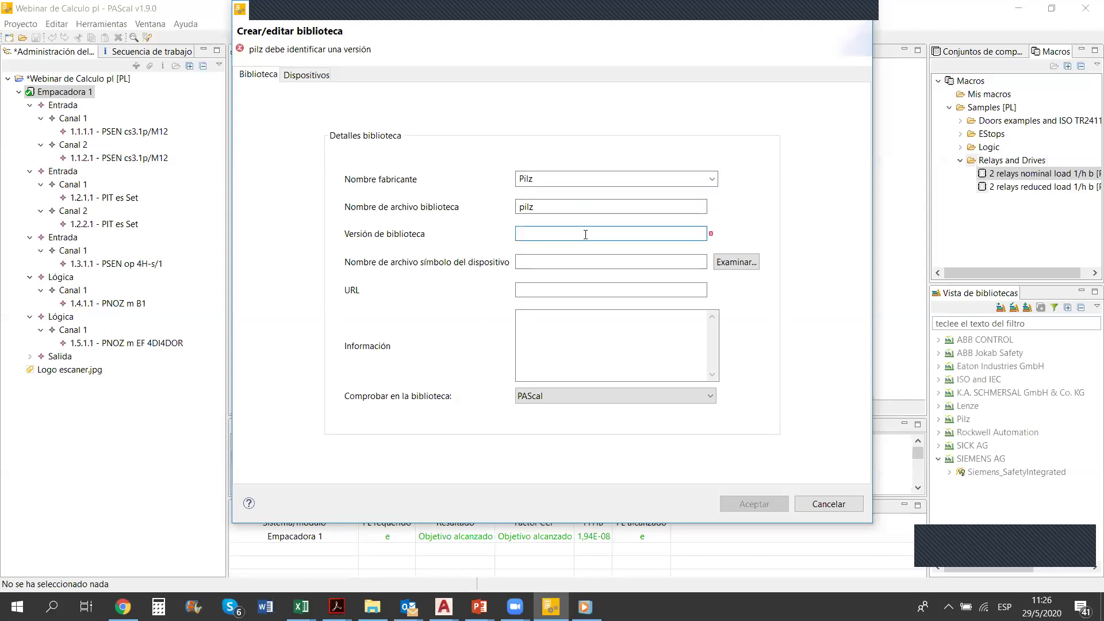
pyautogui.write('1')
# Search Descargas for "escaner" and assign LOGO ESCANER.png as the library's device symbol file
pyautogui.click(592, 261)
pyautogui.click(736, 261)
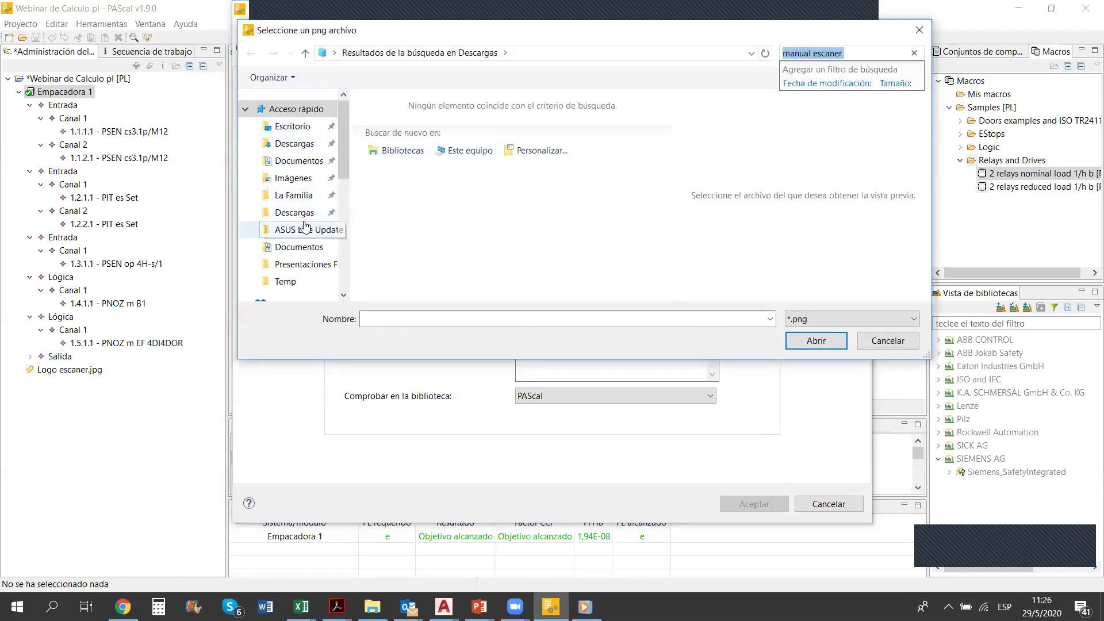
pyautogui.click(294, 212)
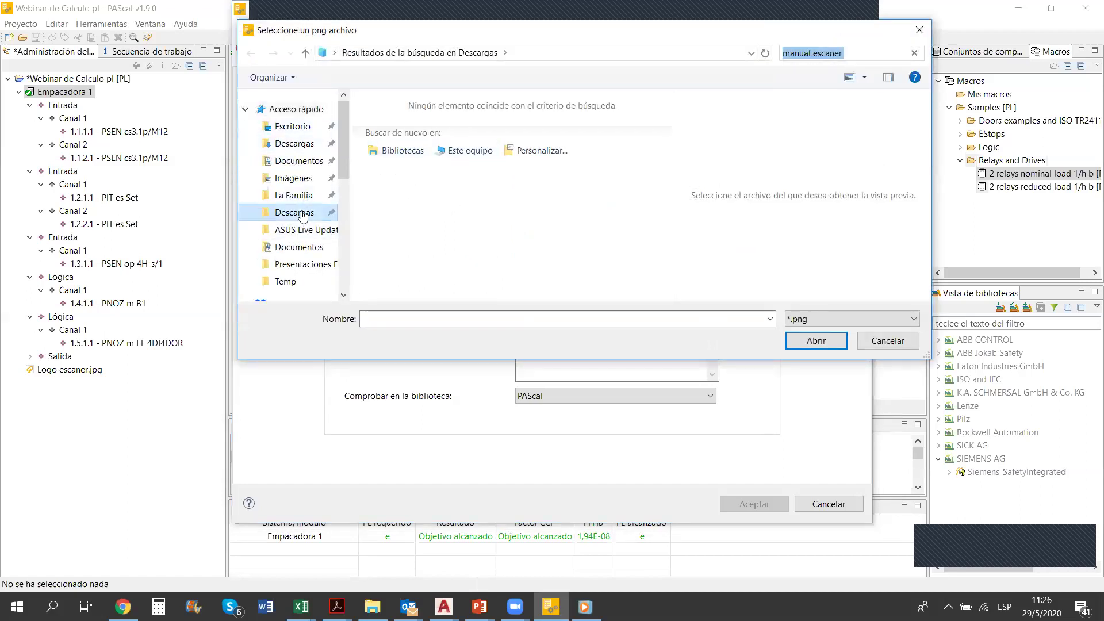
pyautogui.click(865, 50)
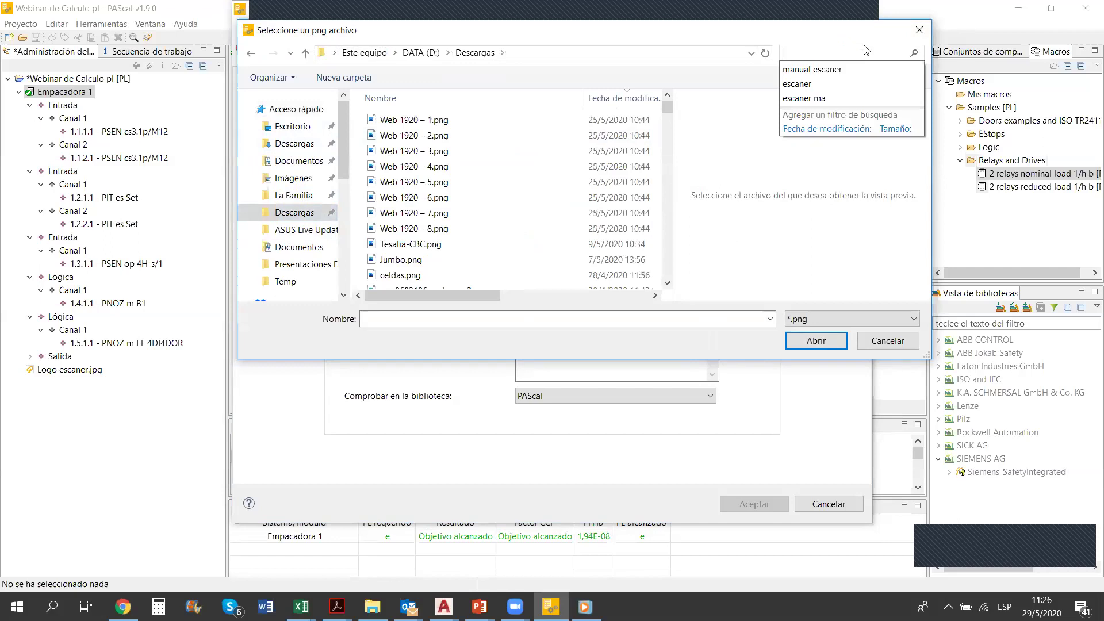
pyautogui.write('escaner')
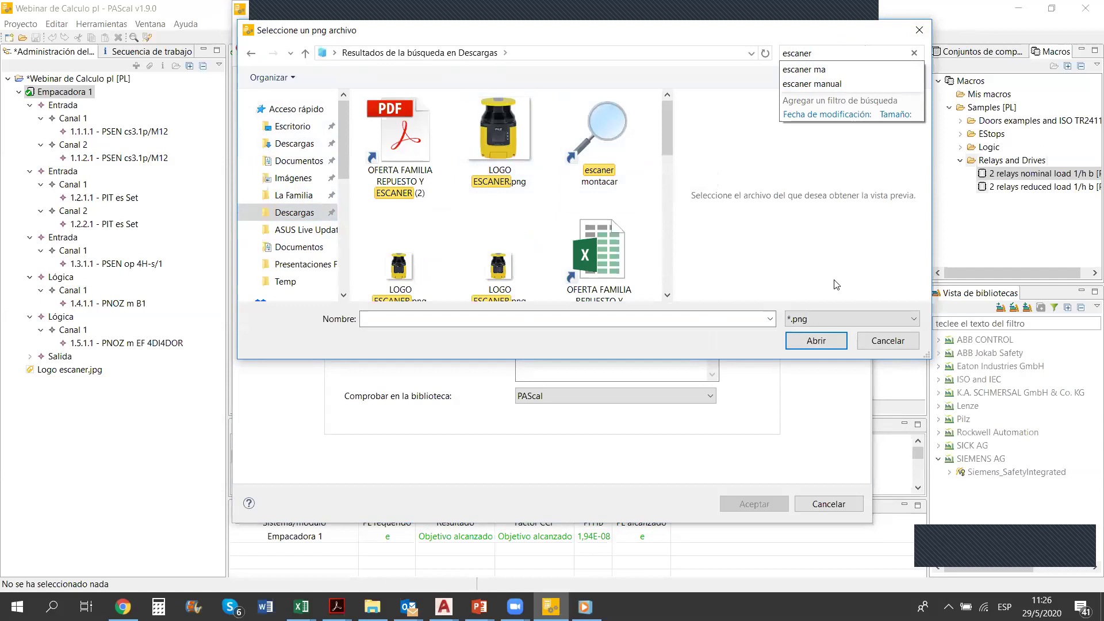
pyautogui.click(807, 342)
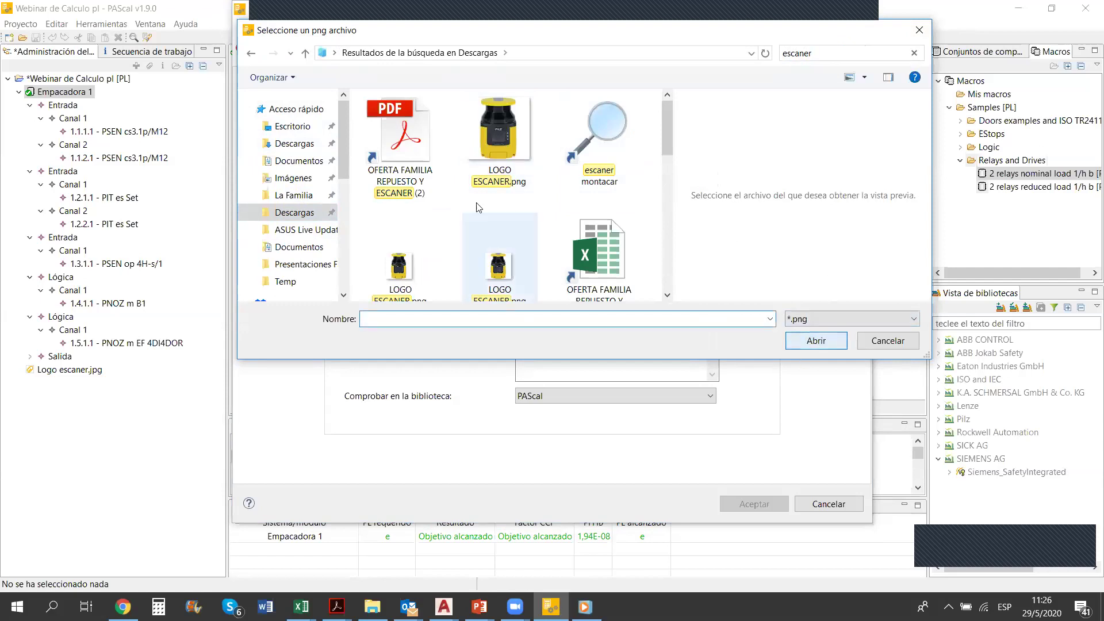
pyautogui.click(500, 143)
pyautogui.click(810, 344)
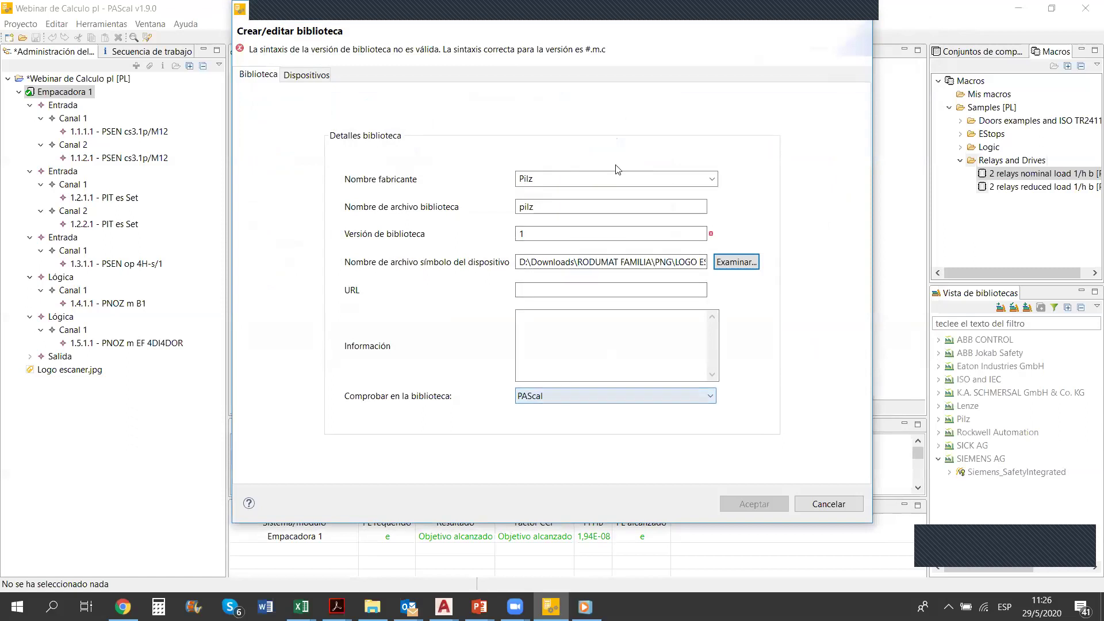
# Add a device to the pilz library and name it Escaner 2D
pyautogui.click(308, 75)
pyautogui.click(282, 107)
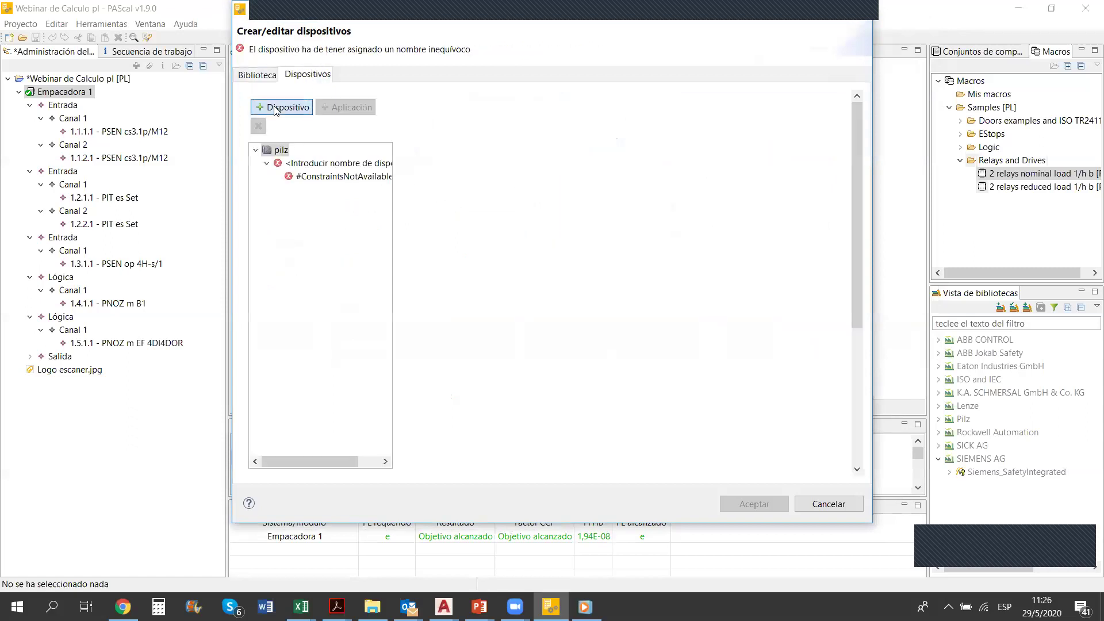
pyautogui.click(311, 165)
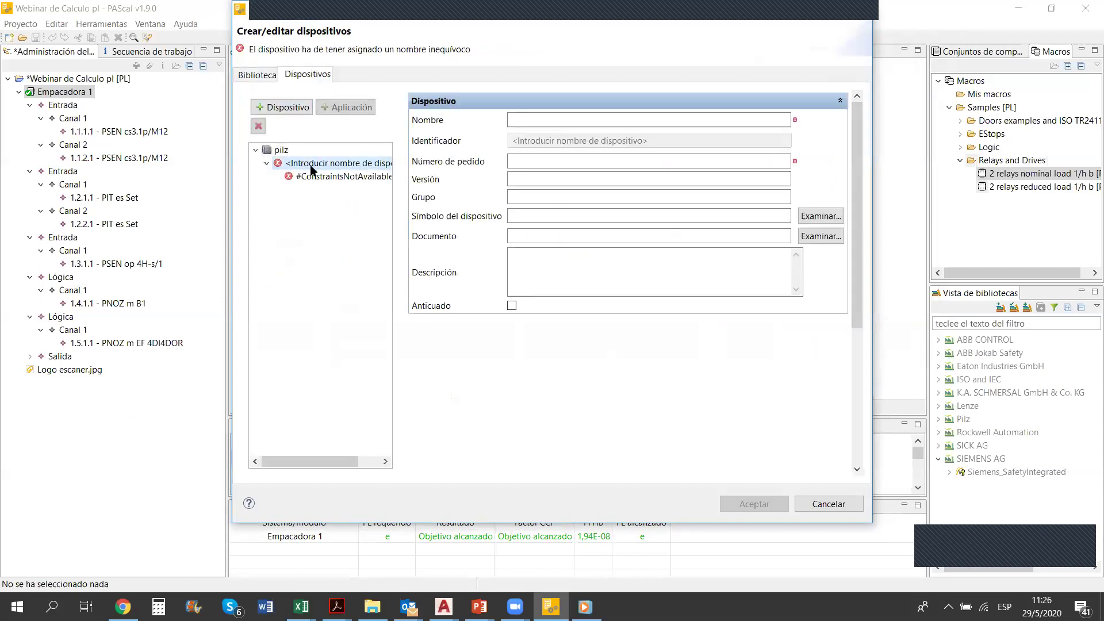
pyautogui.click(604, 121)
pyautogui.write('esca')
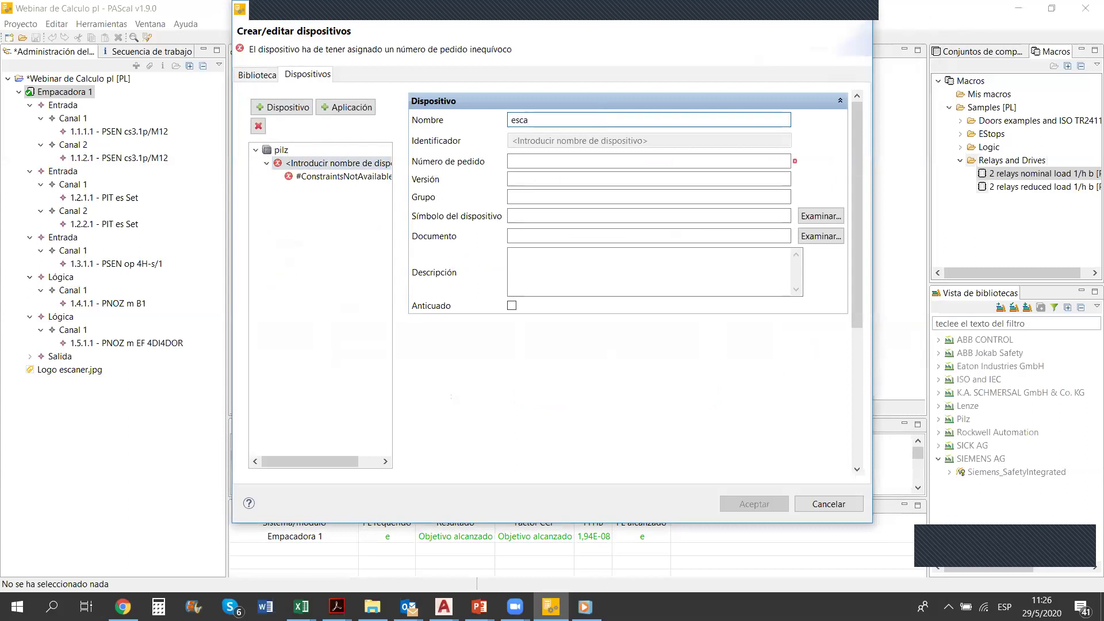
pyautogui.press('BackSpace')
pyautogui.press('BackSpace')
pyautogui.press('BackSpace')
pyautogui.write('Es')
# Enter the device's order number and assign LOGO ESCANER.png as its device symbol
pyautogui.click(588, 160)
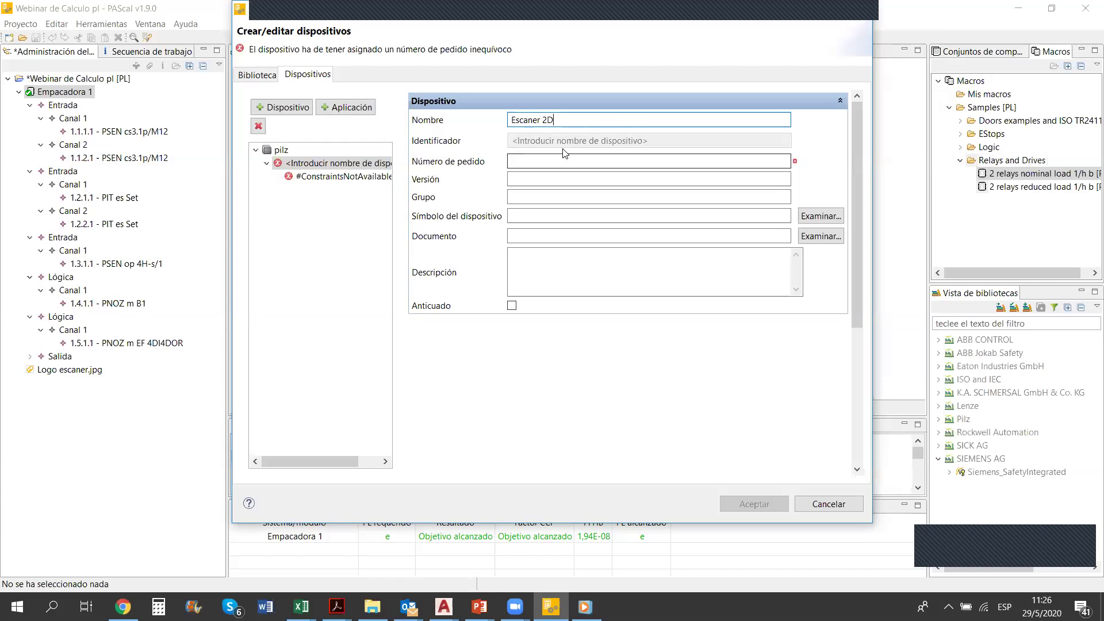
pyautogui.write('12')
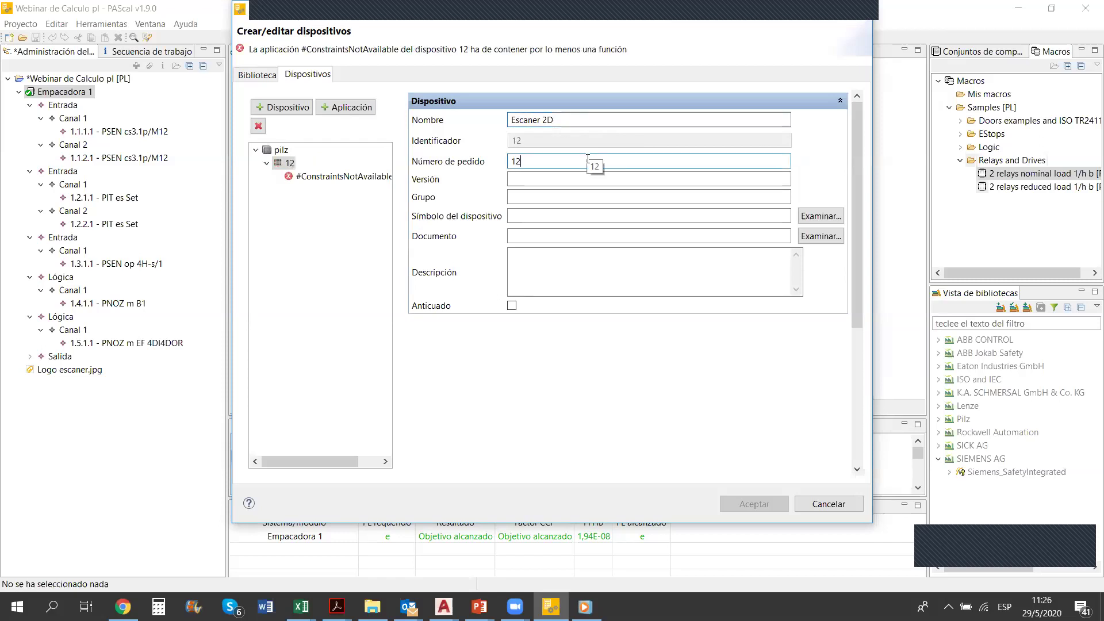
pyautogui.write('3456')
pyautogui.click(525, 179)
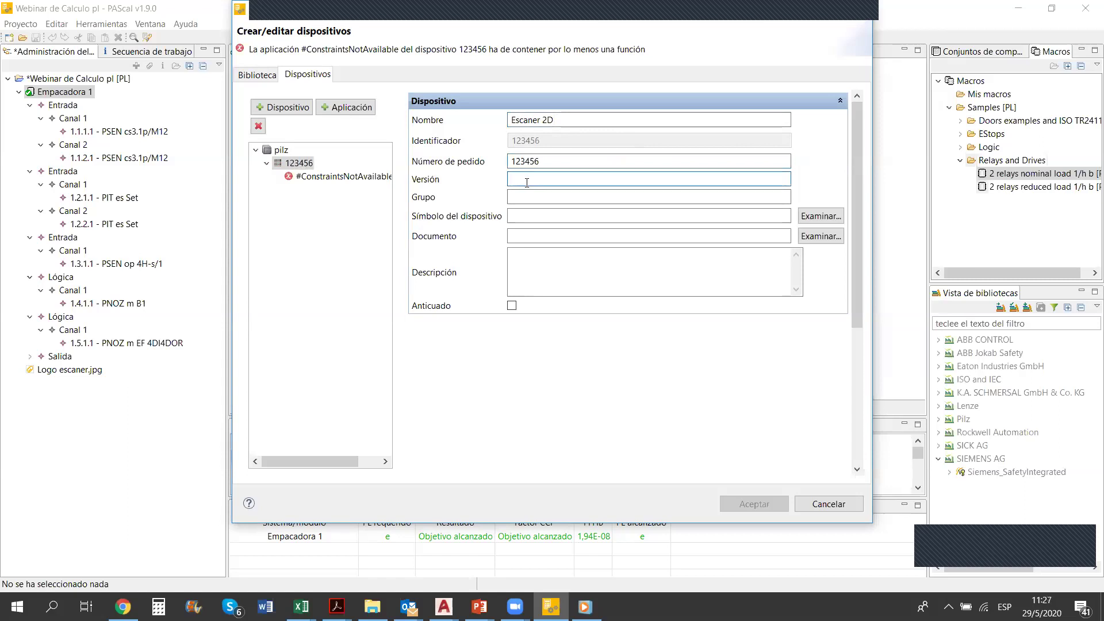
pyautogui.click(805, 219)
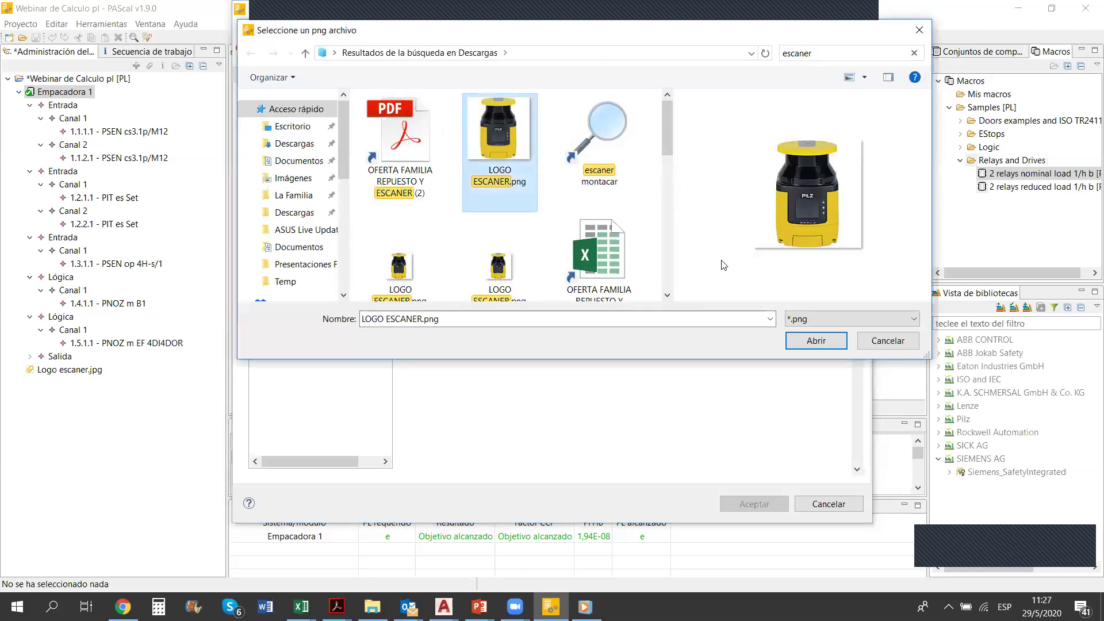
pyautogui.click(828, 341)
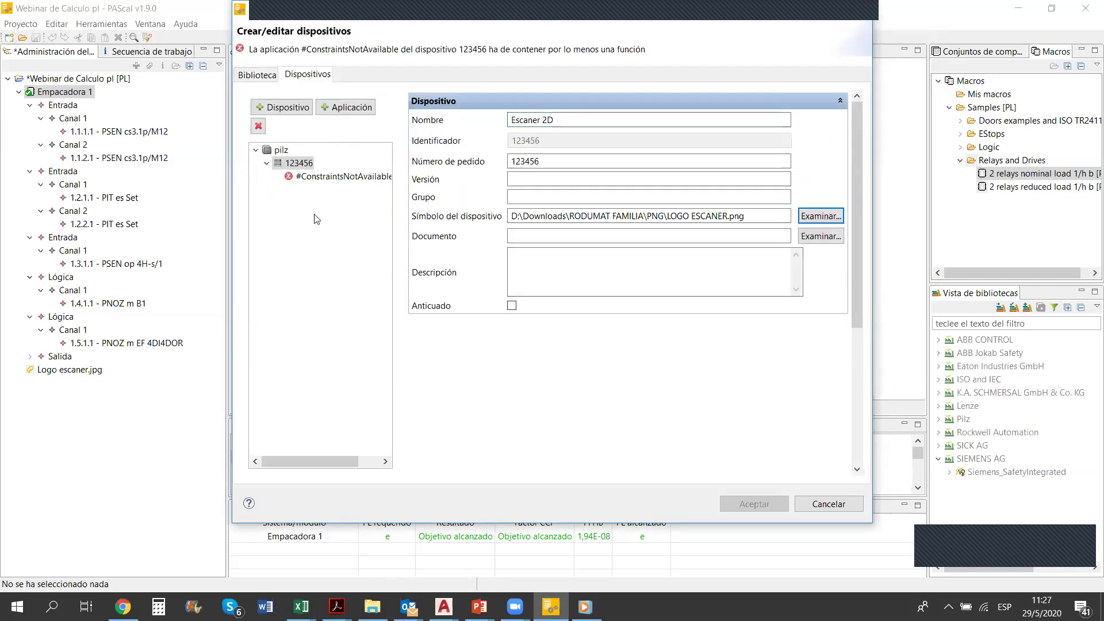
# Set the limitations of the scanner device's application to Entrada for H1 and Bicanal for H2
pyautogui.click(311, 180)
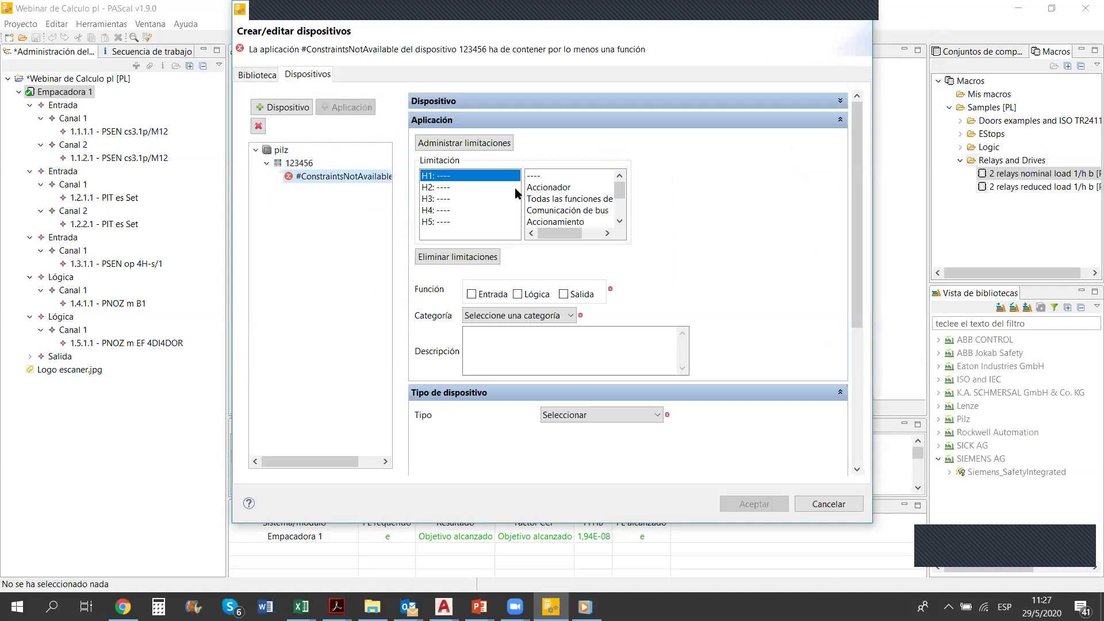
pyautogui.doubleClick(596, 201)
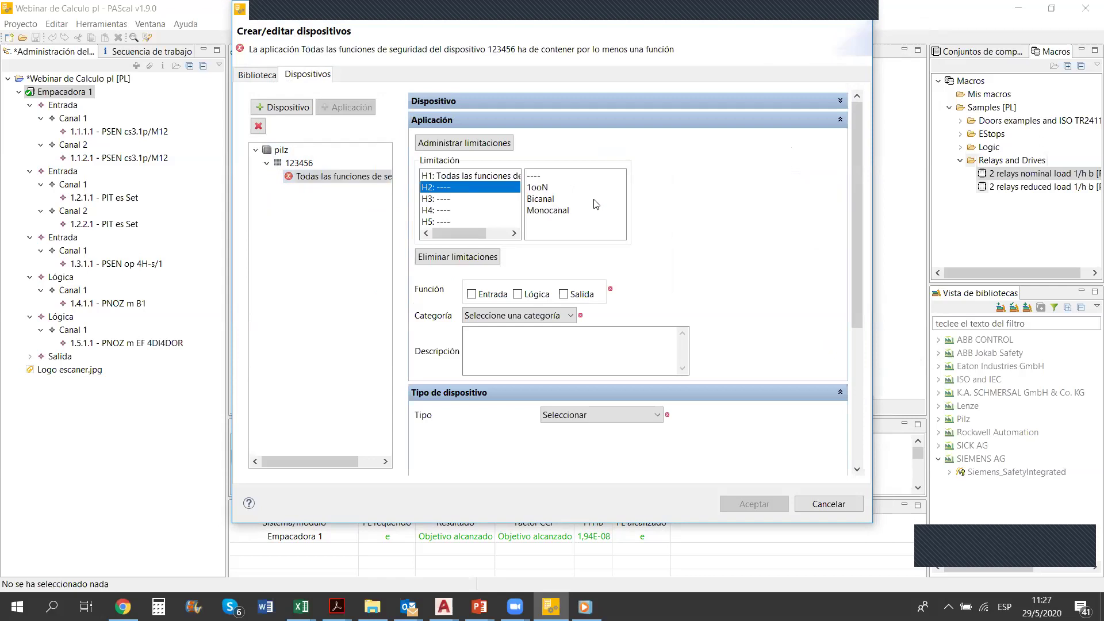
pyautogui.click(483, 176)
pyautogui.click(619, 222)
pyautogui.click(619, 222)
pyautogui.click(619, 222)
pyautogui.click(619, 222)
pyautogui.click(619, 222)
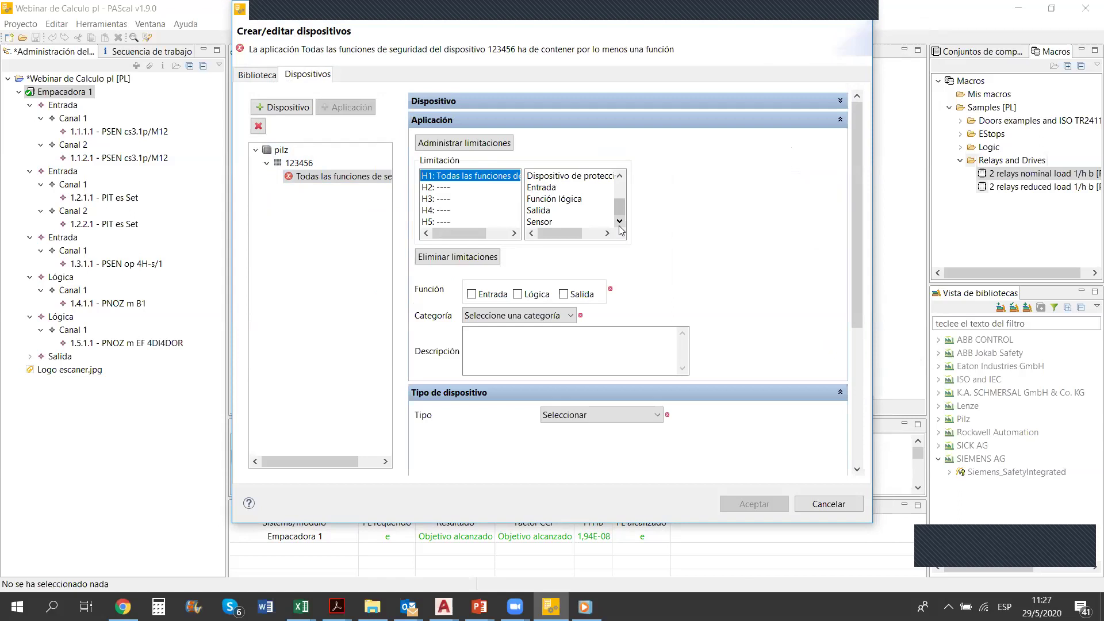
pyautogui.click(560, 187)
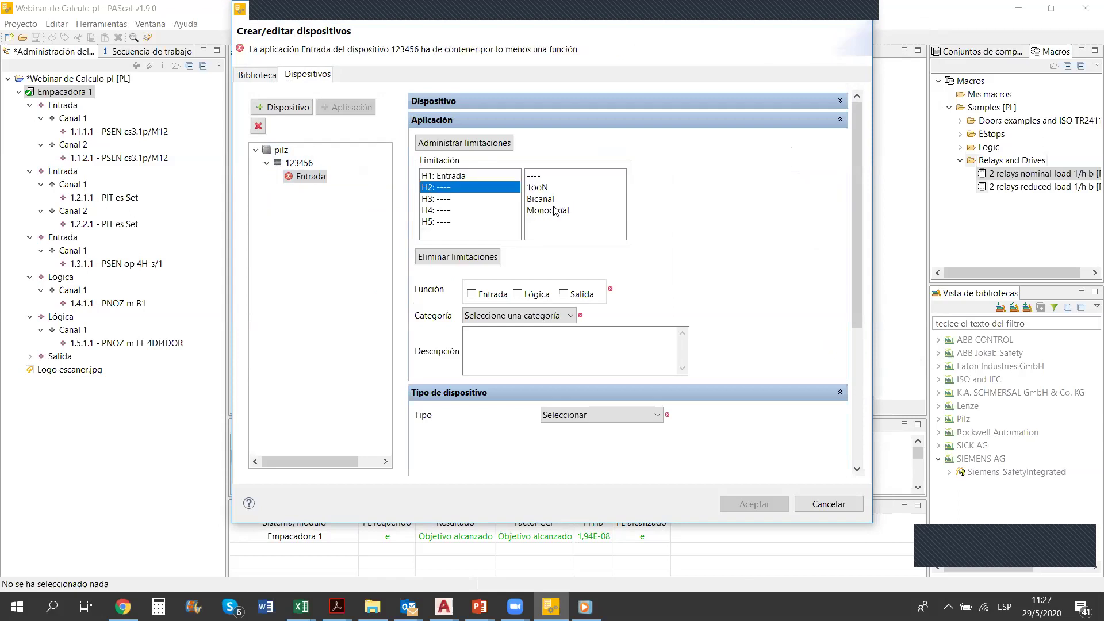
pyautogui.click(547, 200)
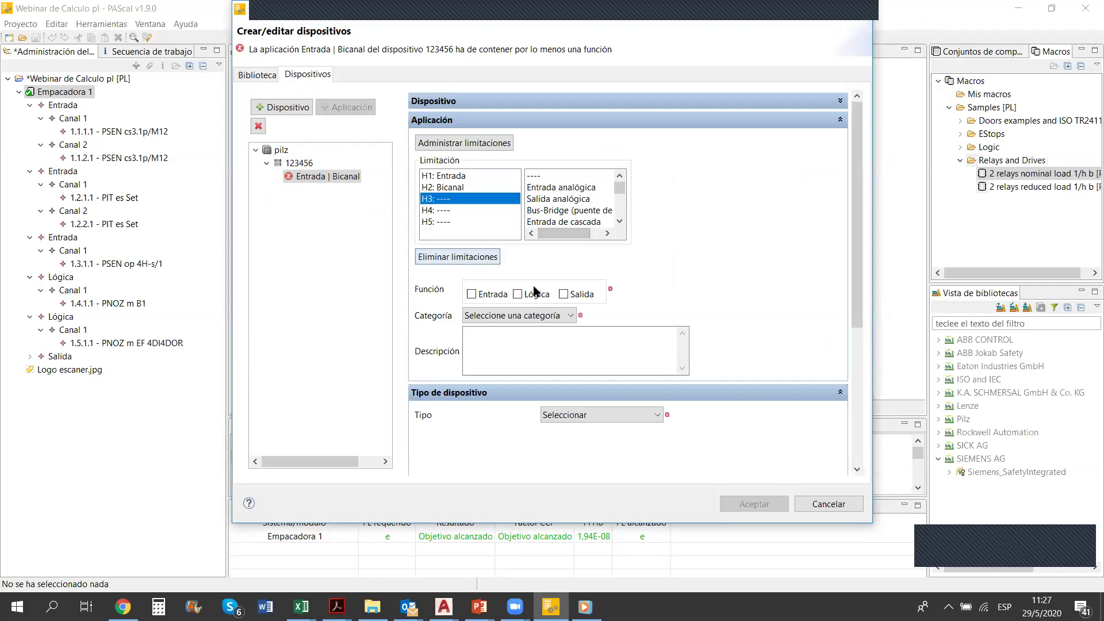
# Assign the Entrada function and category 4 to the Entrada | Bicanal application
pyautogui.click(471, 296)
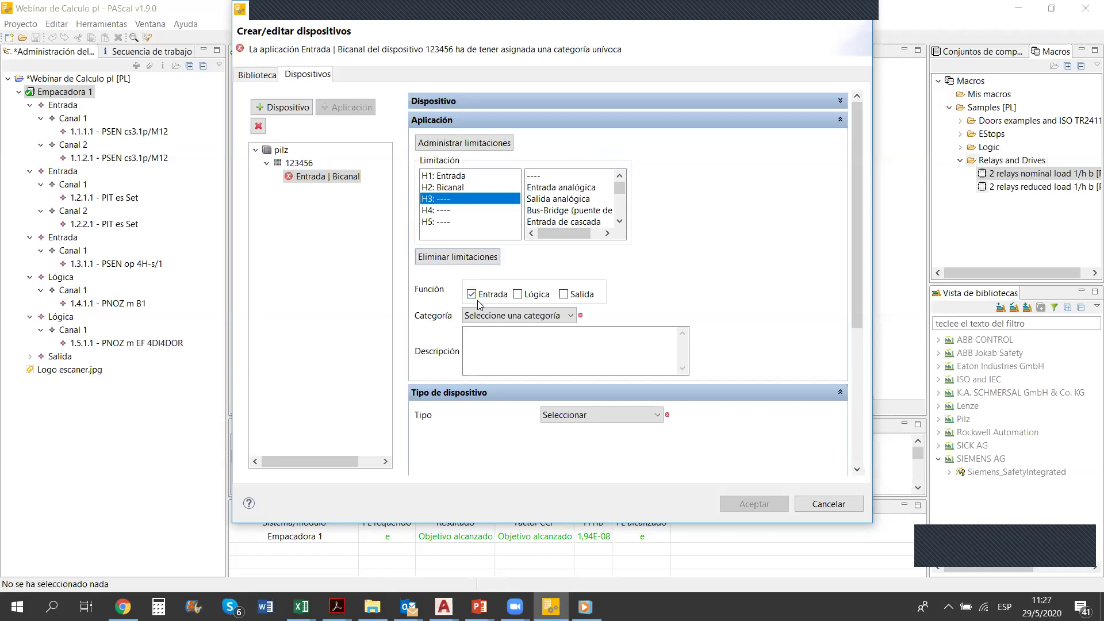
pyautogui.click(486, 316)
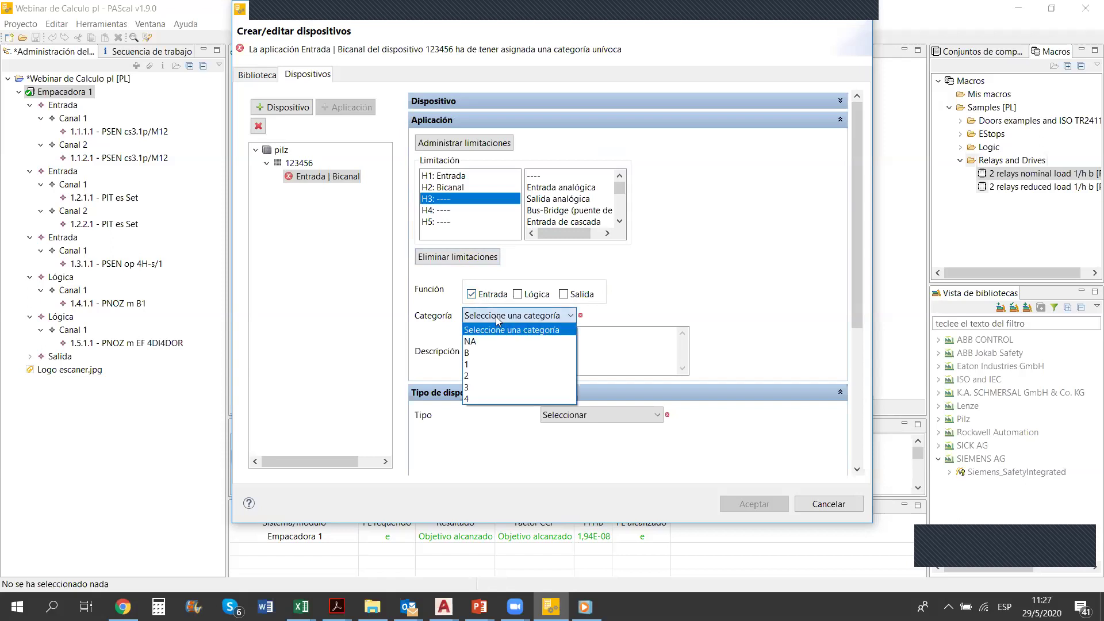
pyautogui.click(470, 398)
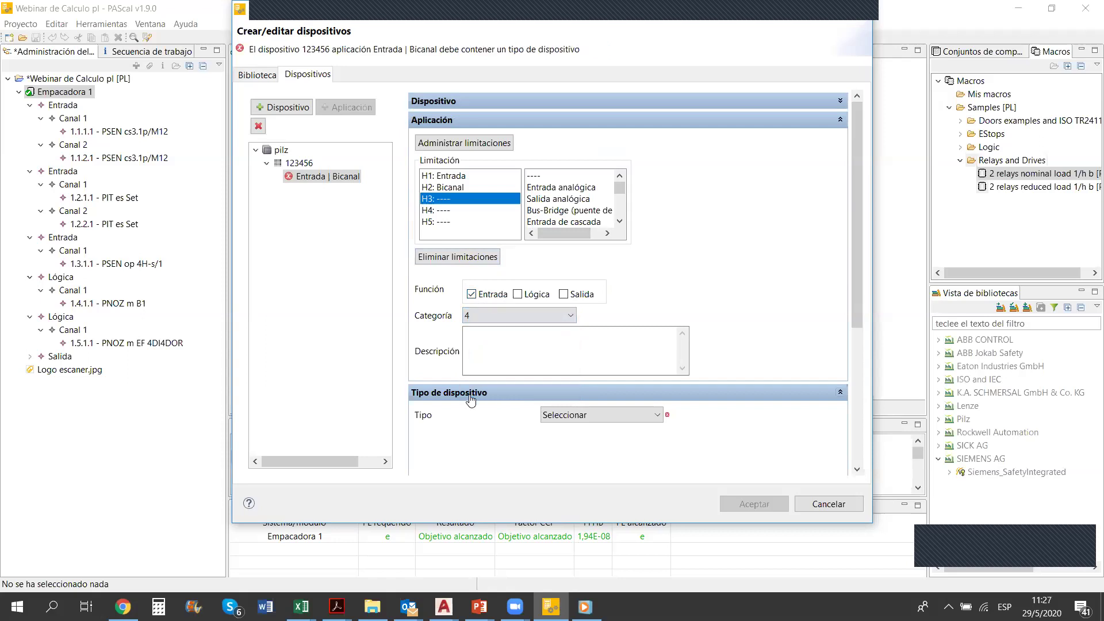
# Define the device type as PL/SIL with PL d and SILCL 2
pyautogui.click(561, 415)
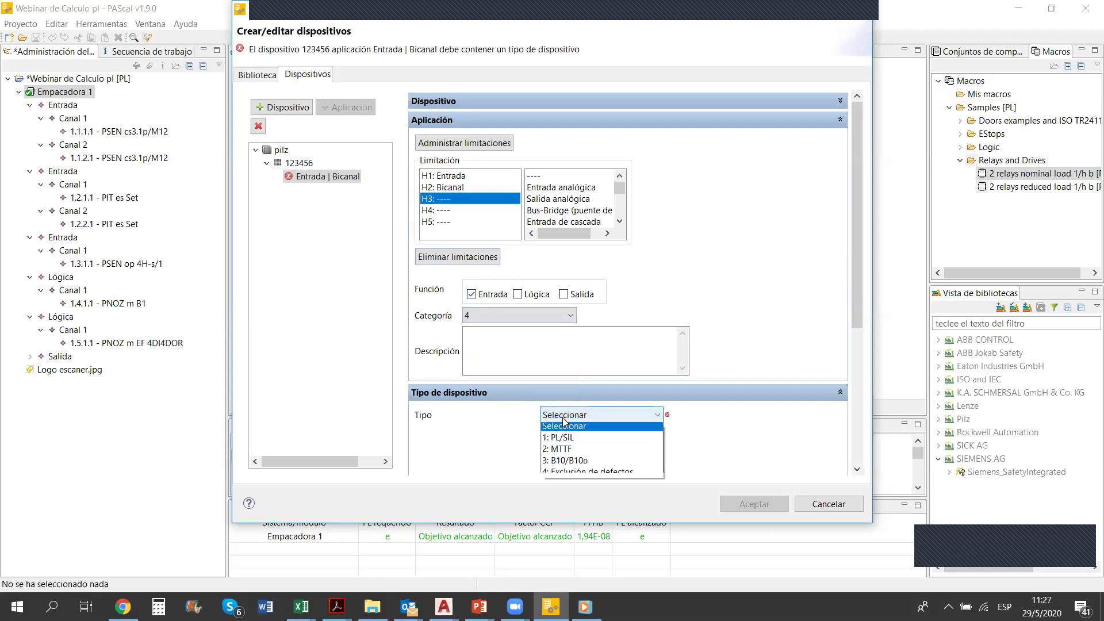
pyautogui.click(562, 437)
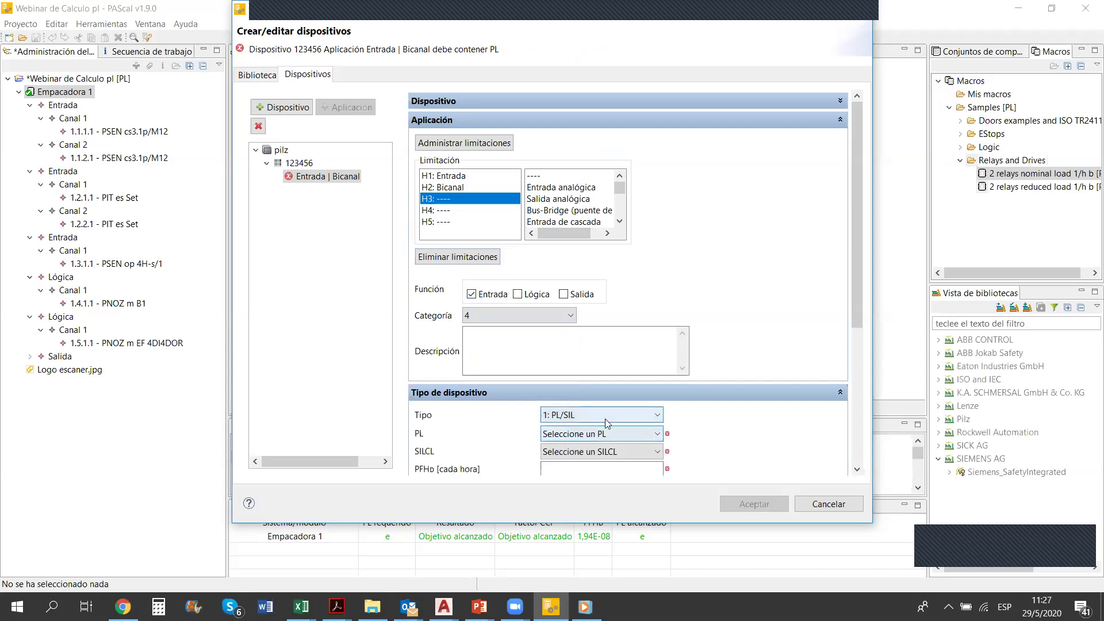
pyautogui.click(603, 432)
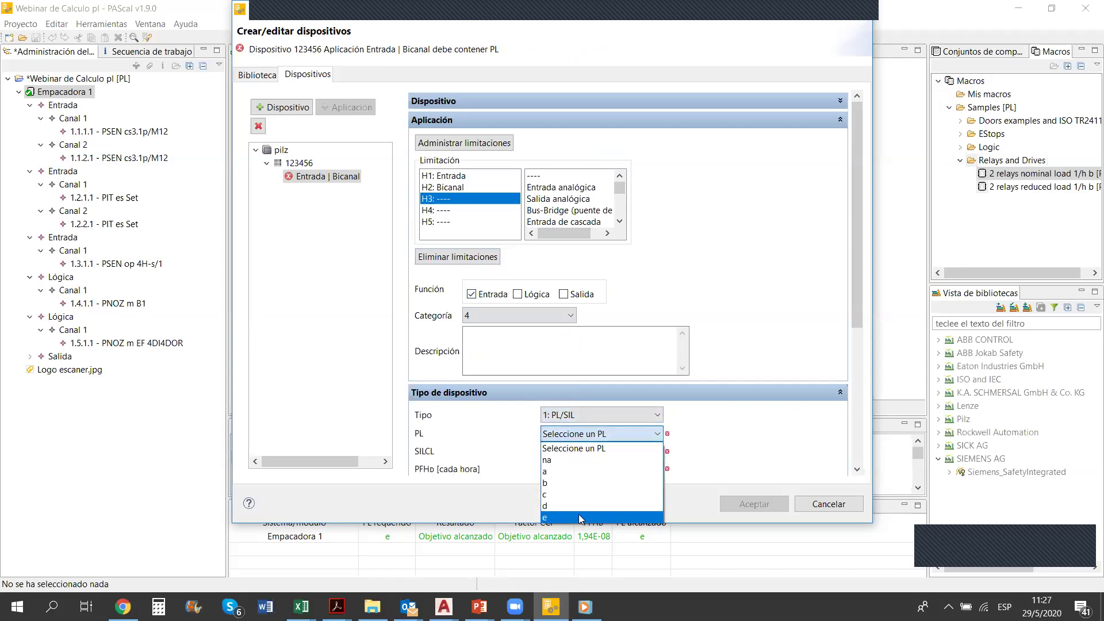
pyautogui.click(579, 506)
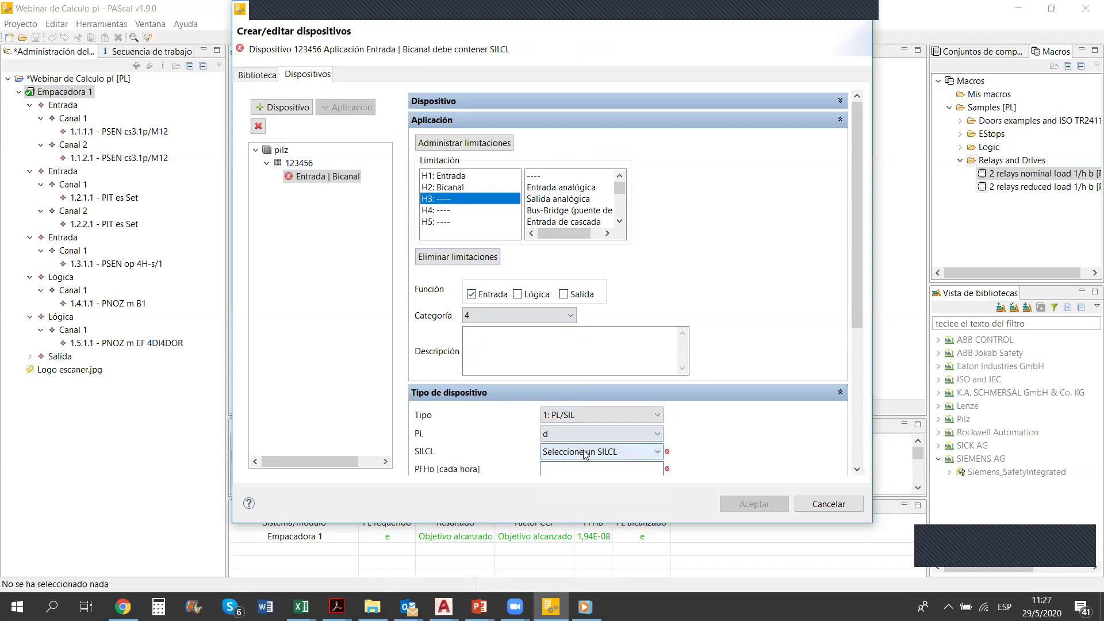
pyautogui.click(585, 454)
pyautogui.click(567, 502)
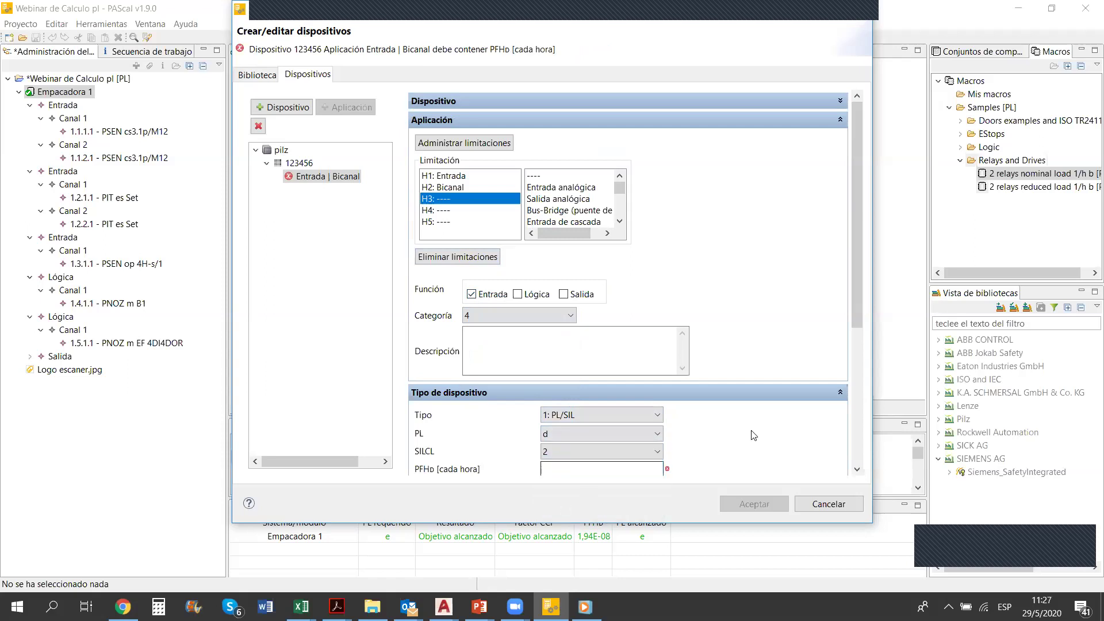
# Enter 6,38 e-8 as the hourly PFHD and 20 years as the usage period
pyautogui.moveTo(854, 268); pyautogui.dragTo(858, 355)
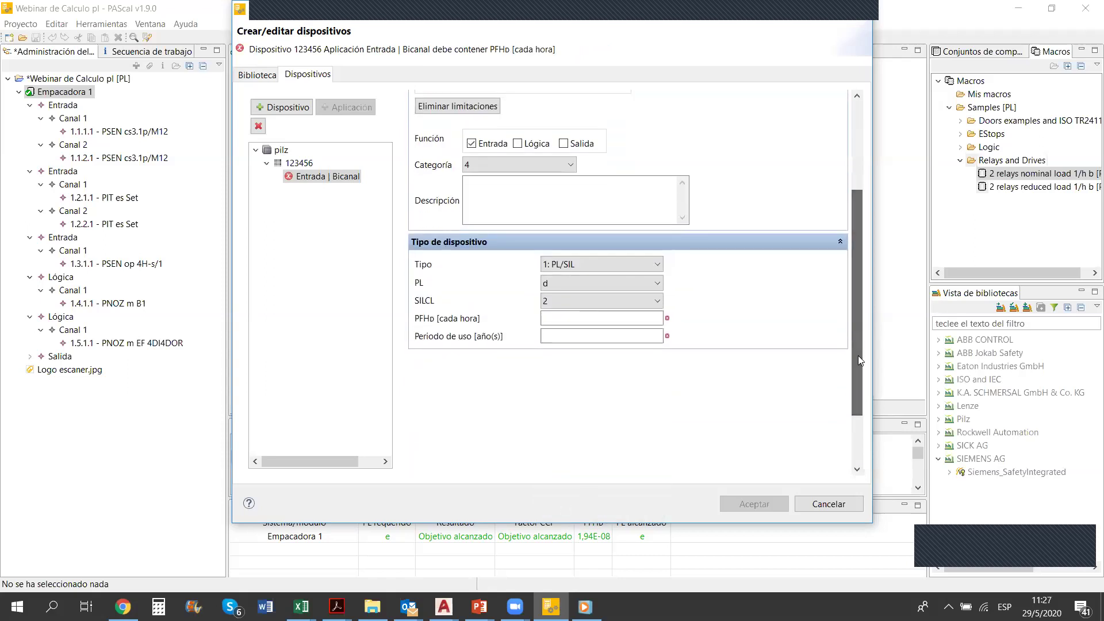
pyautogui.click(573, 317)
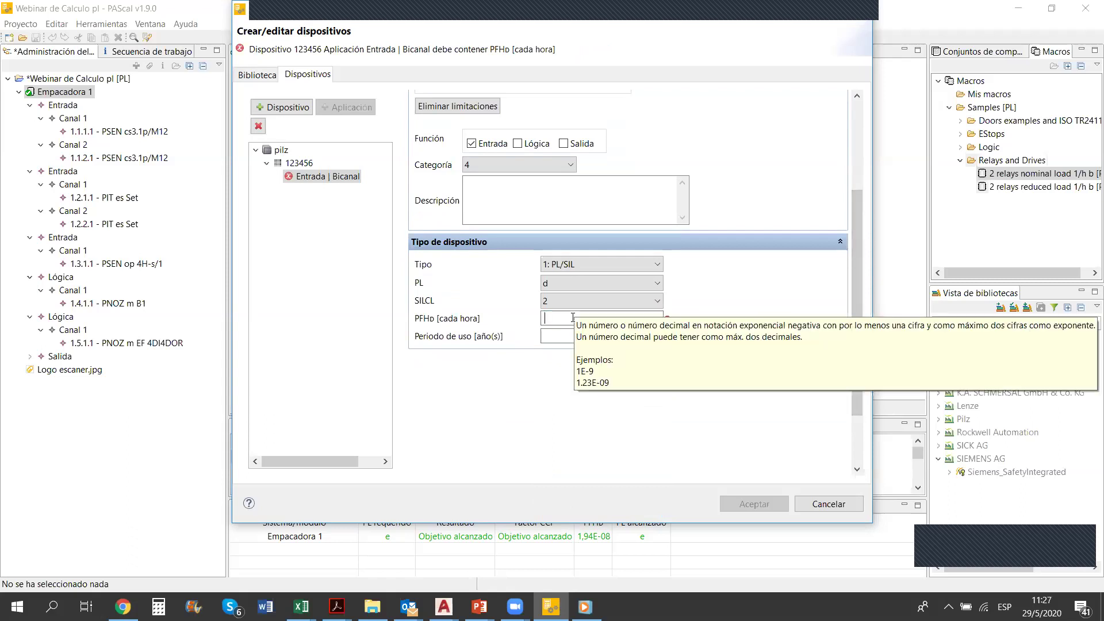
pyautogui.write('6,38e')
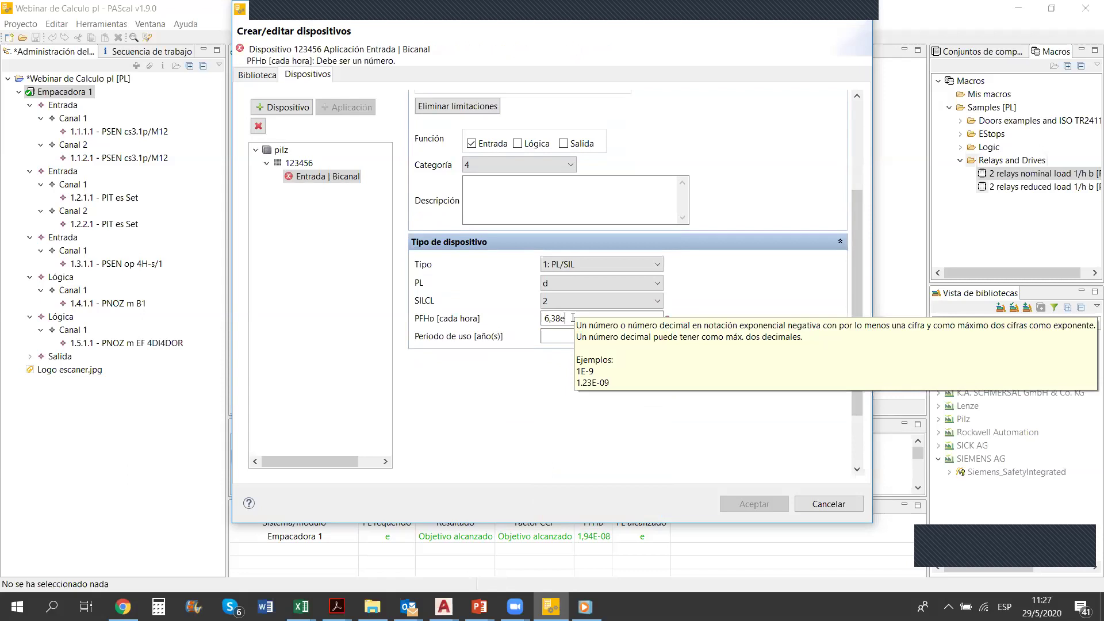
pyautogui.write('-8')
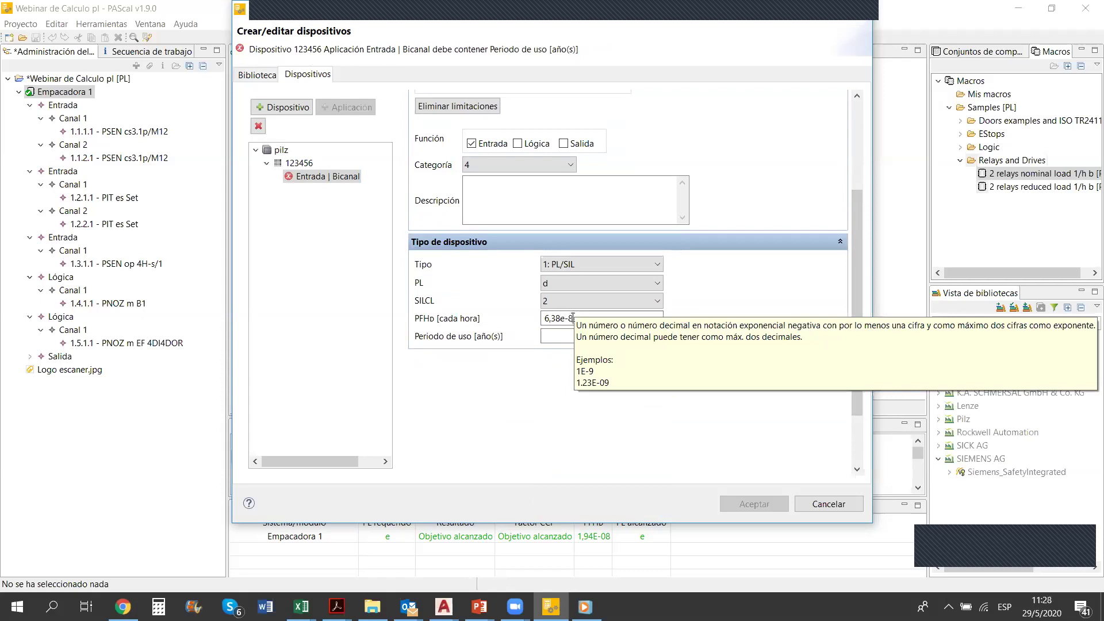
pyautogui.press('Tab')
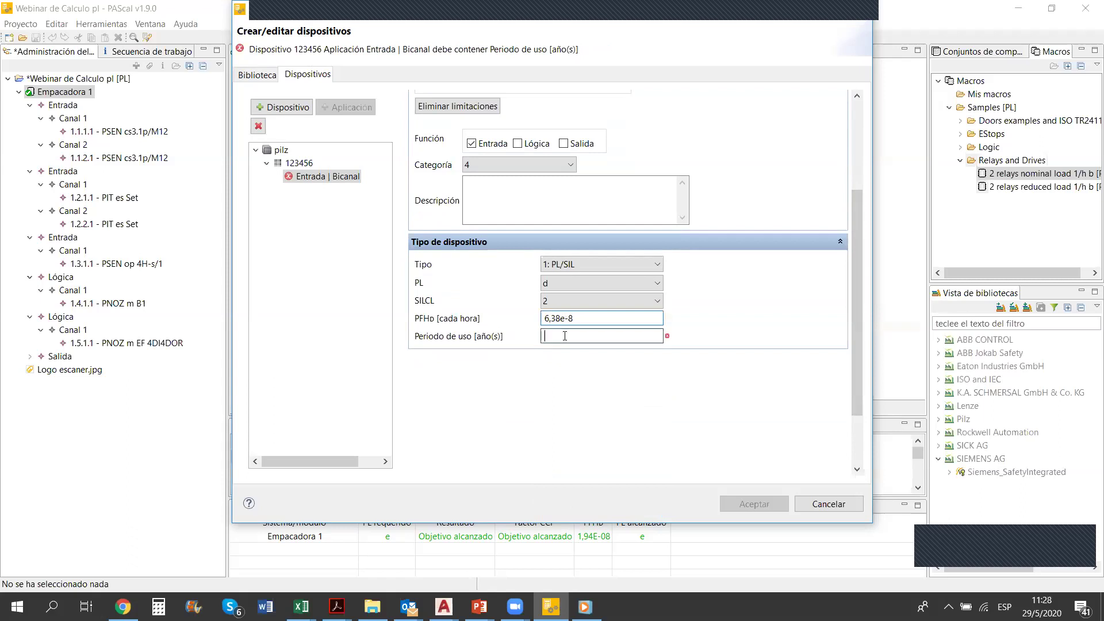
pyautogui.click(563, 318)
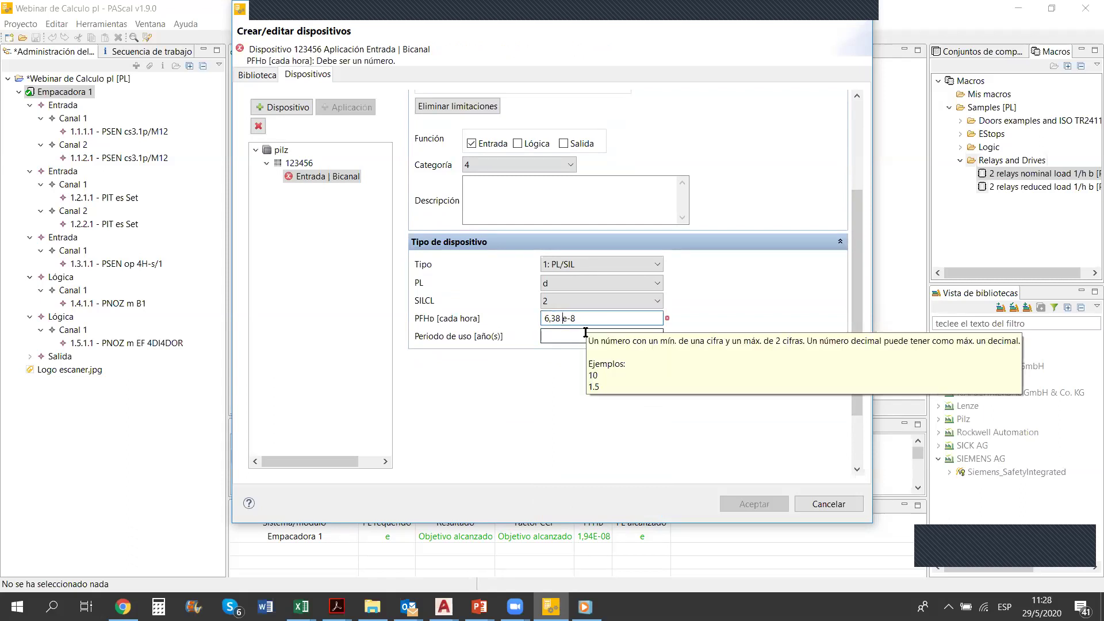
pyautogui.click(567, 340)
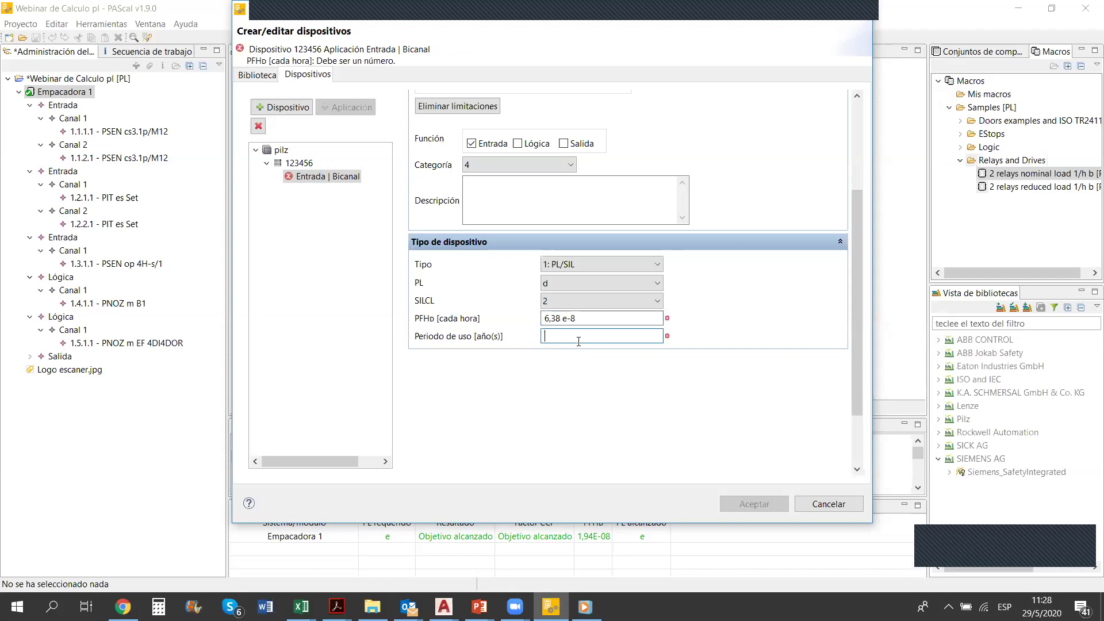
pyautogui.write('20')
# Try the PFHD with a decimal point, as 6.38 e-8
pyautogui.rightClick(550, 316)
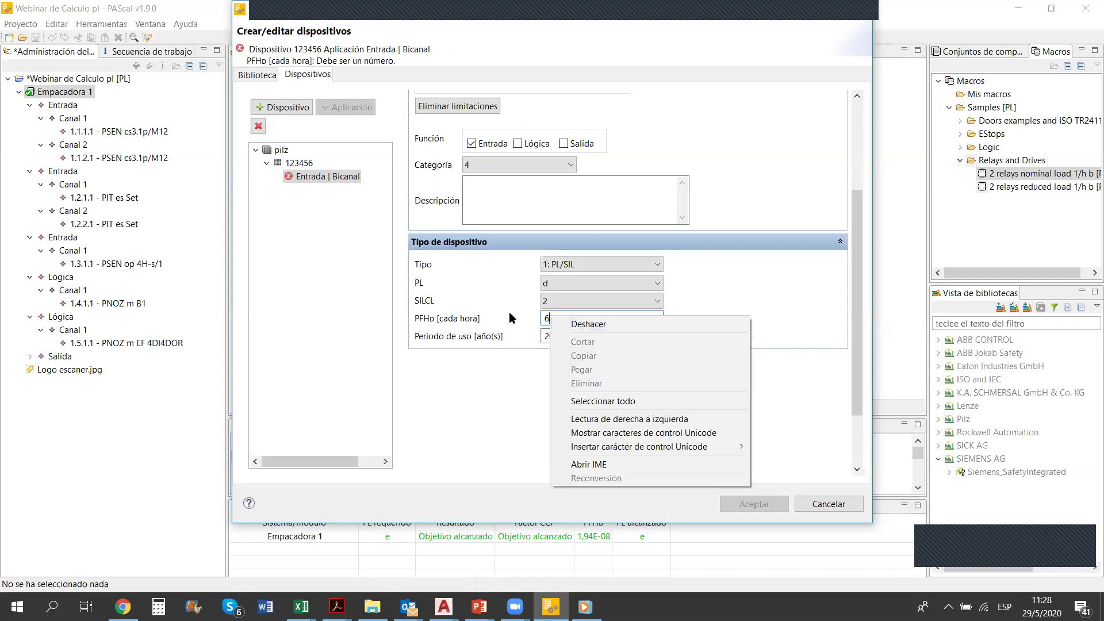
pyautogui.click(743, 257)
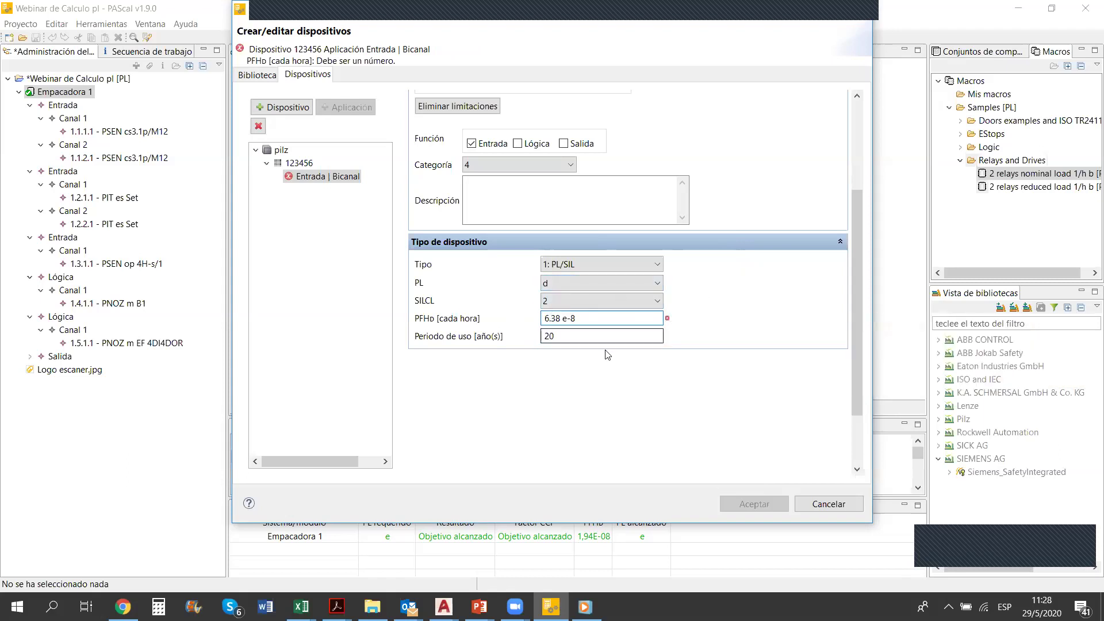
pyautogui.click(607, 331)
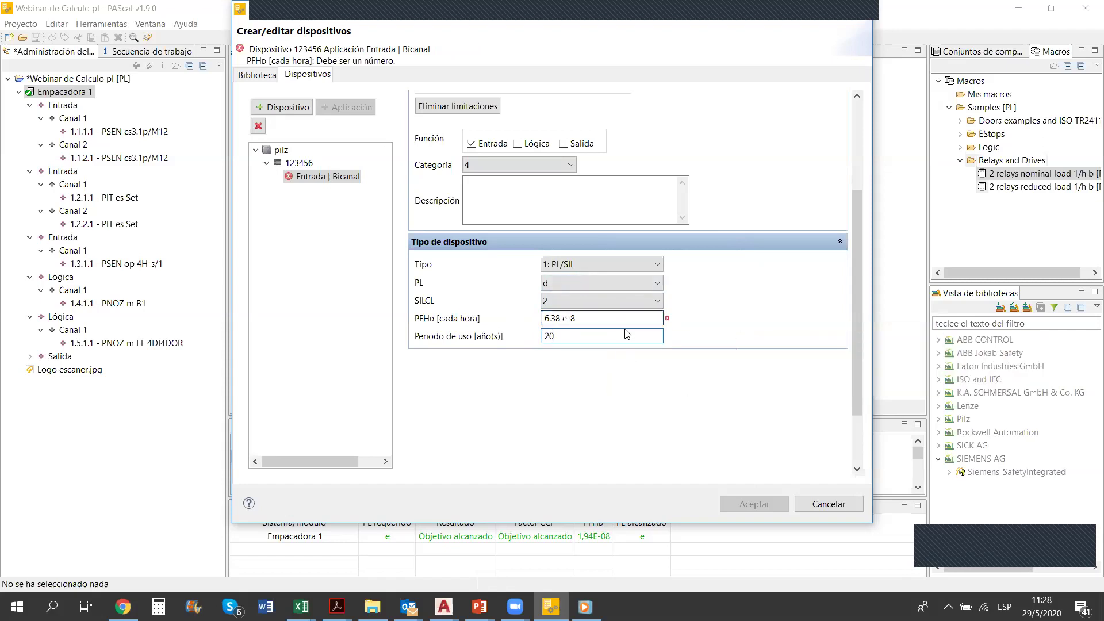
# Correct the PFHD to 6,38E-8, with a decimal comma, a capital E and no space
pyautogui.moveTo(600, 327)
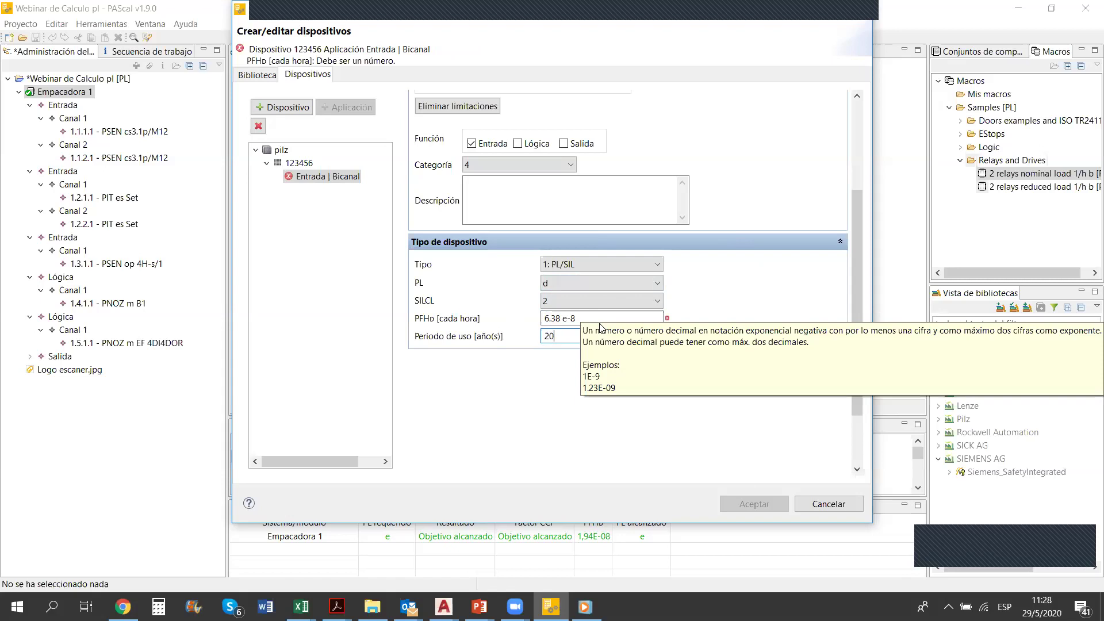
pyautogui.click(562, 318)
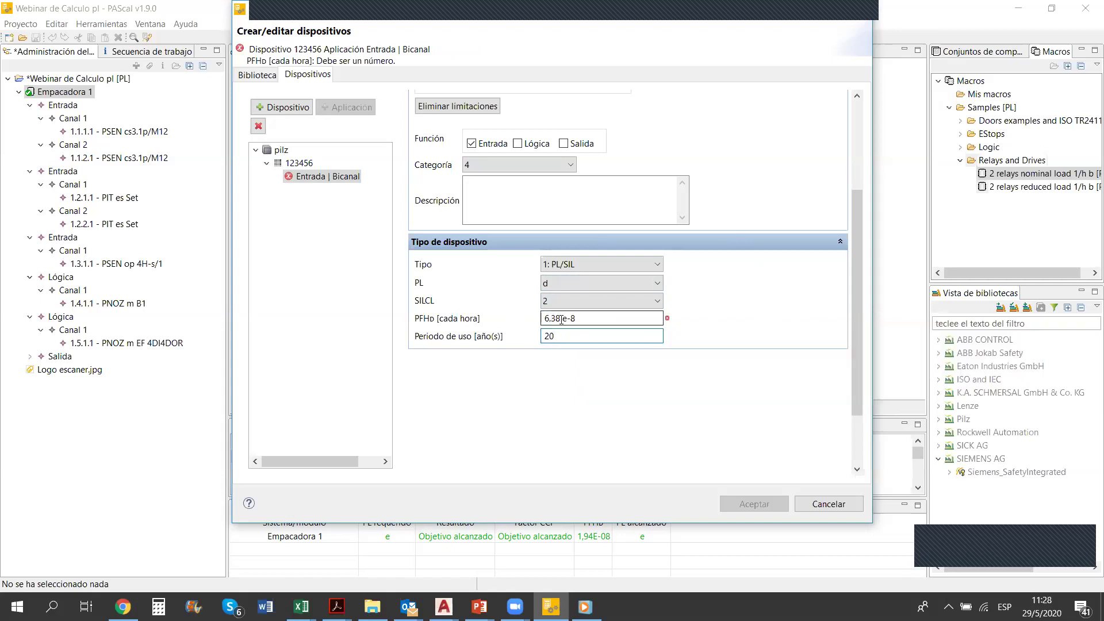
pyautogui.press('BackSpace')
pyautogui.write('E')
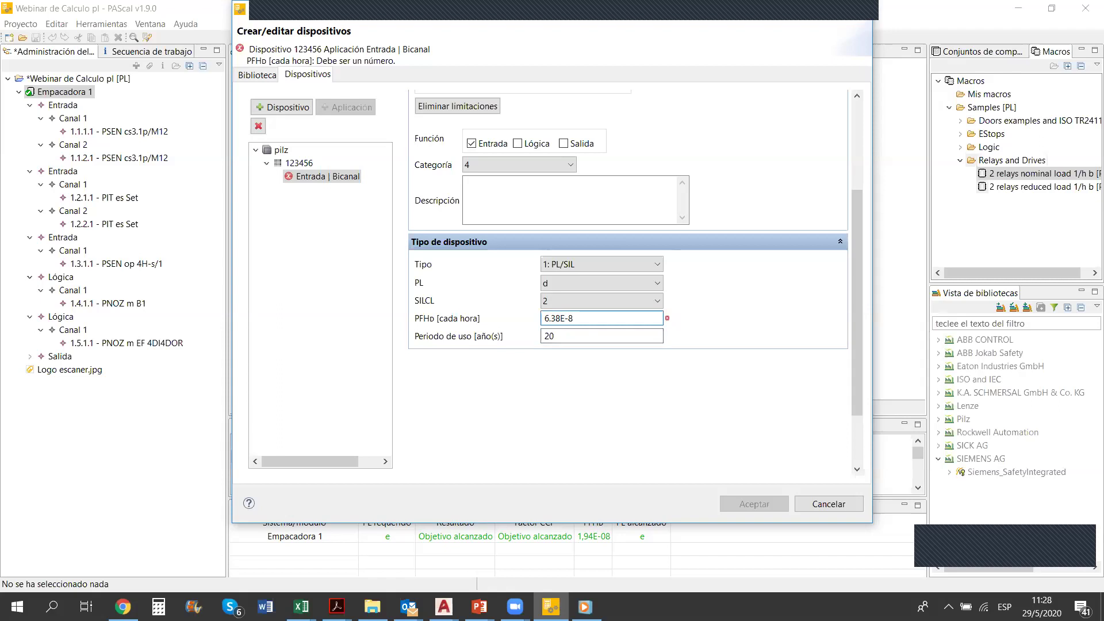
pyautogui.click(605, 334)
pyautogui.click(552, 318)
pyautogui.press('BackSpace')
pyautogui.write(',')
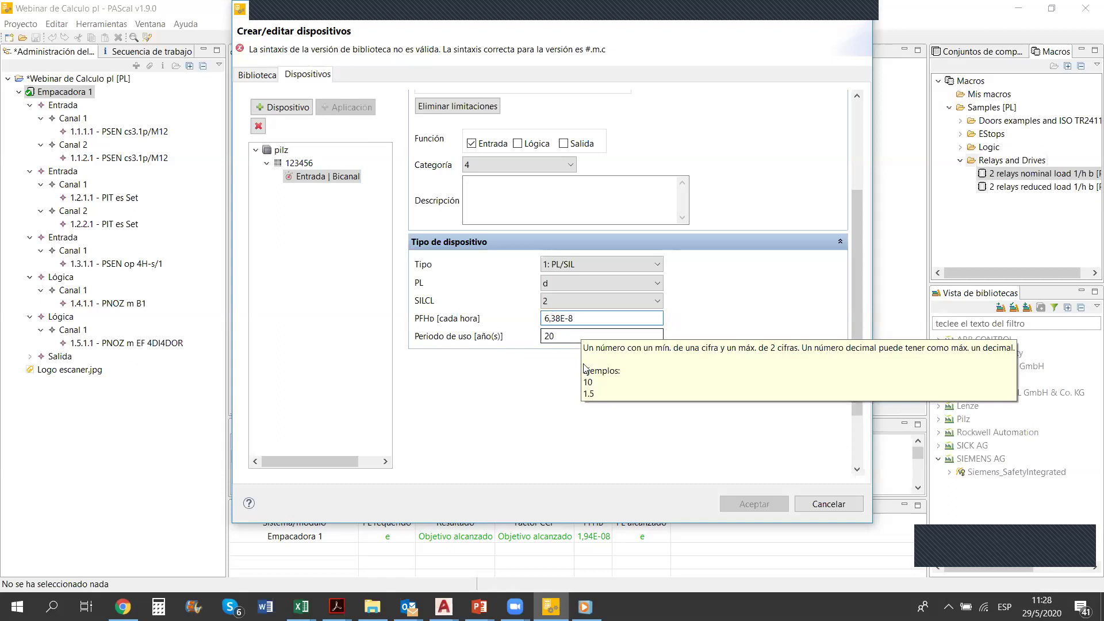
pyautogui.click(586, 338)
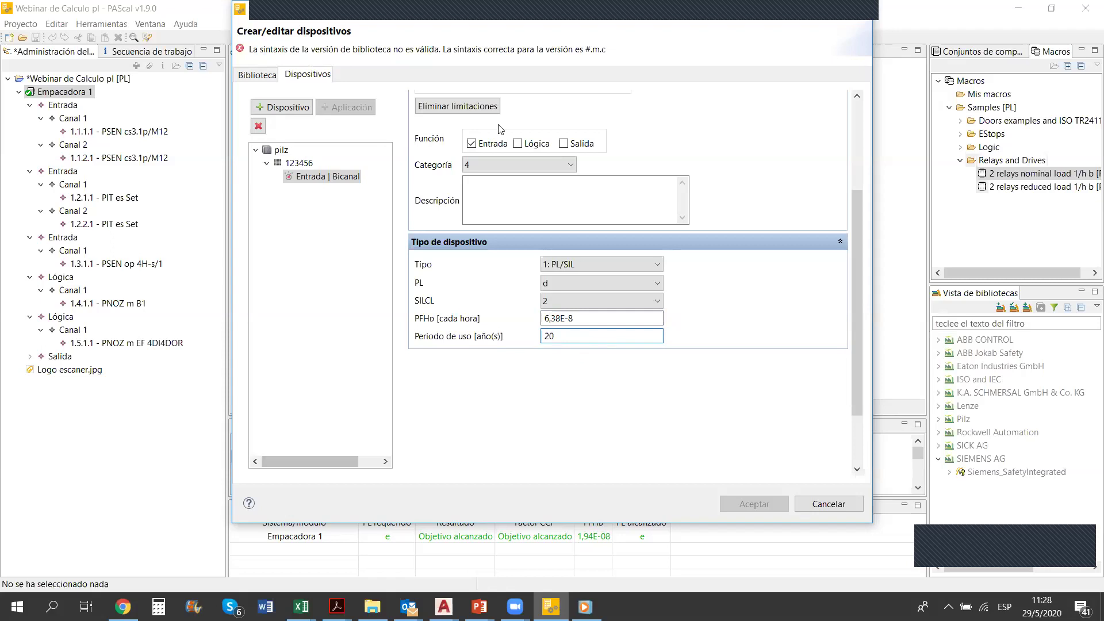
# Add Salida to the functions of the Entrada | Bicanal application
pyautogui.click(564, 145)
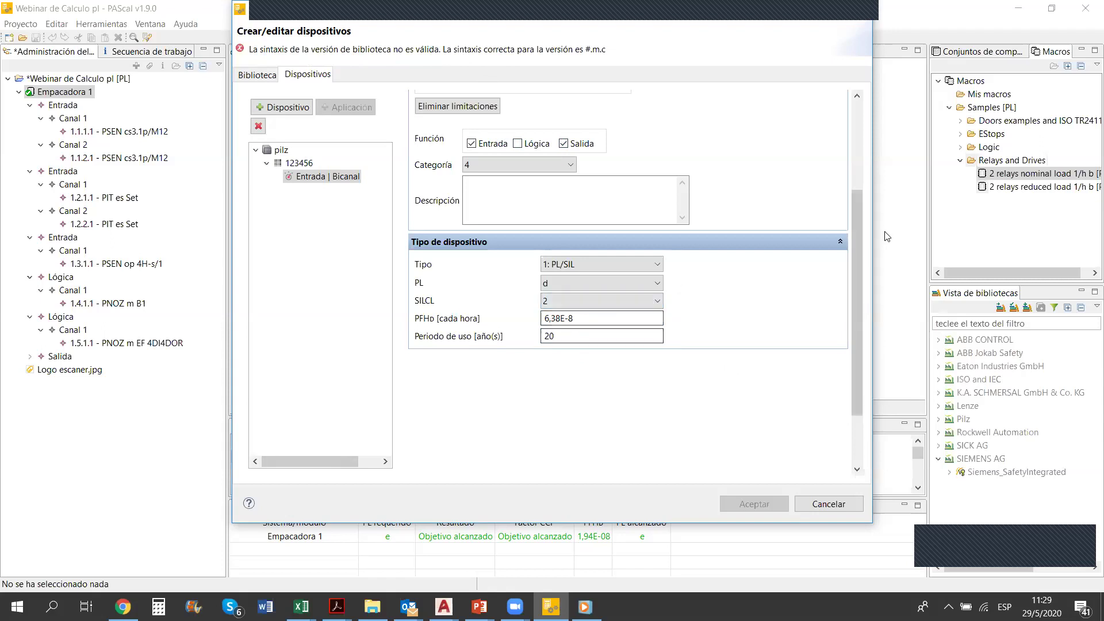
pyautogui.moveTo(856, 268); pyautogui.dragTo(888, 131)
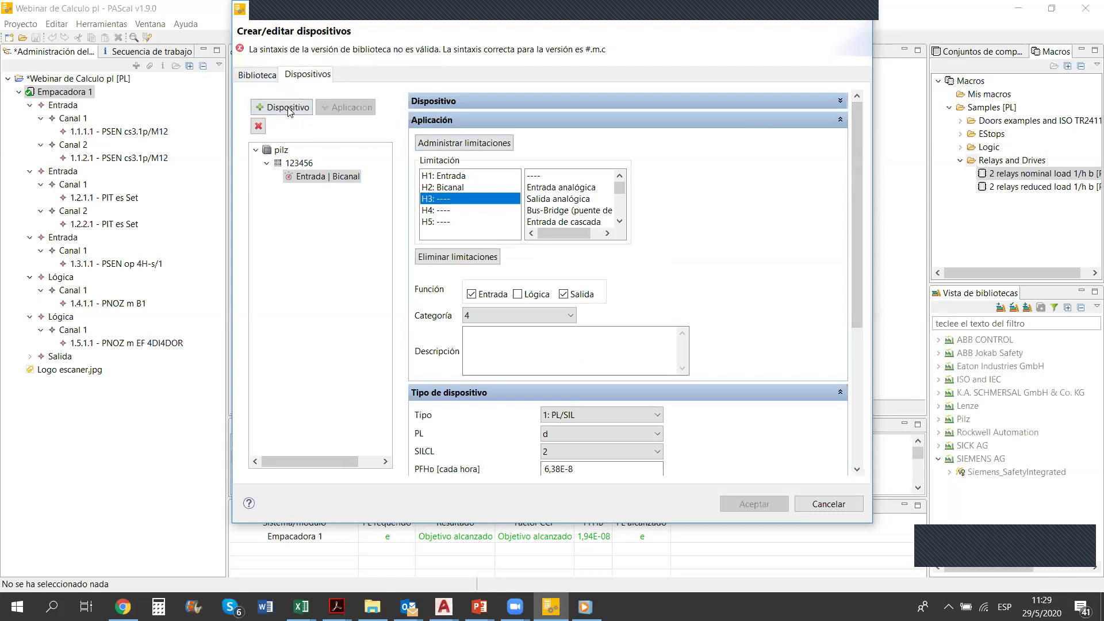
# Change the library version in the library details to v 1.0
pyautogui.click(259, 76)
pyautogui.click(676, 234)
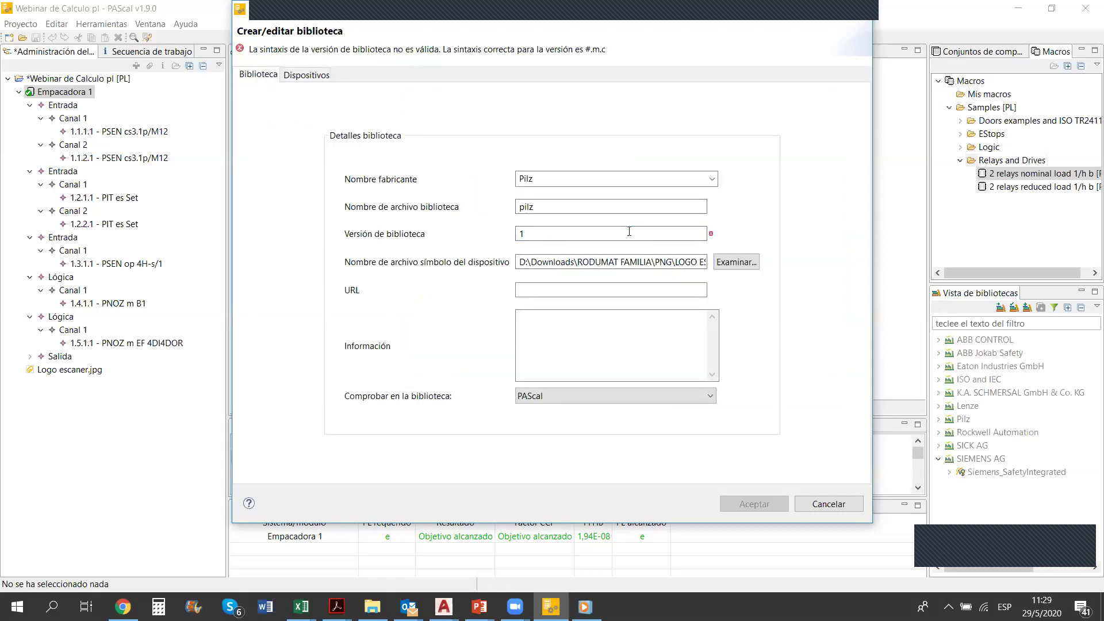
pyautogui.press('BackSpace')
pyautogui.write('v')
pyautogui.click(632, 207)
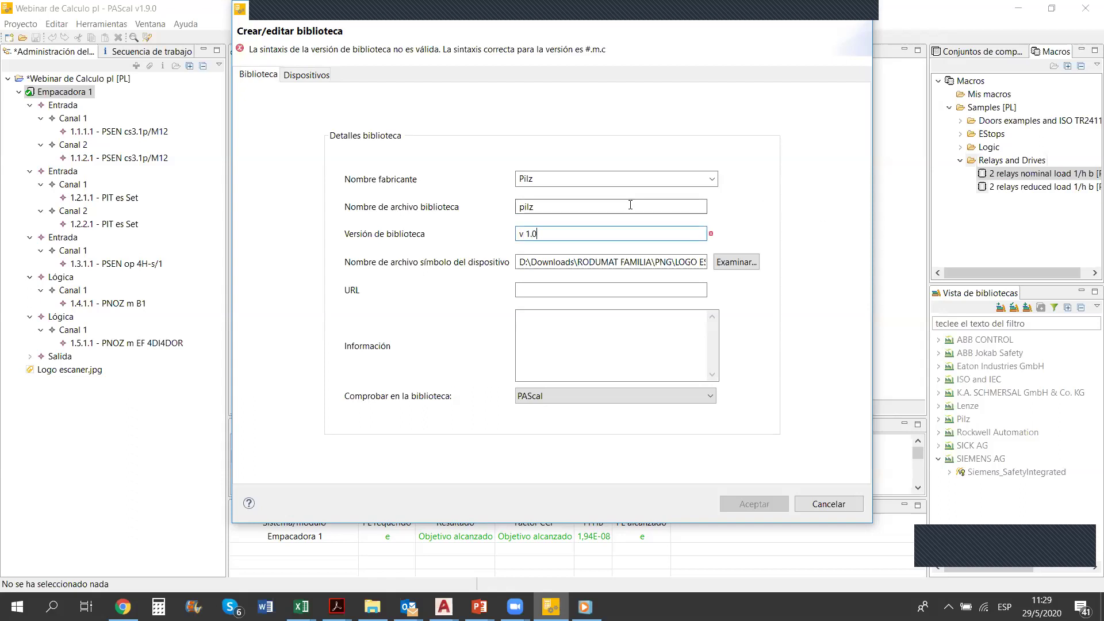
# Remove the space from the library version so that it reads v1.0
pyautogui.click(574, 233)
pyautogui.press('Tab')
pyautogui.press('Tab')
pyautogui.click(523, 233)
pyautogui.press('BackSpace')
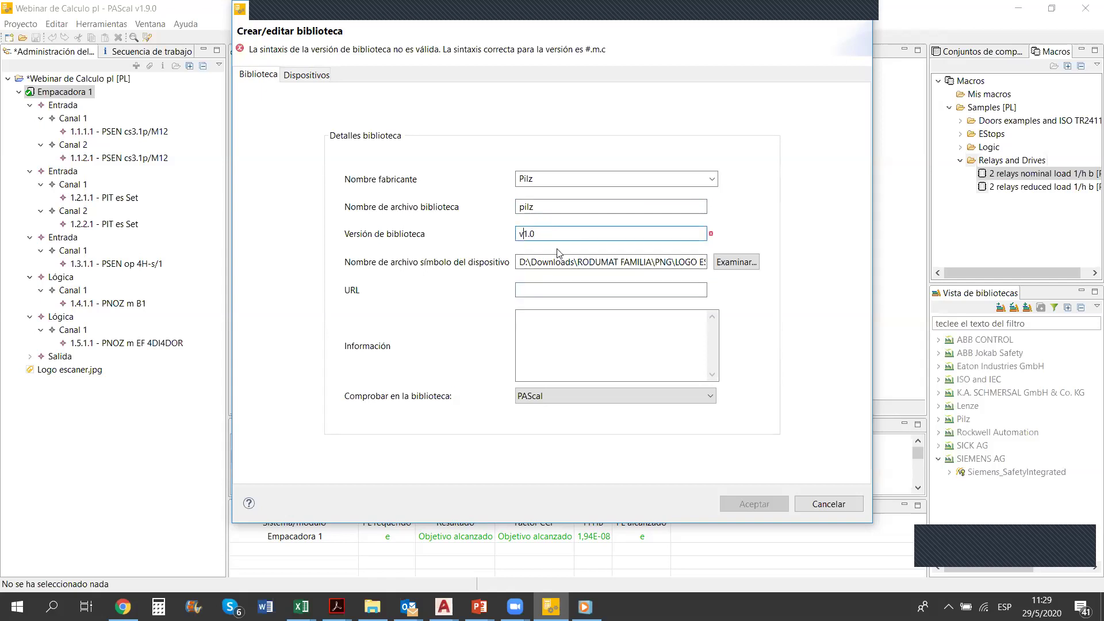
pyautogui.click(558, 287)
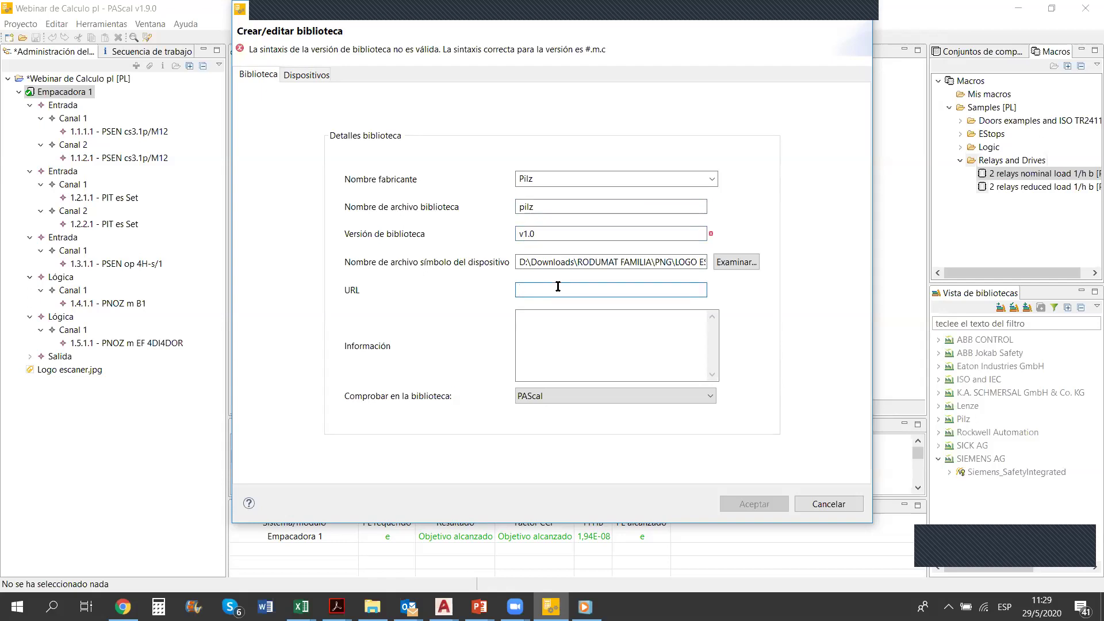
# Remove the v prefix from the library version, leaving 1.0
pyautogui.click(538, 230)
pyautogui.press('Home')
pyautogui.press('Delete')
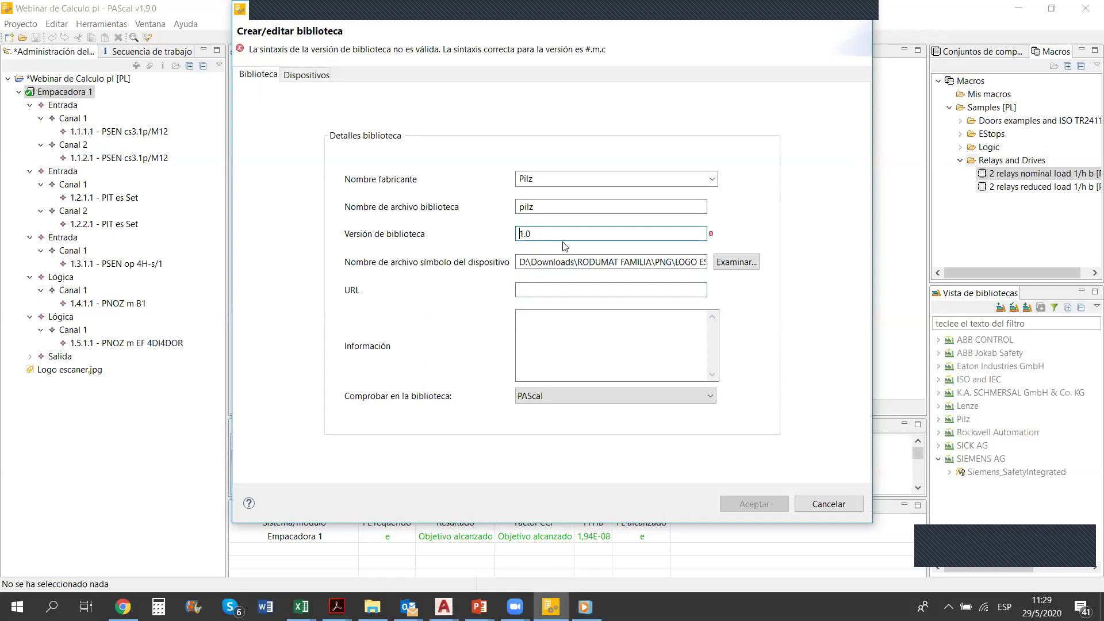
# Try 1,0 with a decimal comma as the library version in the library details
pyautogui.click(568, 290)
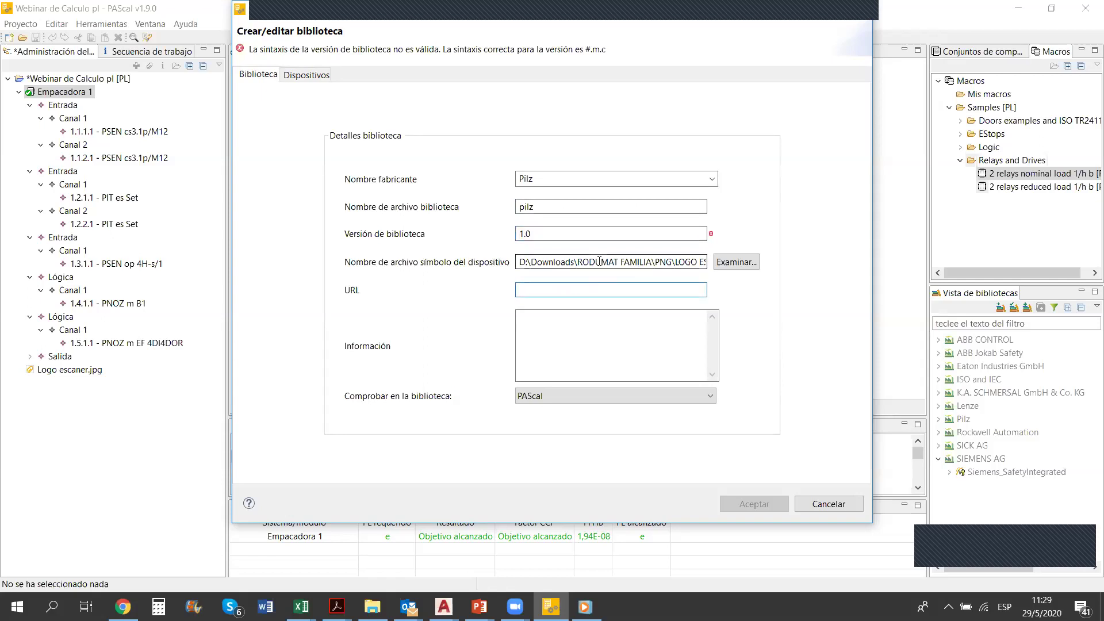
pyautogui.click(645, 351)
pyautogui.click(539, 233)
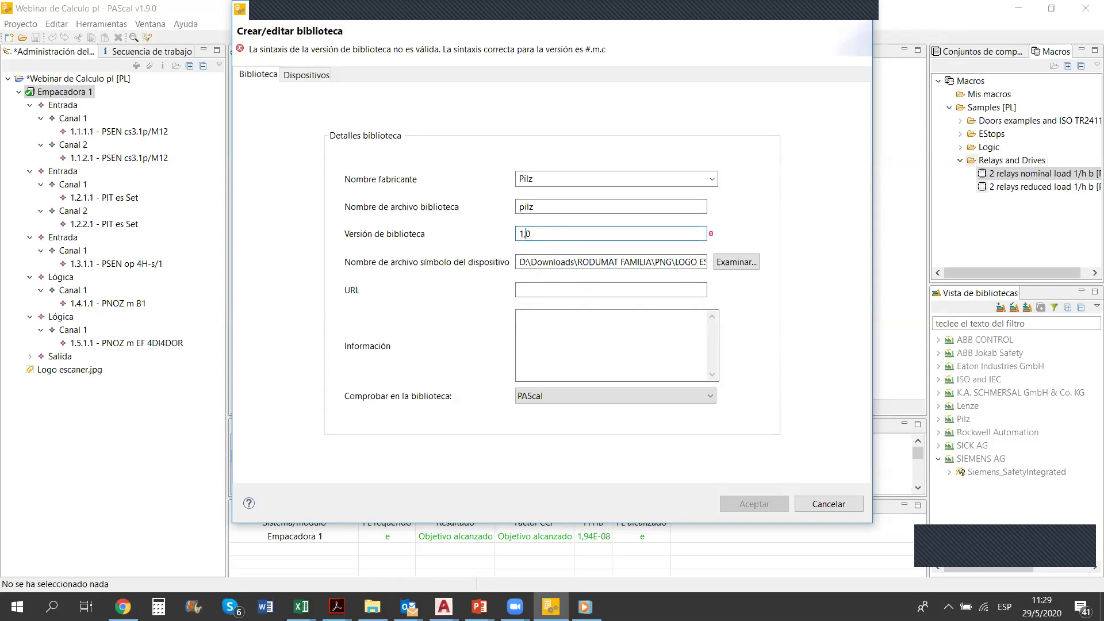
pyautogui.click(559, 284)
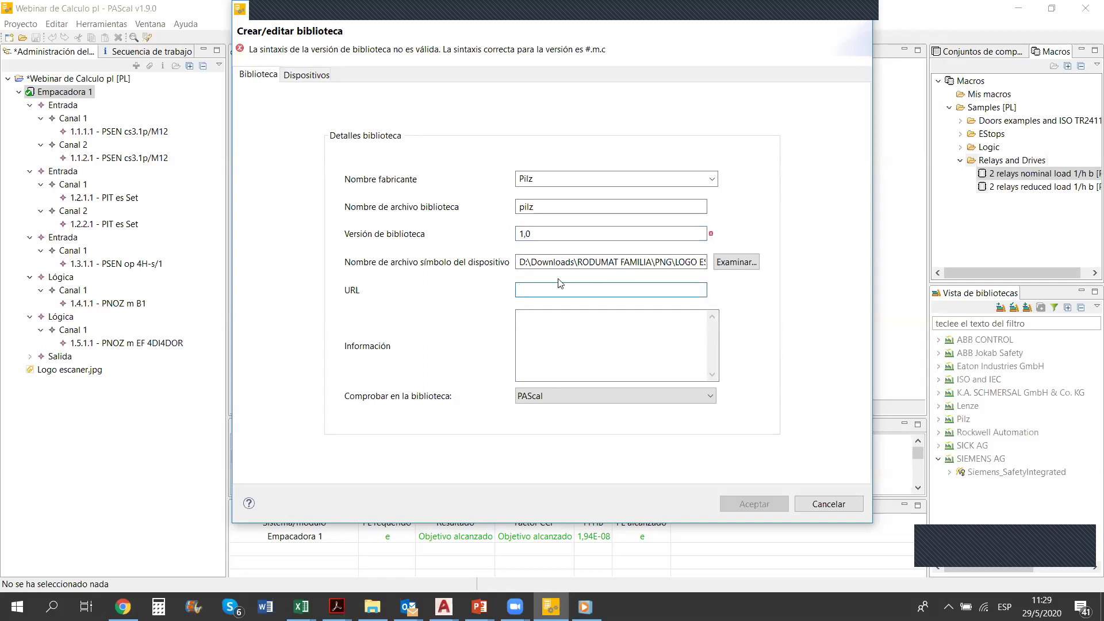
# Clear the library version and replace it with 1
pyautogui.click(558, 235)
pyautogui.press('BackSpace')
pyautogui.press('BackSpace')
pyautogui.press('BackSpace')
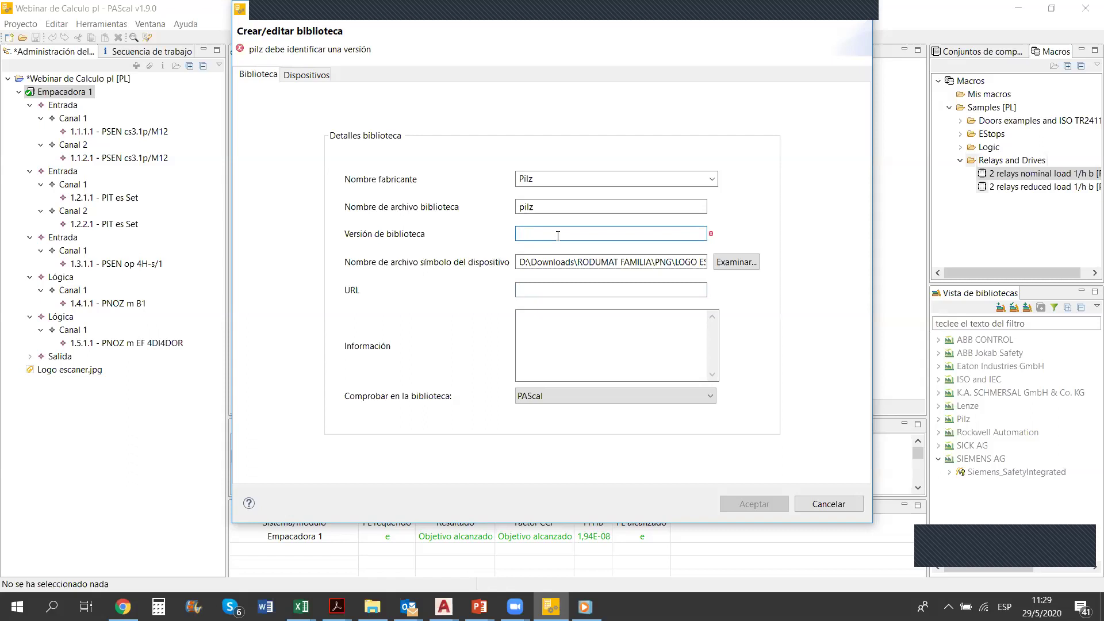
pyautogui.write('1')
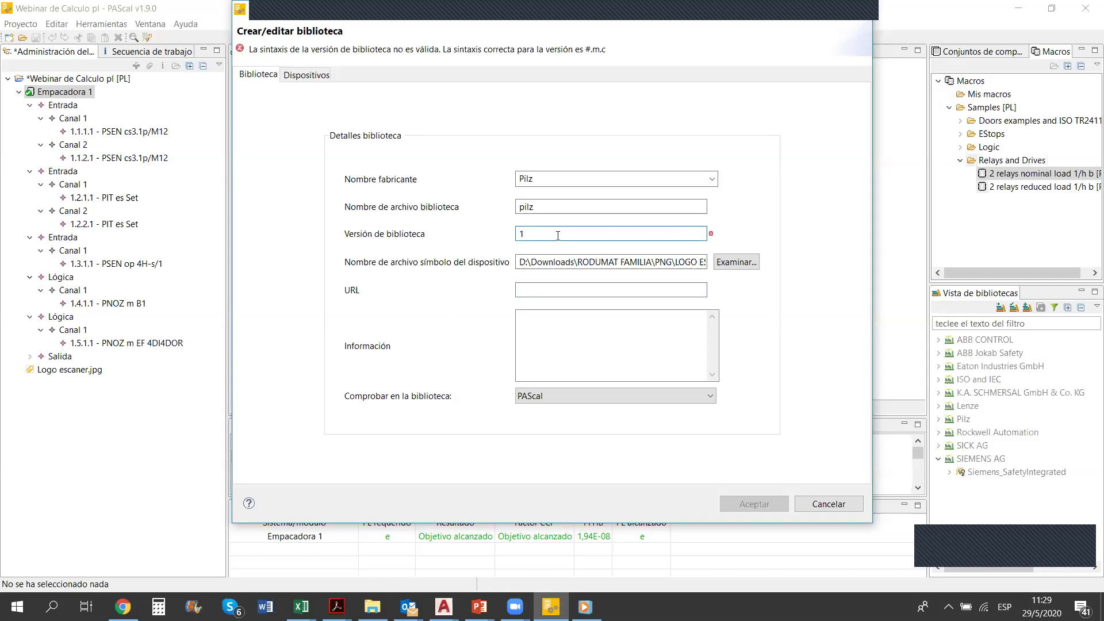
pyautogui.click(551, 289)
# Try 1.36 and 1,20 as the library version in the library details
pyautogui.click(534, 231)
pyautogui.write('.36')
pyautogui.click(542, 288)
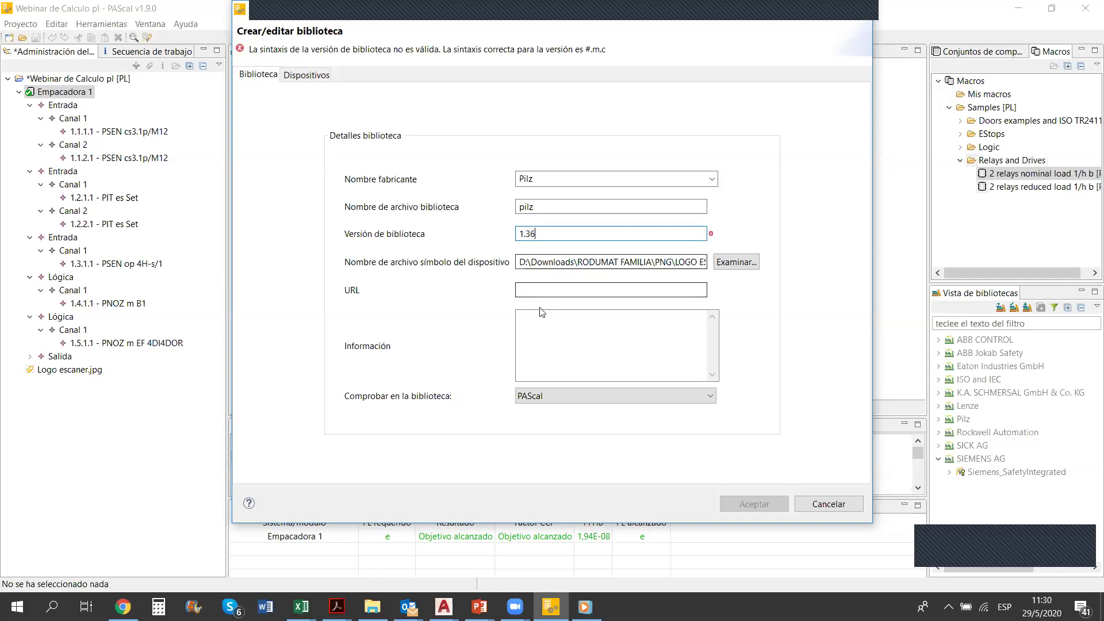
pyautogui.click(538, 235)
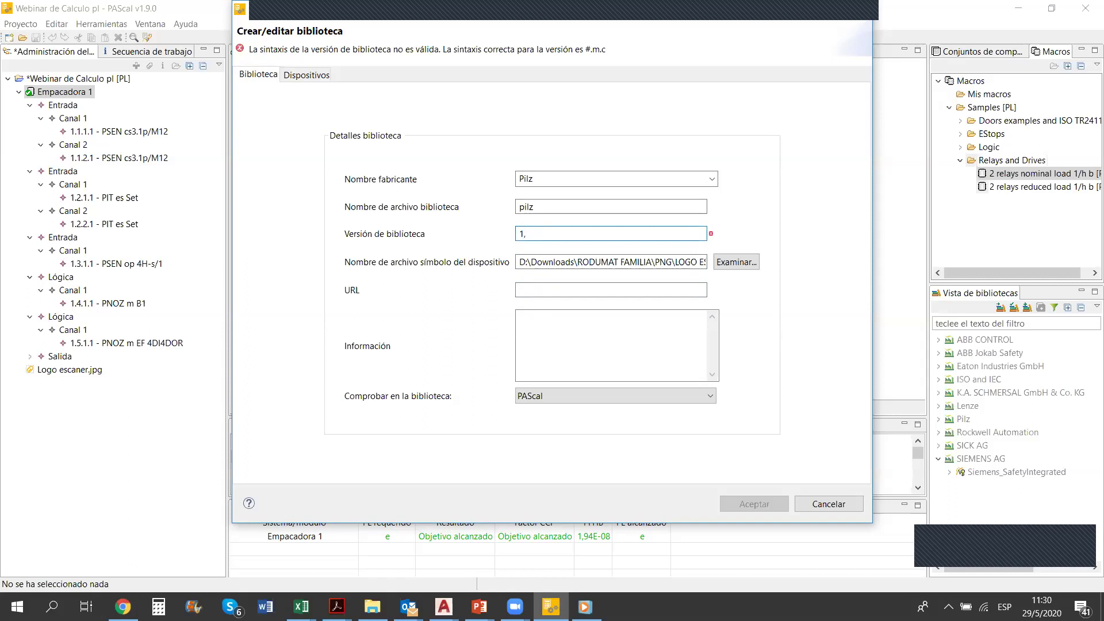
pyautogui.click(551, 288)
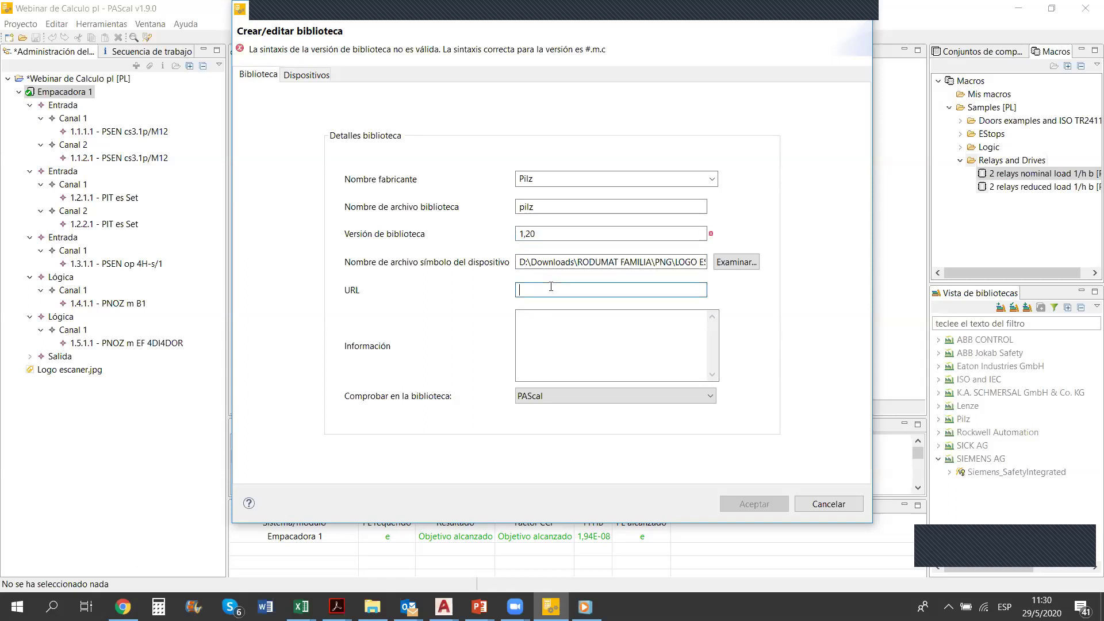
# Review the Entrada | Bicanal application settings of the library's device and return to the library details
pyautogui.click(305, 75)
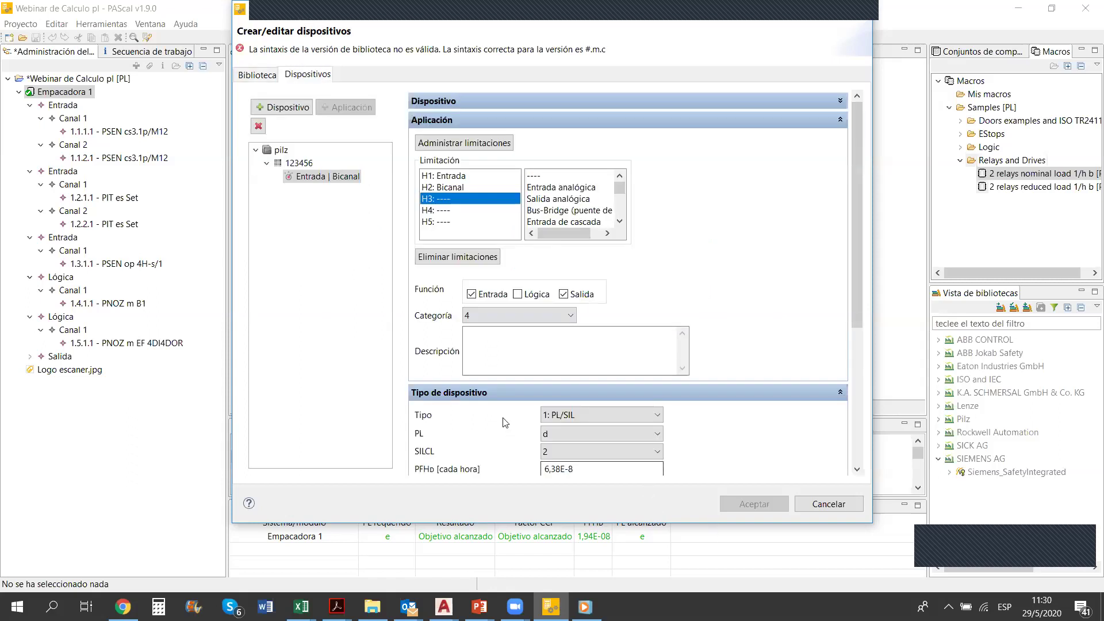
pyautogui.click(257, 76)
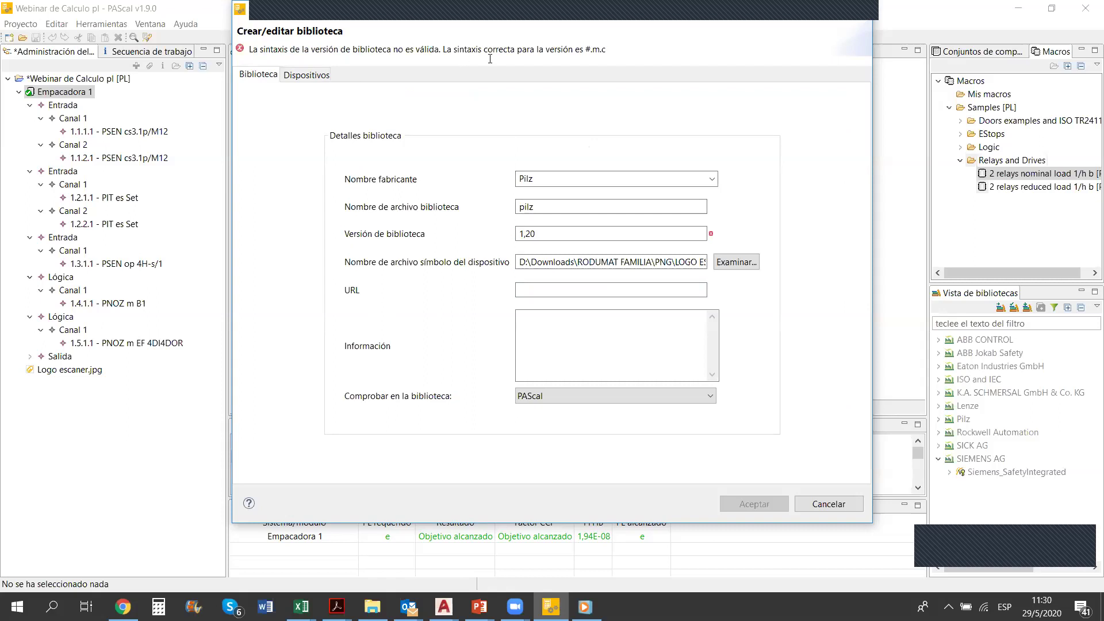
pyautogui.click(533, 233)
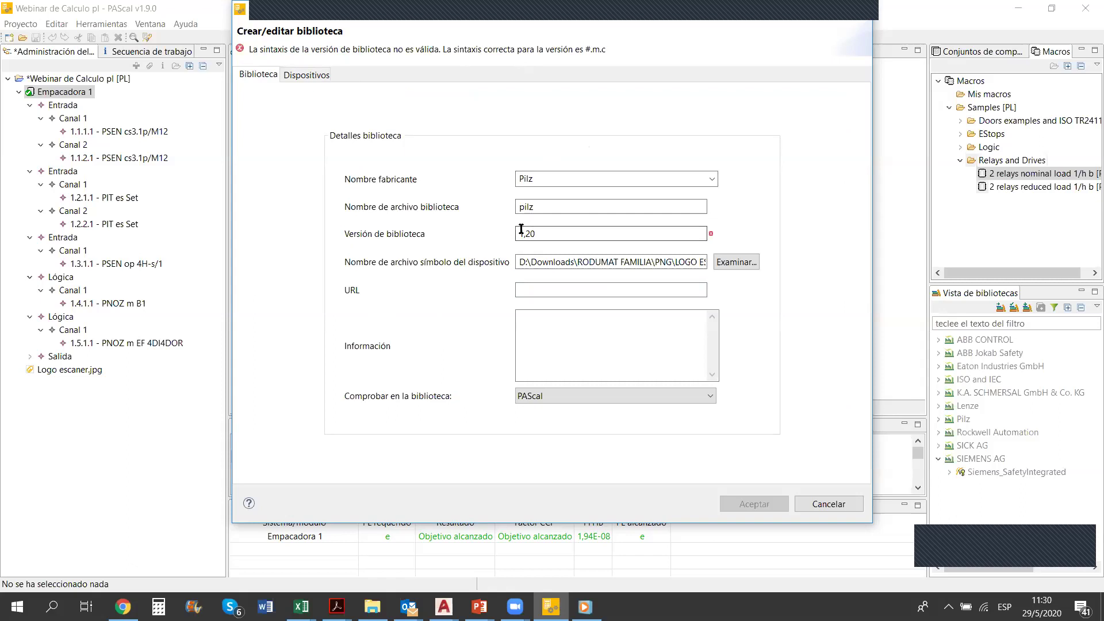
pyautogui.click(555, 236)
pyautogui.click(570, 205)
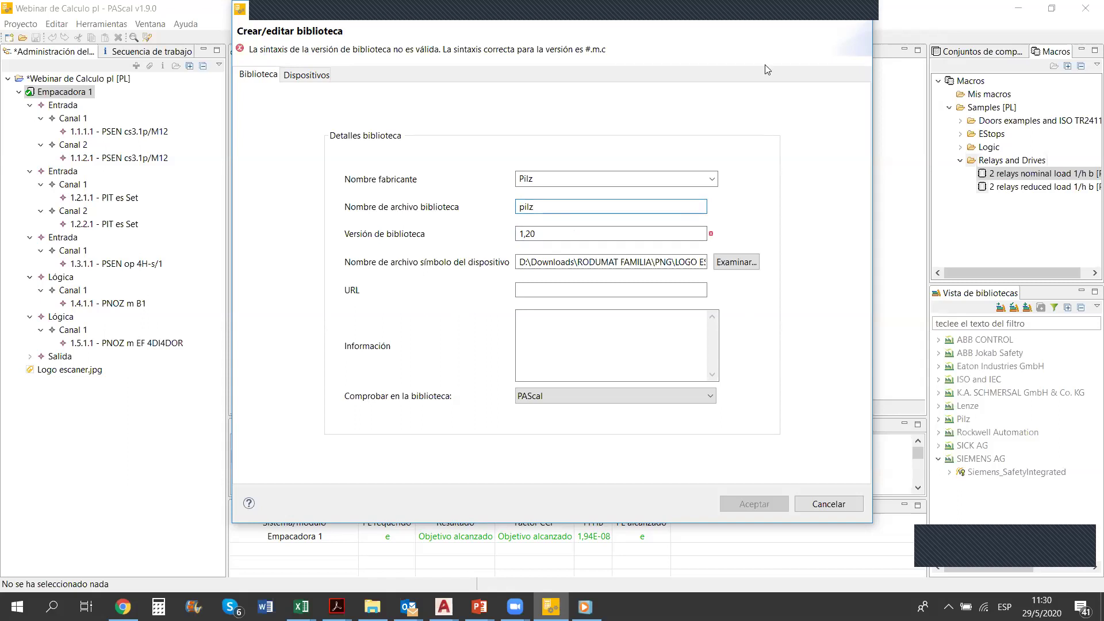
# Move the library dialog aside and change the library version to 1,22
pyautogui.moveTo(765, 9); pyautogui.dragTo(851, 8)
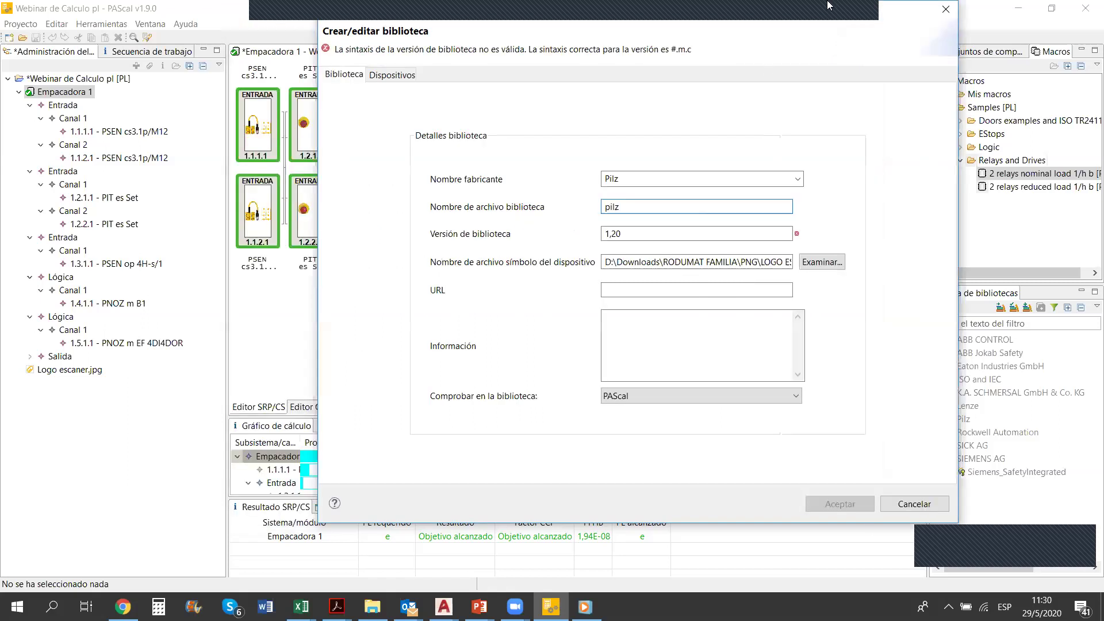
pyautogui.click(721, 228)
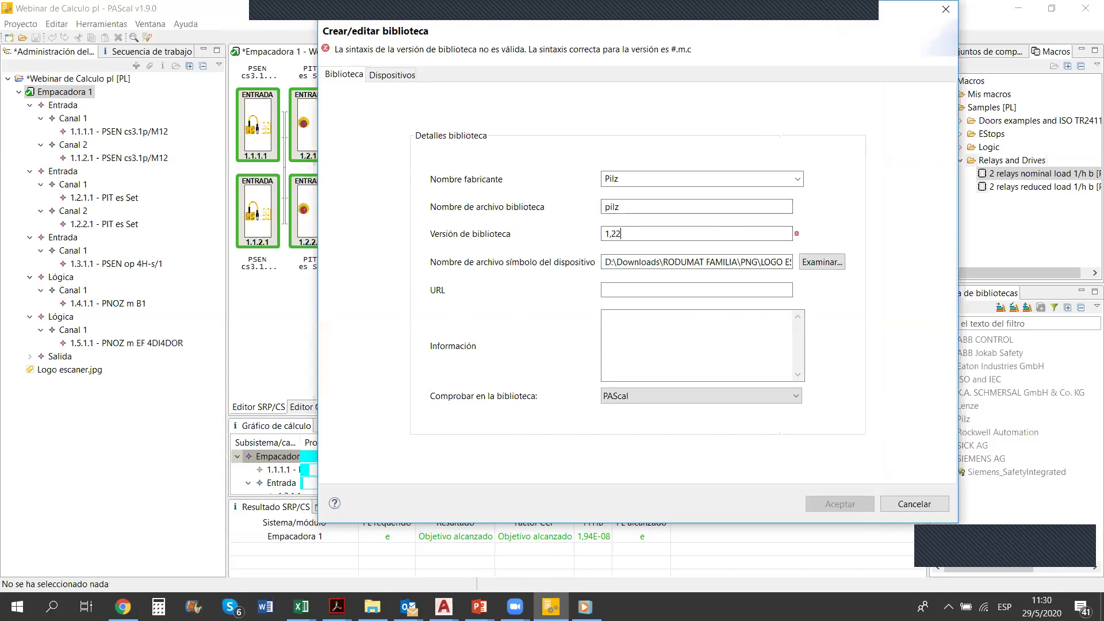
pyautogui.click(663, 290)
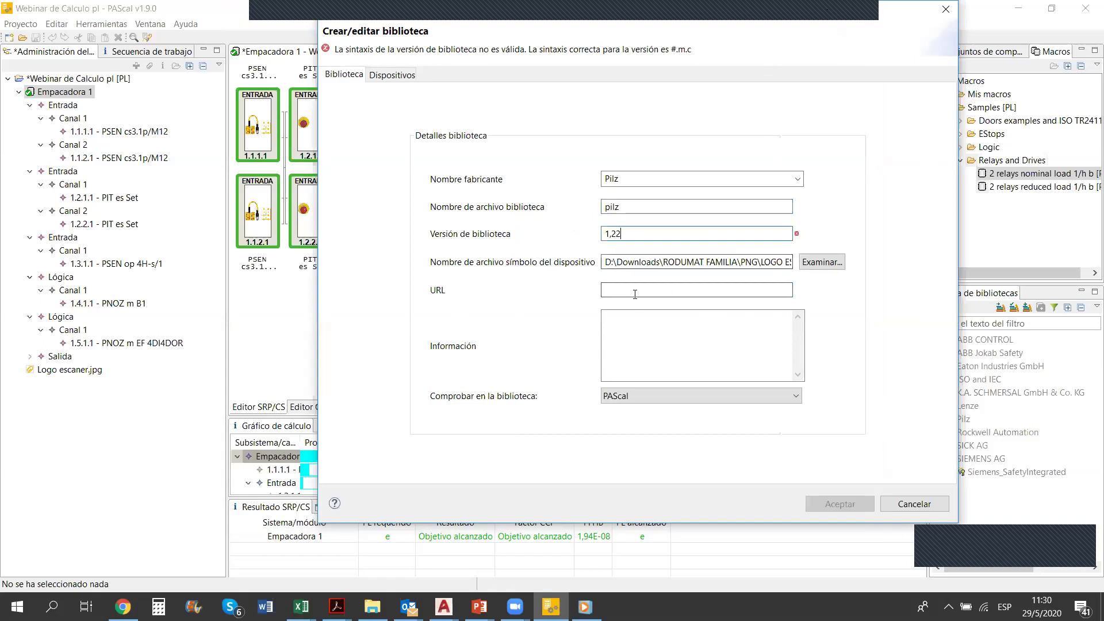
# Replace the comma in the library version with a period so that it reads 1.22
pyautogui.click(609, 233)
pyautogui.click(610, 233)
pyautogui.press('Delete')
pyautogui.write('.')
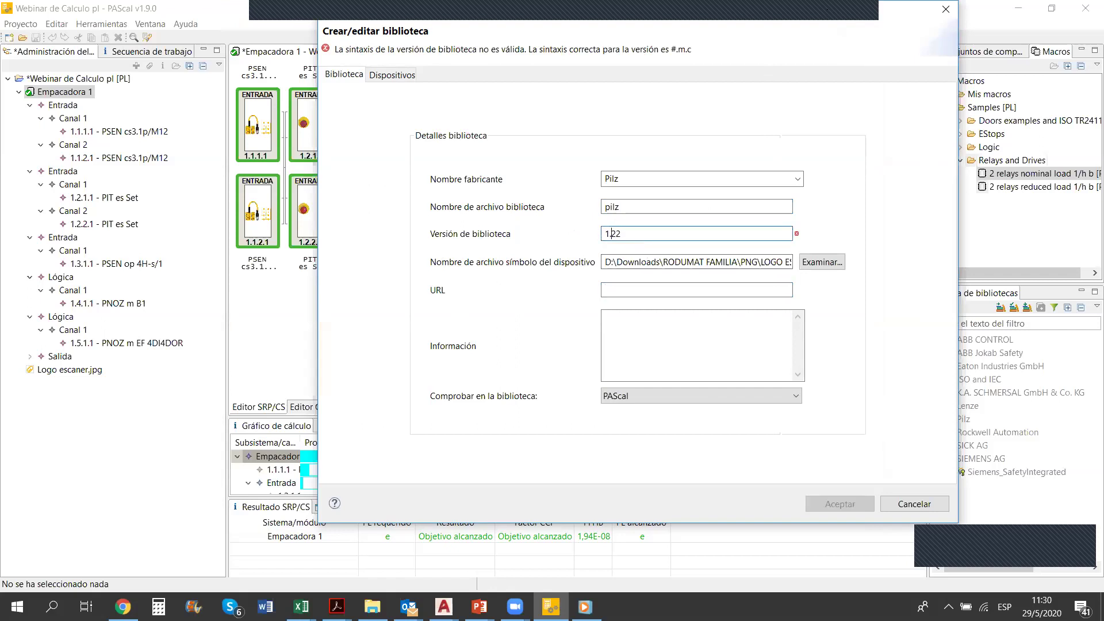
pyautogui.press('Tab')
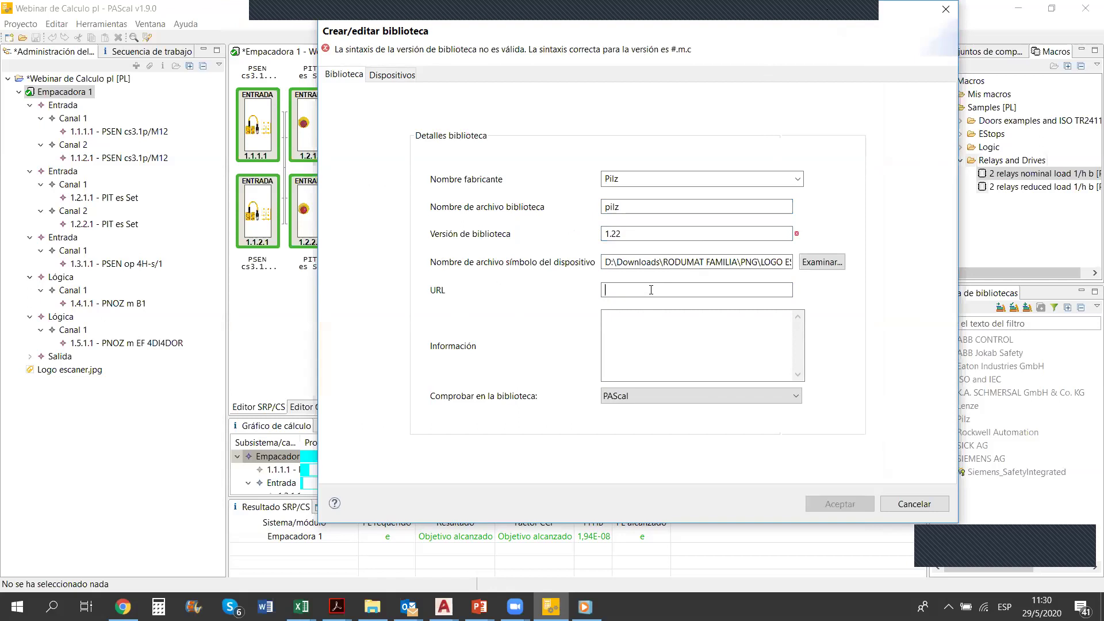
# Set the library version to 1.2.2, check the device settings, and accept the new library
pyautogui.click(629, 232)
pyautogui.click(646, 291)
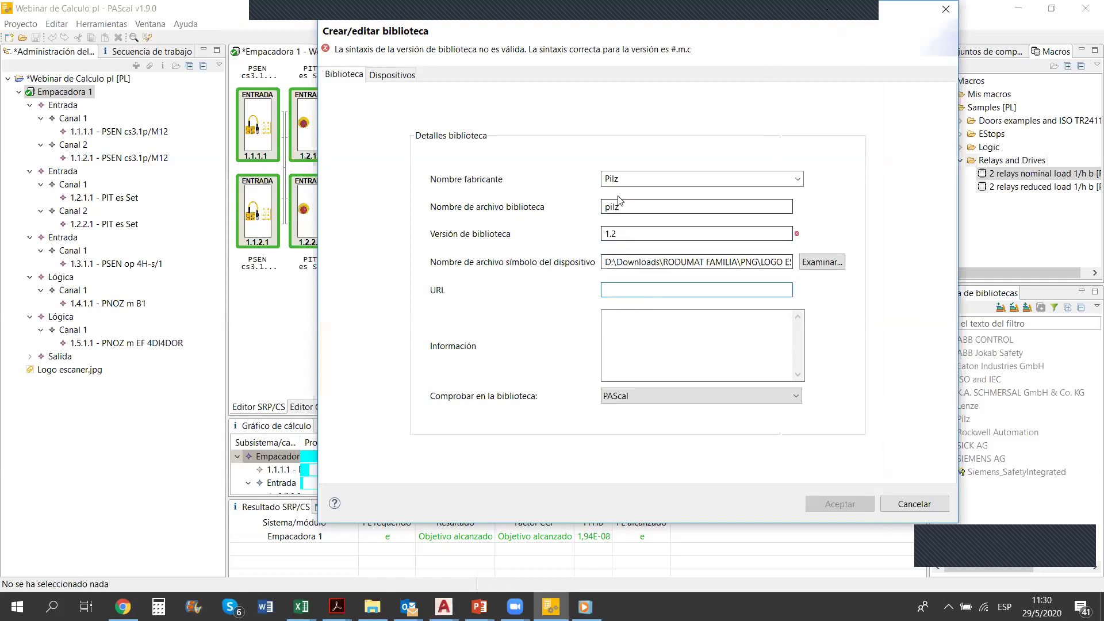
pyautogui.click(624, 234)
pyautogui.write('.')
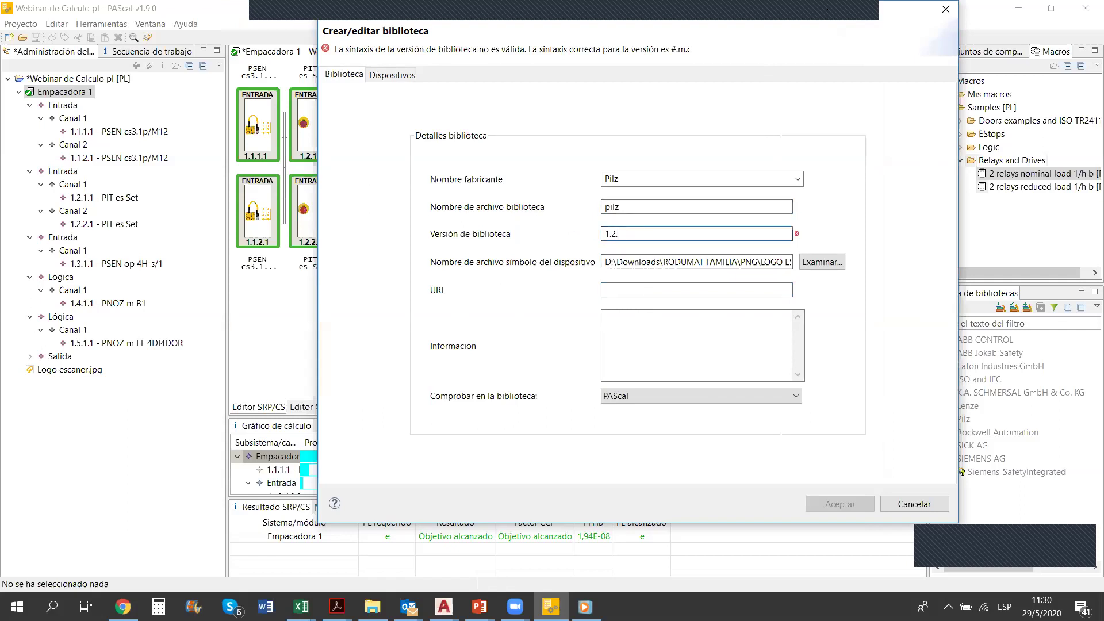
pyautogui.write('2')
pyautogui.click(630, 287)
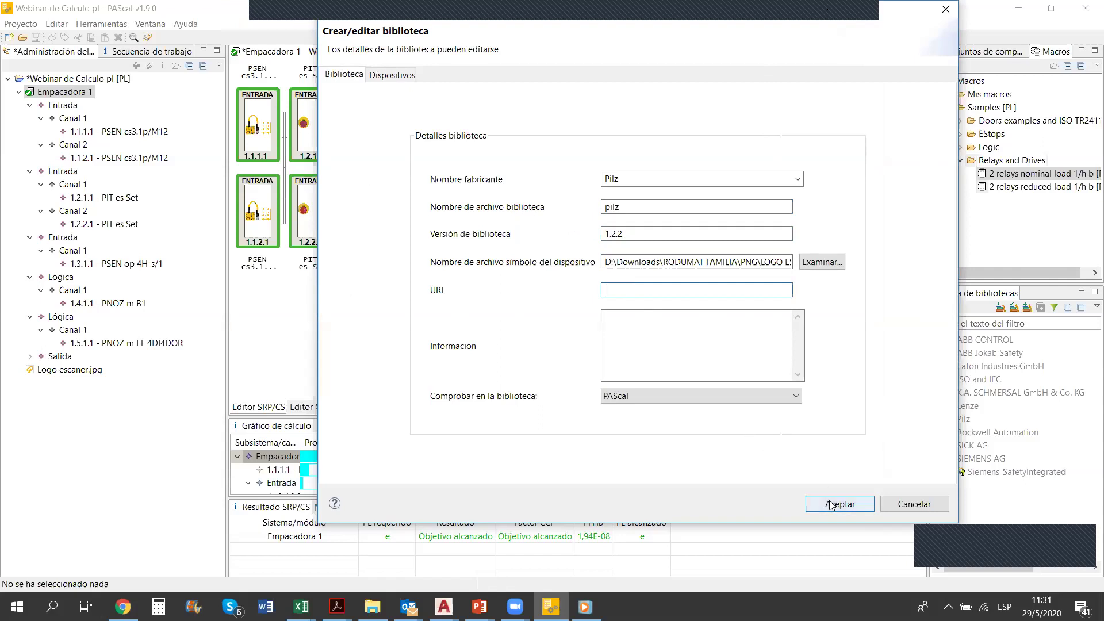
pyautogui.click(380, 76)
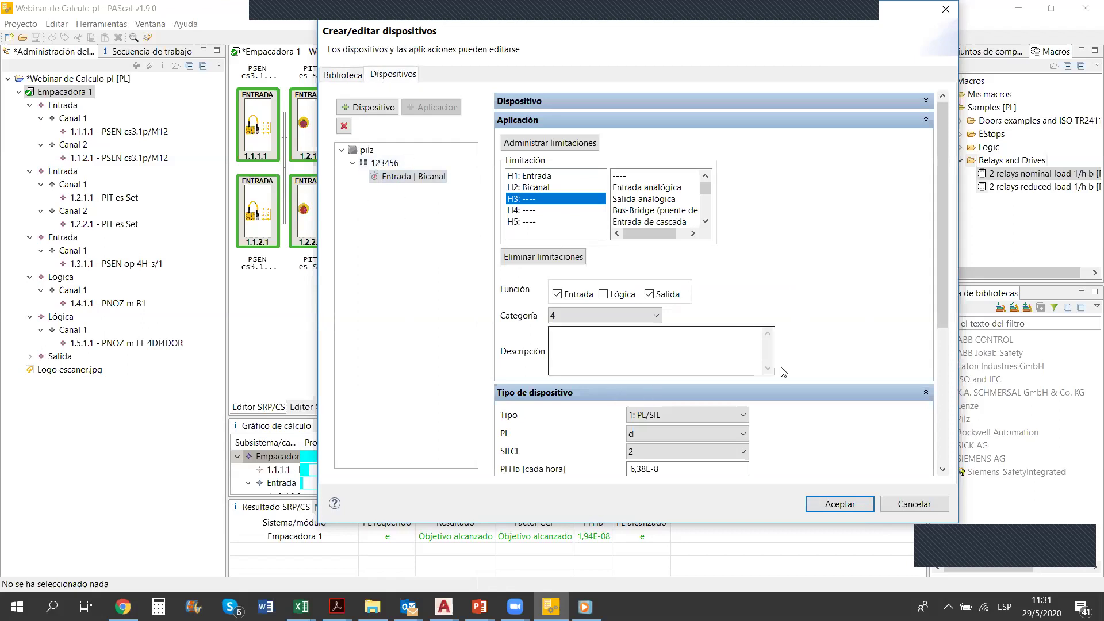
pyautogui.click(839, 503)
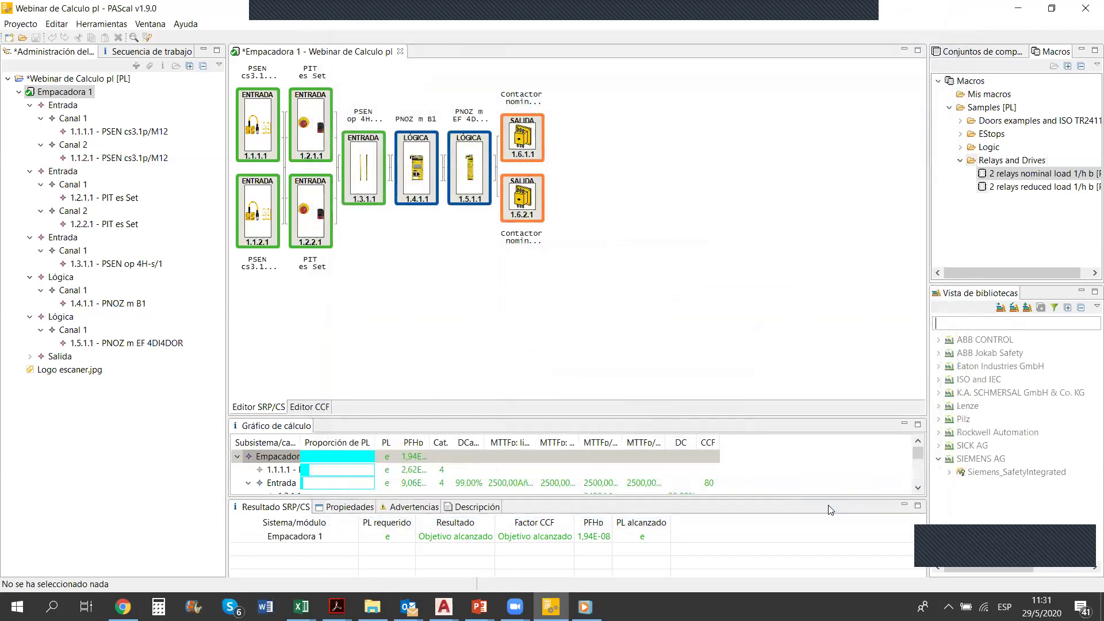
# Search the library view for 123 and esca, and clear the filter
pyautogui.click(972, 327)
pyautogui.write('12')
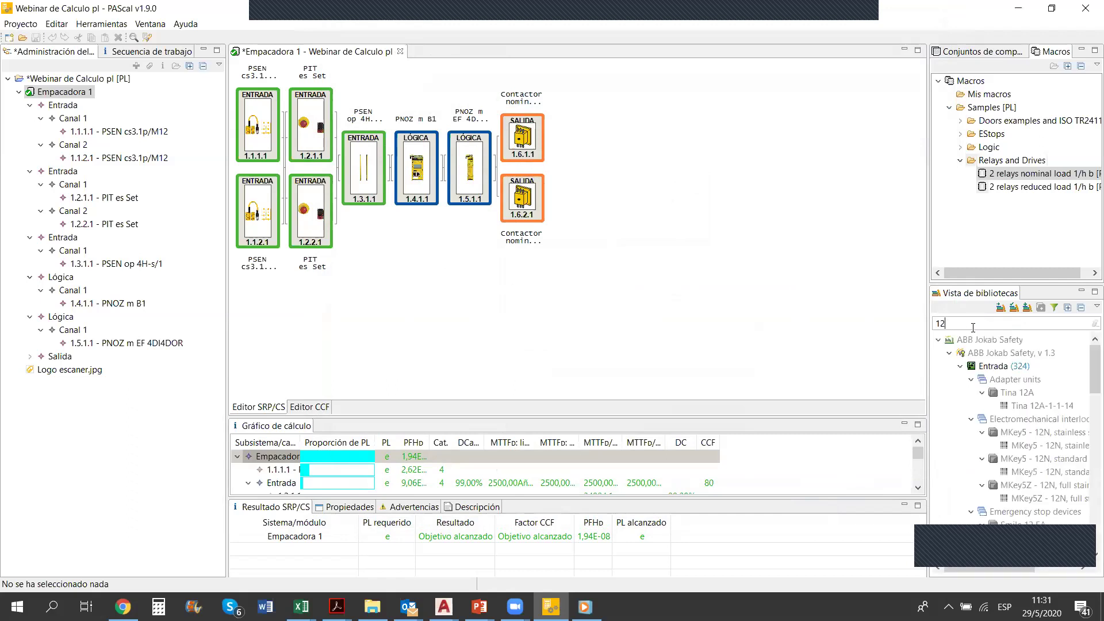
pyautogui.write('3')
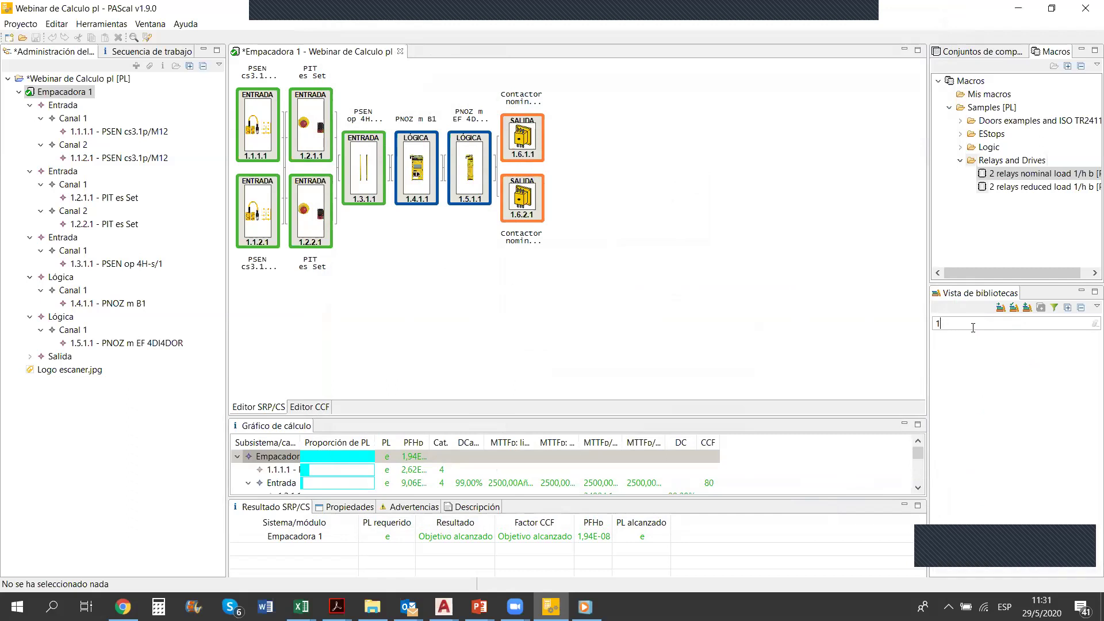
pyautogui.press('BackSpace')
pyautogui.write('esca')
pyautogui.press('BackSpace')
pyautogui.press('BackSpace')
pyautogui.press('BackSpace')
pyautogui.press('BackSpace')
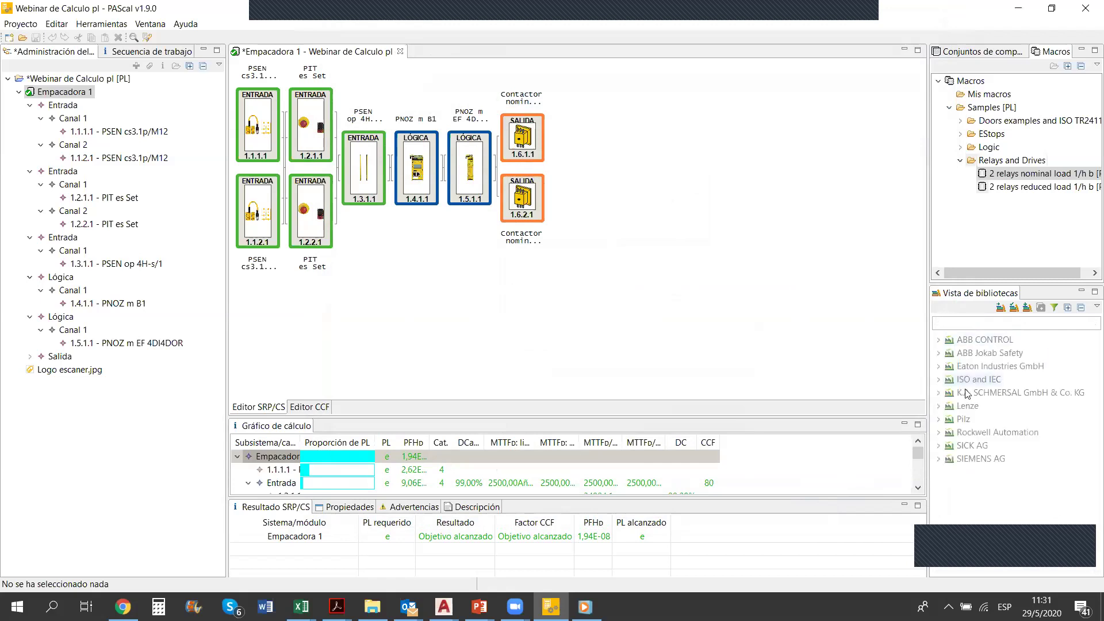
# Open the details of the PSENSCAN library under Pilz and close them without changes
pyautogui.click(941, 420)
pyautogui.click(985, 460)
pyautogui.doubleClick(985, 460)
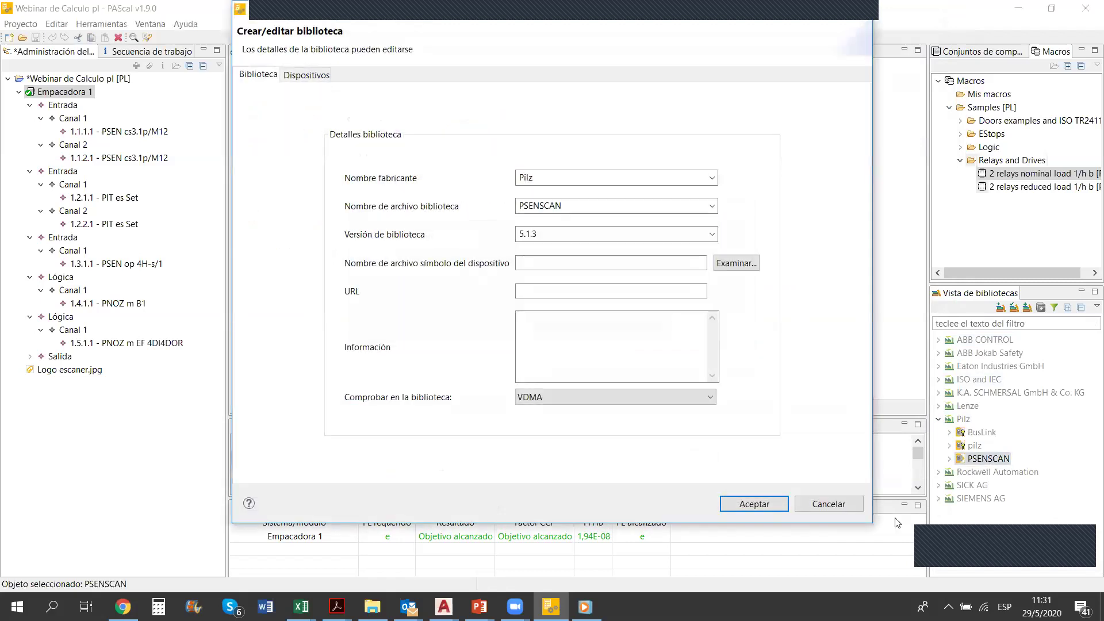
pyautogui.click(828, 505)
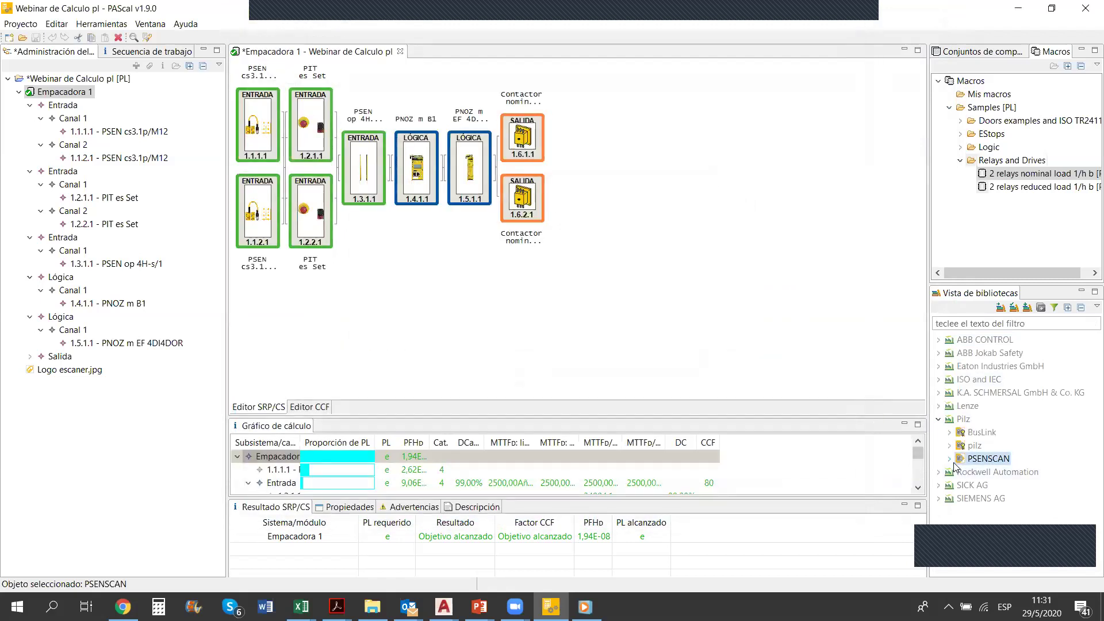
# Add the PSEN sc B 5.5 device 6D00001 from the PSENSCAN library to the Empacadora 1 diagram, beside the output contactors
pyautogui.click(949, 458)
pyautogui.click(962, 472)
pyautogui.moveTo(1005, 485); pyautogui.dragTo(603, 168)
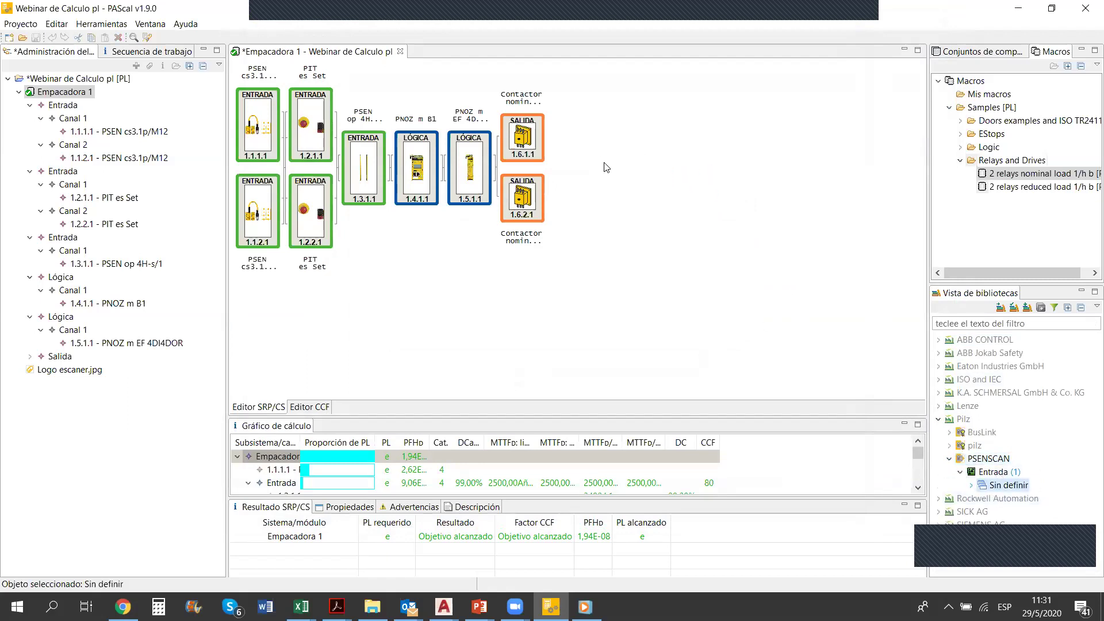
pyautogui.click(972, 485)
pyautogui.click(1015, 500)
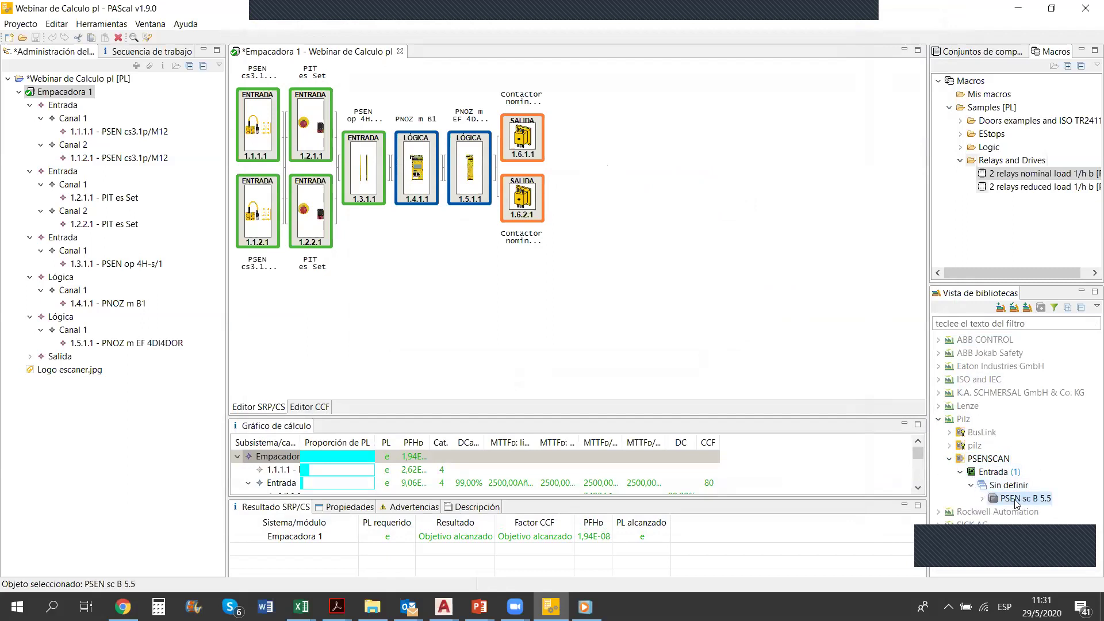
pyautogui.click(982, 498)
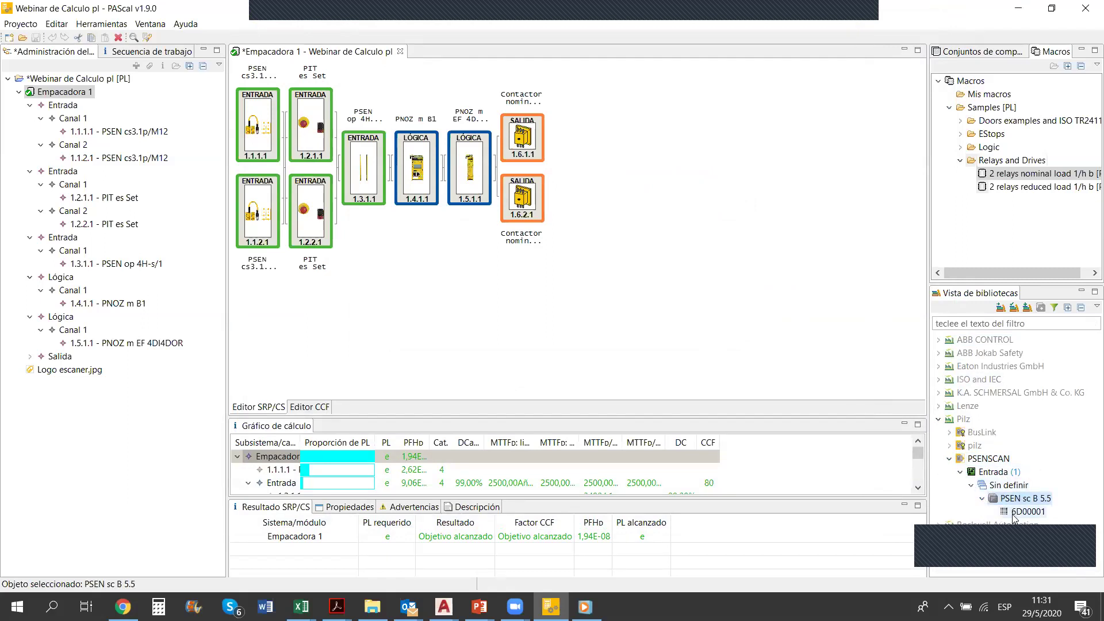
pyautogui.moveTo(1022, 511); pyautogui.dragTo(584, 271)
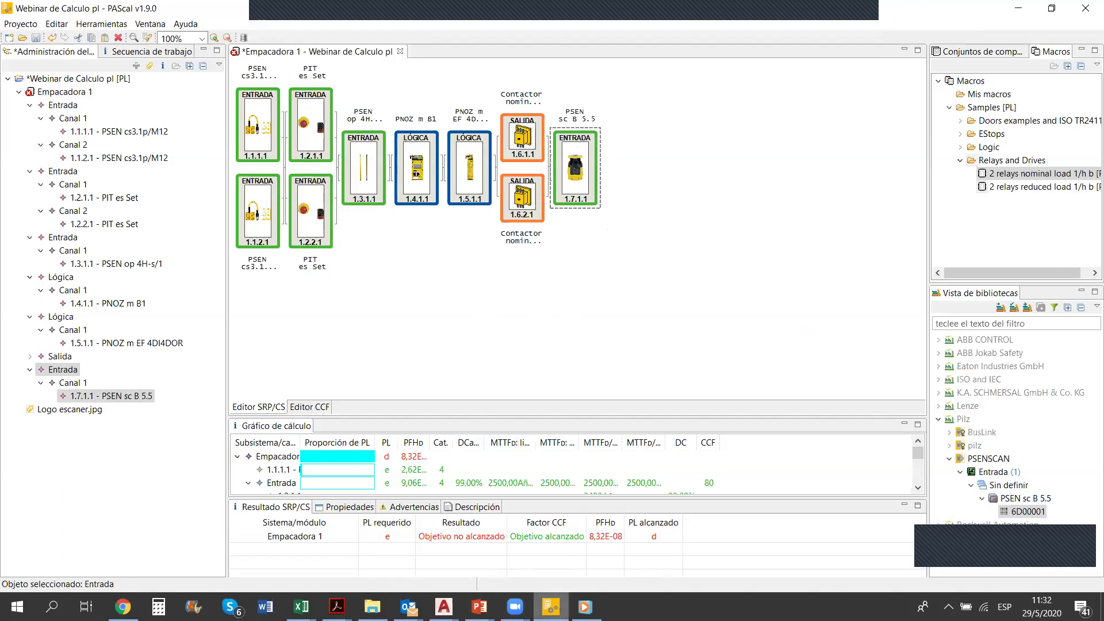
# Switch to the PowerPoint presentation and show slide 34 with the robot arms
pyautogui.click(515, 606)
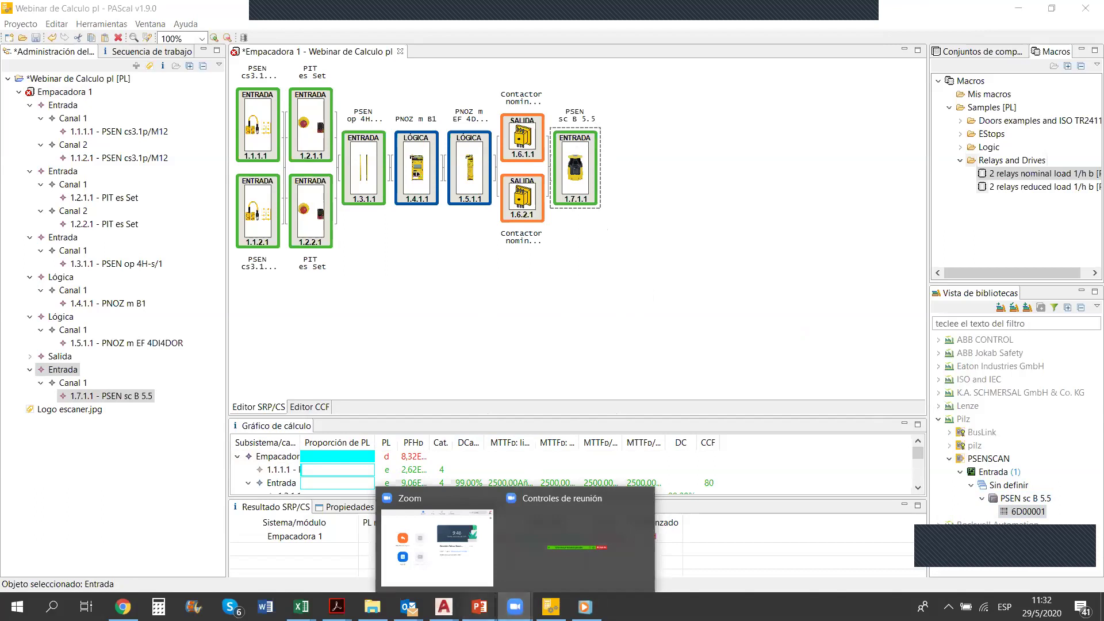
pyautogui.moveTo(479, 606)
pyautogui.click(355, 553)
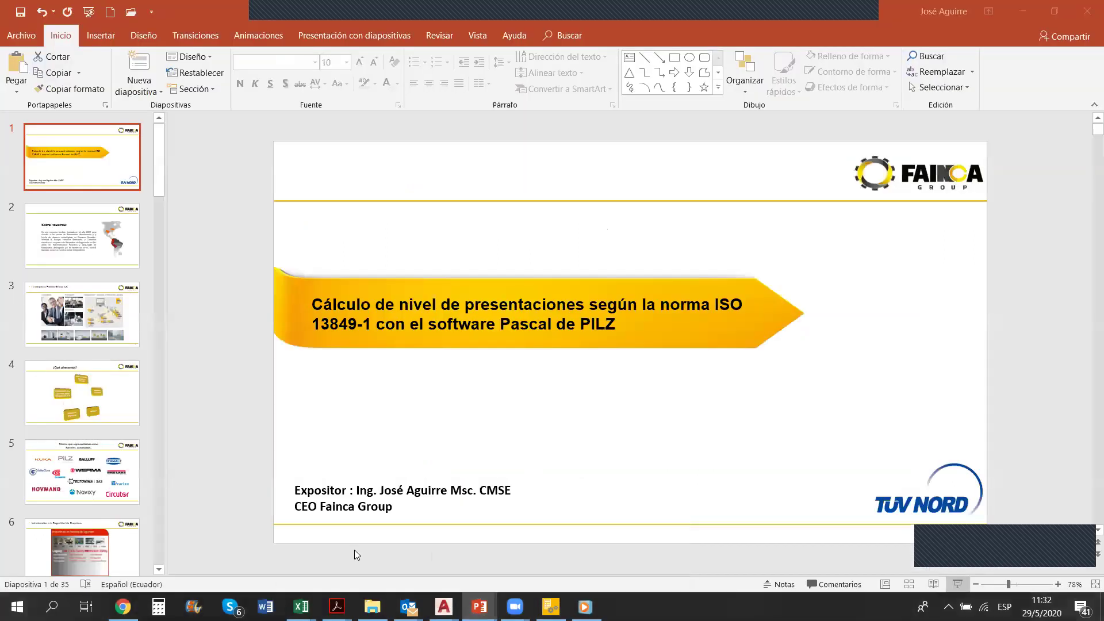
pyautogui.moveTo(161, 164); pyautogui.dragTo(202, 564)
pyautogui.click(89, 435)
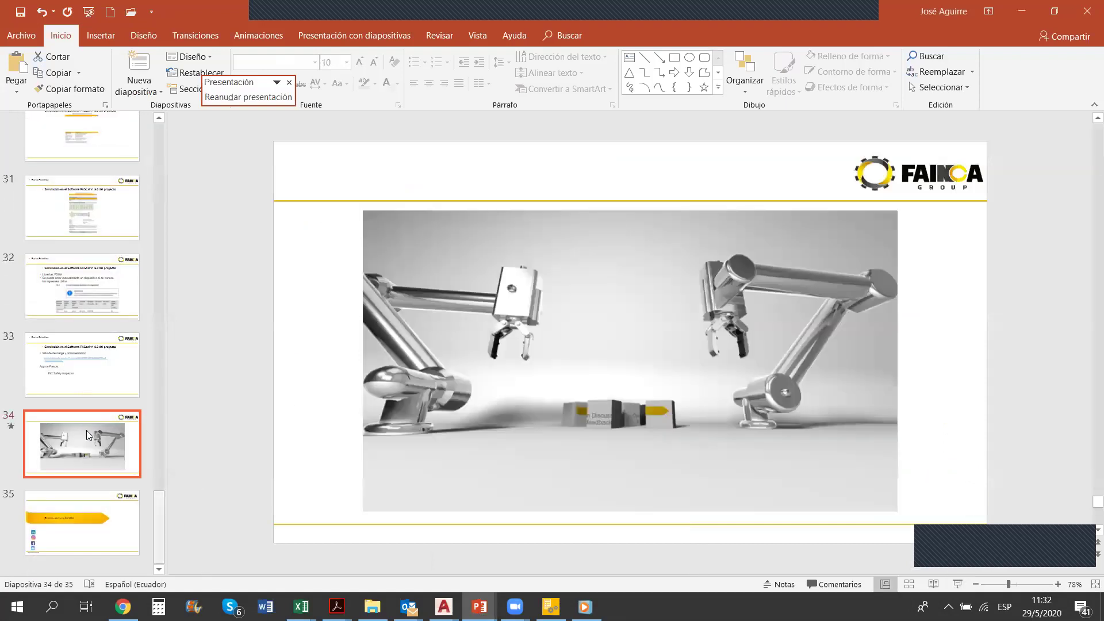